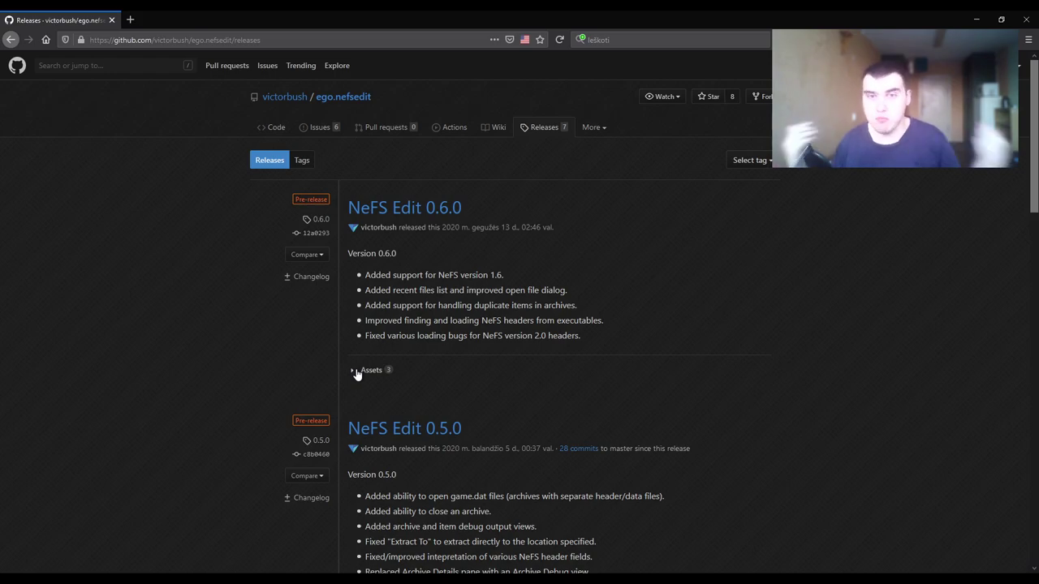
- Download NefsEdit-0.6.0.zip from the NeFS Edit 0.6.0 release and launch NefsEdit.exe from the extracted NefsEdit-0.6.0 folder
{"action": "left_click", "coordinate": [356, 373]}
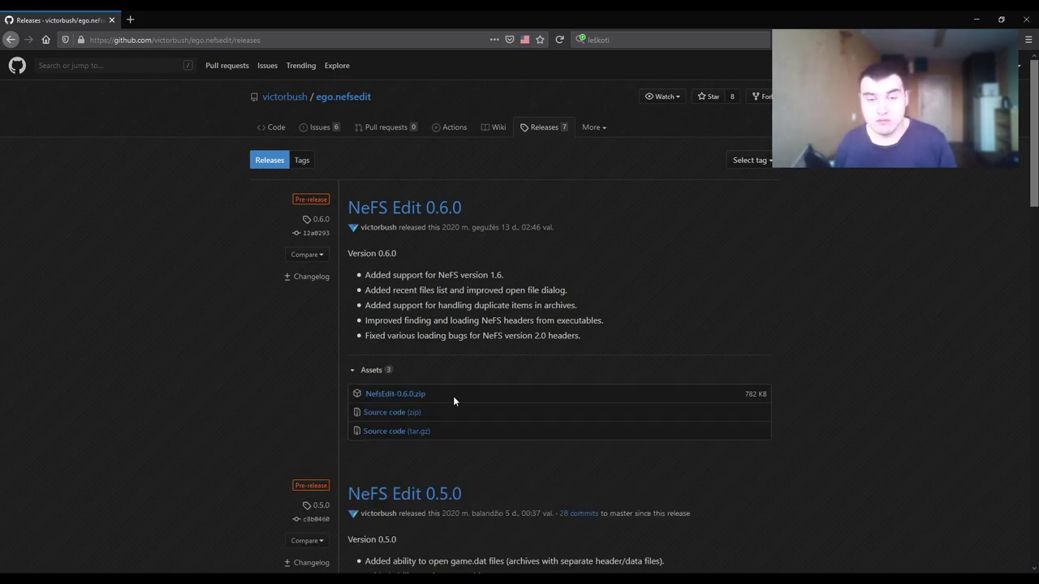
{"action": "left_click", "coordinate": [376, 398]}
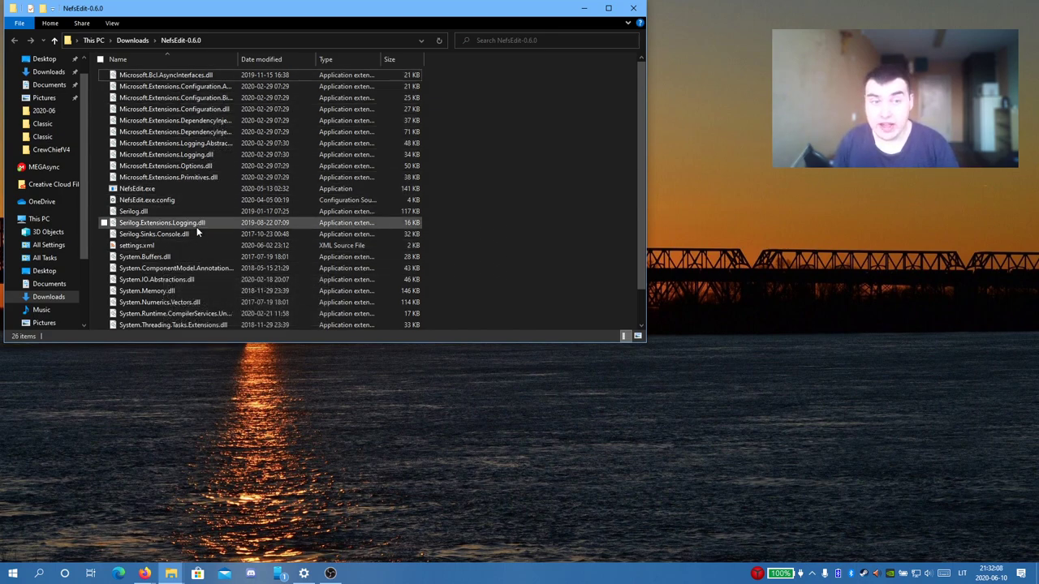
{"action": "double_click", "coordinate": [177, 189]}
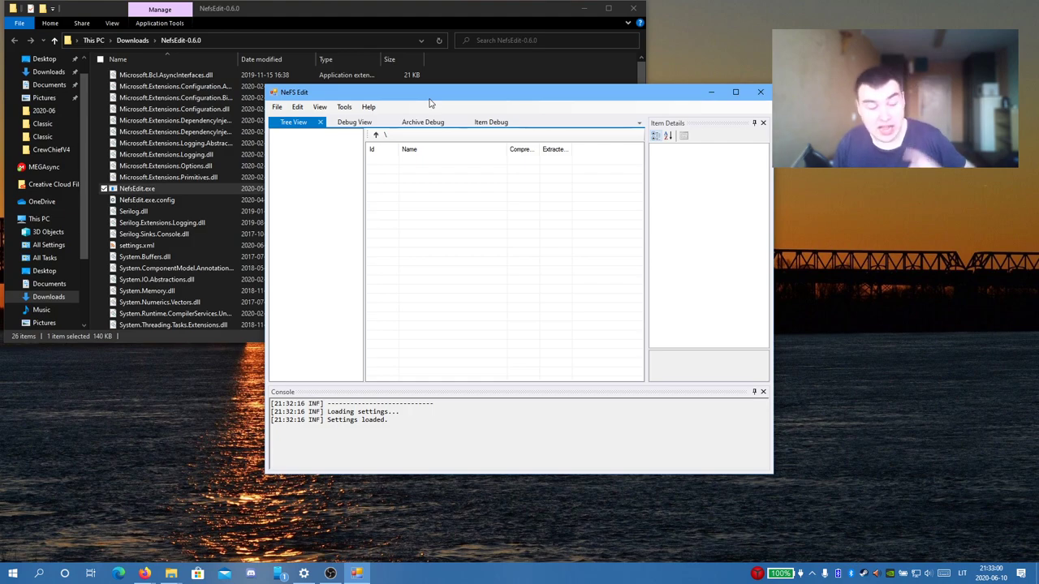
- Start opening an archive and set the game executable to E:\Siuntiniai\F1 2018\F1_2018.exe
{"action": "left_click", "coordinate": [277, 107]}
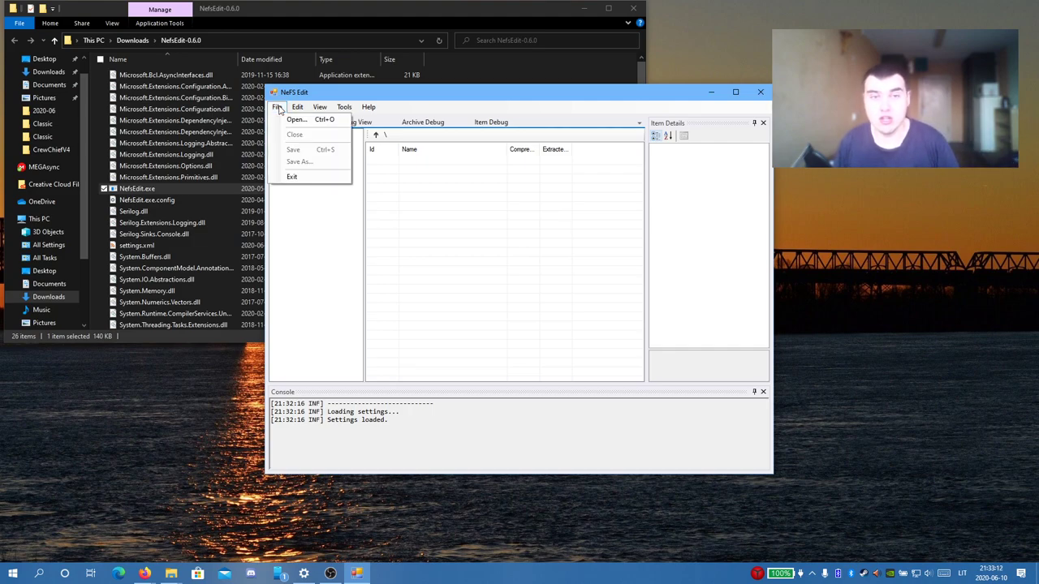
{"action": "left_click", "coordinate": [294, 119]}
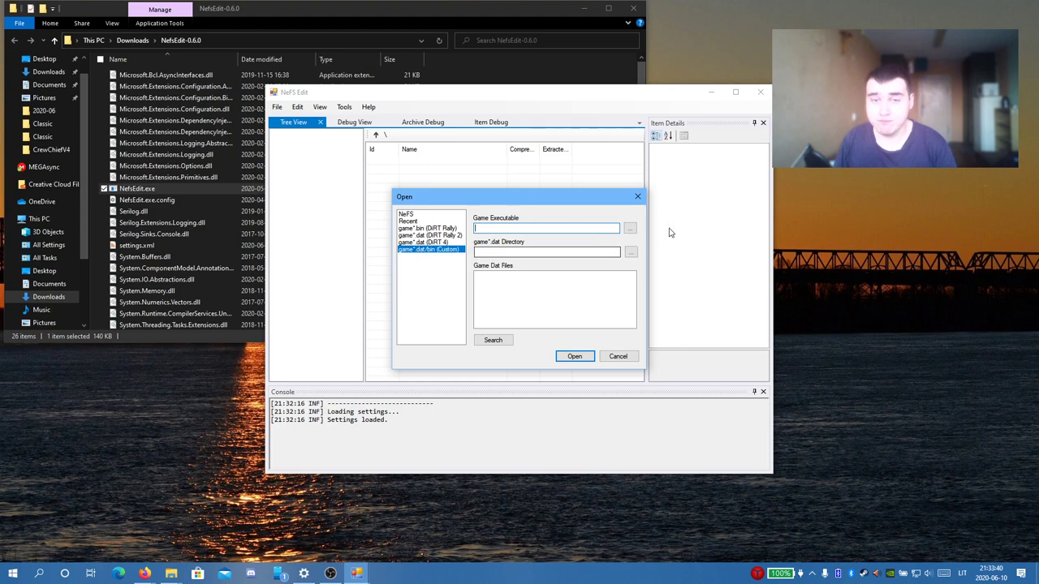
{"action": "left_click", "coordinate": [632, 233]}
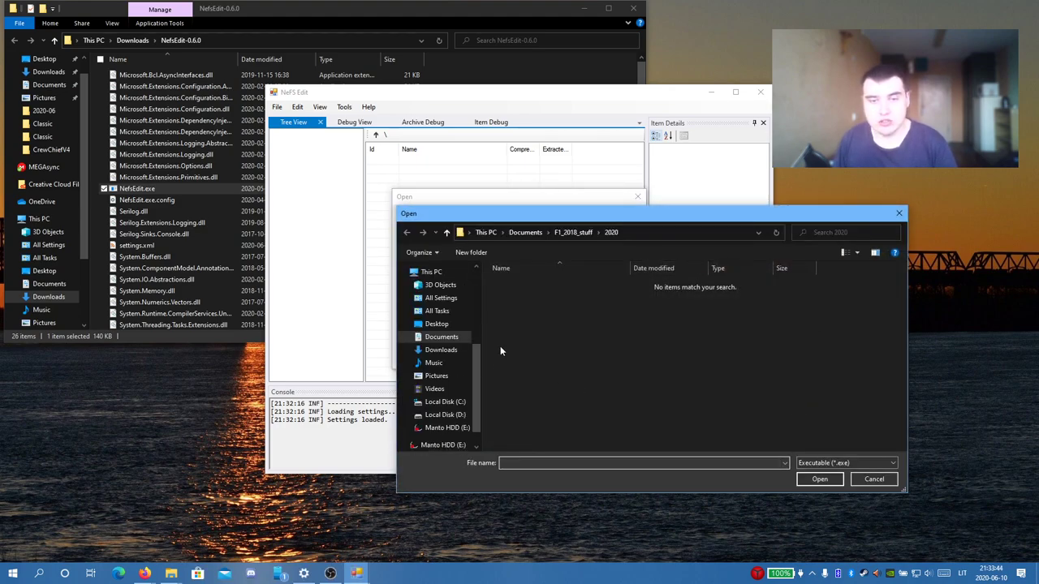
{"action": "left_click", "coordinate": [446, 428]}
{"action": "scroll", "coordinate": [576, 365], "scroll_direction": "down", "scroll_amount": 4}
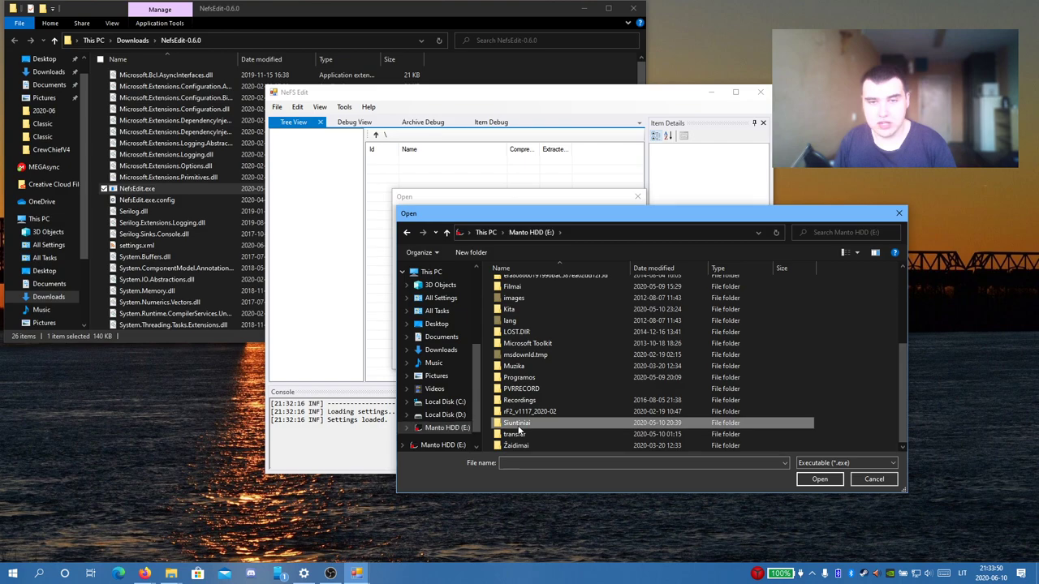
{"action": "double_click", "coordinate": [518, 427]}
{"action": "double_click", "coordinate": [539, 297]}
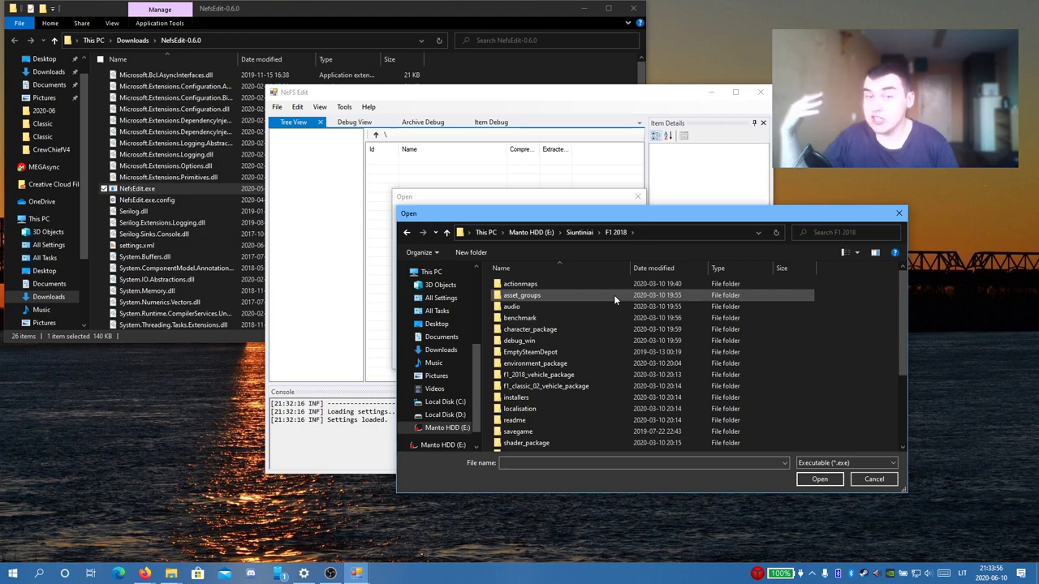
{"action": "scroll", "coordinate": [622, 324], "scroll_direction": "down", "scroll_amount": 3}
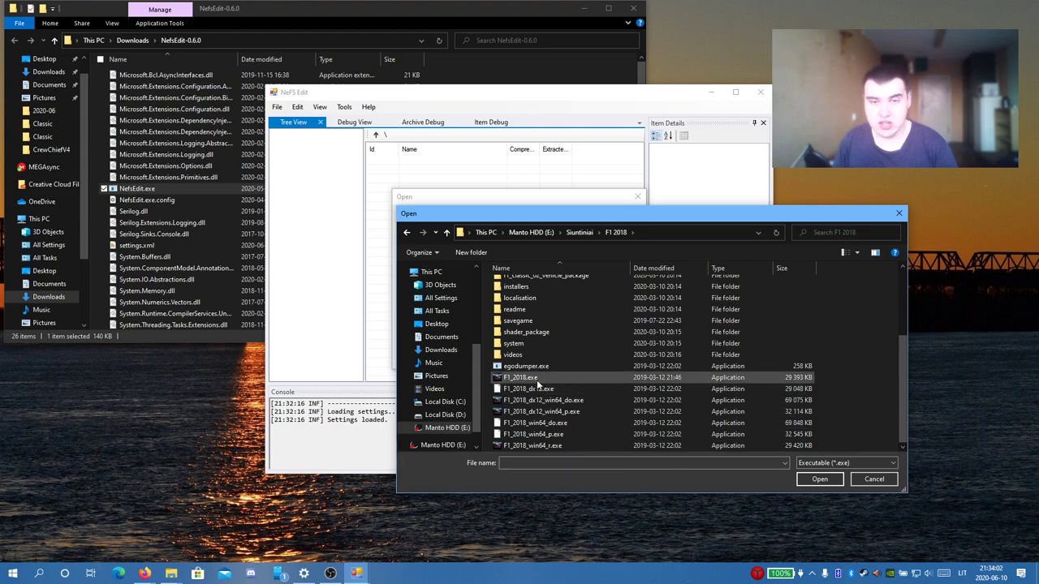
{"action": "left_click", "coordinate": [537, 384]}
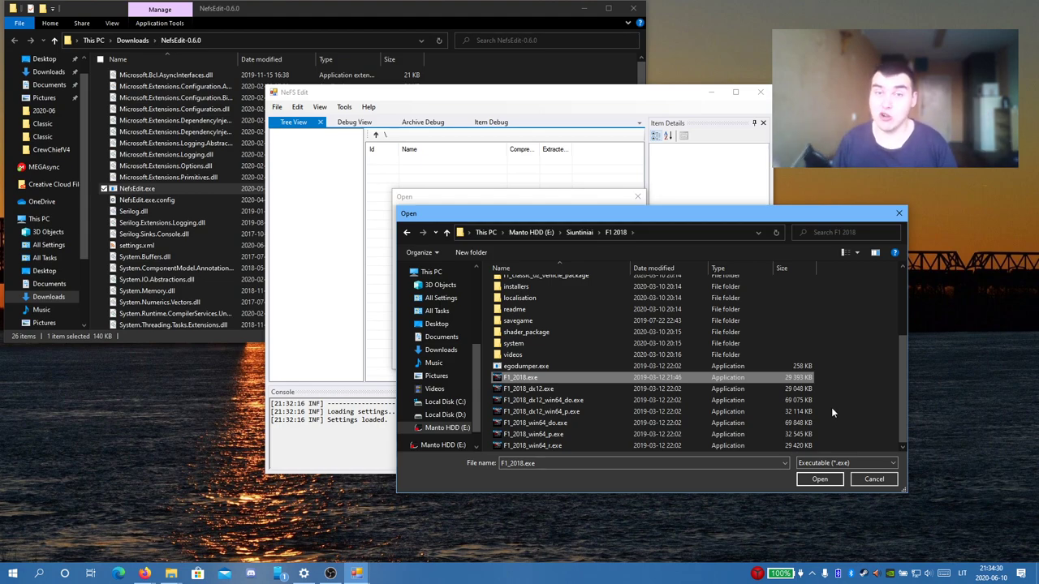
{"action": "left_click", "coordinate": [820, 479]}
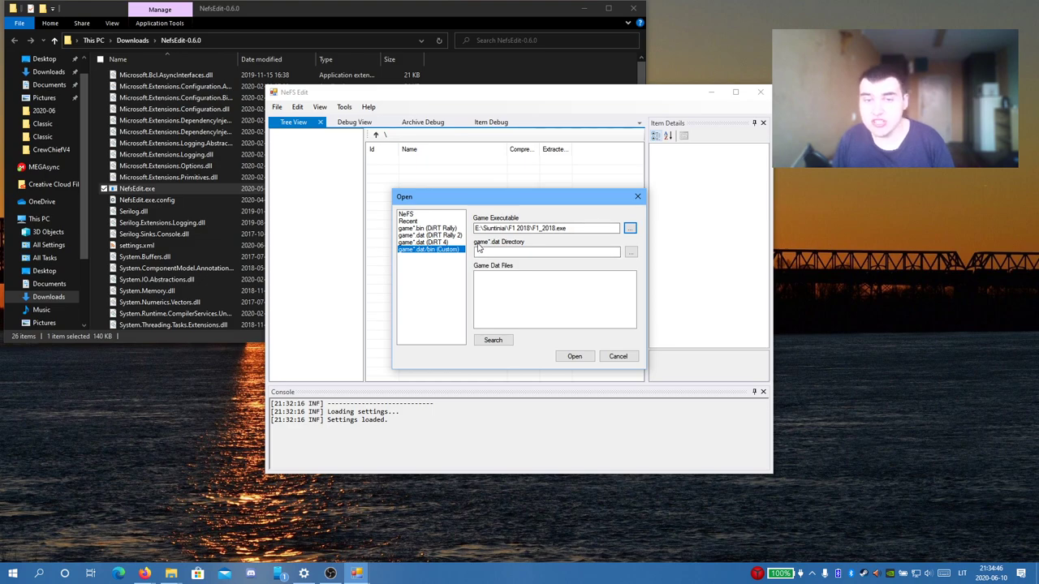
- Set the game*.dat directory to E:\Siuntiniai\F1 2018
{"action": "left_click", "coordinate": [631, 252]}
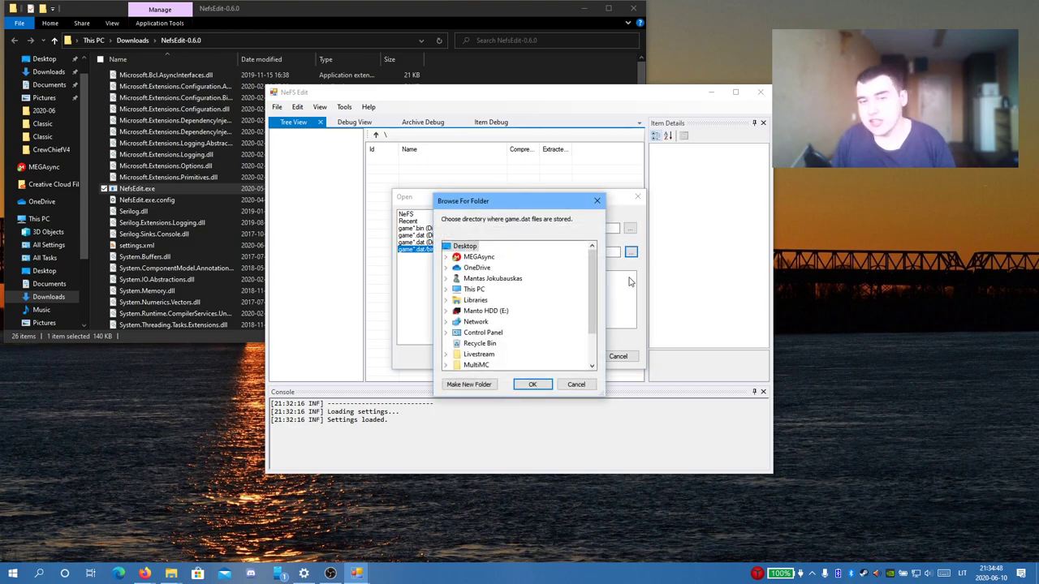
{"action": "double_click", "coordinate": [487, 311]}
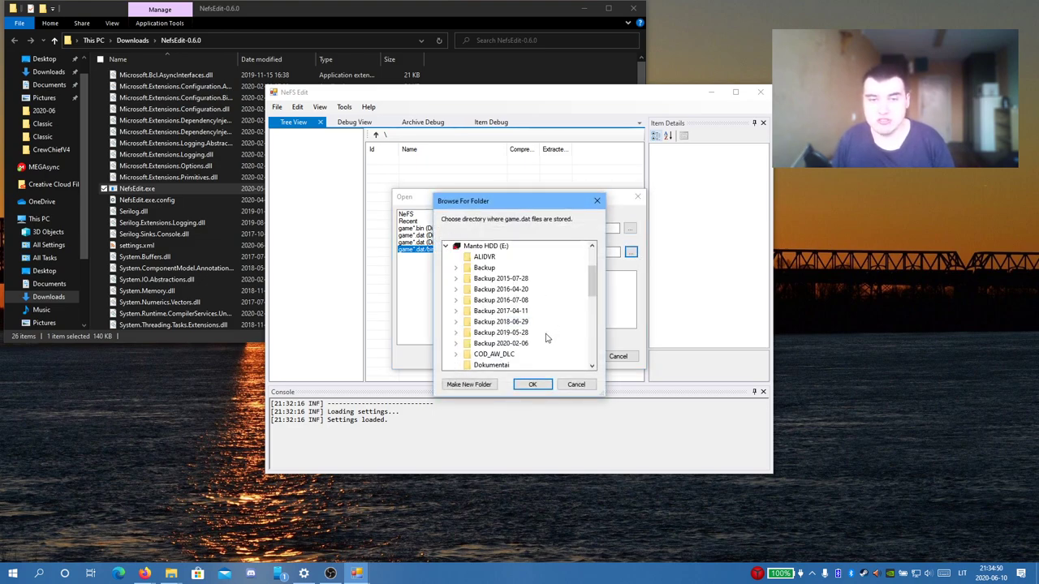
{"action": "scroll", "coordinate": [518, 325], "scroll_direction": "down", "scroll_amount": 3}
{"action": "scroll", "coordinate": [471, 323], "scroll_direction": "down", "scroll_amount": 1}
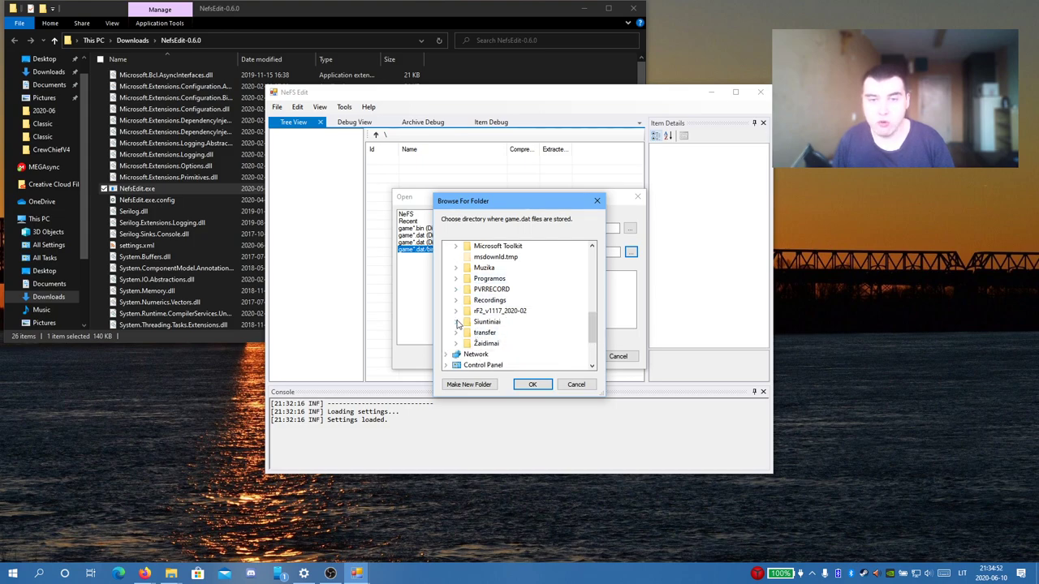
{"action": "left_click", "coordinate": [456, 343]}
{"action": "double_click", "coordinate": [494, 319]}
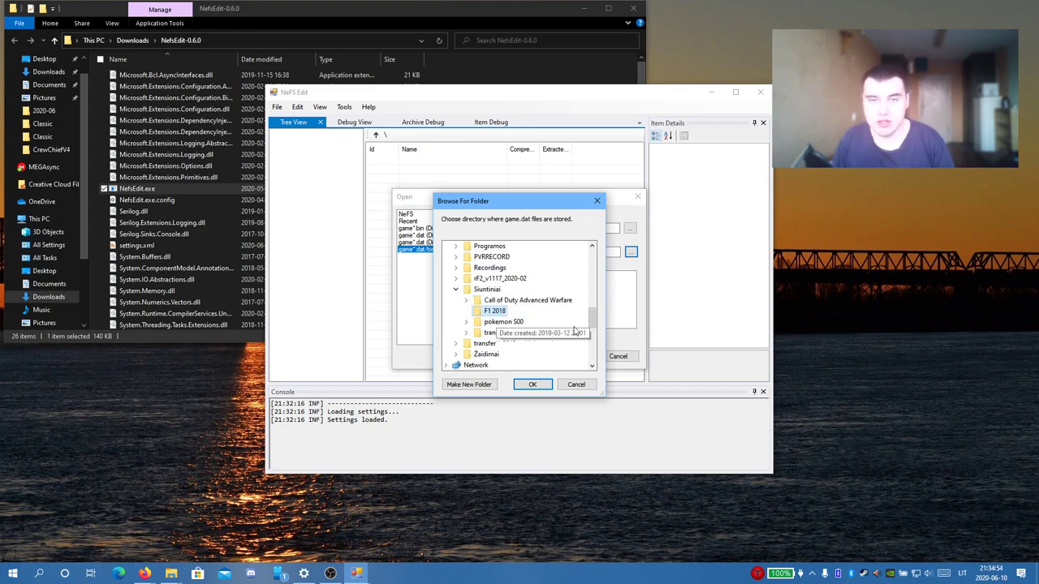
{"action": "left_click", "coordinate": [541, 387]}
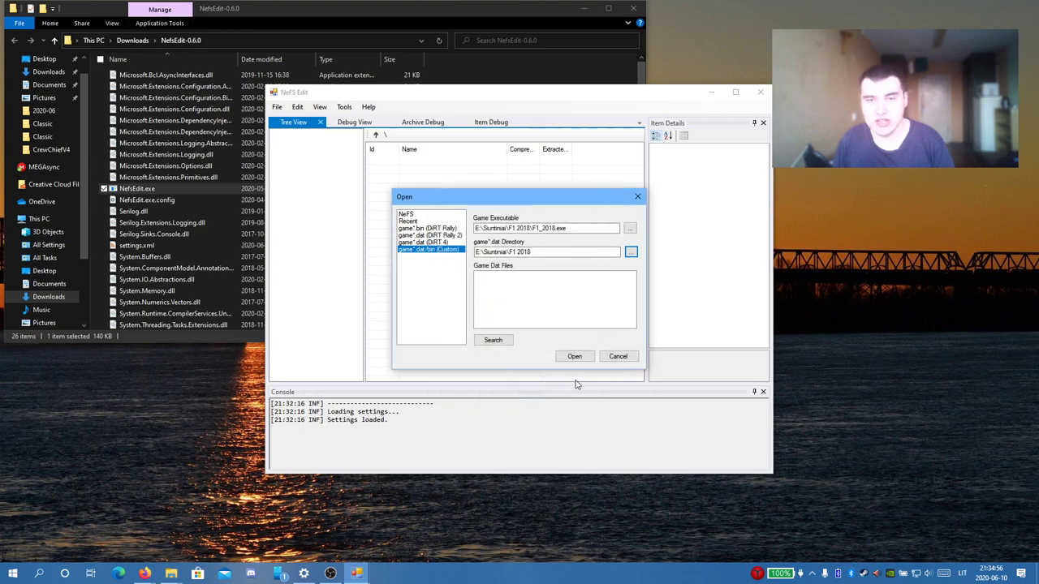
- Search the chosen directory for game dat files and open the game.dat archive
{"action": "left_click", "coordinate": [499, 344]}
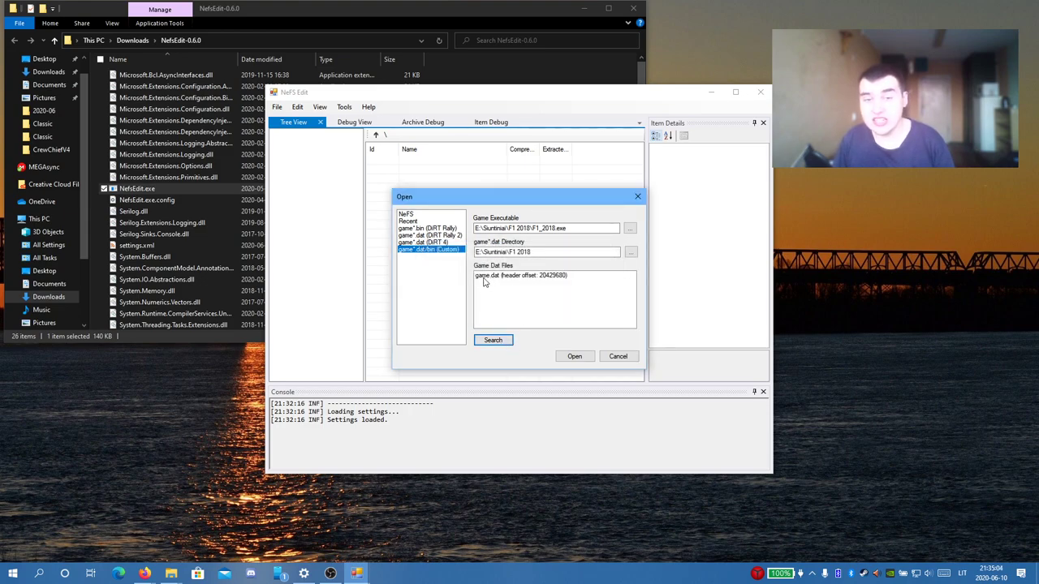
{"action": "left_click", "coordinate": [526, 276]}
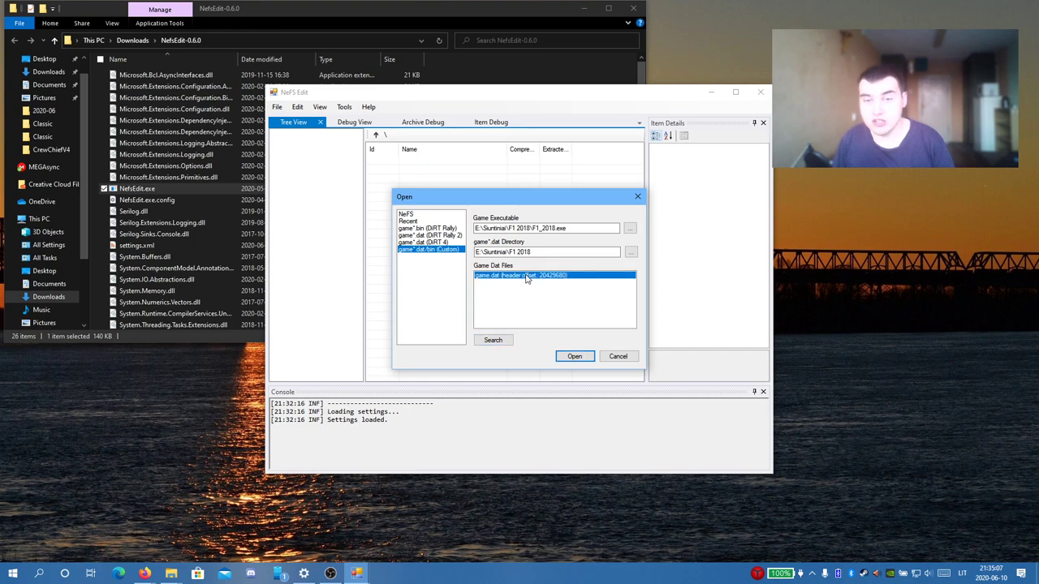
{"action": "left_click", "coordinate": [575, 357]}
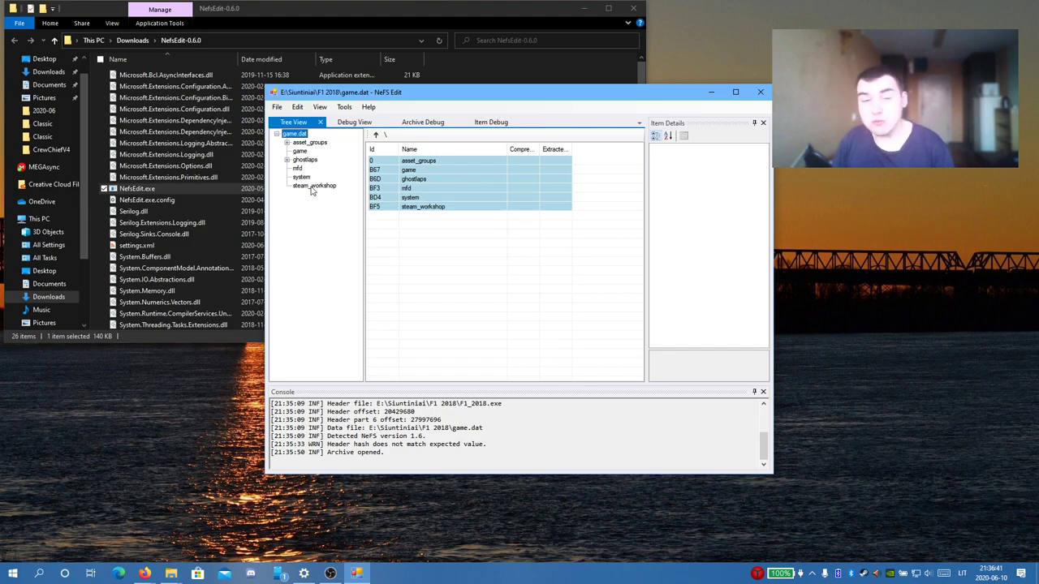
- Examine the files in the steam_workshop folder and the archive's complete file list in Debug View, ending back in Tree View
{"action": "left_click", "coordinate": [312, 186]}
{"action": "scroll", "coordinate": [566, 259], "scroll_direction": "down", "scroll_amount": 12}
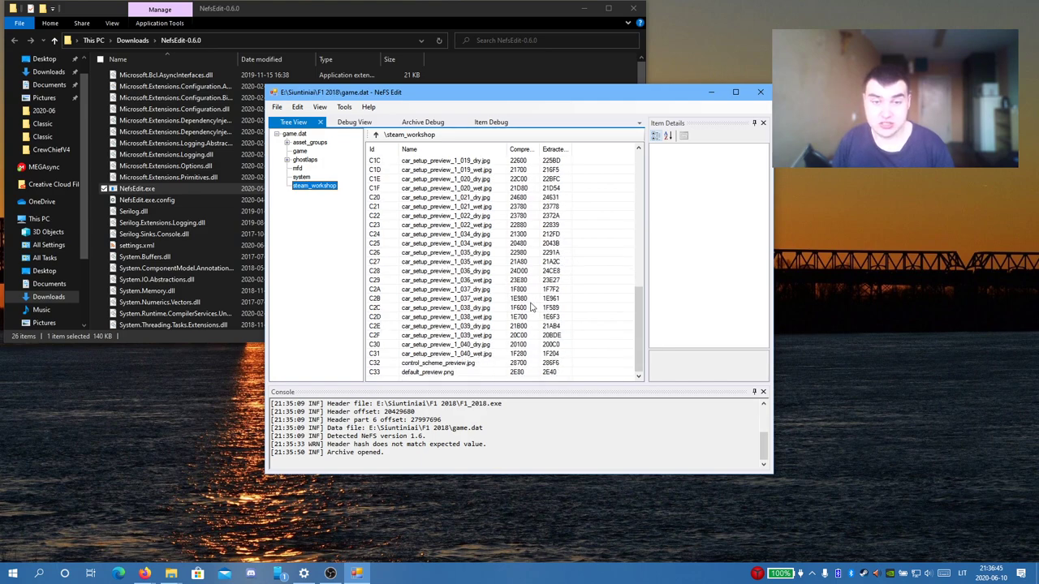
{"action": "scroll", "coordinate": [452, 273], "scroll_direction": "up", "scroll_amount": 12}
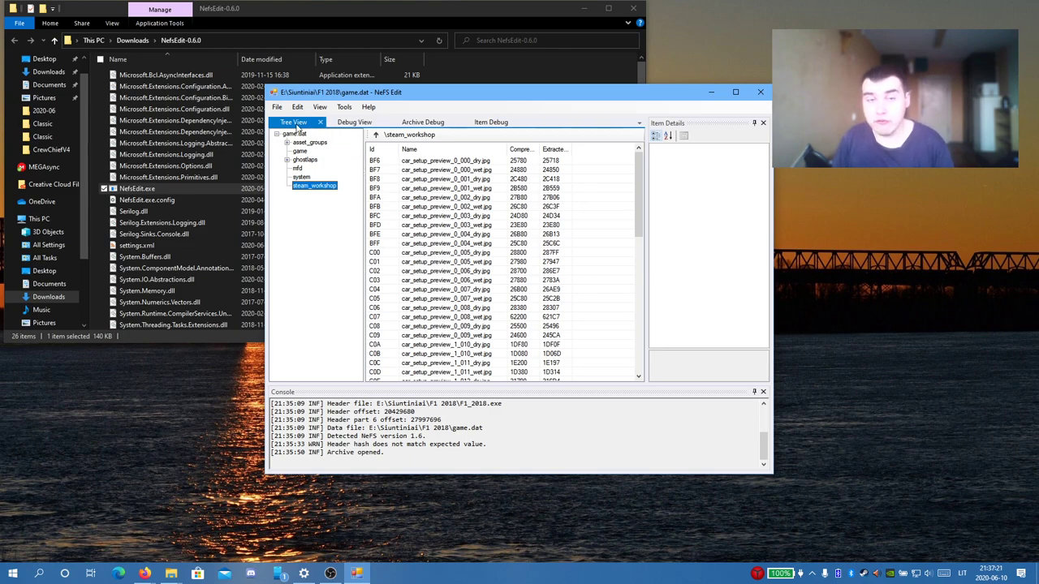
{"action": "left_click", "coordinate": [355, 122]}
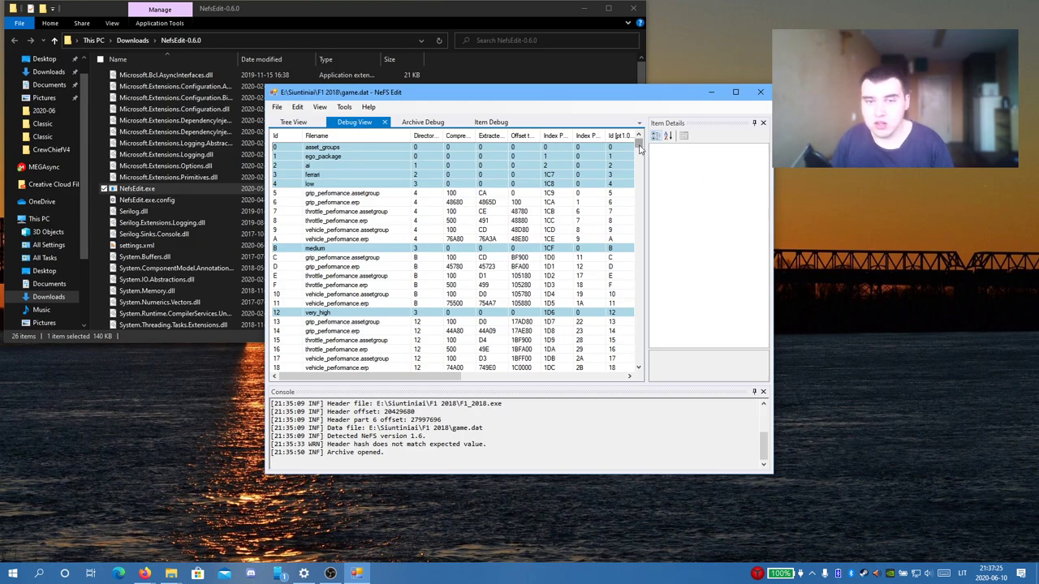
{"action": "left_click_drag", "start_coordinate": [640, 146], "coordinate": [639, 367]}
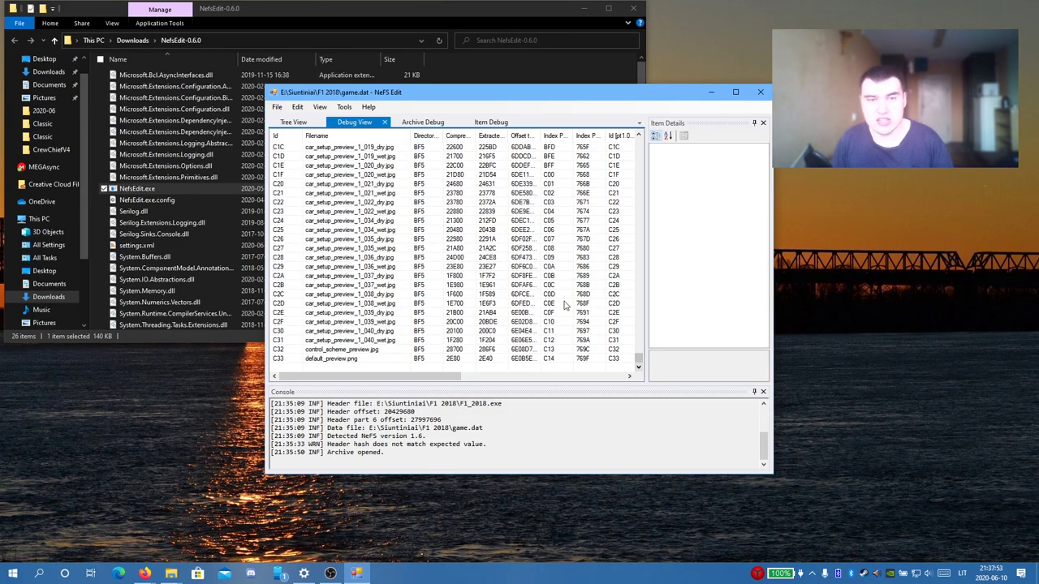
{"action": "scroll", "coordinate": [487, 256], "scroll_direction": "up", "scroll_amount": 19}
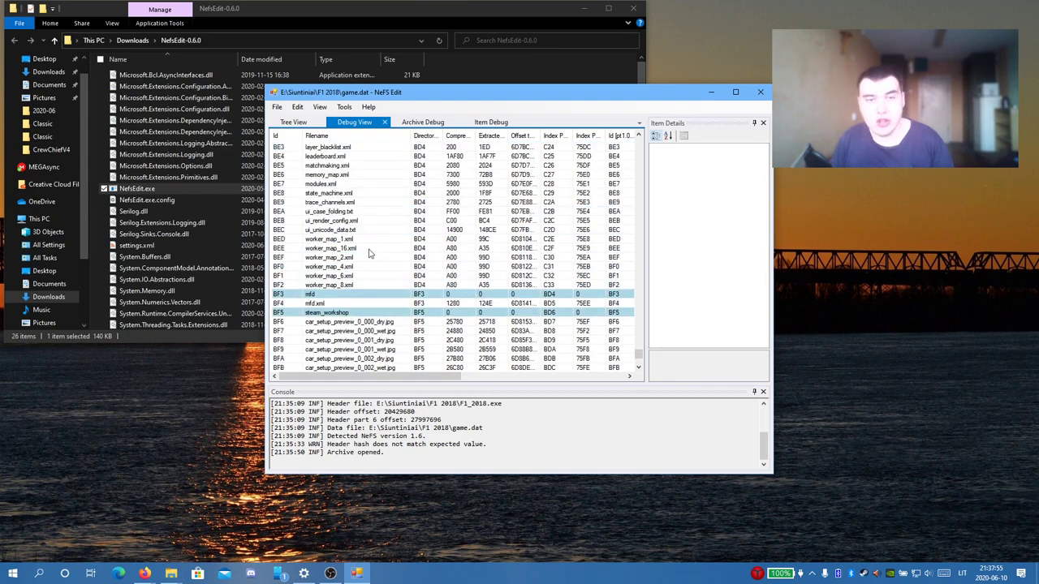
{"action": "scroll", "coordinate": [369, 254], "scroll_direction": "up", "scroll_amount": 3}
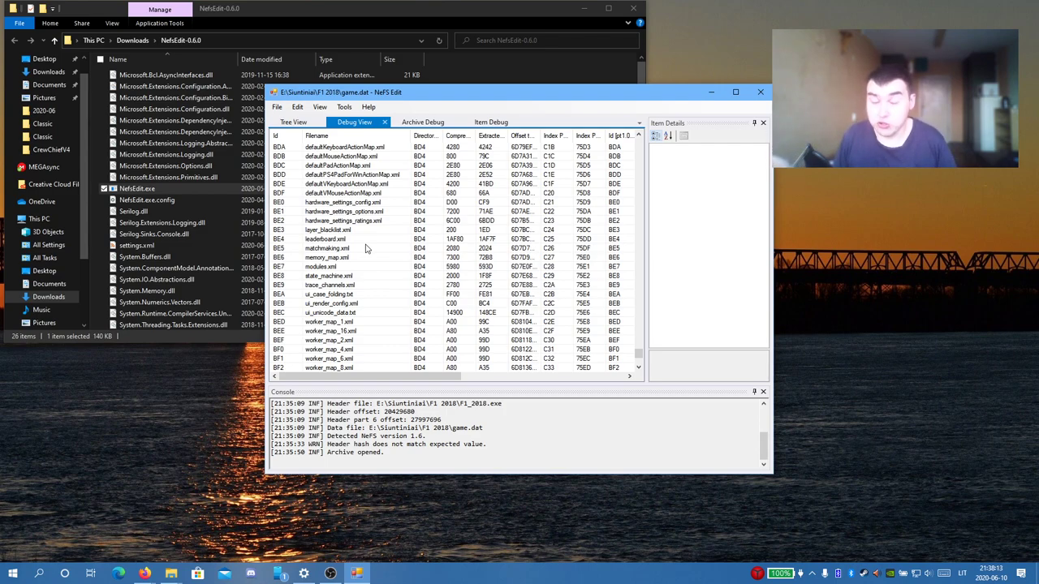
{"action": "left_click", "coordinate": [300, 121]}
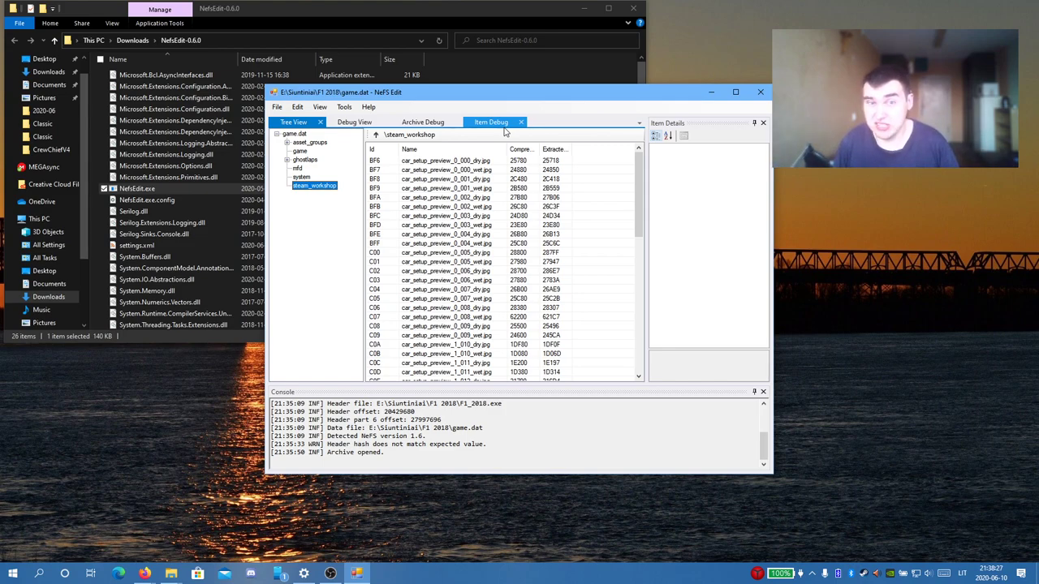
{"action": "left_click", "coordinate": [353, 108]}
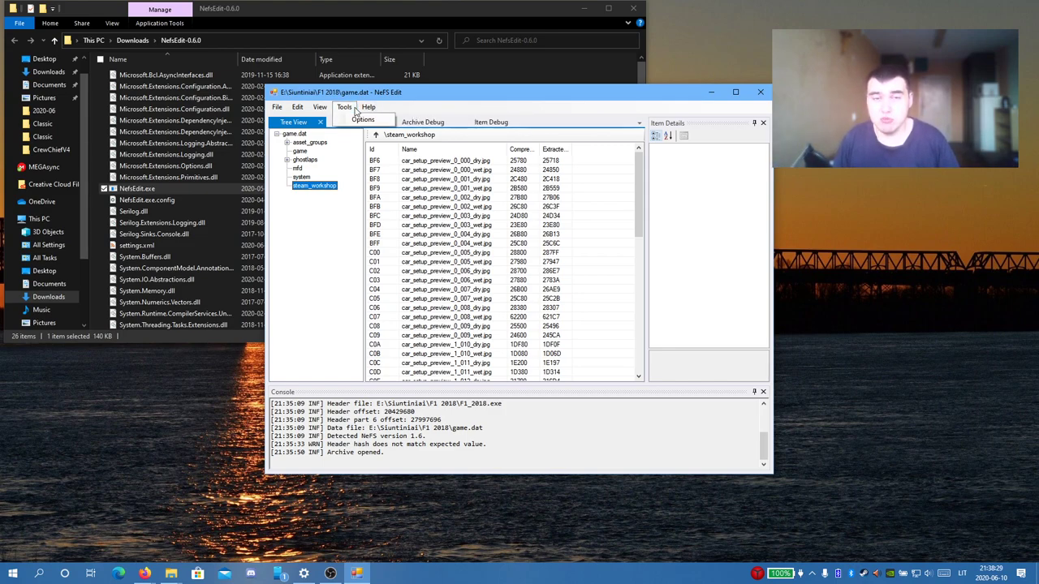
{"action": "left_click", "coordinate": [353, 108]}
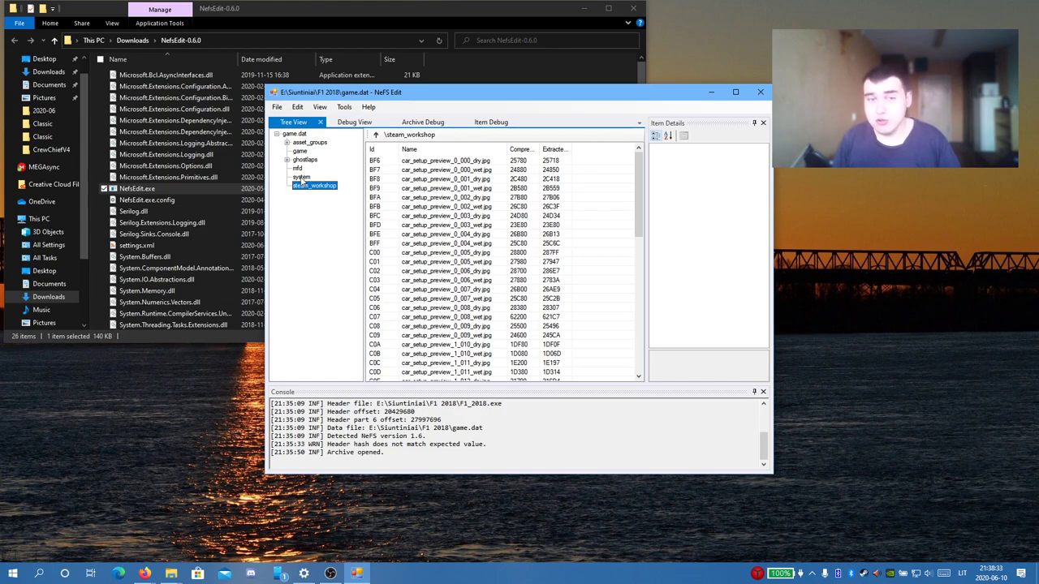
{"action": "left_click", "coordinate": [287, 143]}
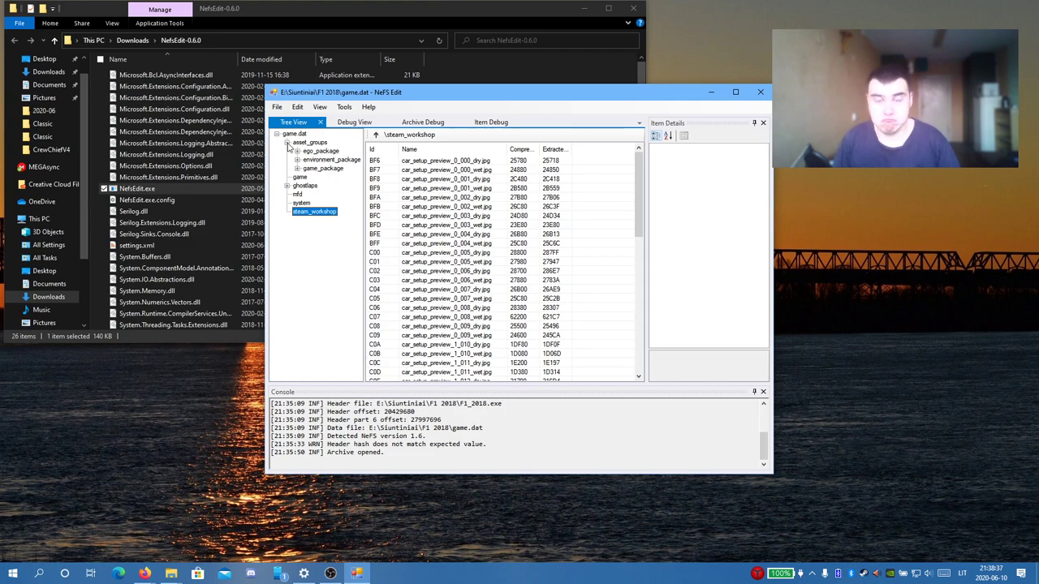
{"action": "left_click", "coordinate": [288, 143]}
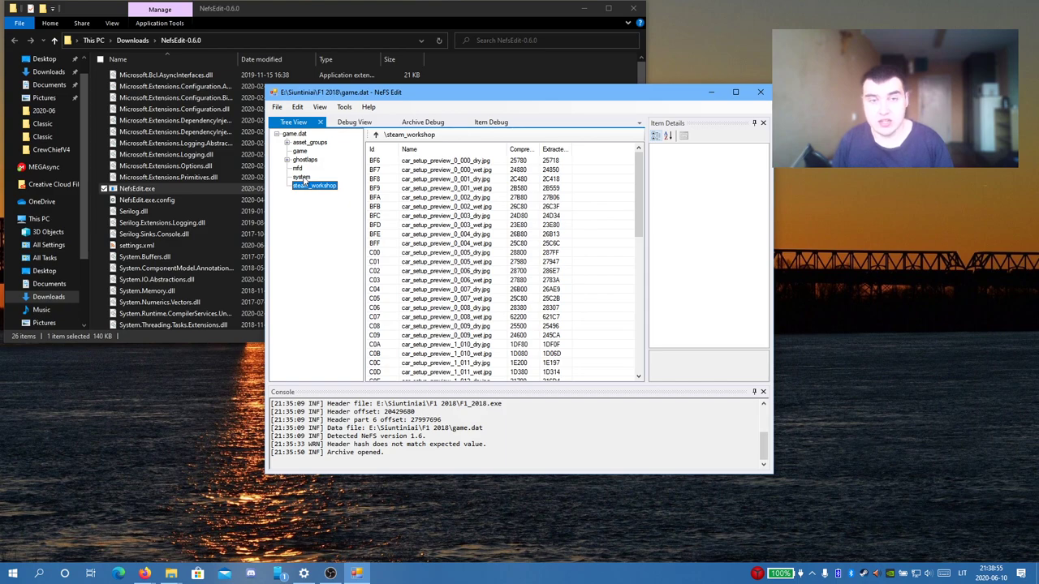
- Examine the files in the archive's system folder
{"action": "left_click", "coordinate": [301, 177]}
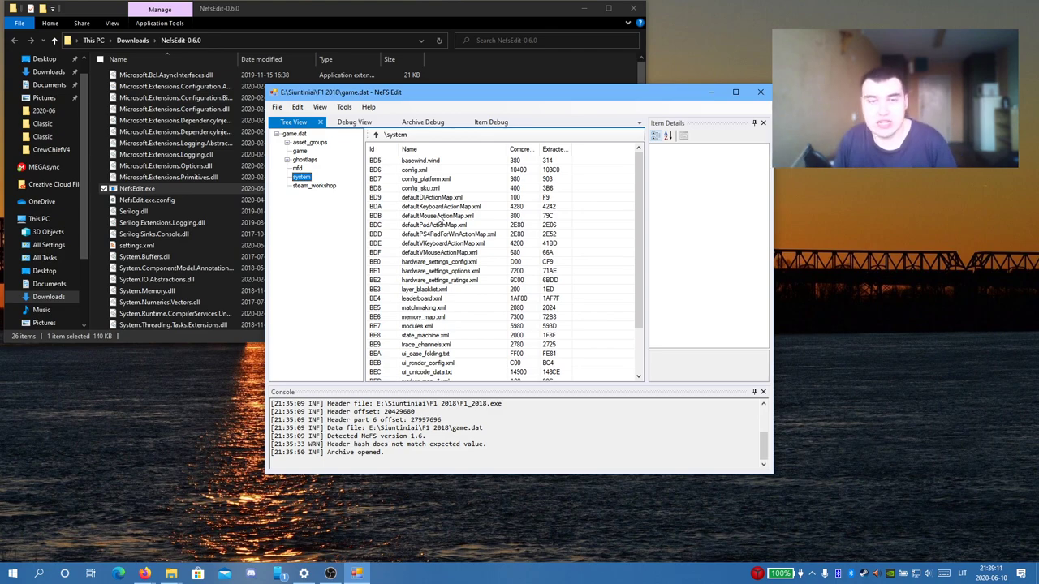
{"action": "scroll", "coordinate": [436, 232], "scroll_direction": "down", "scroll_amount": 1}
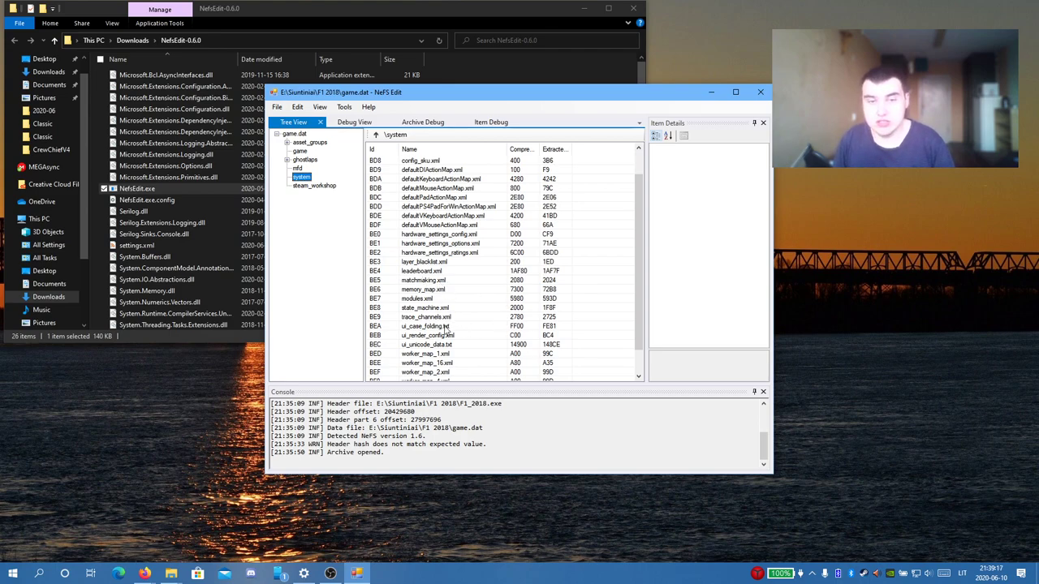
{"action": "scroll", "coordinate": [509, 355], "scroll_direction": "down", "scroll_amount": 1}
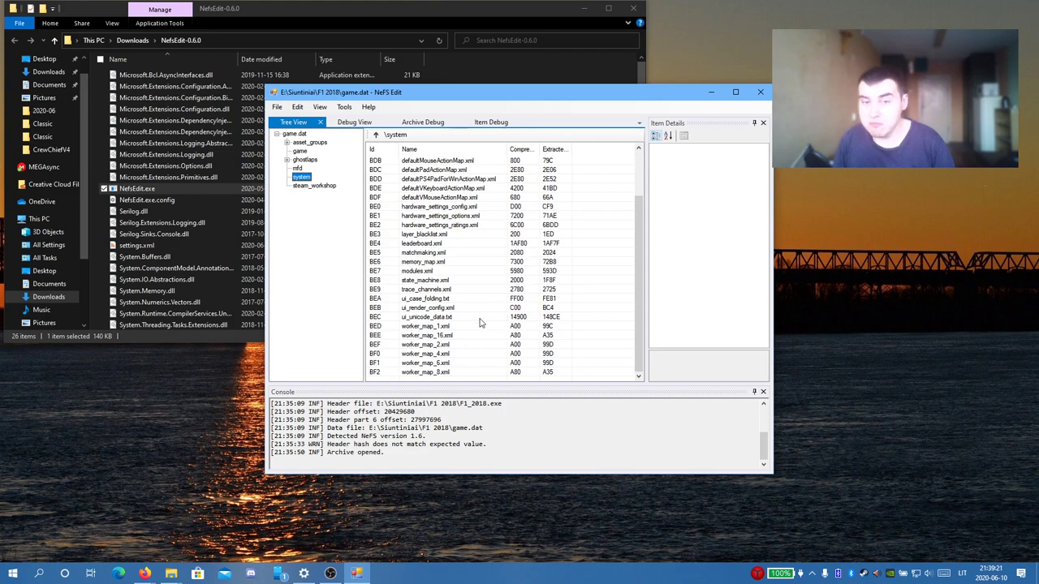
{"action": "scroll", "coordinate": [464, 351], "scroll_direction": "up", "scroll_amount": 2}
{"action": "scroll", "coordinate": [461, 351], "scroll_direction": "down", "scroll_amount": 2}
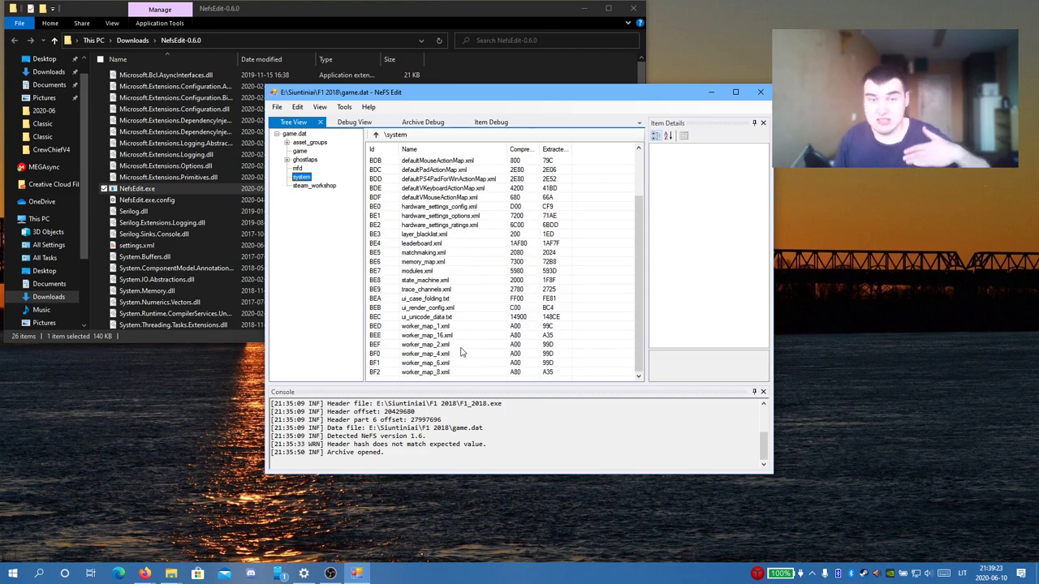
{"action": "scroll", "coordinate": [460, 351], "scroll_direction": "up", "scroll_amount": 2}
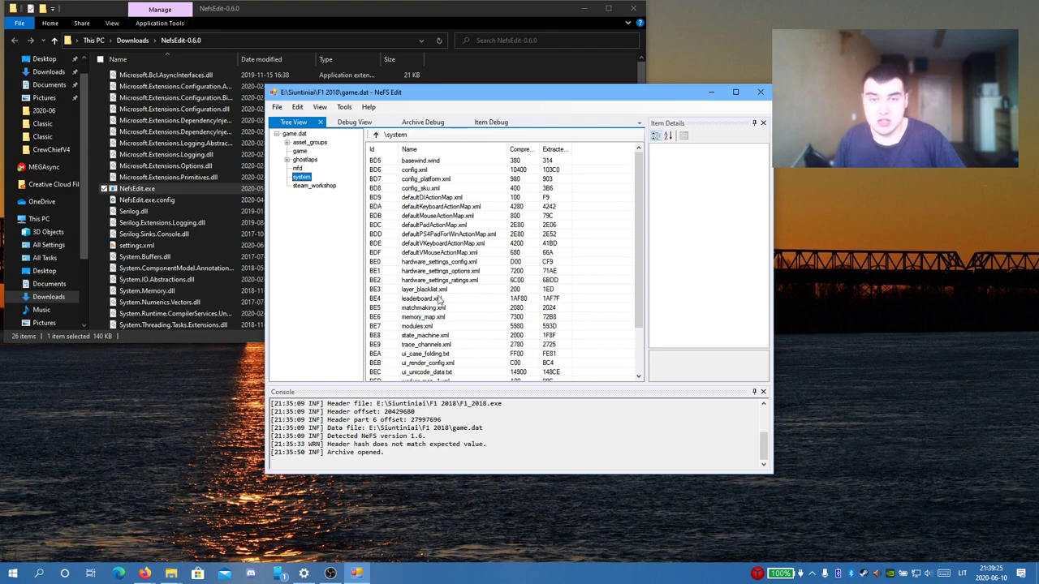
- Examine the files in the mfd folder and the ghost files in ghostlaps\1980
{"action": "left_click", "coordinate": [299, 169]}
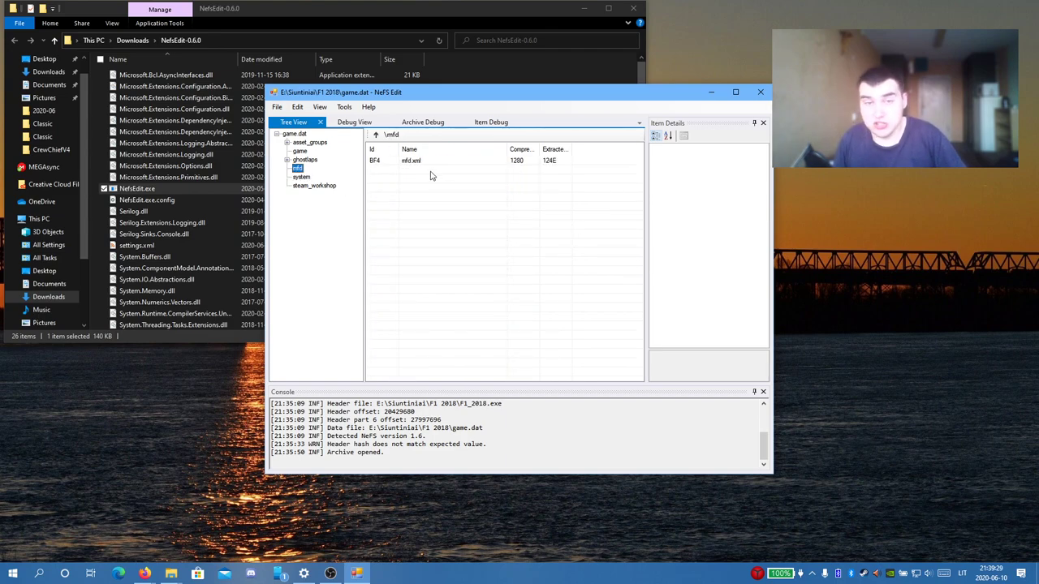
{"action": "left_click", "coordinate": [302, 161]}
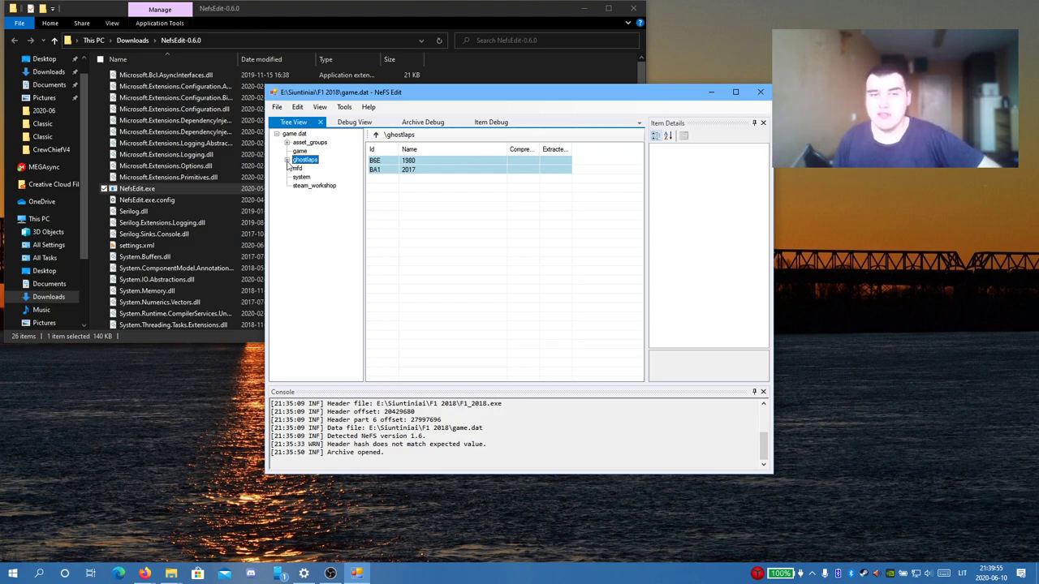
{"action": "left_click", "coordinate": [287, 161]}
{"action": "left_click", "coordinate": [309, 168]}
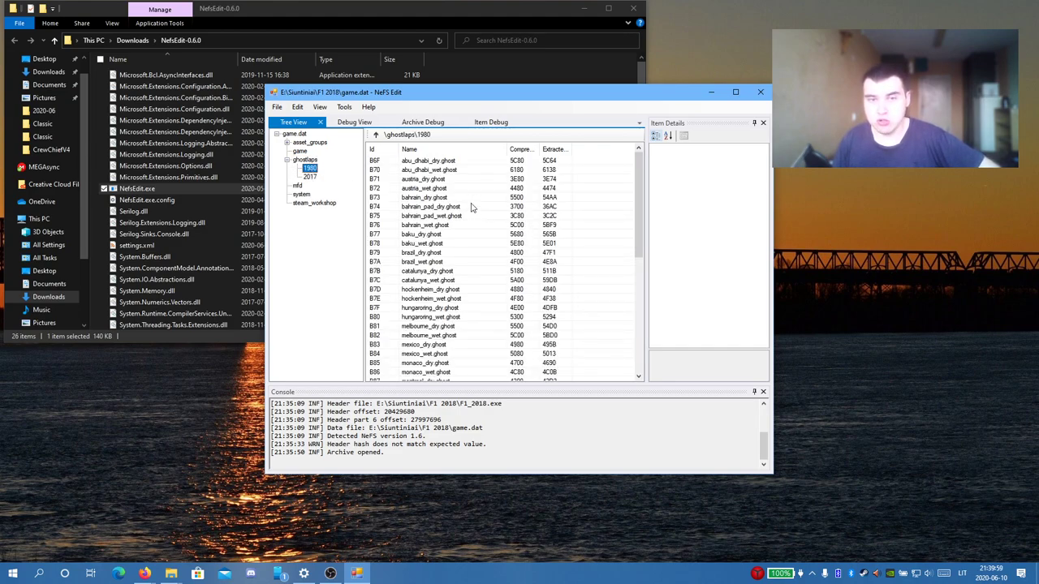
{"action": "scroll", "coordinate": [437, 212], "scroll_direction": "down", "scroll_amount": 6}
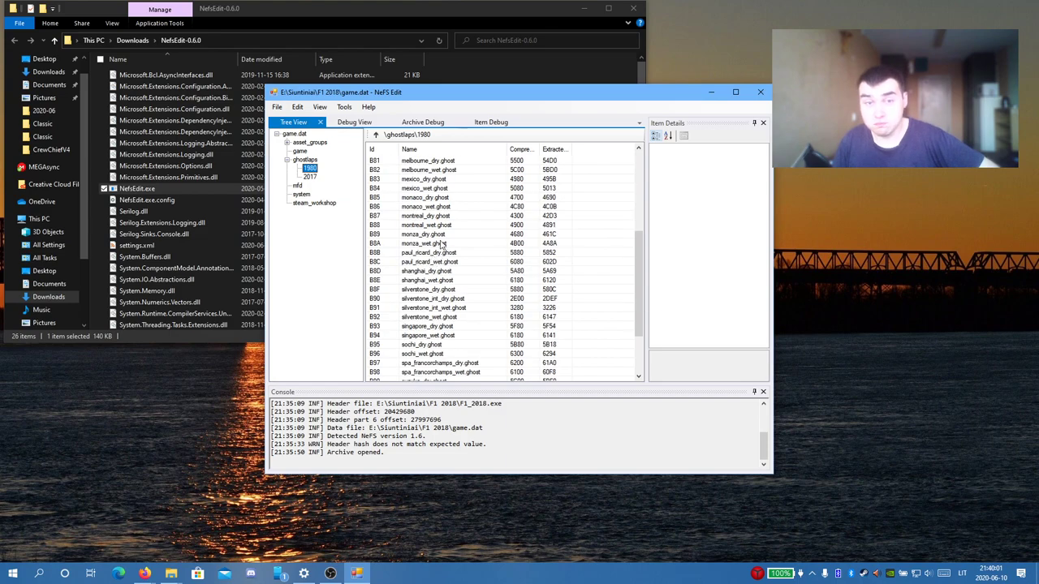
{"action": "scroll", "coordinate": [442, 243], "scroll_direction": "down", "scroll_amount": 3}
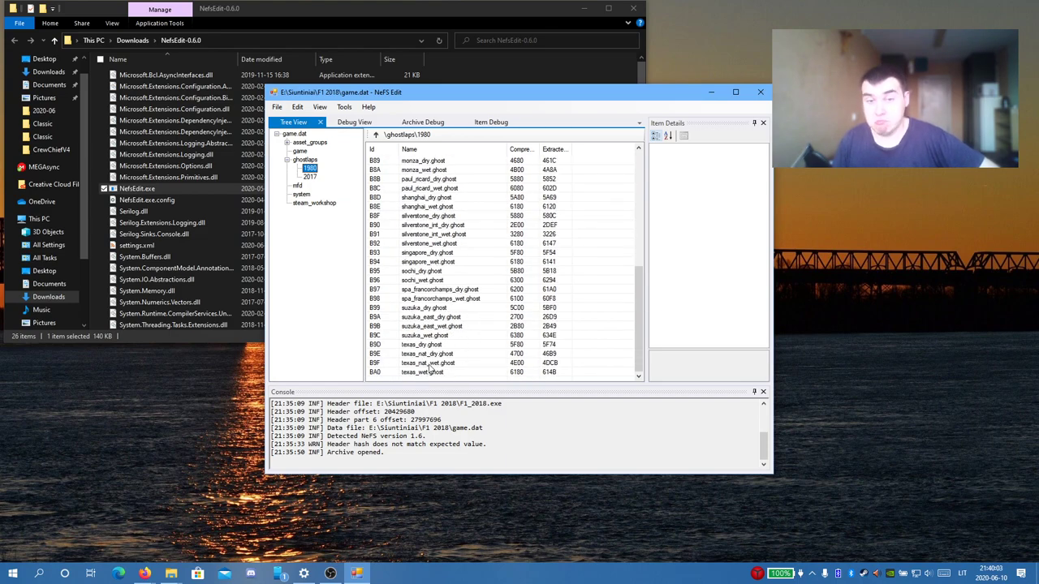
{"action": "scroll", "coordinate": [430, 369], "scroll_direction": "up", "scroll_amount": 9}
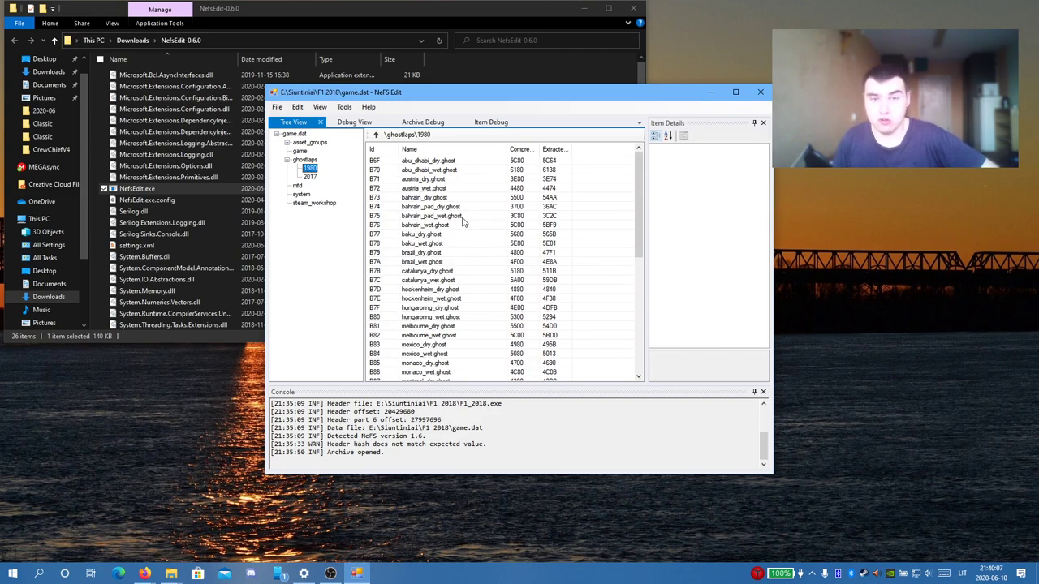
- Examine the ghost files in the 2017 subfolder and collapse the ghostlaps folder
{"action": "left_click", "coordinate": [312, 177]}
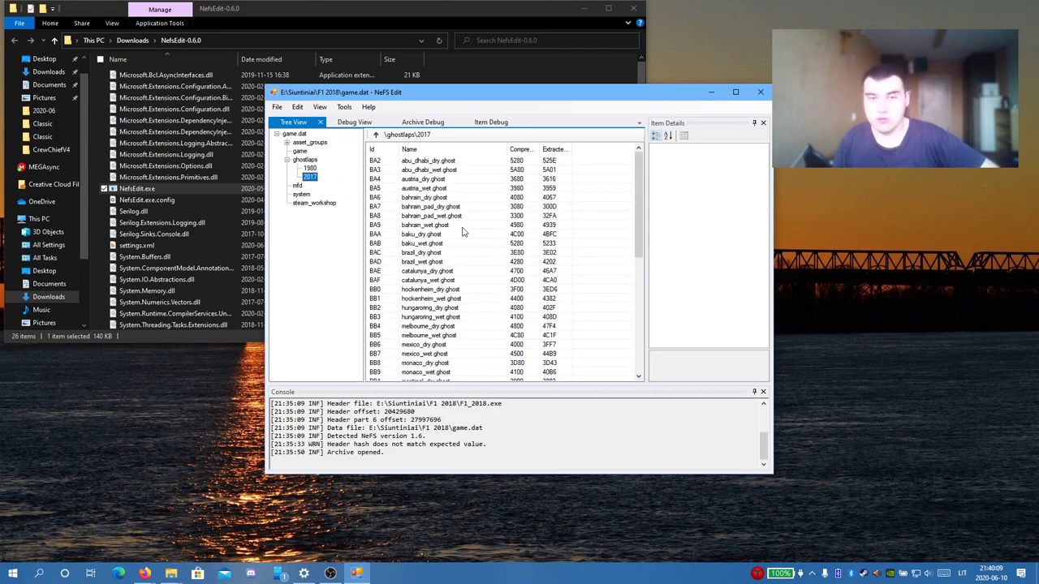
{"action": "scroll", "coordinate": [453, 188], "scroll_direction": "down", "scroll_amount": 3}
{"action": "scroll", "coordinate": [455, 192], "scroll_direction": "up", "scroll_amount": 3}
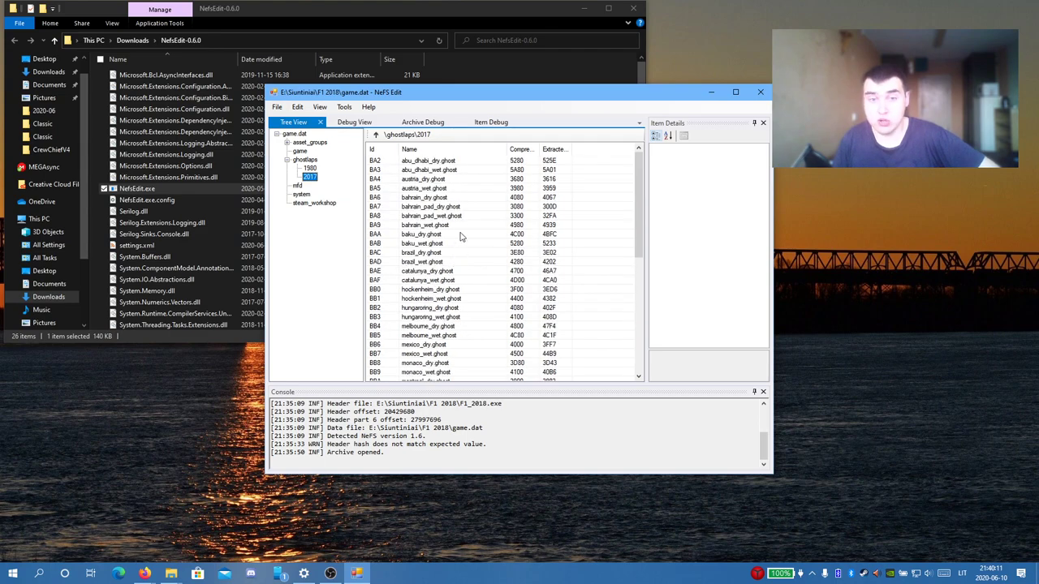
{"action": "scroll", "coordinate": [458, 268], "scroll_direction": "down", "scroll_amount": 8}
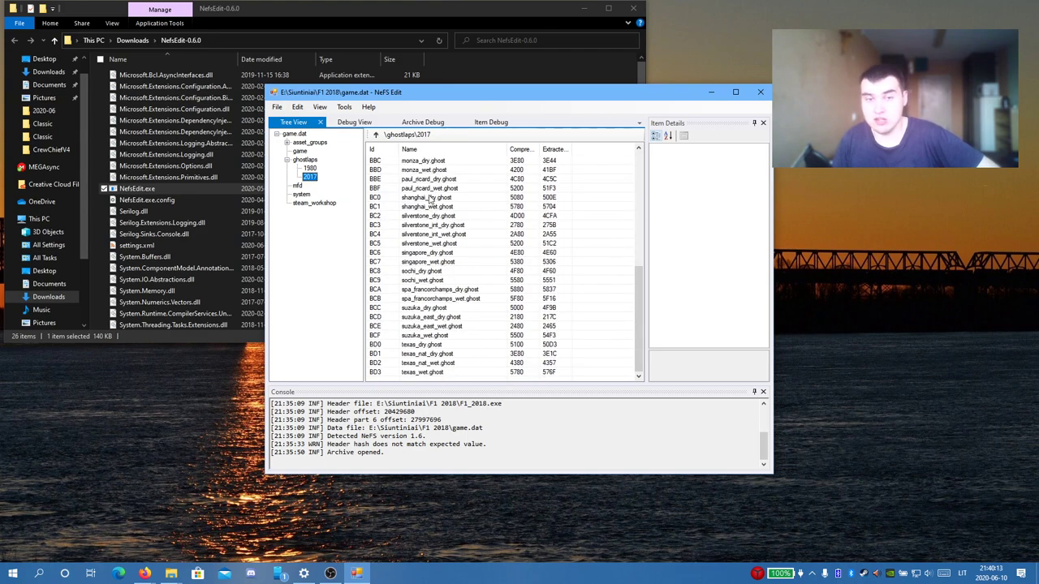
{"action": "scroll", "coordinate": [463, 341], "scroll_direction": "up", "scroll_amount": 5}
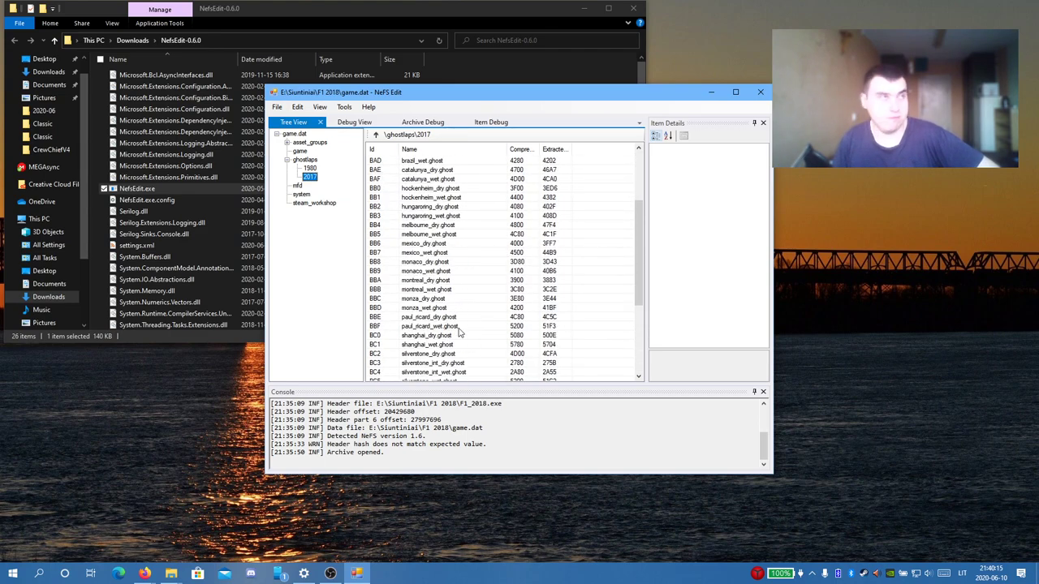
{"action": "scroll", "coordinate": [459, 333], "scroll_direction": "up", "scroll_amount": 4}
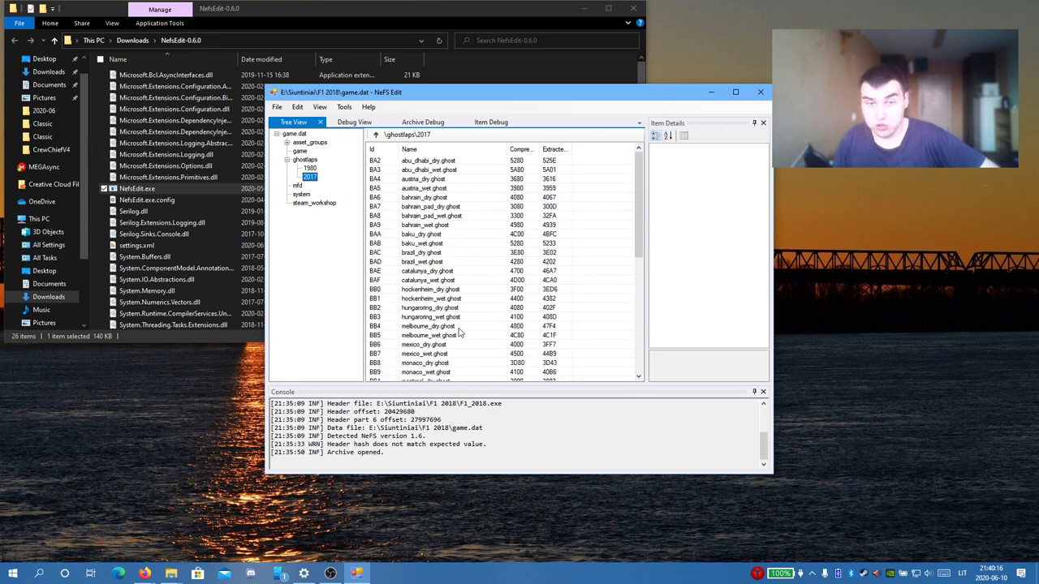
{"action": "double_click", "coordinate": [299, 161]}
- Examine the files in the game folder and the contents of asset_groups\ego_package
{"action": "left_click", "coordinate": [302, 151]}
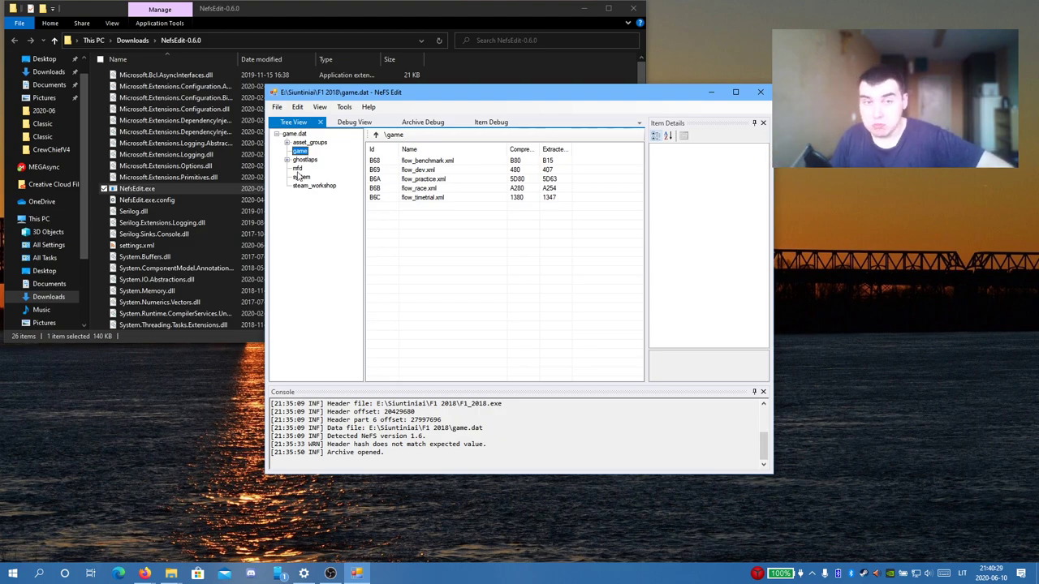
{"action": "left_click", "coordinate": [287, 143]}
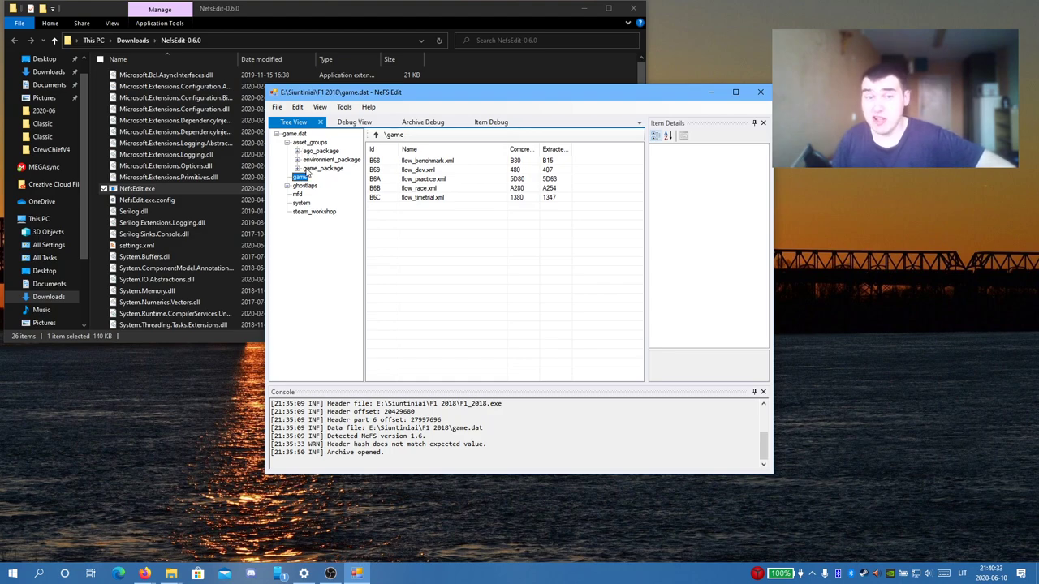
{"action": "left_click", "coordinate": [317, 152]}
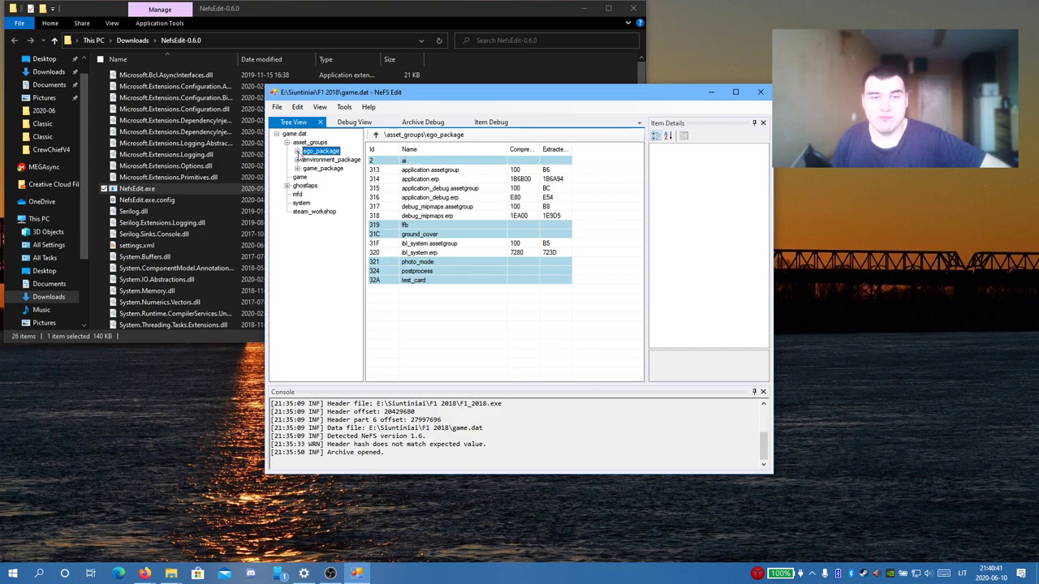
{"action": "left_click", "coordinate": [297, 152]}
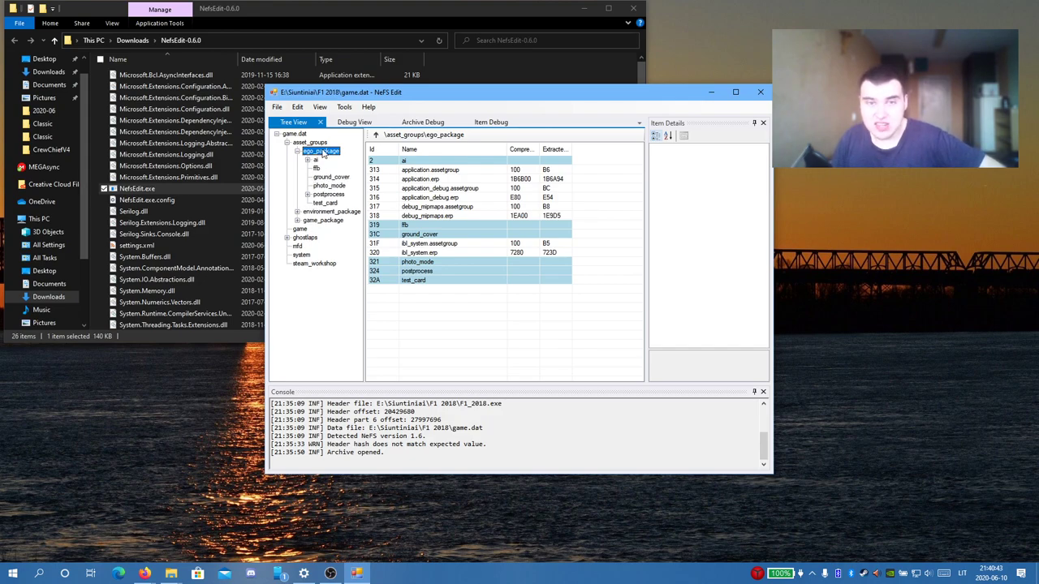
- Expand the ai folder under ego_package and look through its full list of car folders
{"action": "left_click", "coordinate": [307, 160]}
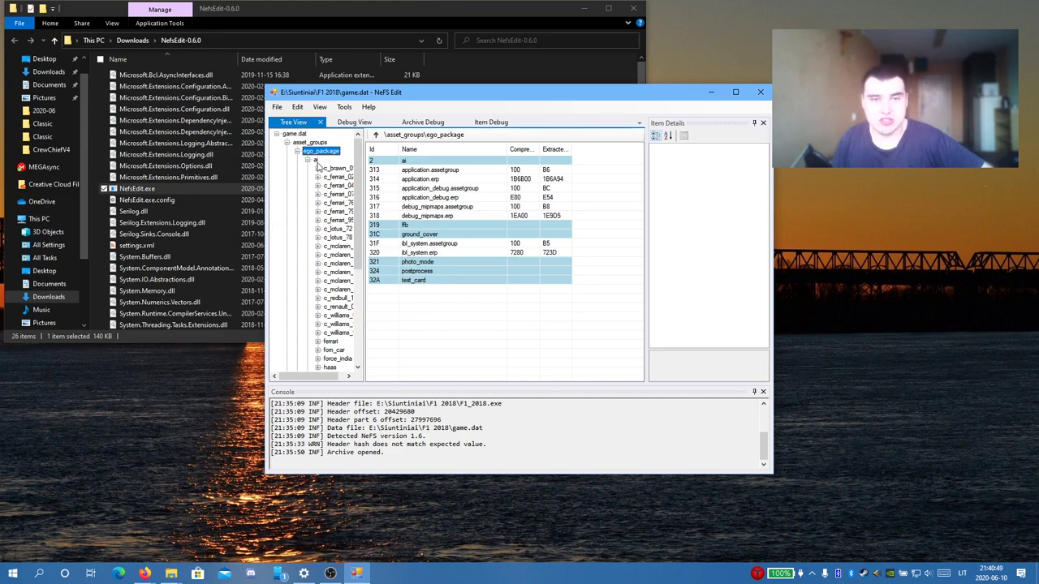
{"action": "left_click", "coordinate": [317, 161]}
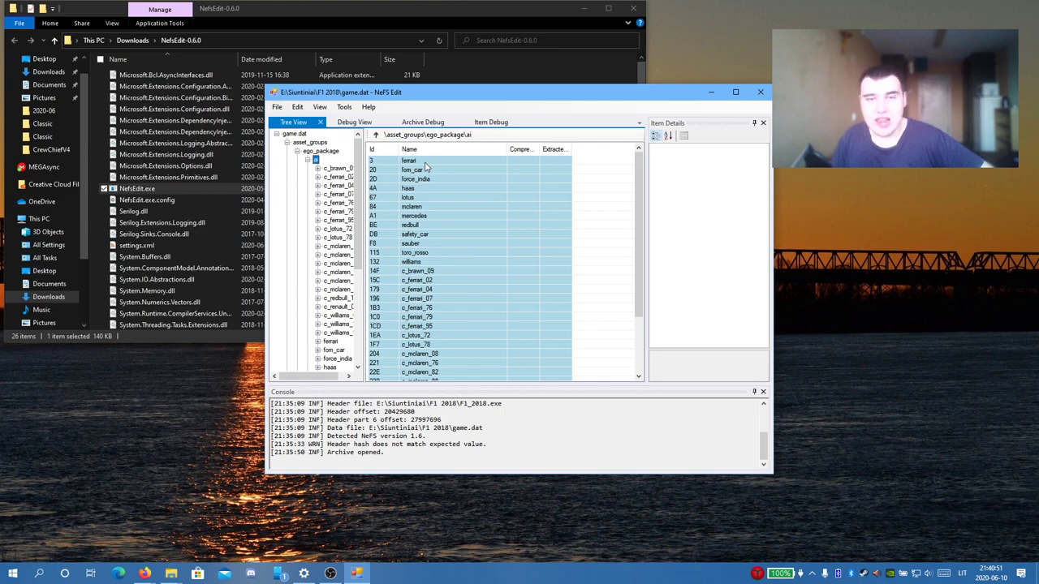
{"action": "scroll", "coordinate": [417, 187], "scroll_direction": "down", "scroll_amount": 3}
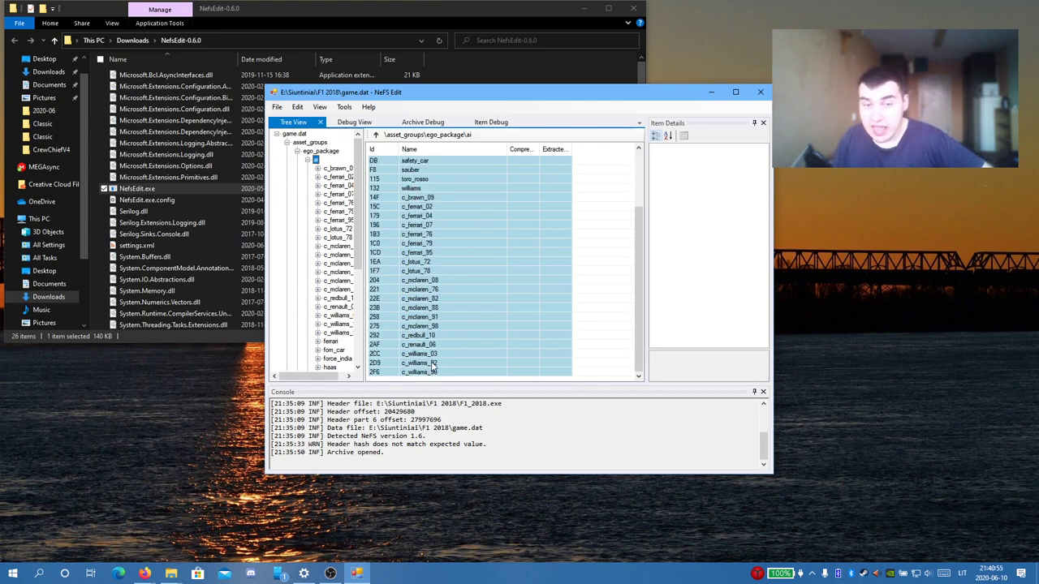
{"action": "scroll", "coordinate": [439, 329], "scroll_direction": "up", "scroll_amount": 3}
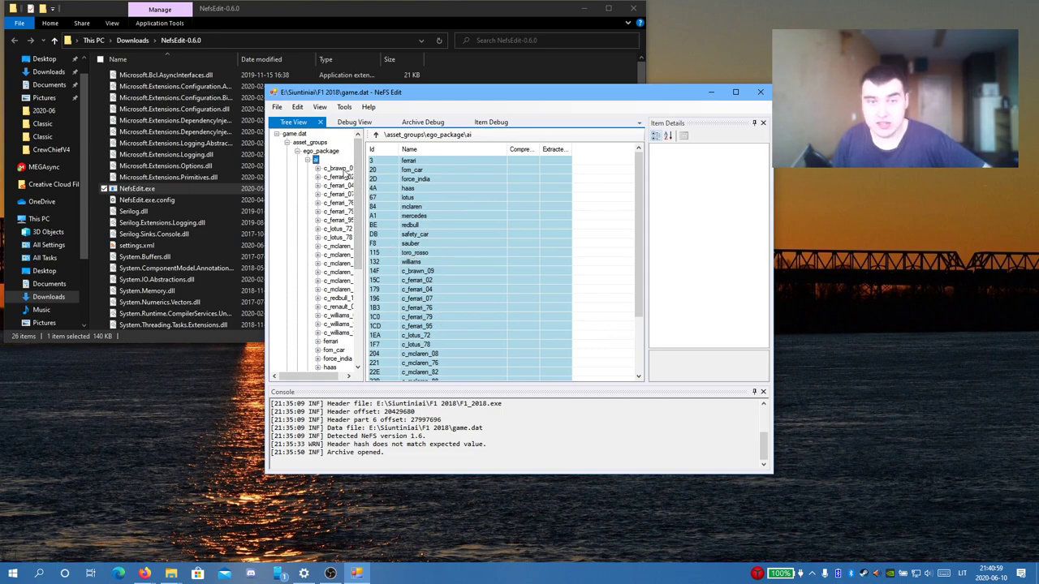
- Examine the low, medium, very_high and very_low folders of c_brawn_09, and collapse the ai folder again
{"action": "left_click", "coordinate": [337, 168]}
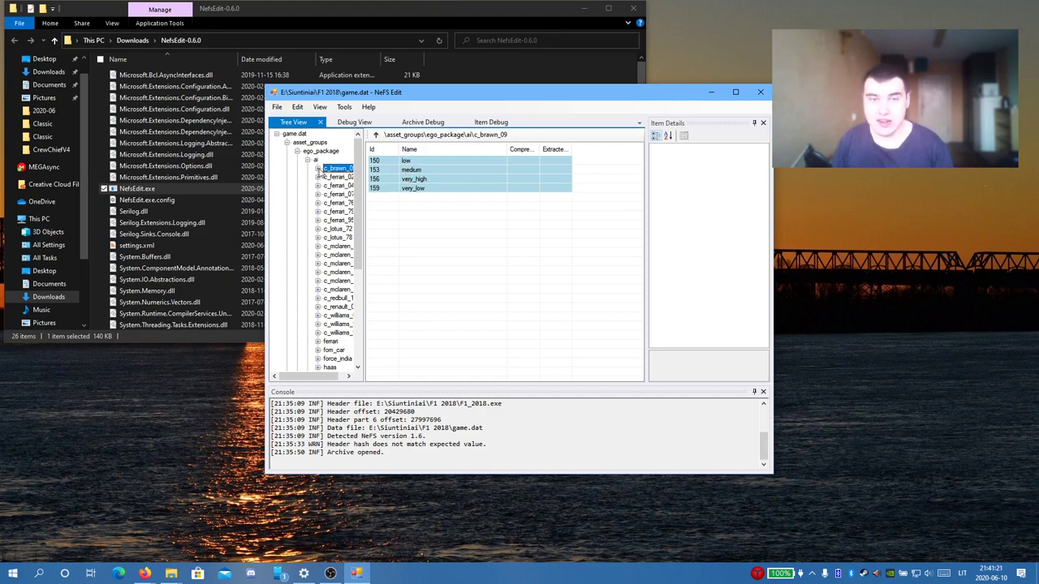
{"action": "left_click", "coordinate": [317, 169]}
{"action": "left_click", "coordinate": [339, 178]}
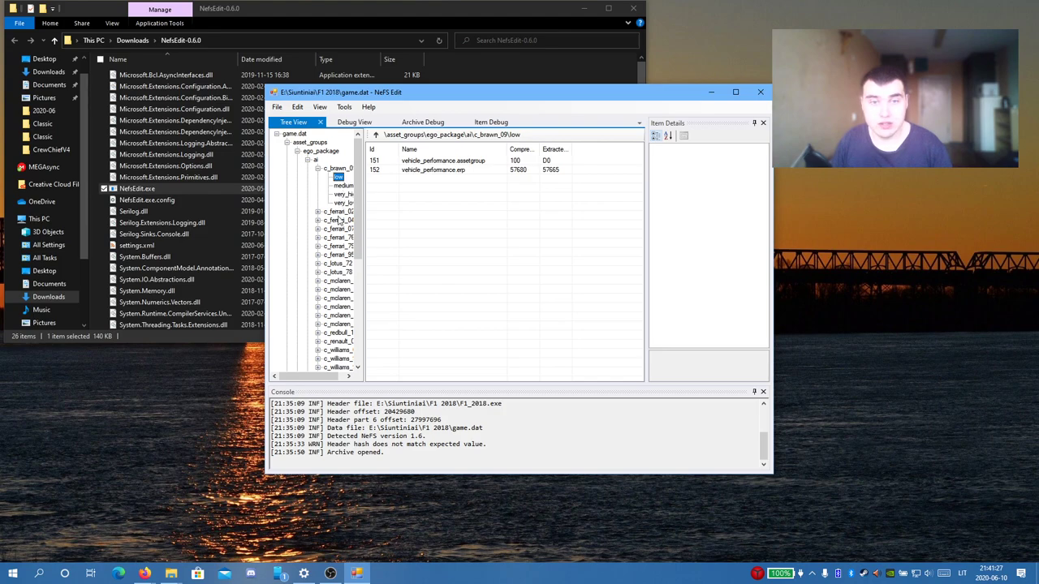
{"action": "left_click_drag", "start_coordinate": [331, 381], "coordinate": [322, 381]}
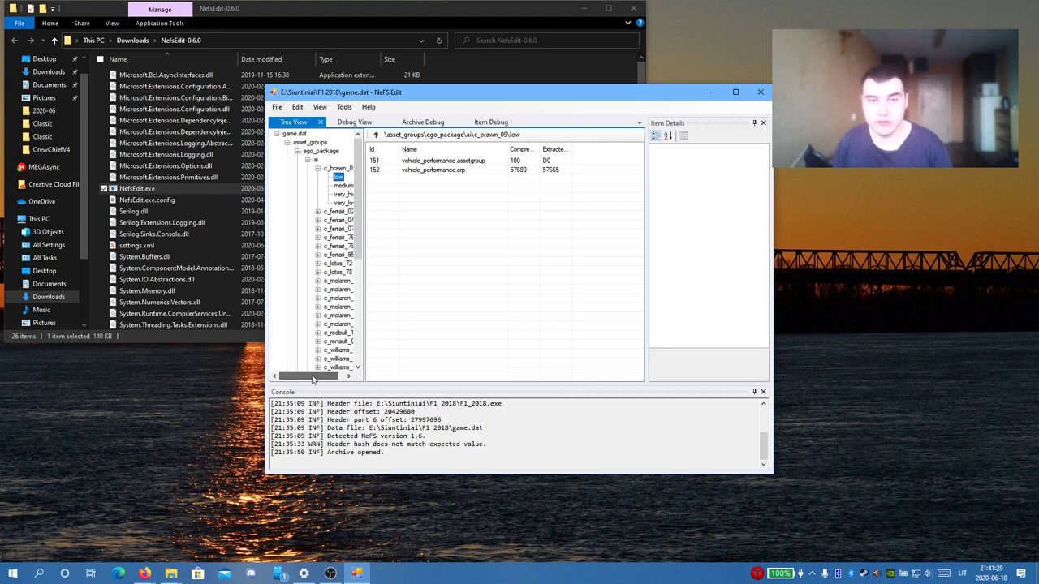
{"action": "left_click", "coordinate": [343, 186]}
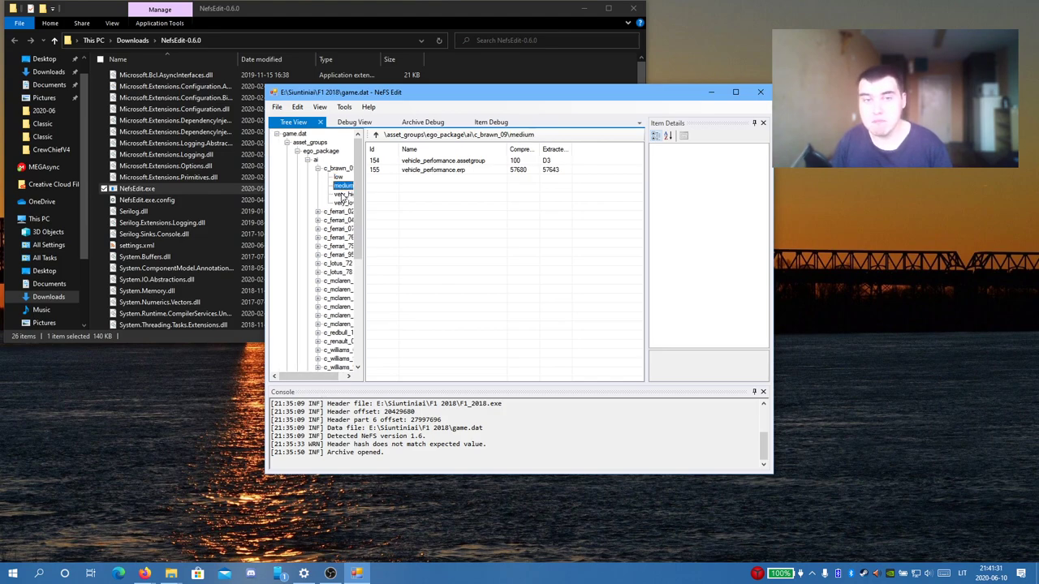
{"action": "left_click", "coordinate": [343, 195]}
{"action": "left_click", "coordinate": [343, 203]}
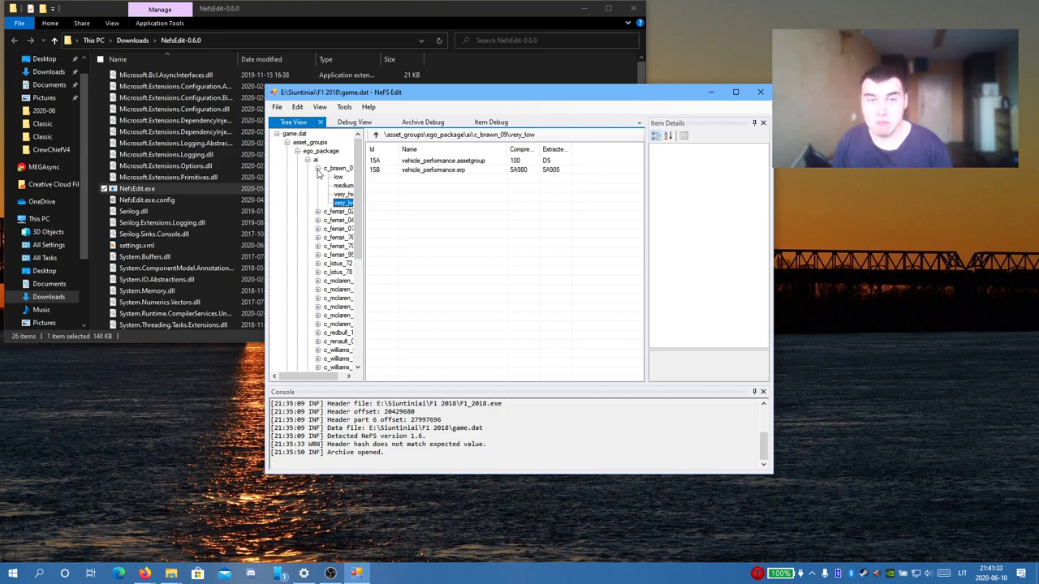
{"action": "left_click", "coordinate": [317, 169]}
{"action": "left_click", "coordinate": [308, 161]}
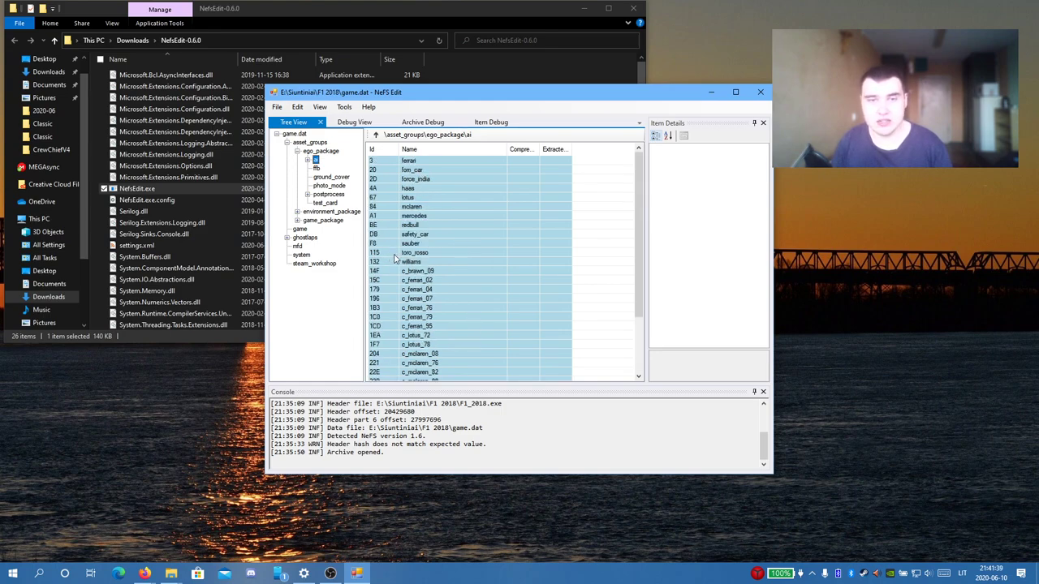
- Open mclaren\very_high in the ai folder and inspect the details of the grip, throttle and vehicle performance .erp files
{"action": "double_click", "coordinate": [421, 208]}
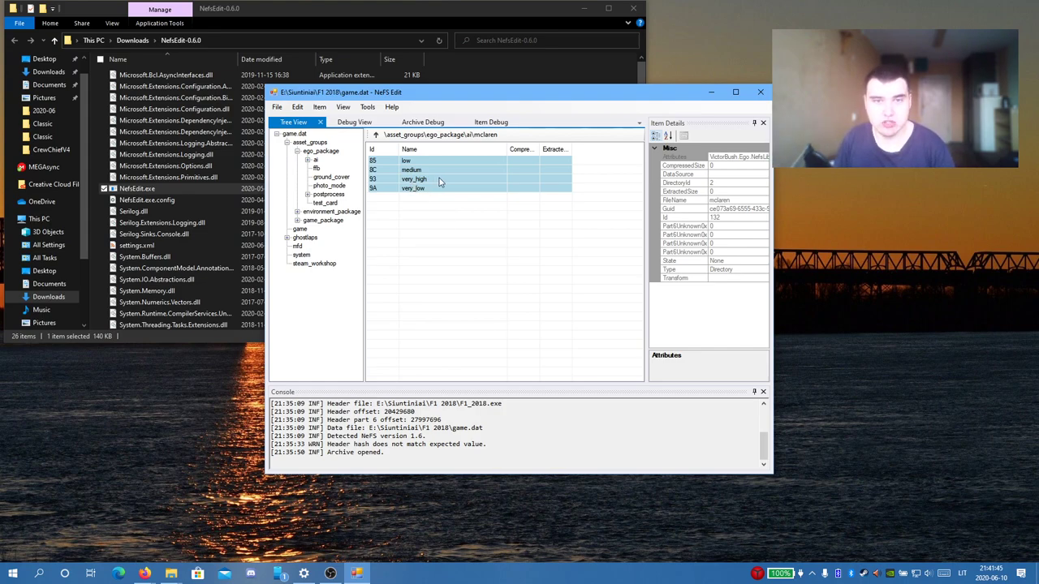
{"action": "double_click", "coordinate": [439, 180]}
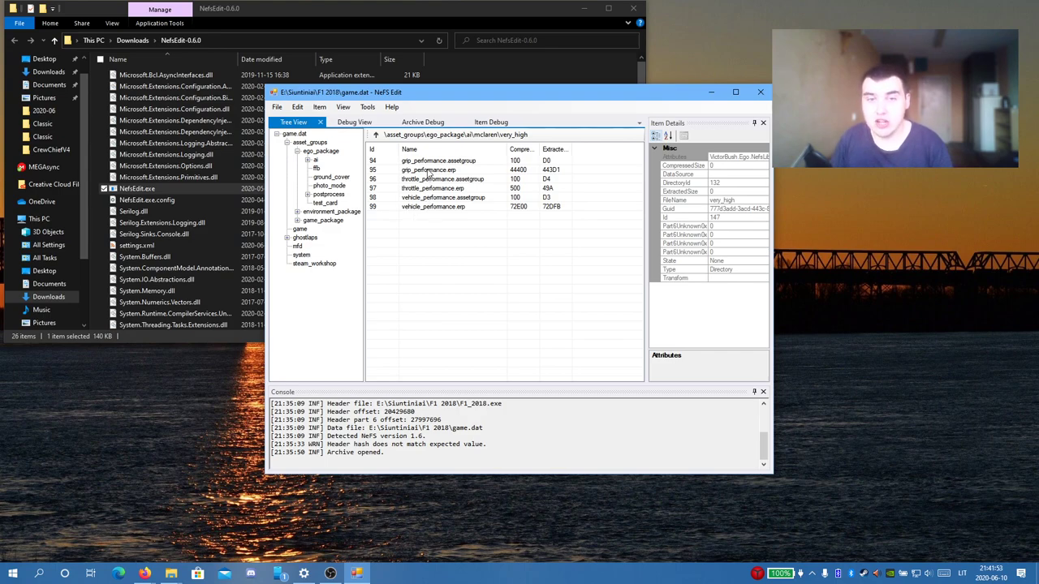
{"action": "left_click", "coordinate": [428, 171]}
{"action": "left_click", "coordinate": [430, 189]}
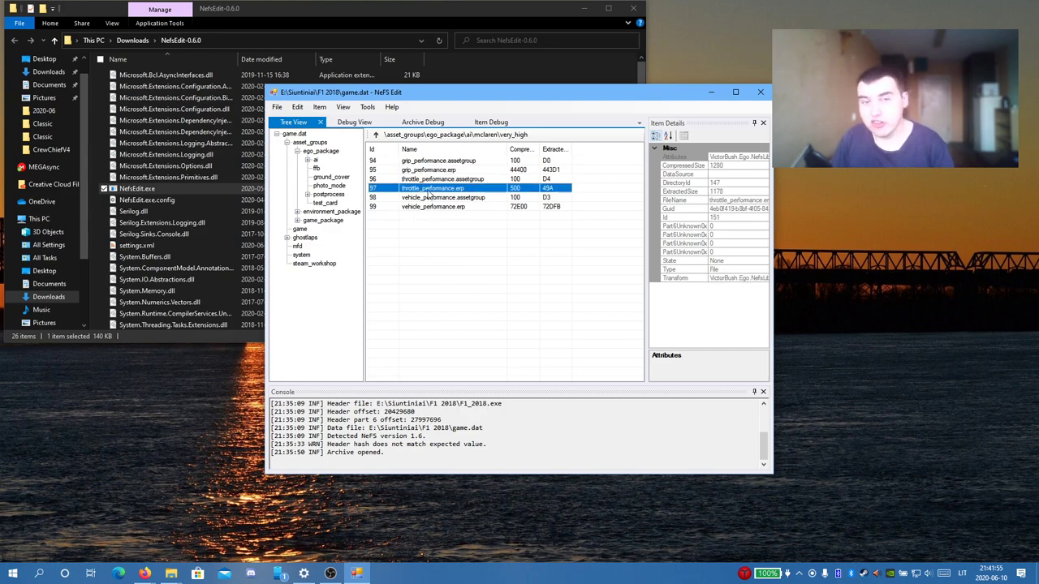
{"action": "left_click", "coordinate": [421, 208]}
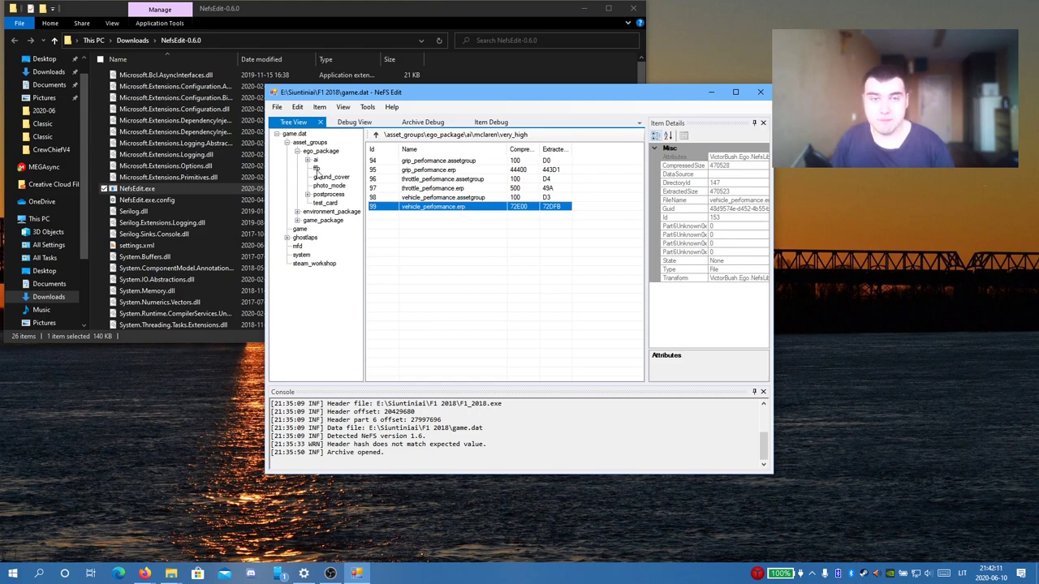
- Examine the files in the ffb, ground_cover and photo_mode folders of ego_package
{"action": "left_click", "coordinate": [317, 168]}
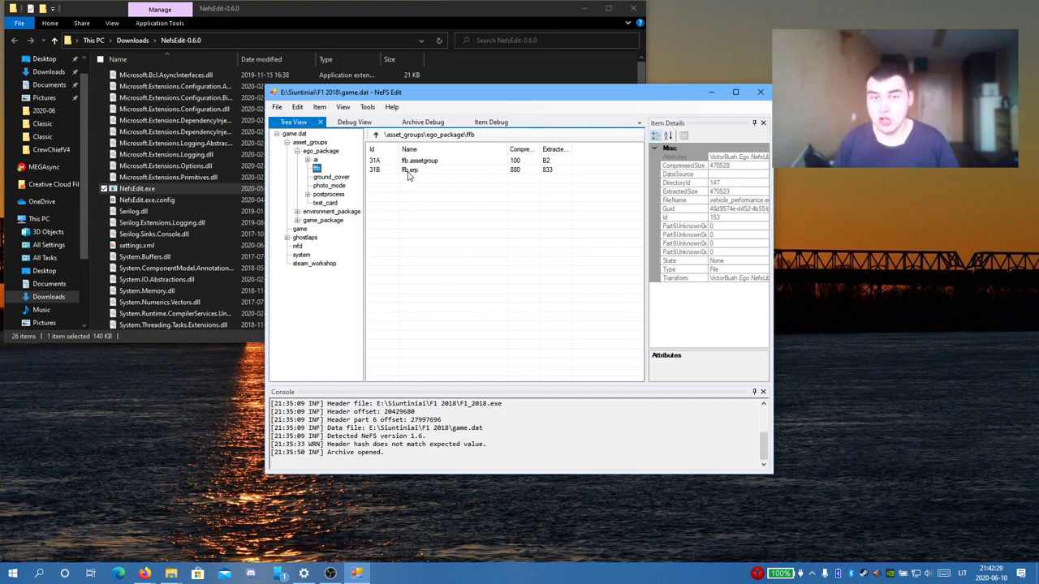
{"action": "left_click", "coordinate": [341, 178]}
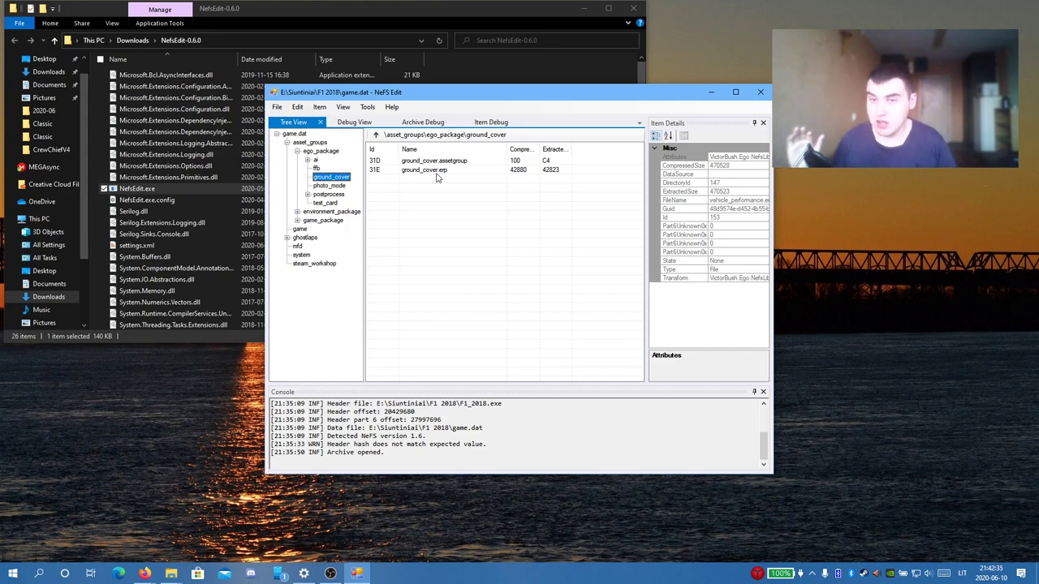
{"action": "left_click", "coordinate": [333, 186]}
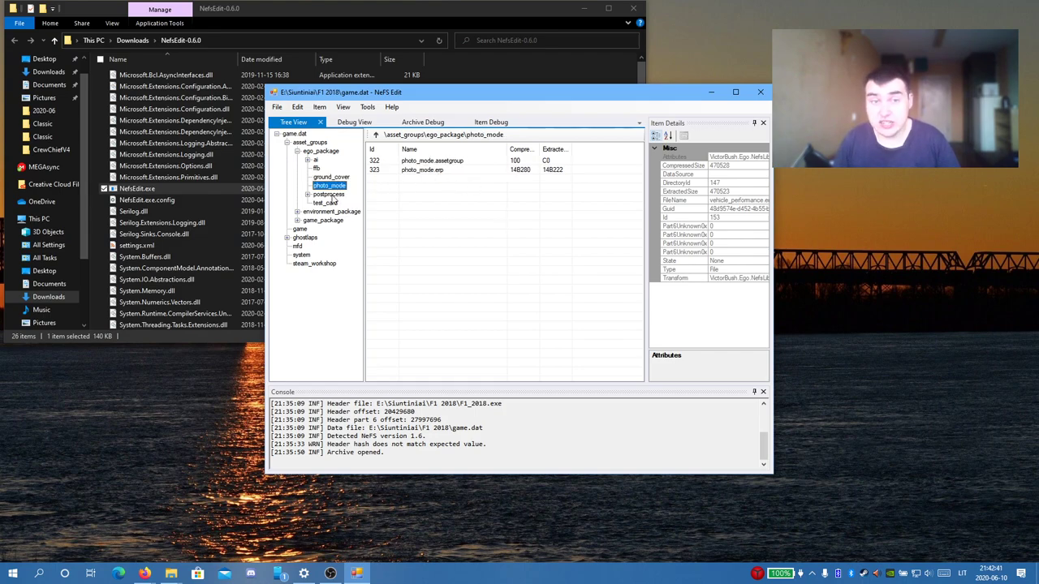
- Expand the postprocess folder and examine the files in its default and track_default subfolders
{"action": "left_click", "coordinate": [311, 196]}
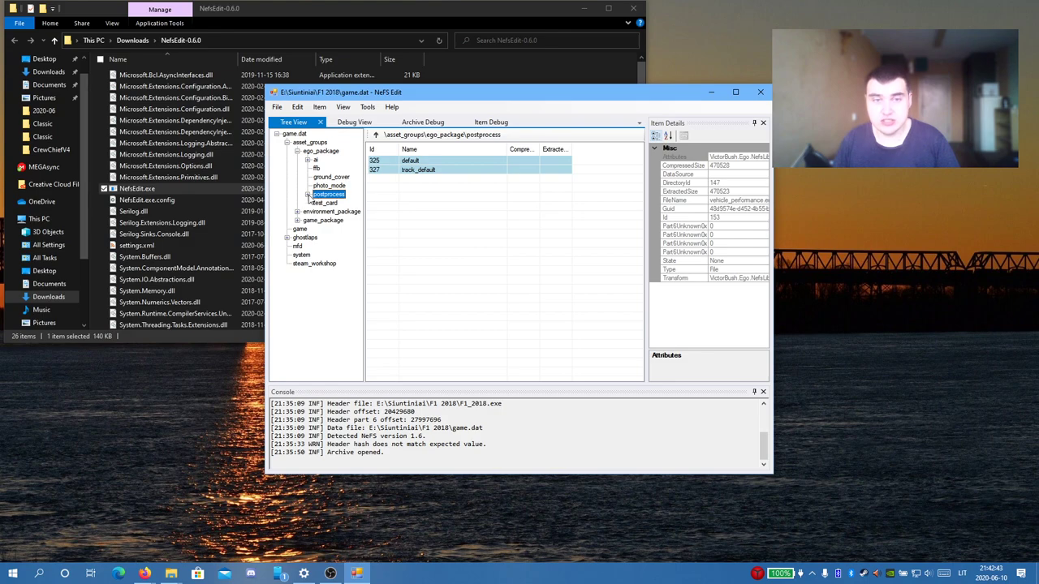
{"action": "left_click", "coordinate": [307, 196]}
{"action": "left_click", "coordinate": [331, 203]}
{"action": "left_click", "coordinate": [335, 212]}
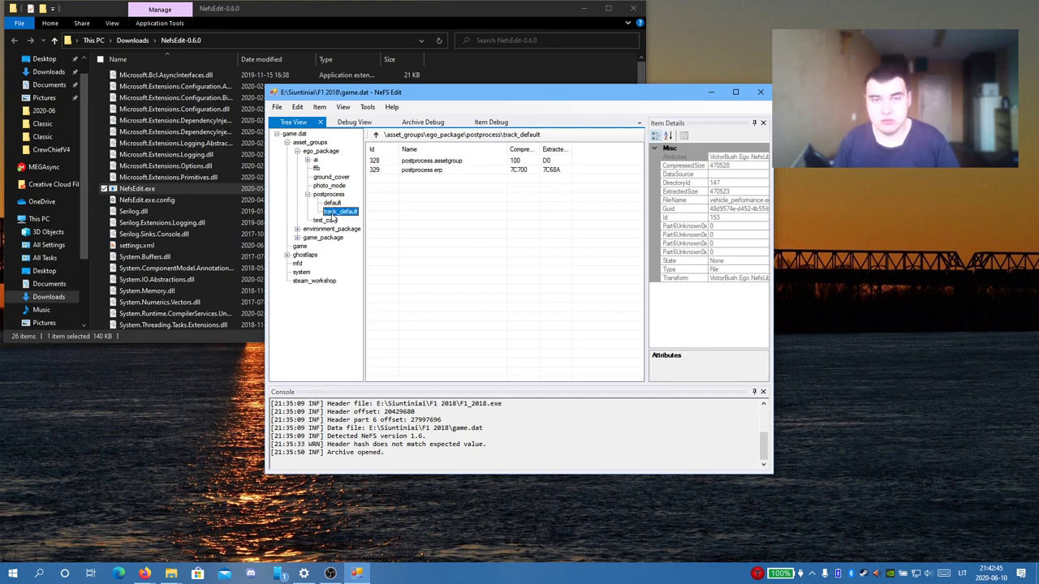
{"action": "left_click", "coordinate": [333, 203]}
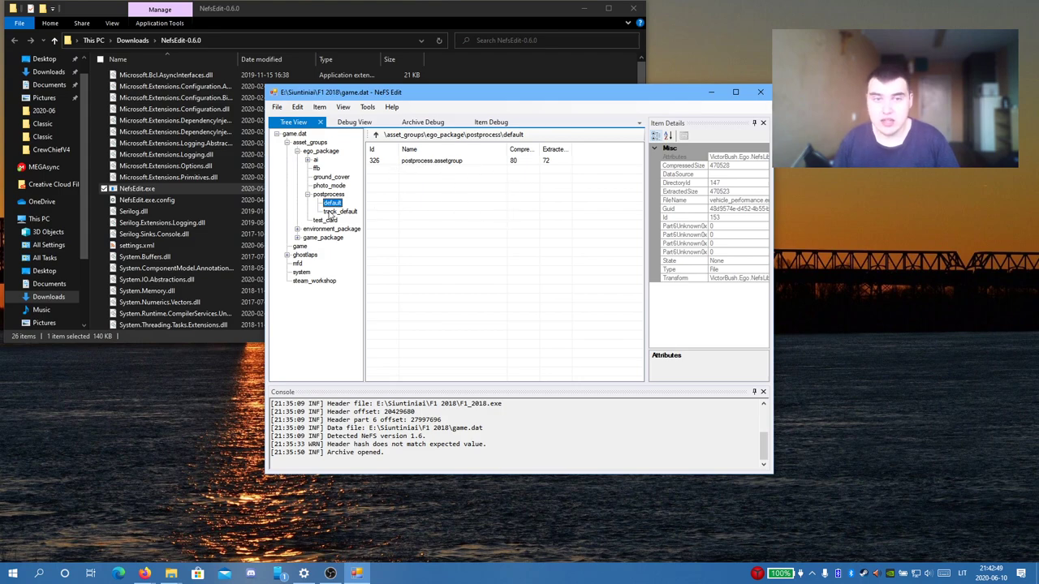
- Examine the track_default and test_card folders, collapsing postprocess and the whole ego_package folder again
{"action": "left_click", "coordinate": [333, 212]}
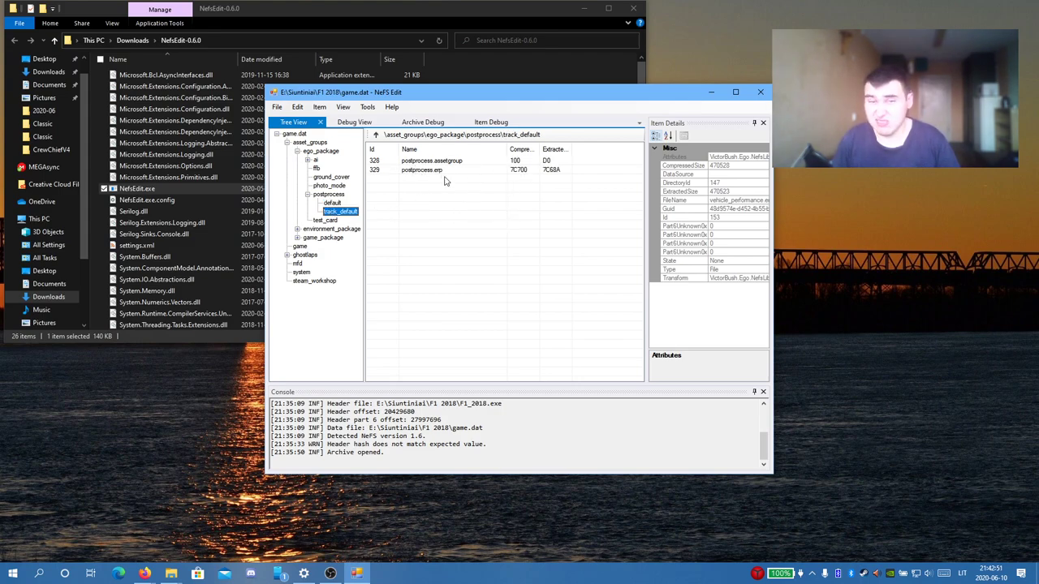
{"action": "left_click", "coordinate": [308, 195]}
{"action": "left_click", "coordinate": [321, 203]}
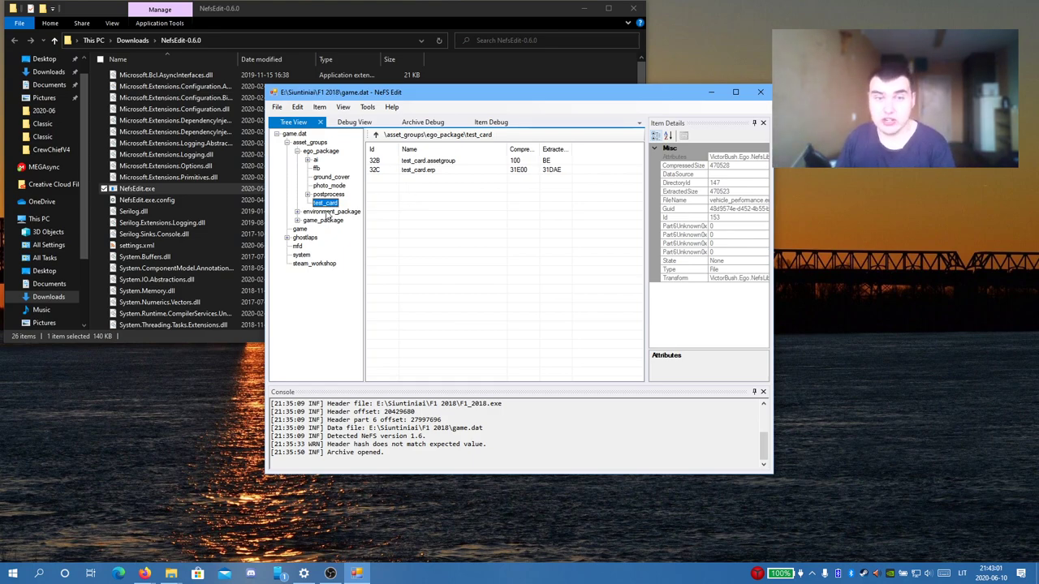
{"action": "left_click", "coordinate": [297, 153]}
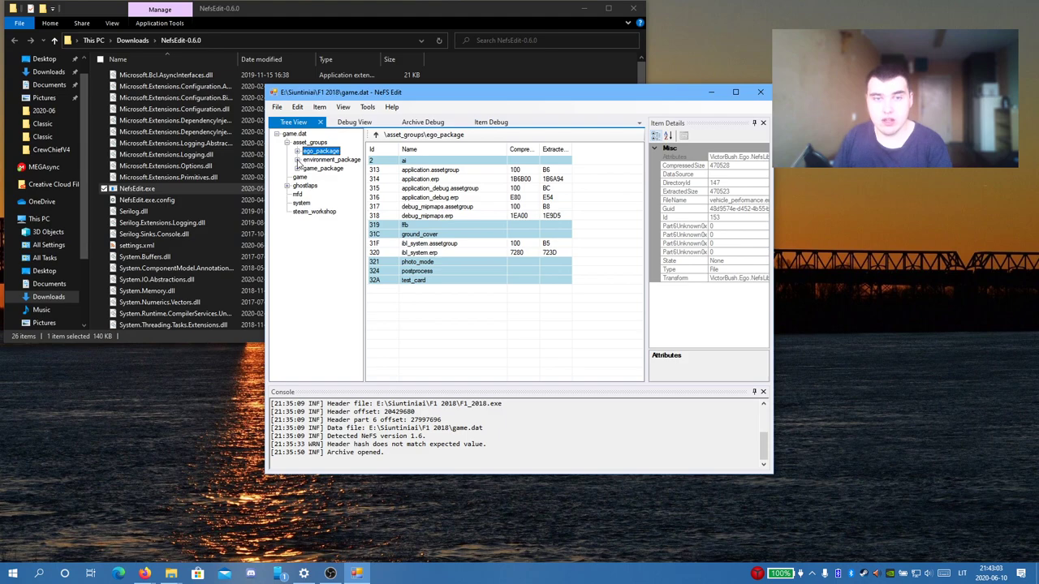
- Open abu_dhabi\virtual_performance\2015 under the tracks folder of environment_package
{"action": "left_click", "coordinate": [298, 159]}
{"action": "left_click", "coordinate": [318, 160]}
{"action": "left_click", "coordinate": [307, 168]}
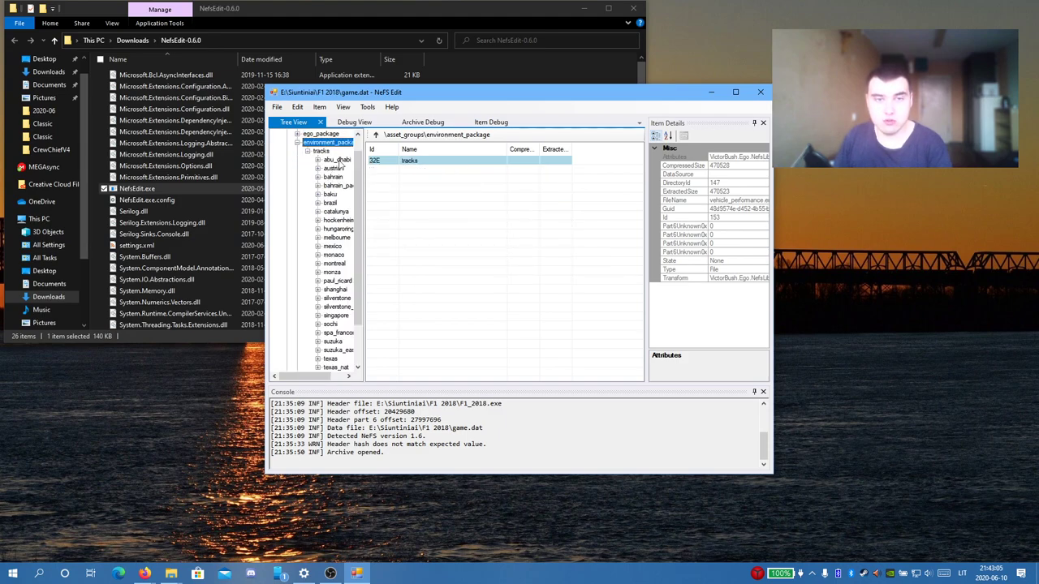
{"action": "left_click", "coordinate": [337, 161]}
{"action": "left_click", "coordinate": [318, 161]}
{"action": "left_click", "coordinate": [338, 168]}
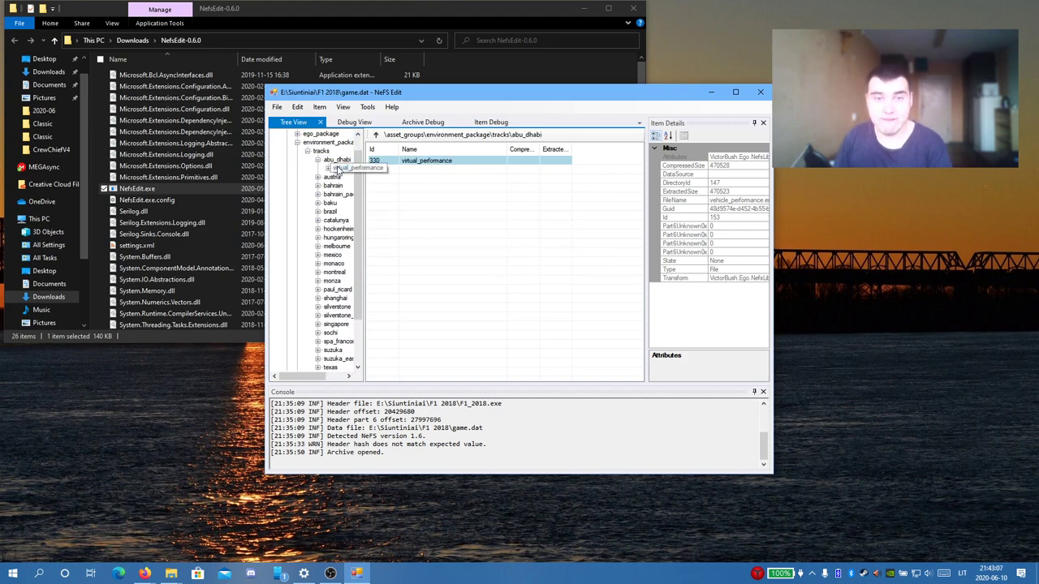
{"action": "left_click", "coordinate": [328, 168]}
{"action": "left_click", "coordinate": [347, 177]}
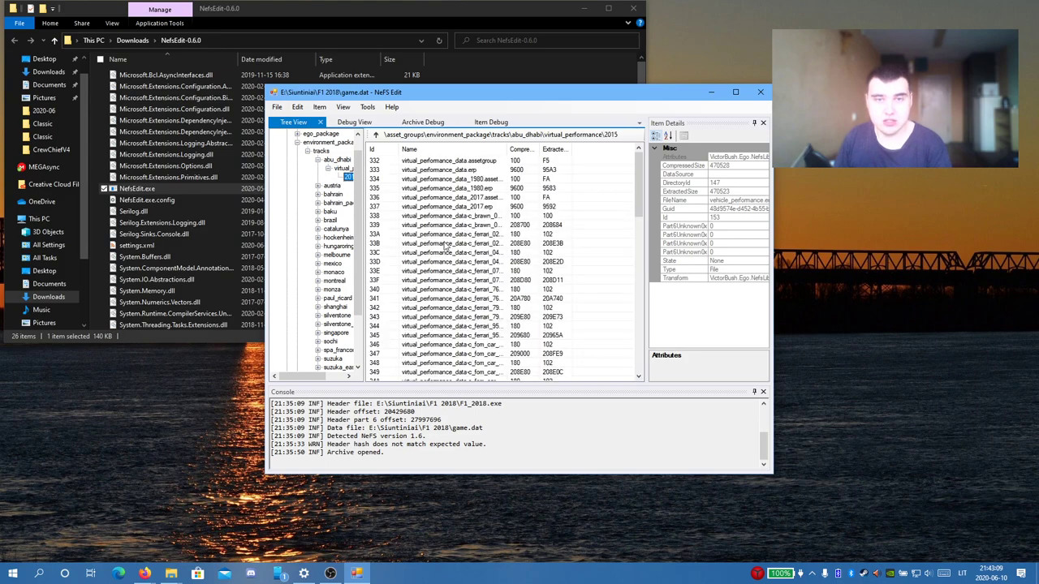
- Look through the Abu Dhabi performance files, widen the Name column, and inspect the details of the fom_car_02, fom_car_95 and ferrari_95 .erp files
{"action": "scroll", "coordinate": [510, 250], "scroll_direction": "down", "scroll_amount": 19}
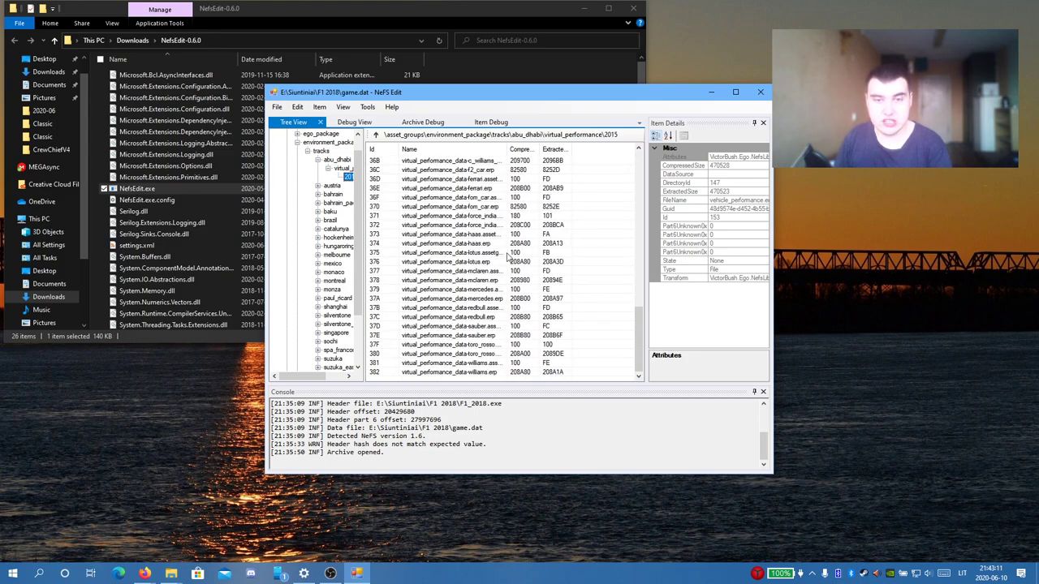
{"action": "scroll", "coordinate": [487, 345], "scroll_direction": "up", "scroll_amount": 19}
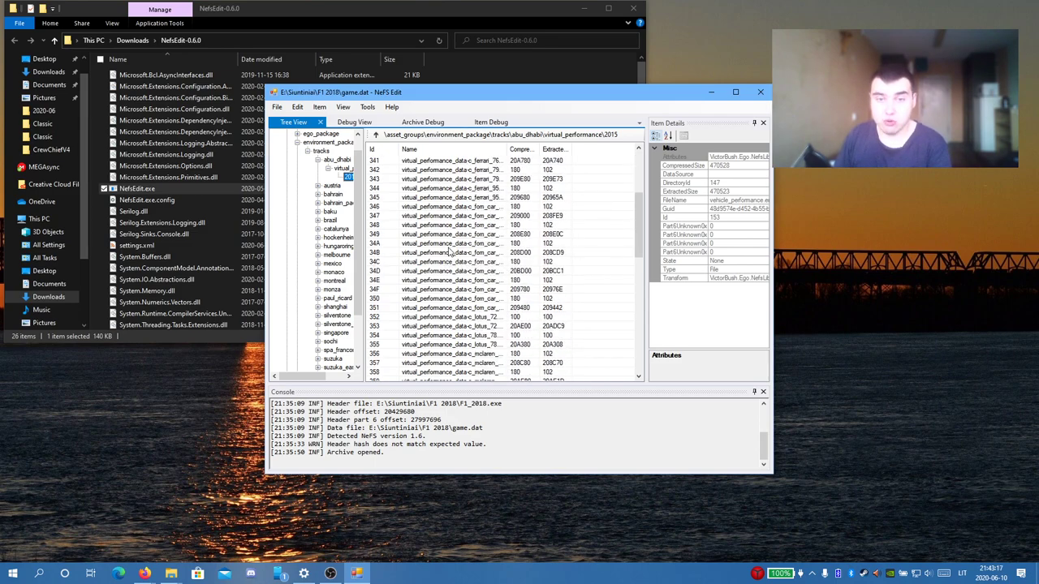
{"action": "scroll", "coordinate": [467, 244], "scroll_direction": "down", "scroll_amount": 4}
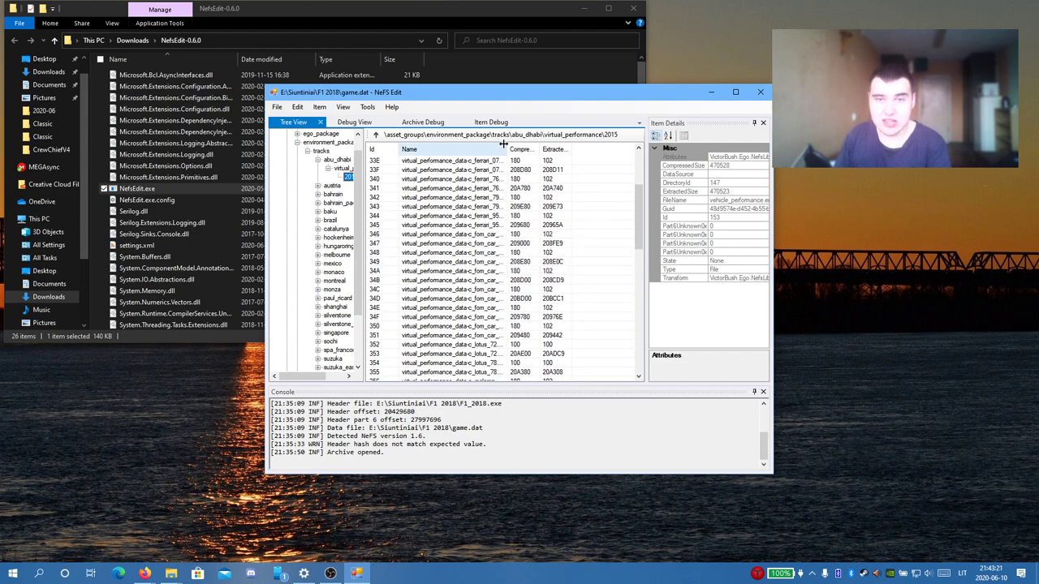
{"action": "left_click_drag", "start_coordinate": [507, 149], "coordinate": [529, 148]}
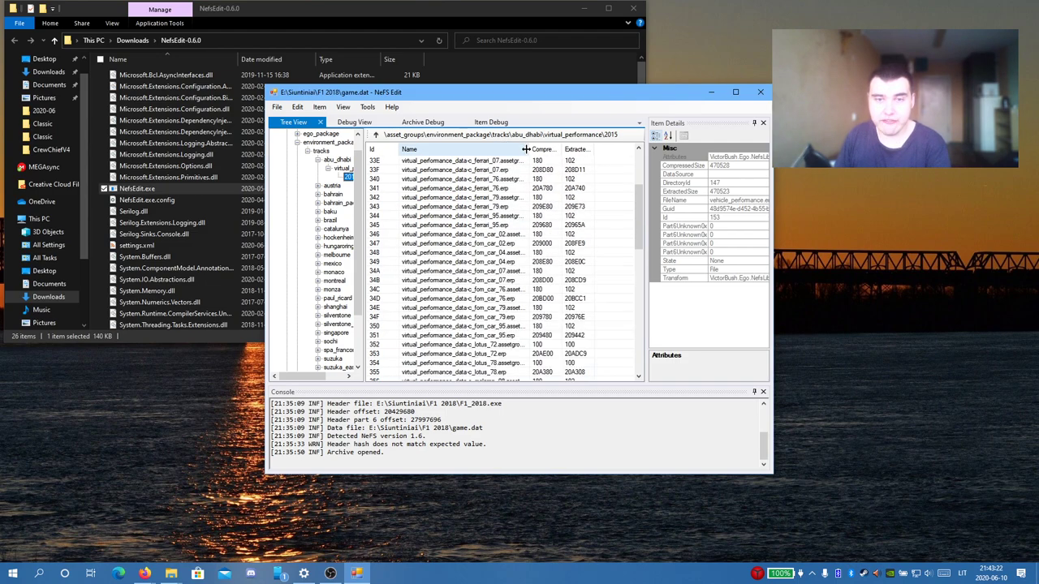
{"action": "left_click", "coordinate": [480, 245]}
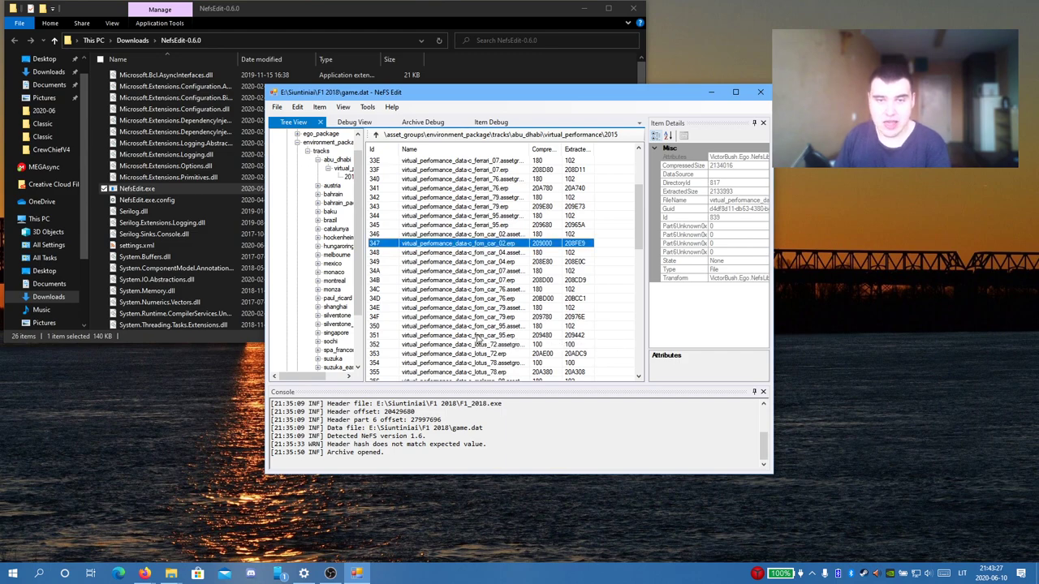
{"action": "left_click", "coordinate": [479, 336]}
{"action": "scroll", "coordinate": [479, 339], "scroll_direction": "down", "scroll_amount": 3}
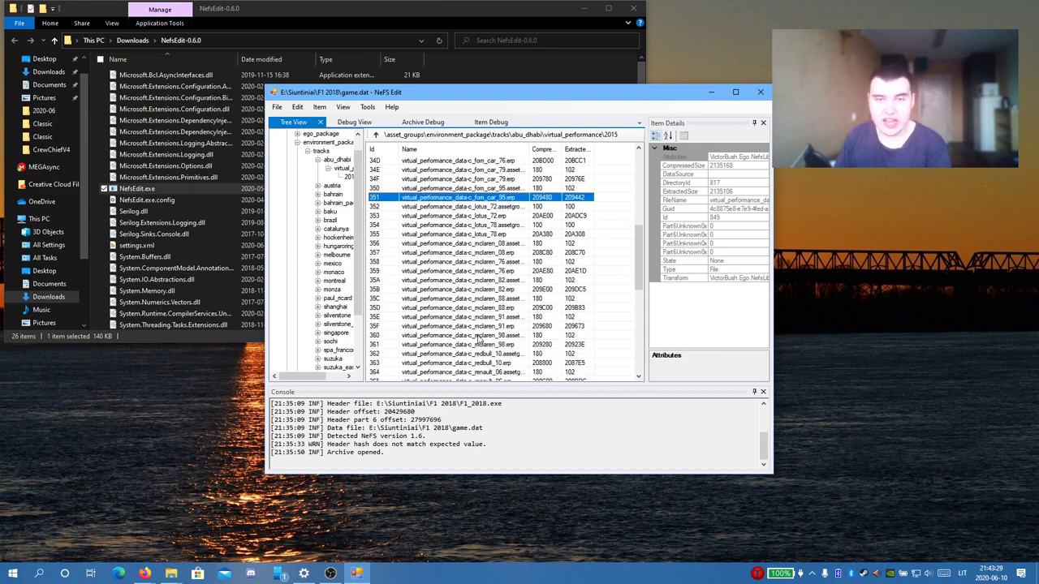
{"action": "scroll", "coordinate": [479, 340], "scroll_direction": "up", "scroll_amount": 3}
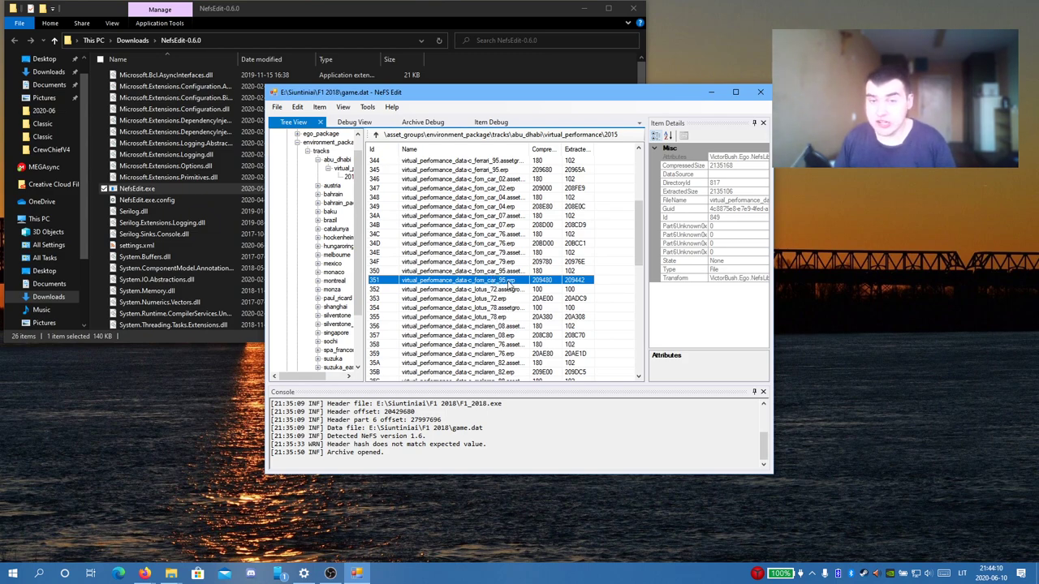
{"action": "left_click", "coordinate": [490, 170]}
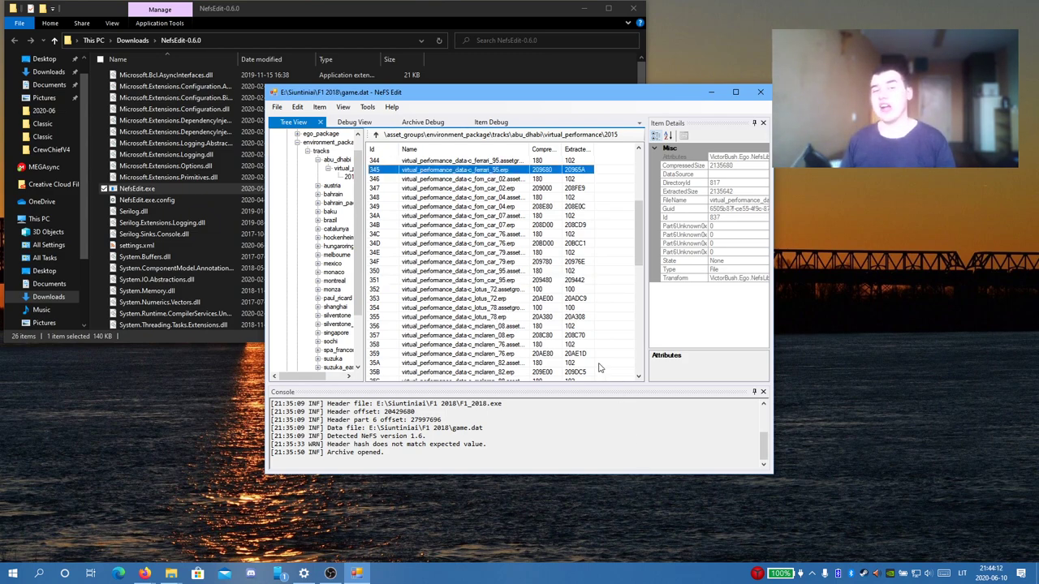
{"action": "scroll", "coordinate": [410, 223], "scroll_direction": "up", "scroll_amount": 2}
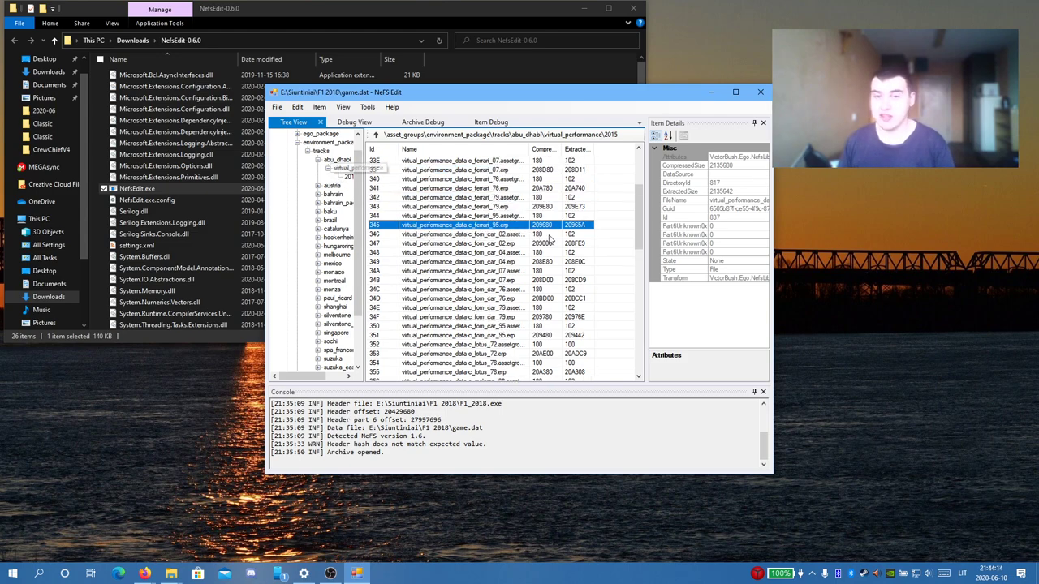
- Collapse abu_dhabi and examine the other track folders, including mexico, montreal and shanghai
{"action": "scroll", "coordinate": [549, 237], "scroll_direction": "up", "scroll_amount": 4}
{"action": "left_click", "coordinate": [317, 160]}
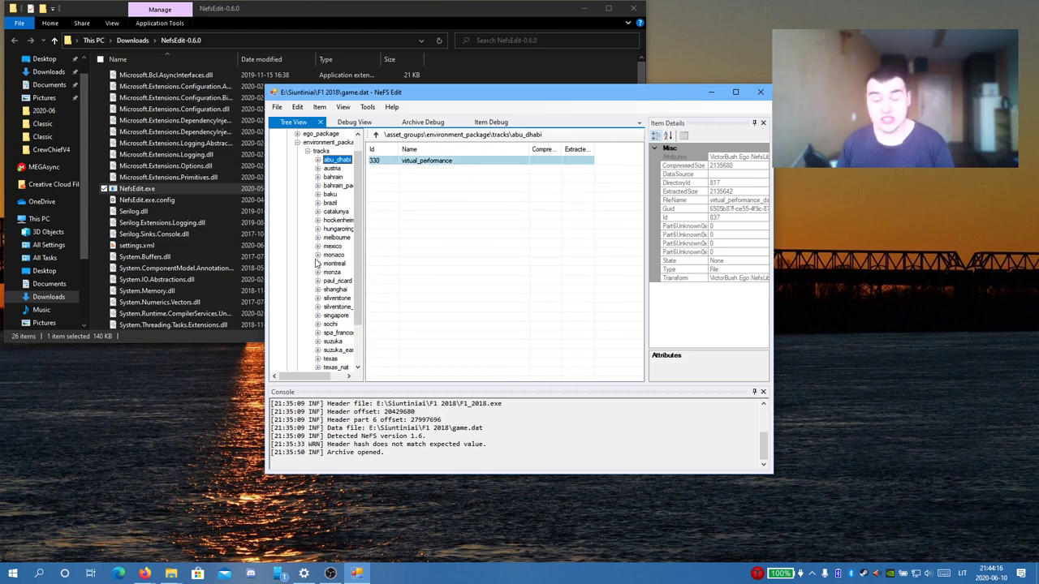
{"action": "scroll", "coordinate": [318, 268], "scroll_direction": "down", "scroll_amount": 2}
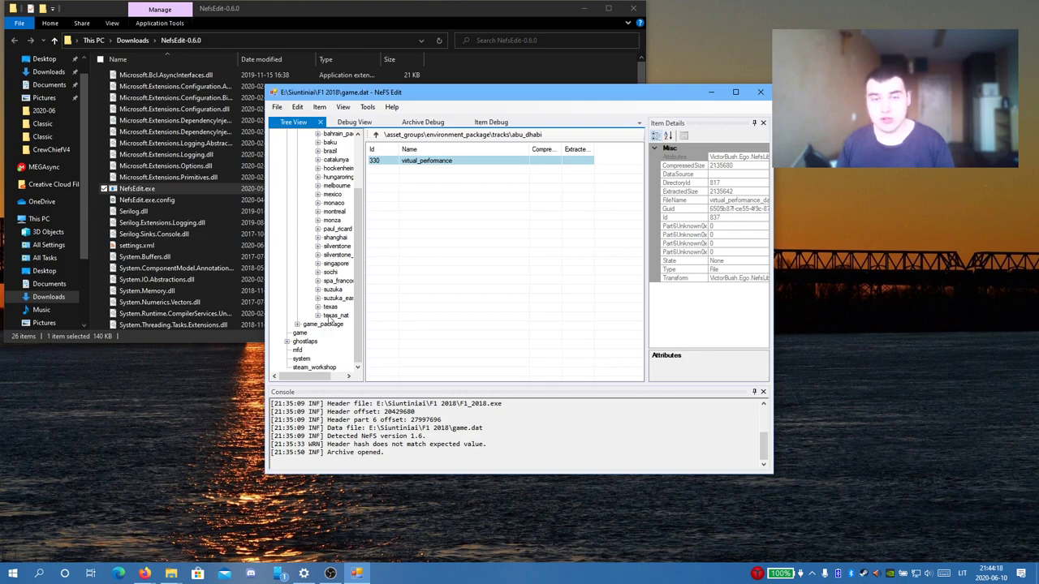
{"action": "scroll", "coordinate": [337, 284], "scroll_direction": "up", "scroll_amount": 3}
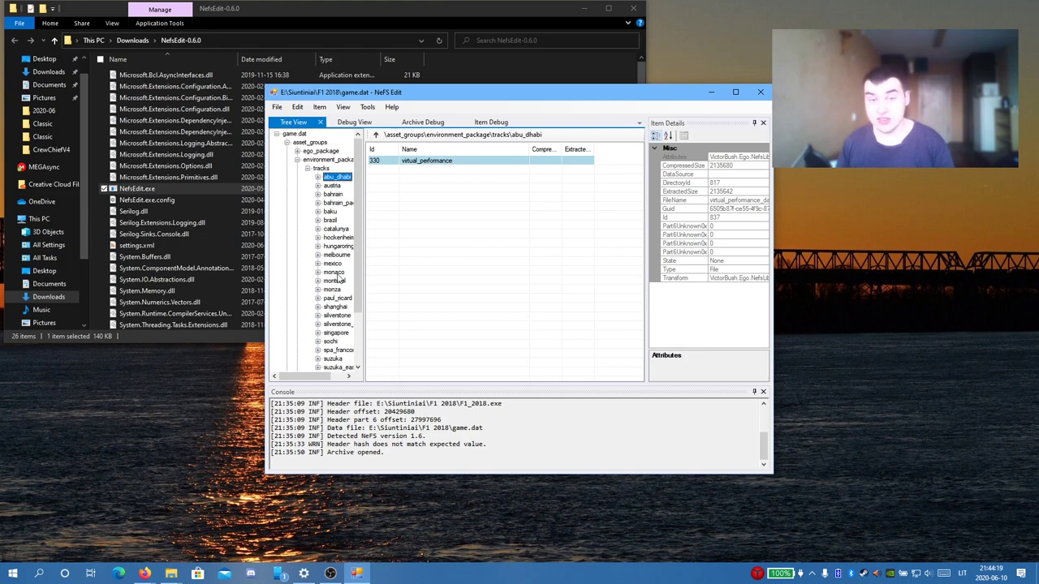
{"action": "left_click", "coordinate": [335, 237]}
{"action": "left_click", "coordinate": [335, 264]}
{"action": "left_click", "coordinate": [335, 281]}
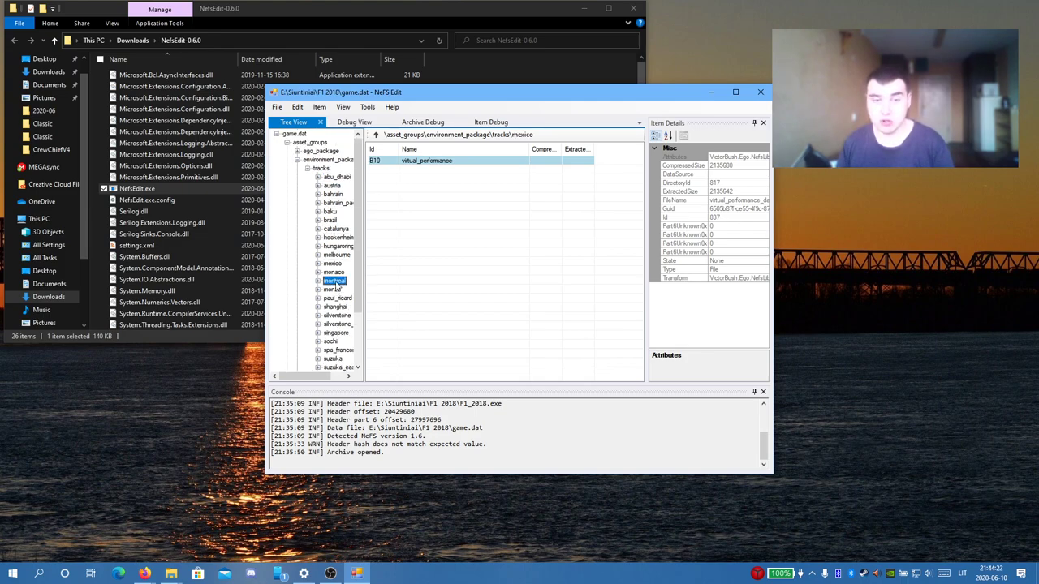
{"action": "left_click", "coordinate": [336, 307]}
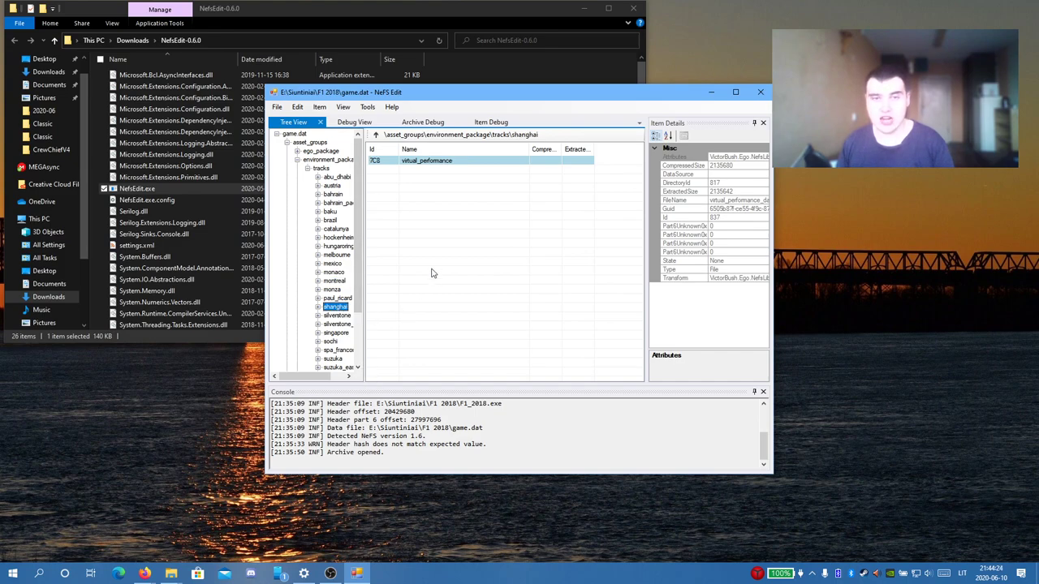
- Collapse tracks and environment_package, and examine the naughty_words folder of game_package before collapsing it again
{"action": "left_click", "coordinate": [305, 168]}
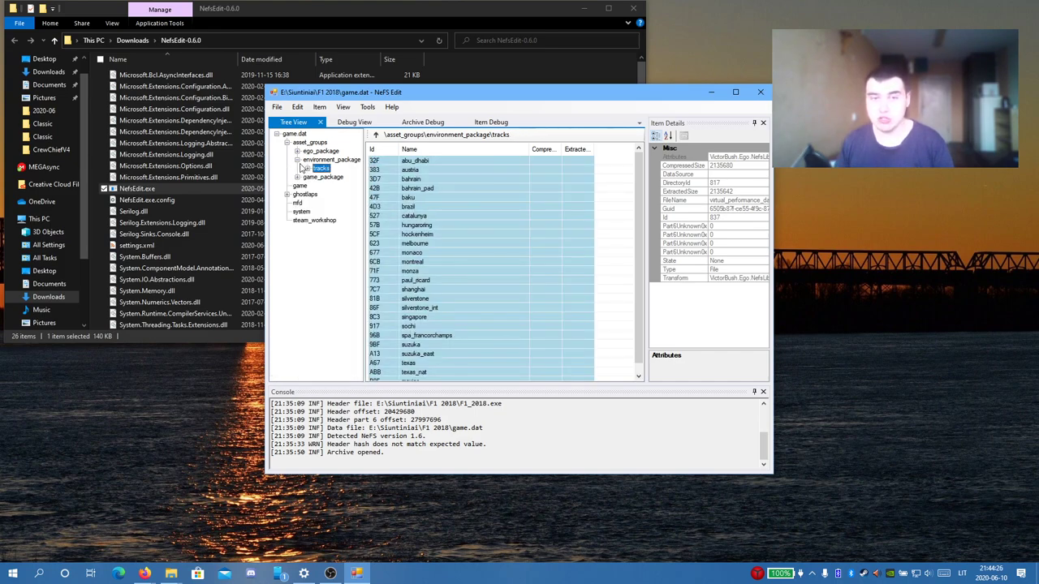
{"action": "left_click", "coordinate": [297, 160]}
{"action": "left_click", "coordinate": [301, 168]}
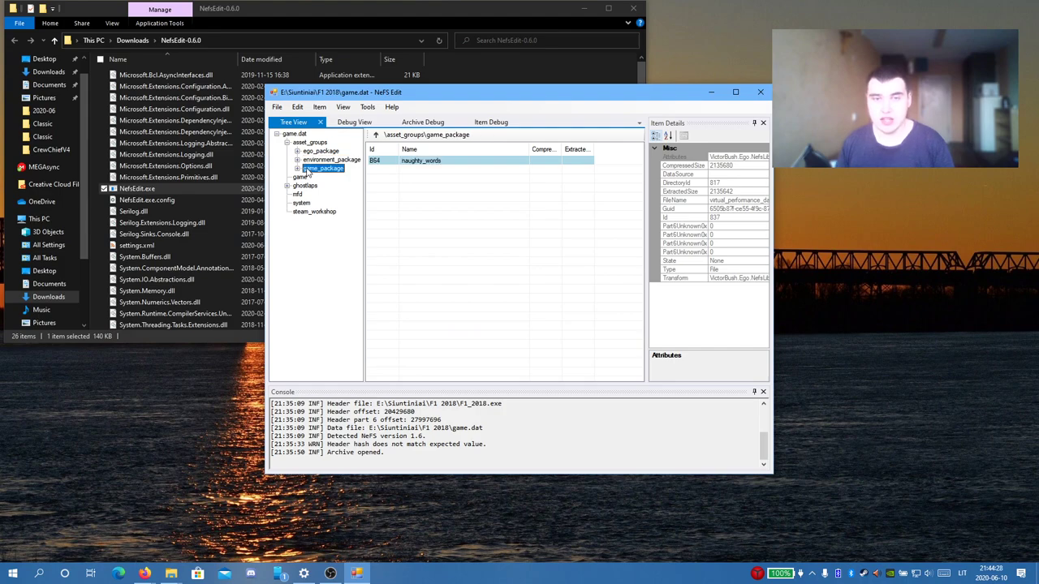
{"action": "left_click", "coordinate": [297, 168]}
{"action": "left_click", "coordinate": [319, 178]}
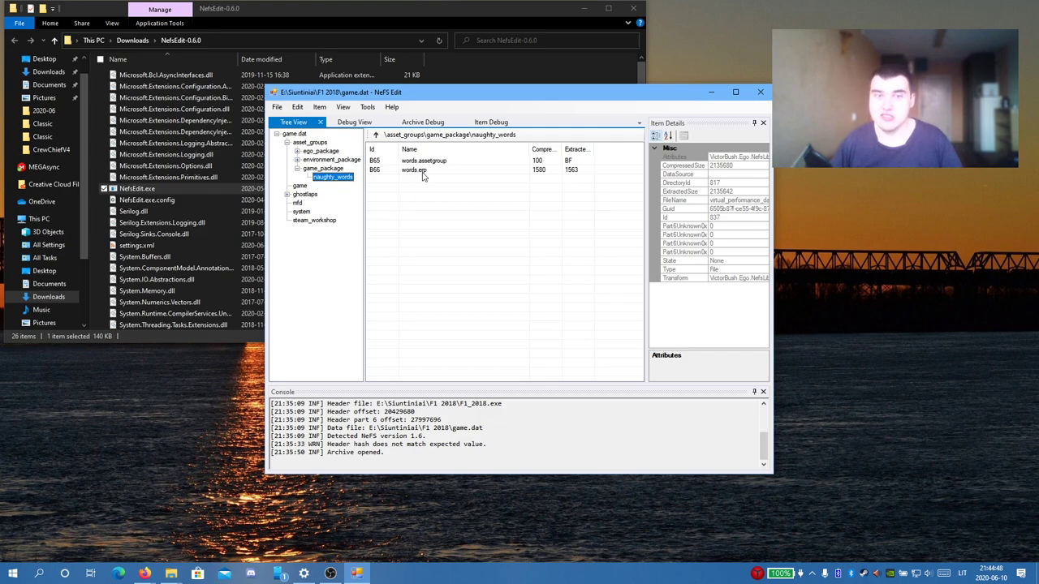
{"action": "left_click", "coordinate": [297, 169]}
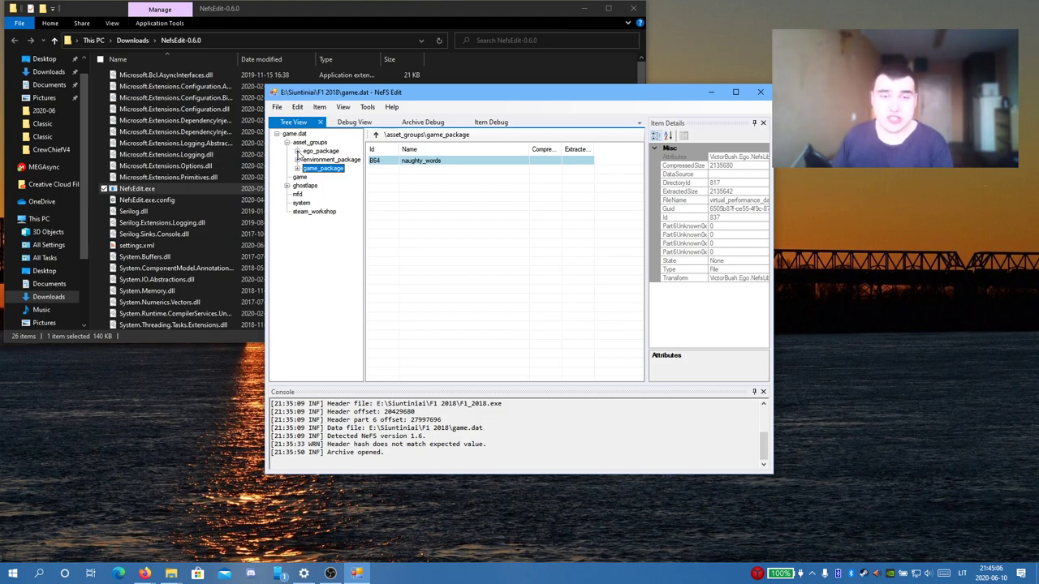
- Open montreal\virtual_performance\2015 under the environment_package tracks and look through its whole file list
{"action": "left_click", "coordinate": [297, 160]}
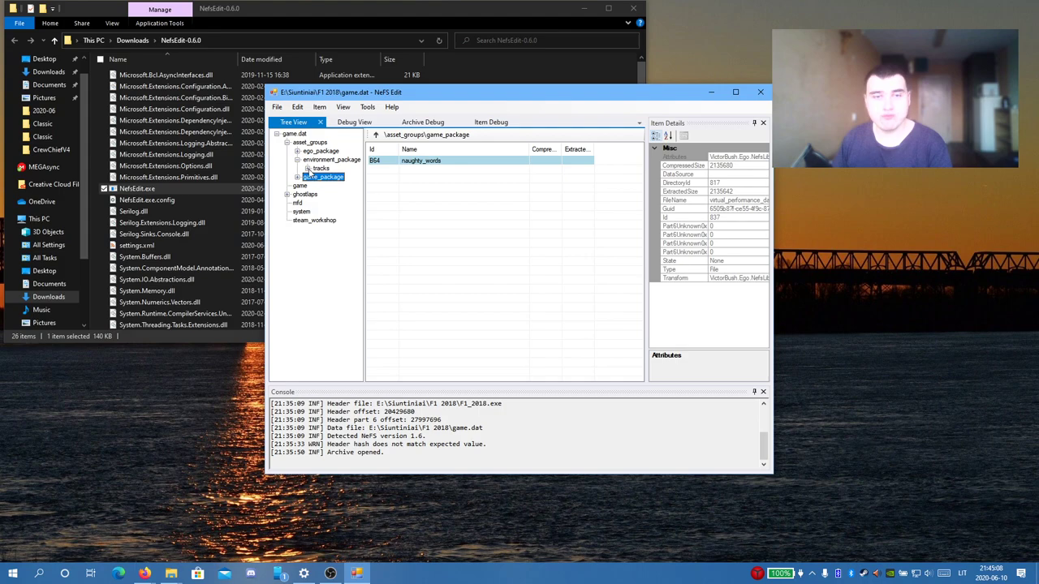
{"action": "left_click", "coordinate": [308, 169]}
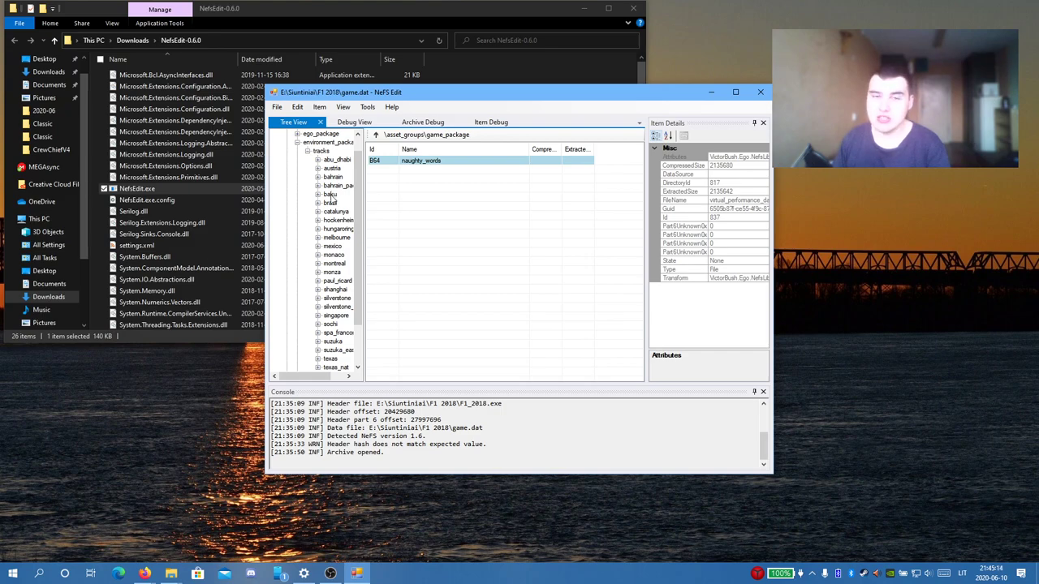
{"action": "scroll", "coordinate": [335, 228], "scroll_direction": "down", "scroll_amount": 2}
{"action": "left_click", "coordinate": [318, 212]}
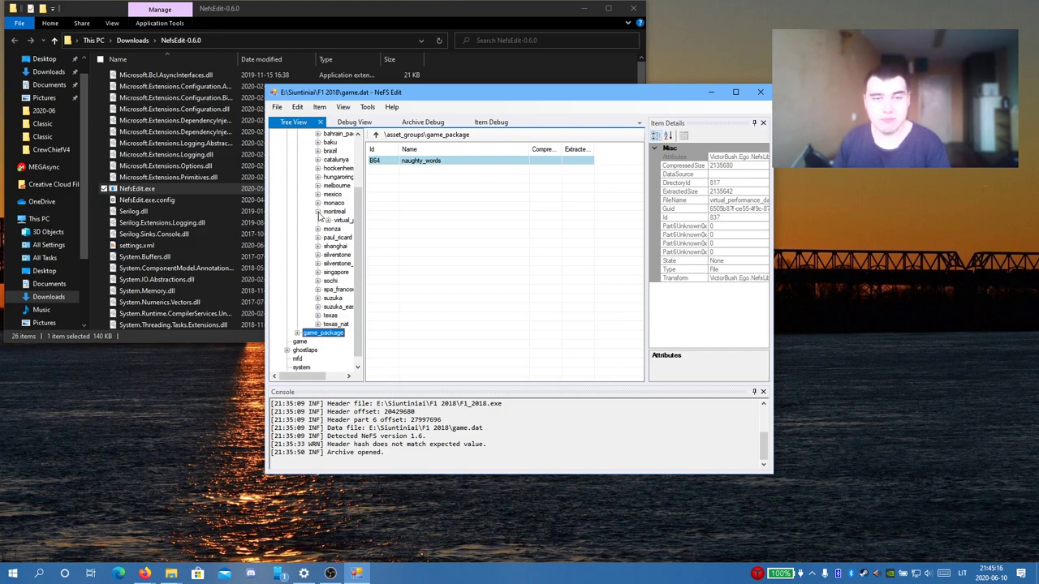
{"action": "left_click", "coordinate": [328, 221]}
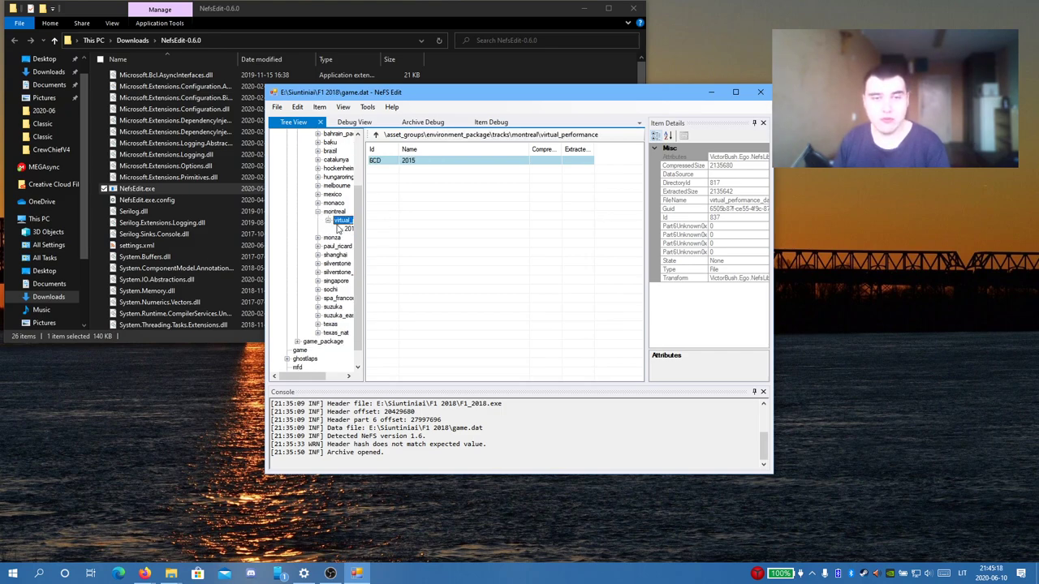
{"action": "left_click", "coordinate": [346, 229]}
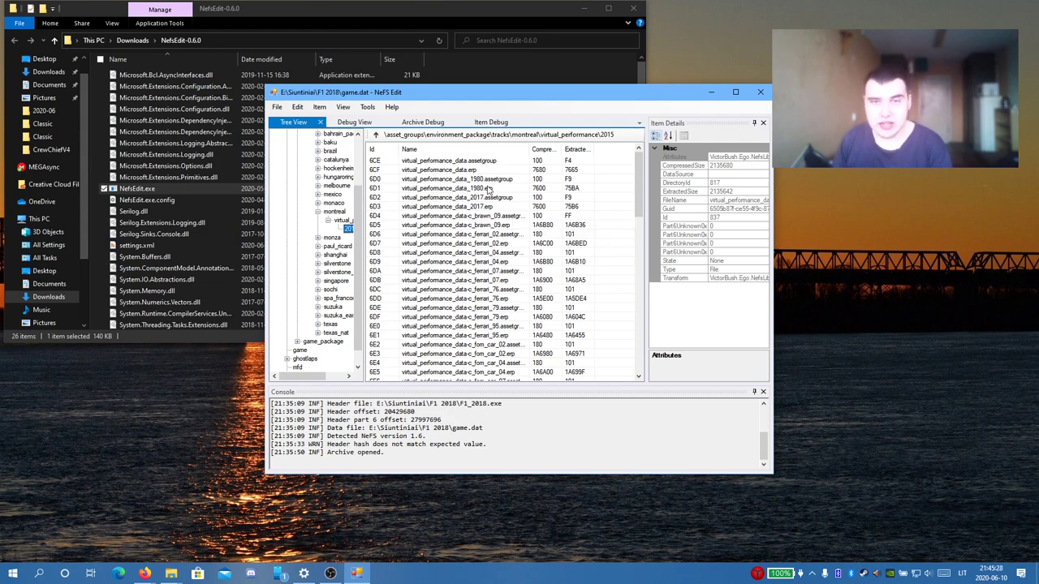
{"action": "scroll", "coordinate": [489, 189], "scroll_direction": "down", "scroll_amount": 19}
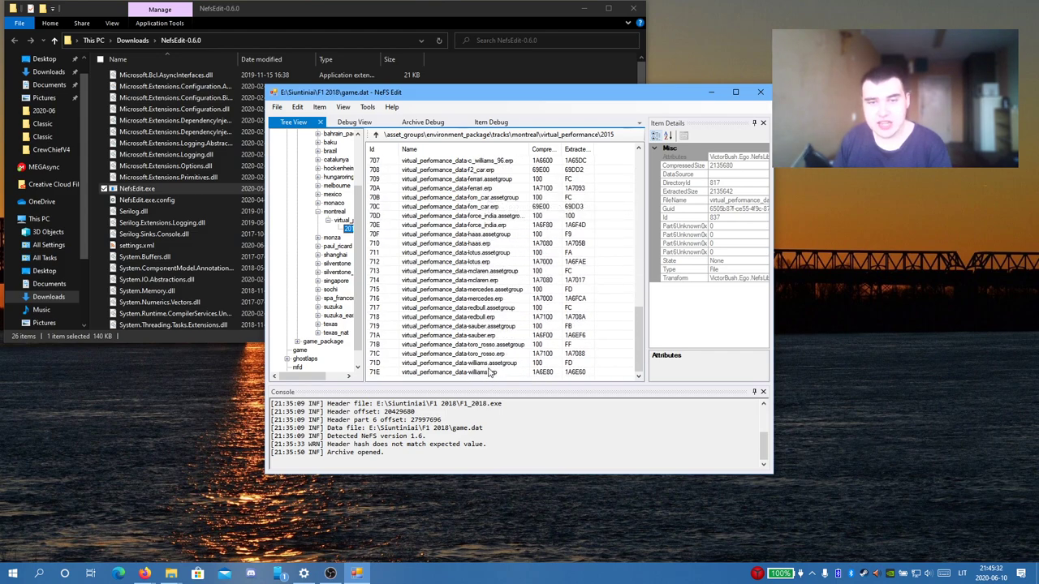
{"action": "scroll", "coordinate": [487, 349], "scroll_direction": "up", "scroll_amount": 19}
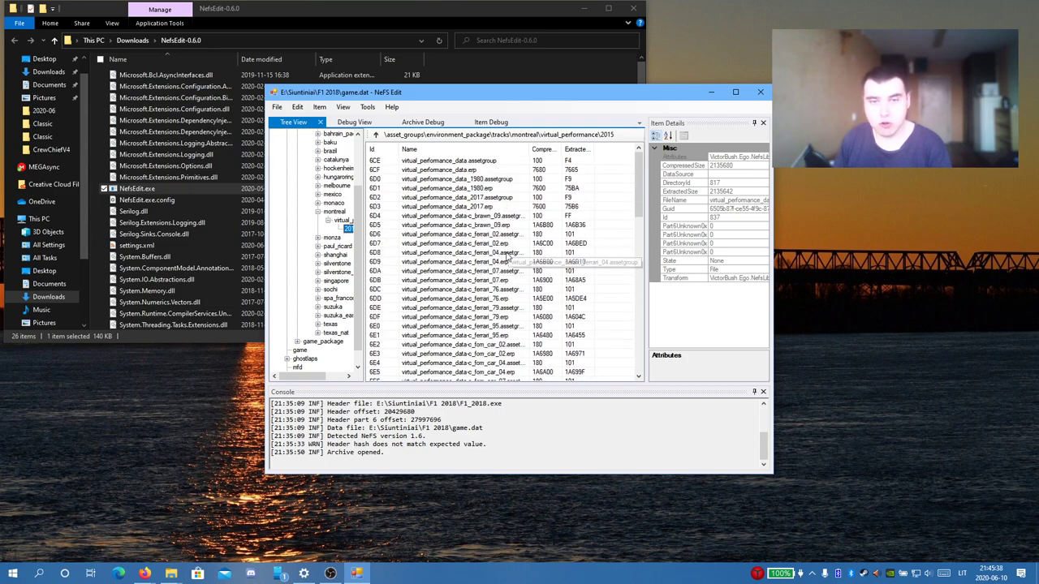
- Find virtual_performance_data-ferrari.erp in Montreal's 2015 file list, select it, and check which extraction and replacement options it offers
{"action": "scroll", "coordinate": [504, 244], "scroll_direction": "down", "scroll_amount": 19}
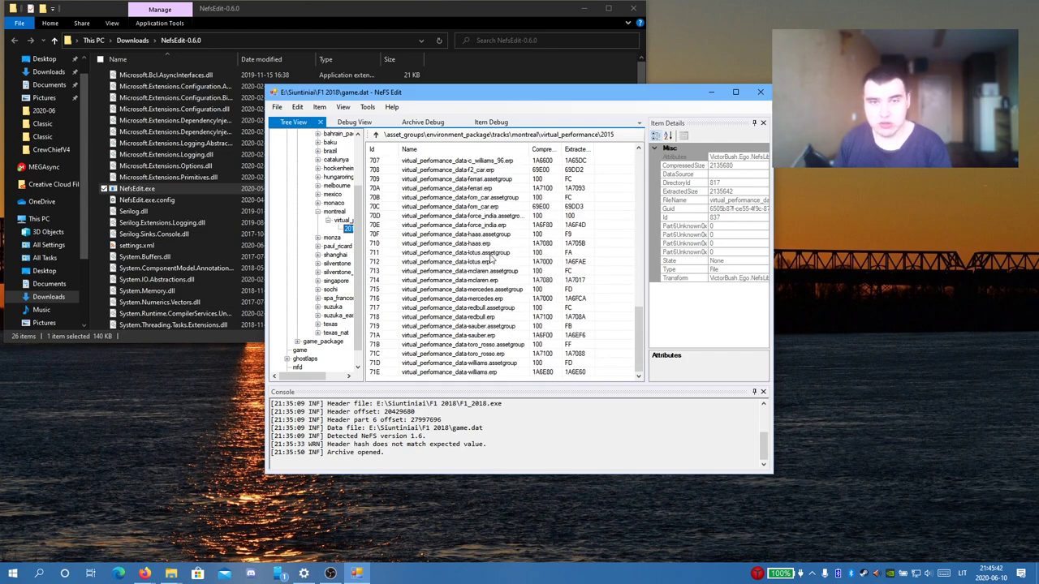
{"action": "scroll", "coordinate": [491, 258], "scroll_direction": "up", "scroll_amount": 1}
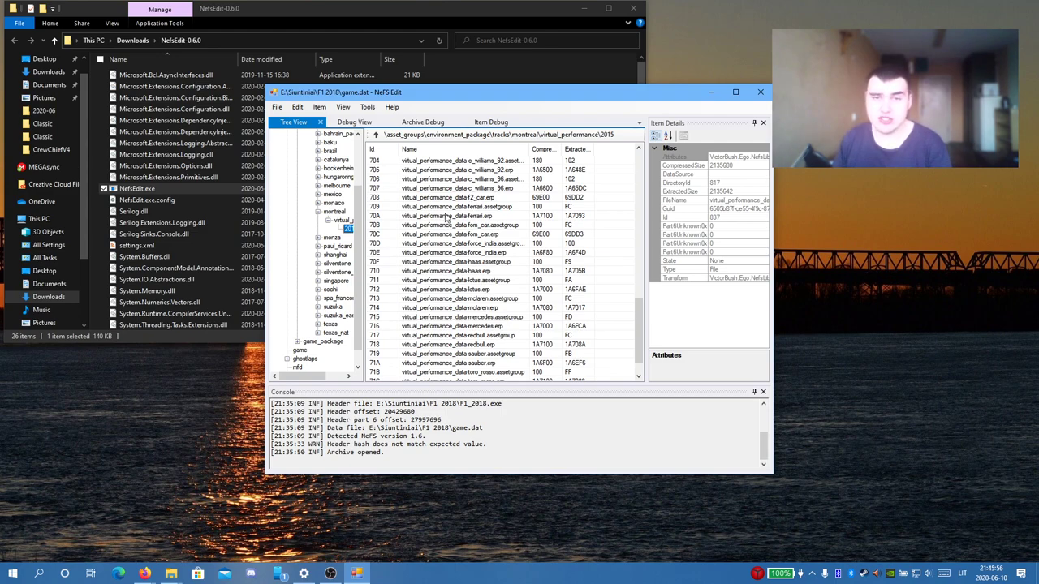
{"action": "left_click", "coordinate": [445, 217]}
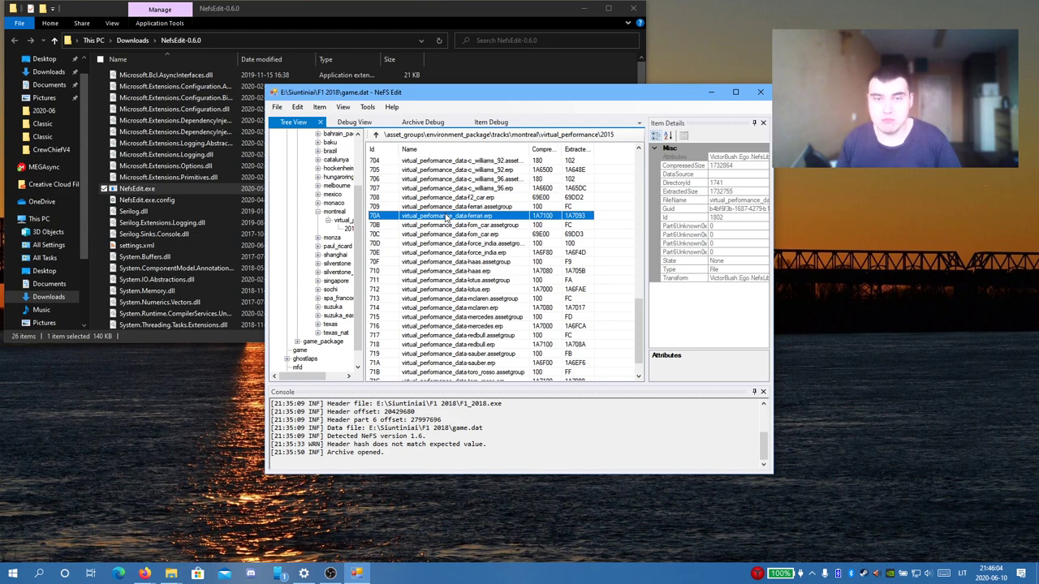
{"action": "right_click", "coordinate": [446, 217]}
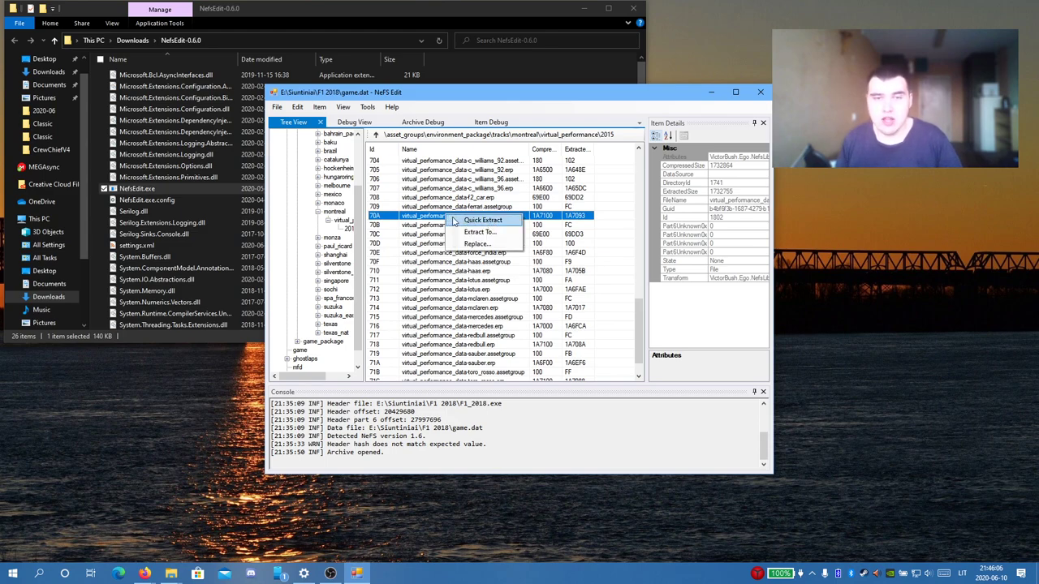
{"action": "left_click", "coordinate": [434, 221]}
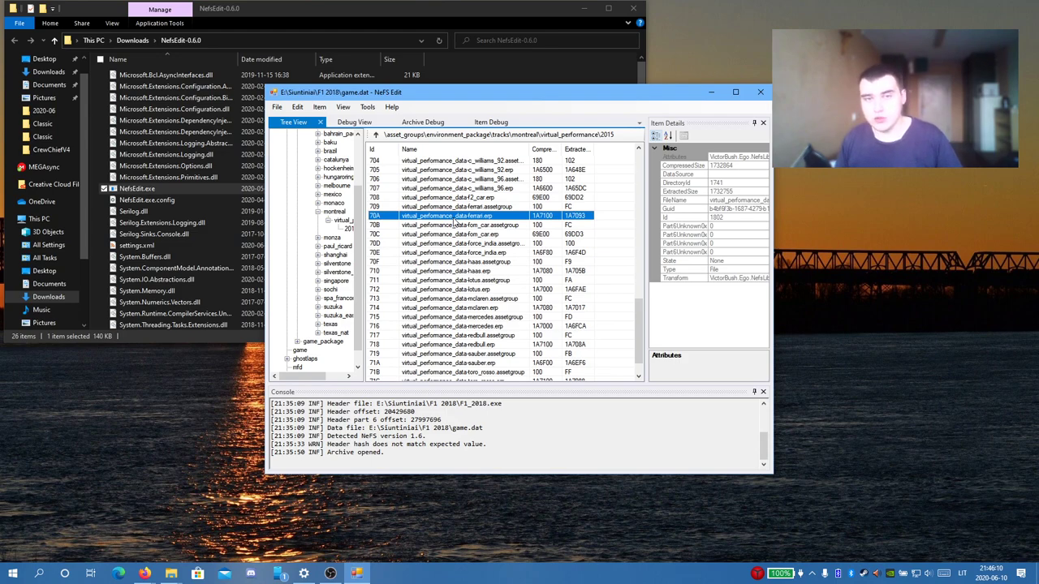
- Start extracting the Ferrari .erp file with Extract To and choose Documents\F1_2018_stuff as the destination folder
{"action": "right_click", "coordinate": [454, 223]}
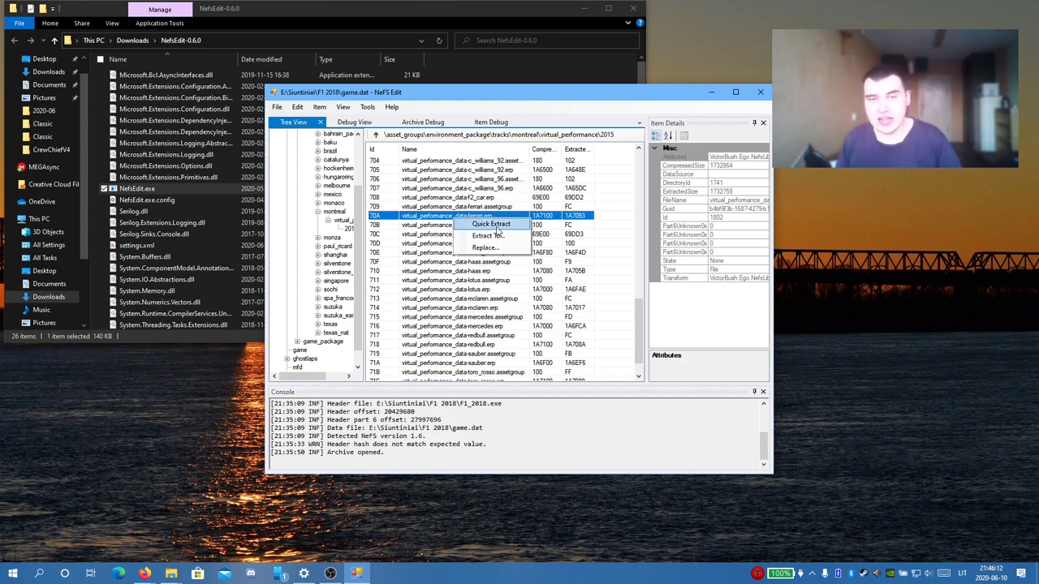
{"action": "left_click", "coordinate": [492, 235]}
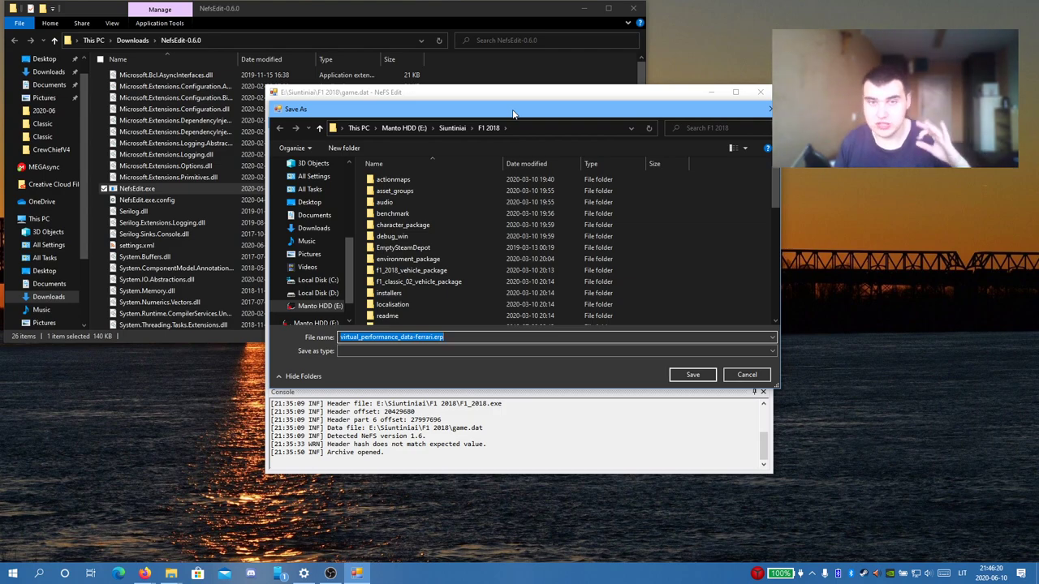
{"action": "left_click_drag", "start_coordinate": [513, 114], "coordinate": [602, 126]}
{"action": "left_click", "coordinate": [420, 227]}
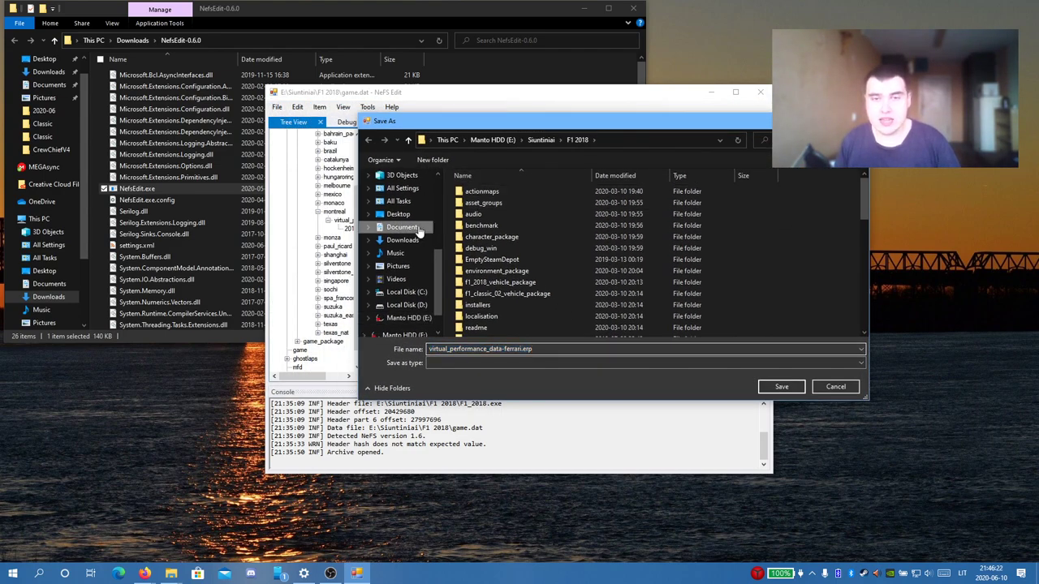
{"action": "scroll", "coordinate": [559, 318], "scroll_direction": "down", "scroll_amount": 3}
{"action": "scroll", "coordinate": [543, 282], "scroll_direction": "down", "scroll_amount": 3}
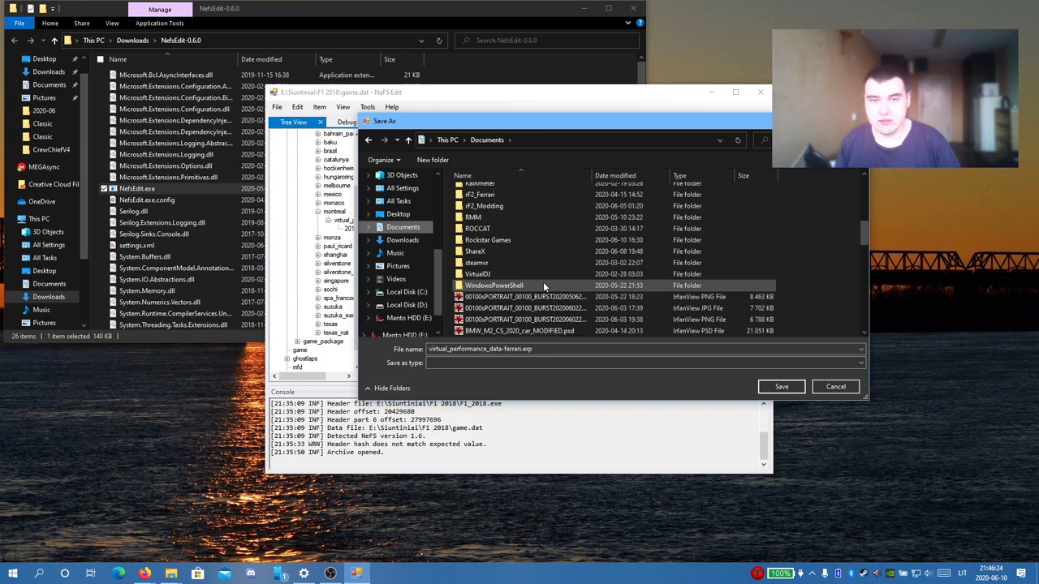
{"action": "scroll", "coordinate": [511, 272], "scroll_direction": "up", "scroll_amount": 4}
{"action": "scroll", "coordinate": [505, 260], "scroll_direction": "up", "scroll_amount": 1}
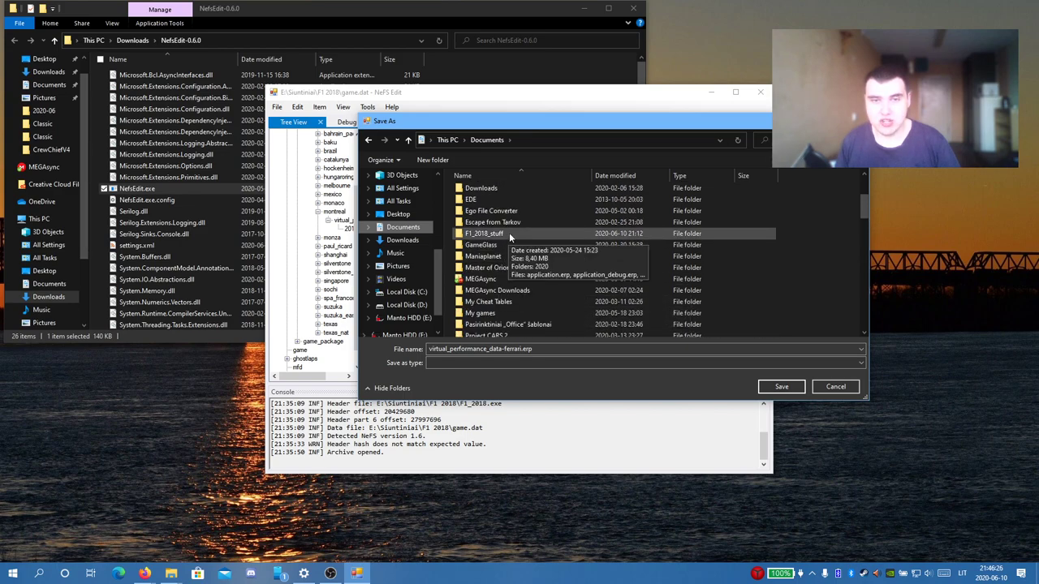
{"action": "double_click", "coordinate": [509, 234]}
- Look over the files in F1_2018_stuff and save the extraction there as virtual_performance_data-ferrari.erp
{"action": "scroll", "coordinate": [621, 227], "scroll_direction": "down", "scroll_amount": 3}
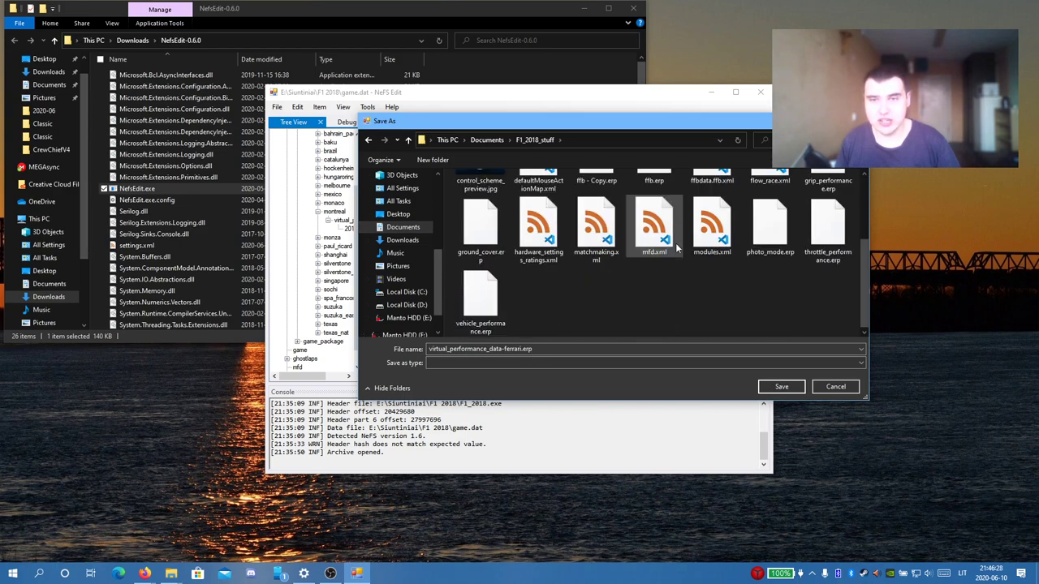
{"action": "scroll", "coordinate": [621, 226], "scroll_direction": "up", "scroll_amount": 3}
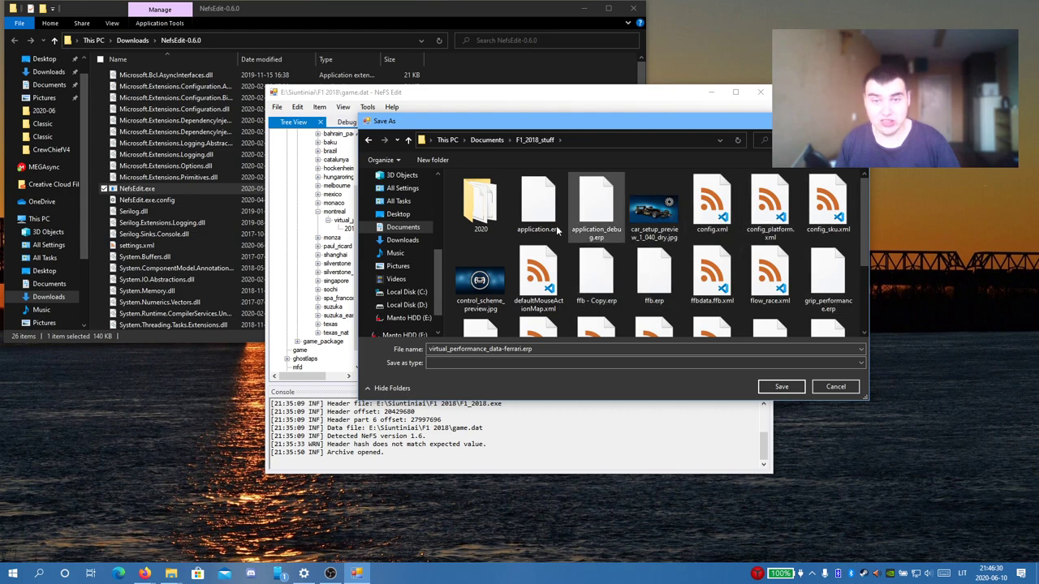
{"action": "scroll", "coordinate": [667, 243], "scroll_direction": "down", "scroll_amount": 3}
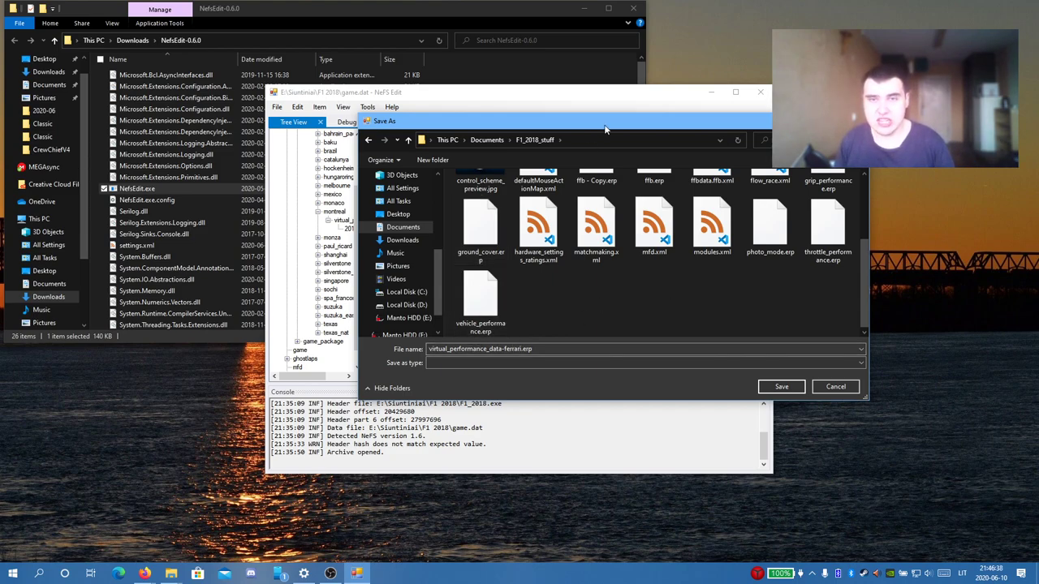
{"action": "left_click_drag", "start_coordinate": [605, 130], "coordinate": [654, 111]}
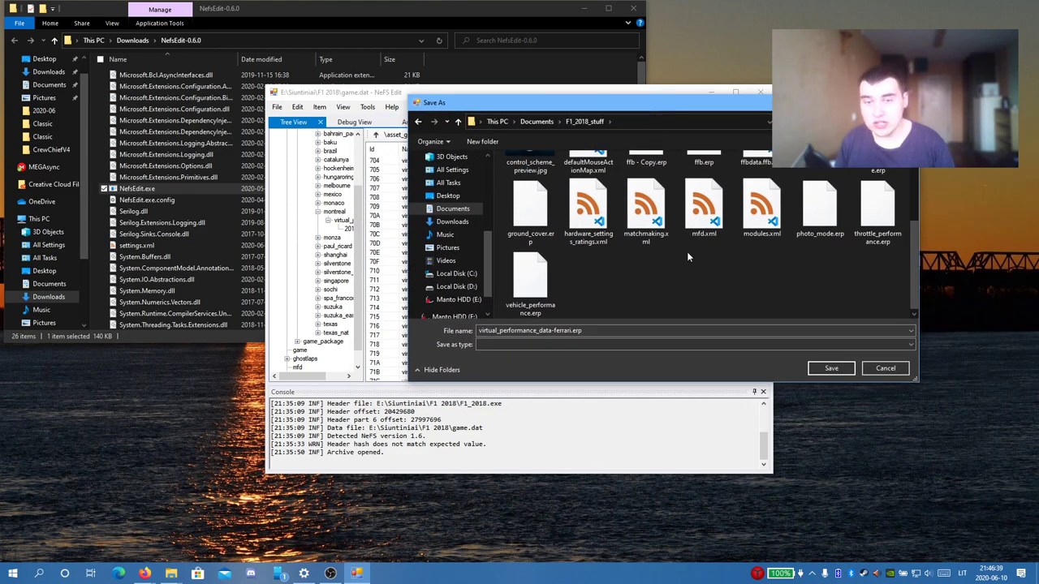
{"action": "left_click", "coordinate": [832, 368]}
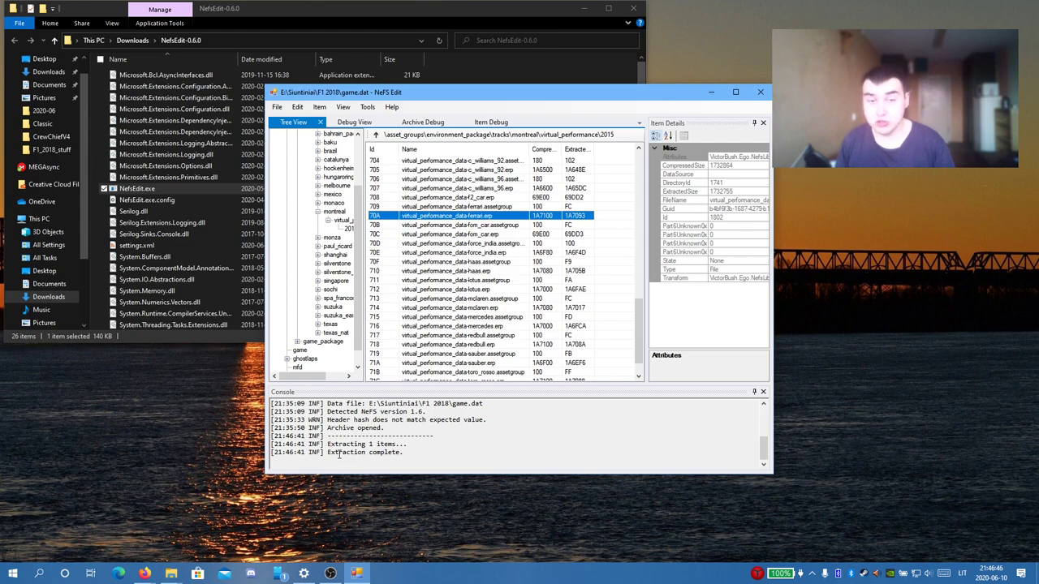
- Read the extraction message in the console and examine the Replace option for the Ferrari .erp file
{"action": "left_click_drag", "start_coordinate": [351, 453], "coordinate": [371, 453]}
{"action": "left_click", "coordinate": [391, 453]}
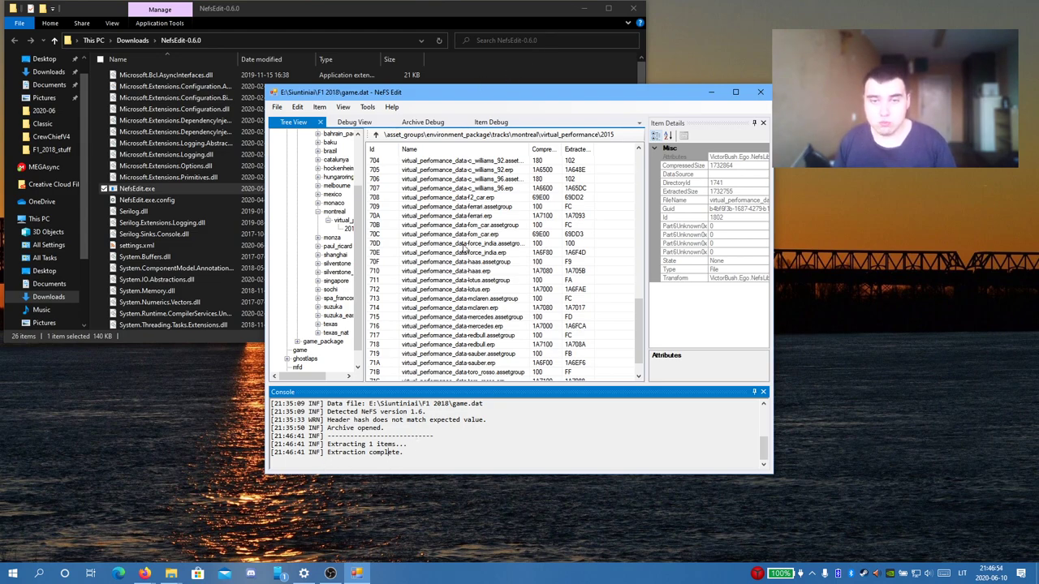
{"action": "left_click", "coordinate": [463, 216]}
{"action": "right_click", "coordinate": [463, 215]}
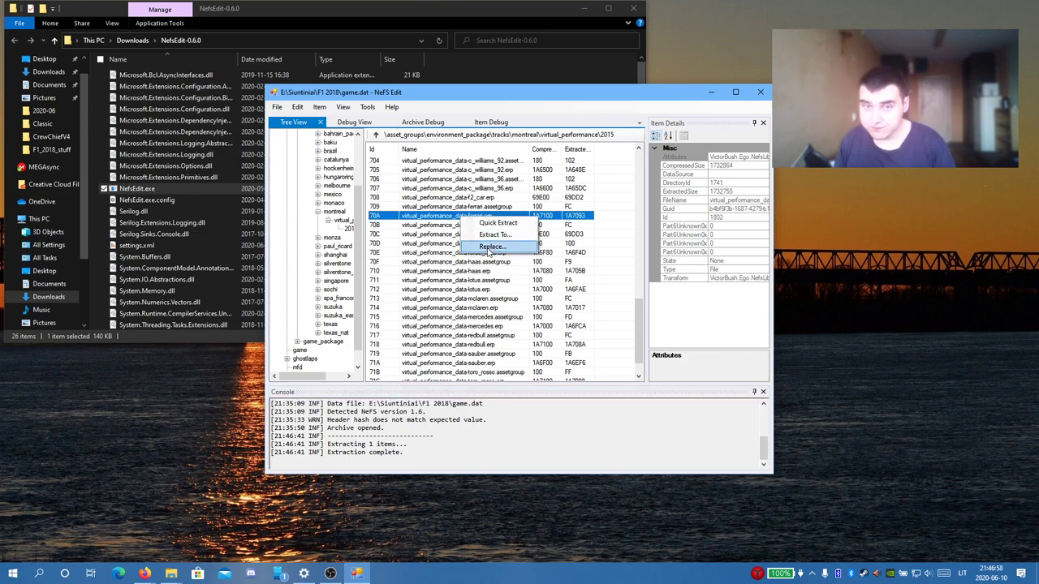
{"action": "left_click", "coordinate": [603, 95]}
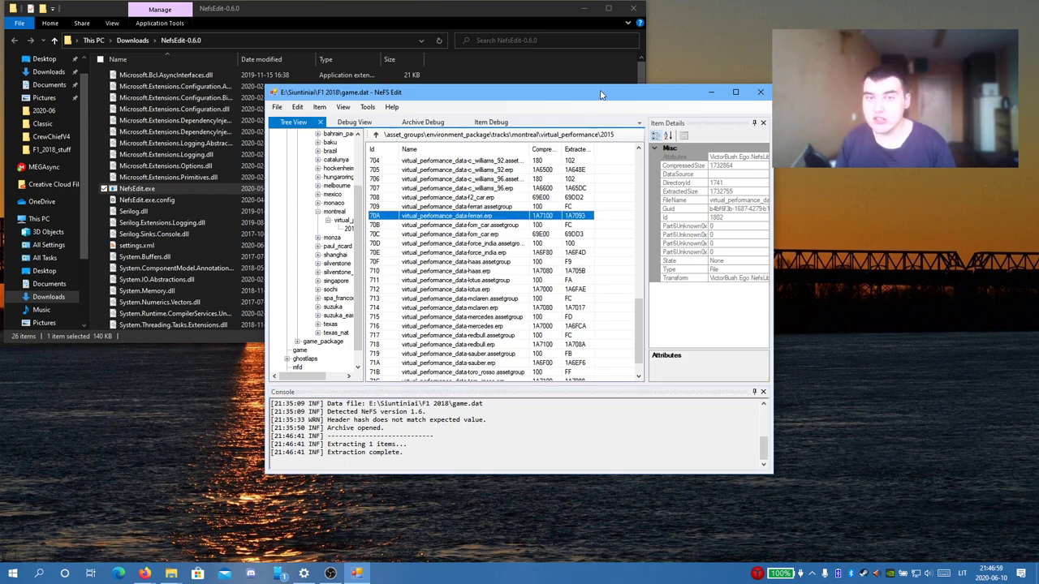
- Examine the Save As option for the archive and highlight the detected NeFS version in the console
{"action": "left_click", "coordinate": [282, 108]}
{"action": "left_click", "coordinate": [459, 111]}
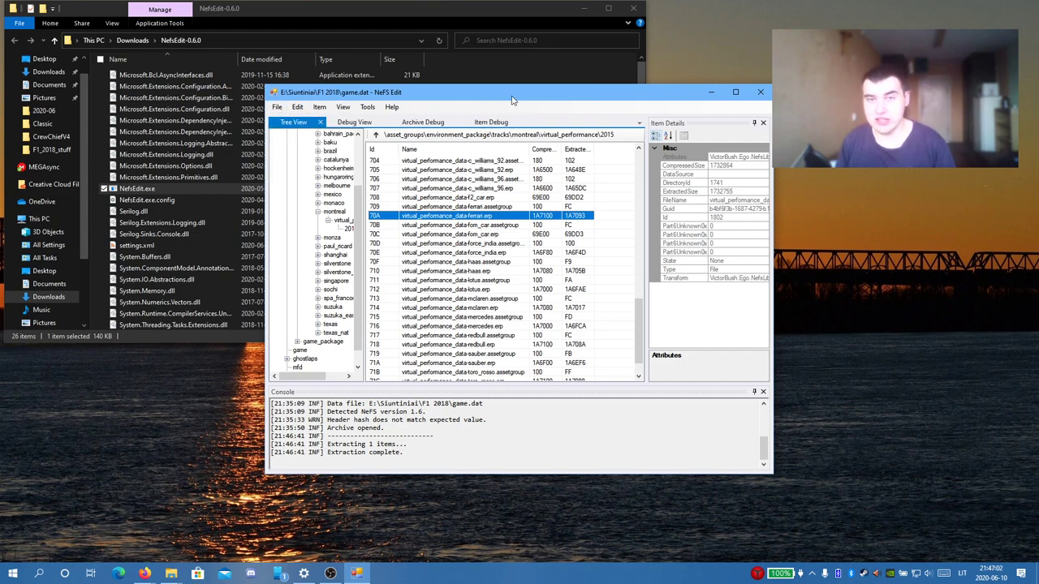
{"action": "left_click", "coordinate": [276, 107]}
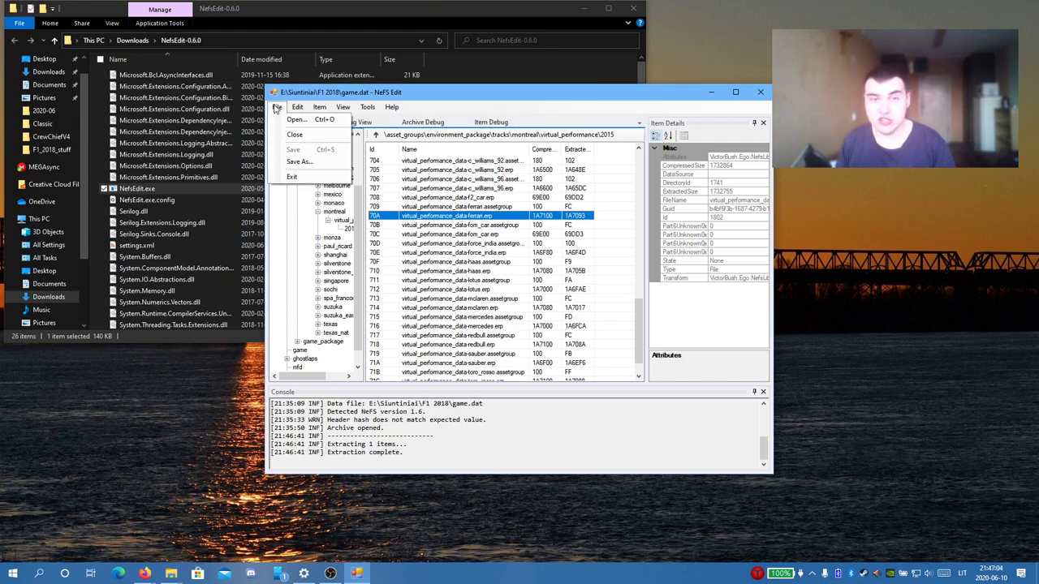
{"action": "left_click", "coordinate": [277, 108]}
{"action": "left_click", "coordinate": [277, 109]}
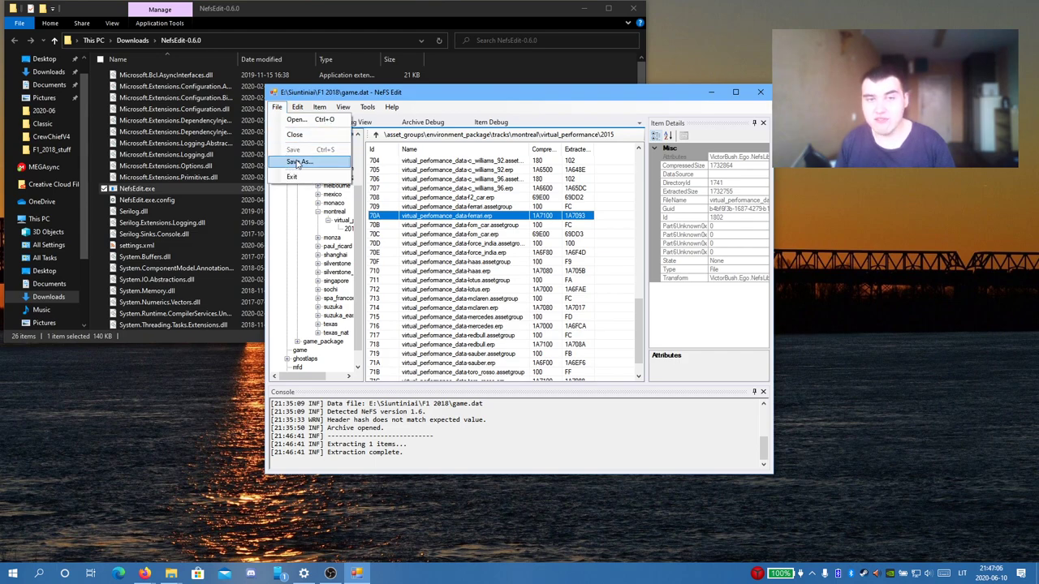
{"action": "left_click", "coordinate": [516, 94]}
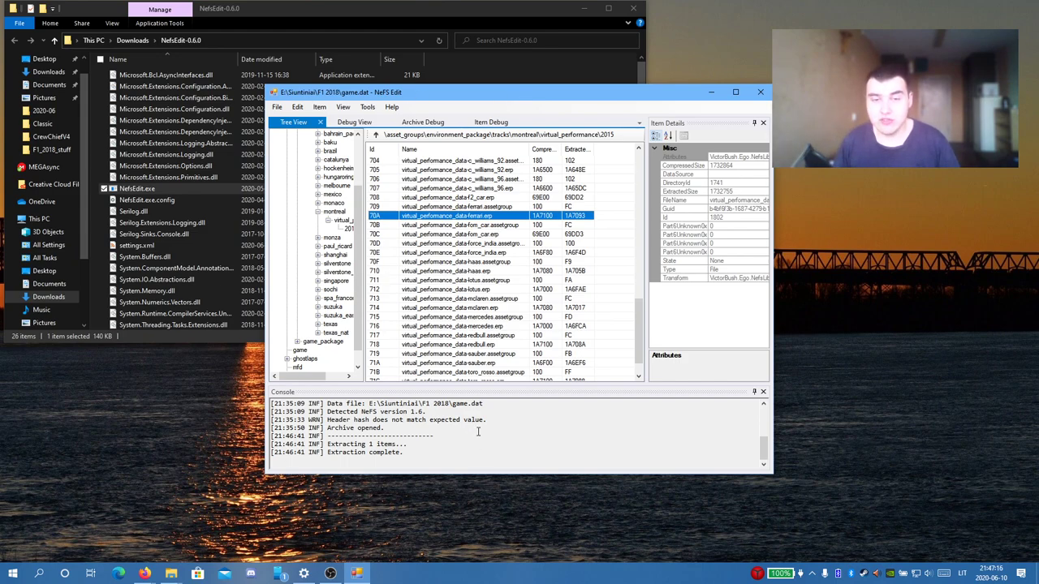
{"action": "left_click_drag", "start_coordinate": [423, 412], "coordinate": [373, 411]}
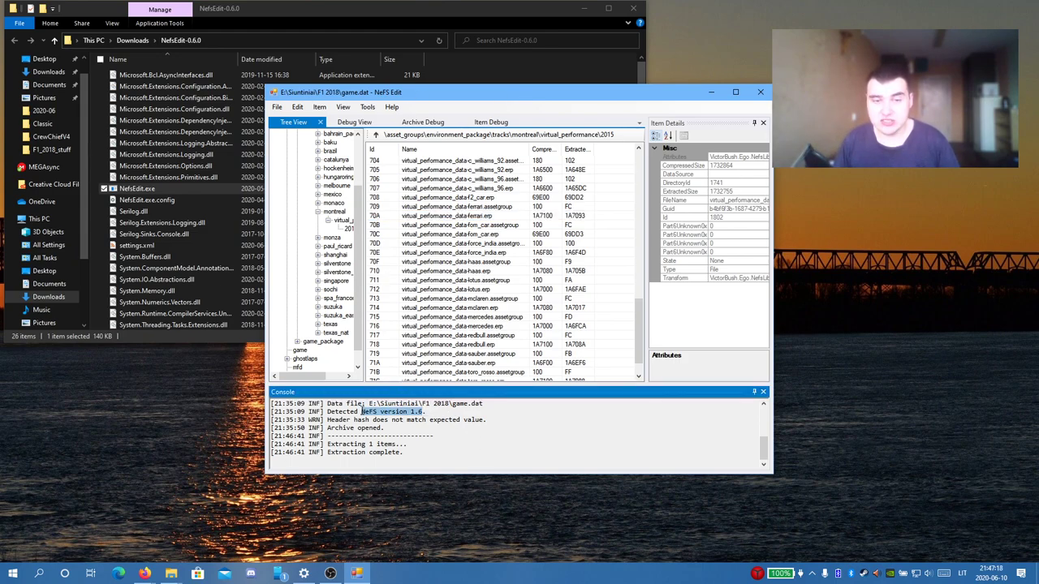
{"action": "left_click", "coordinate": [443, 410]}
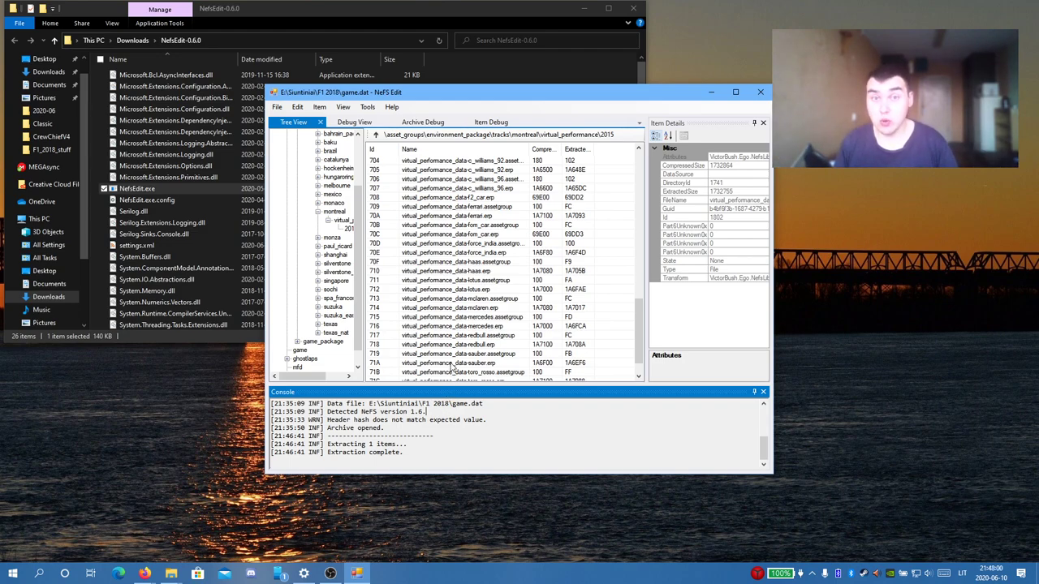
- Collapse the montreal folder and its virtual_performance subfolder in the tracks tree
{"action": "scroll", "coordinate": [329, 237], "scroll_direction": "up", "scroll_amount": 3}
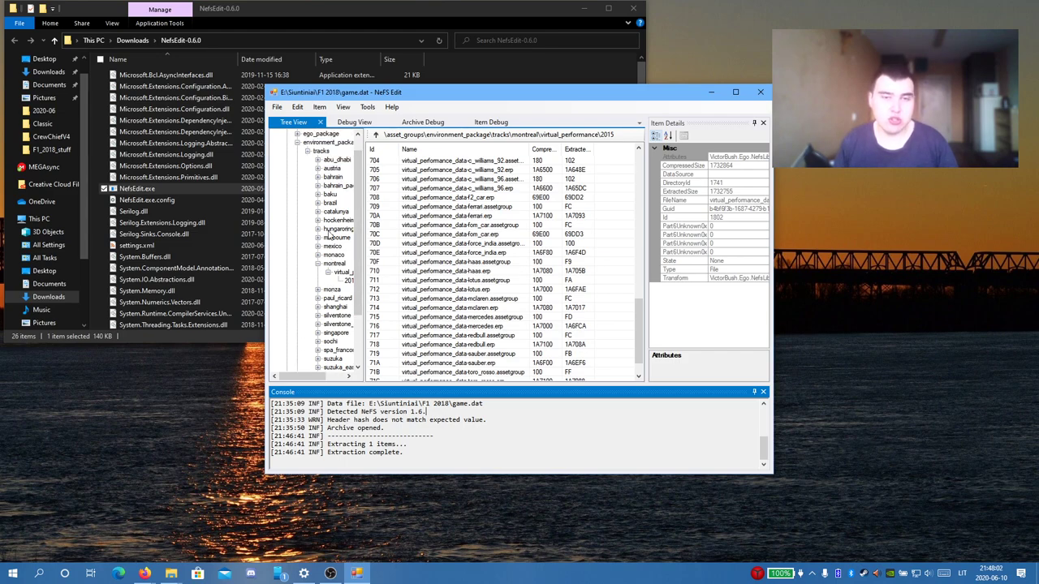
{"action": "left_click", "coordinate": [328, 289]}
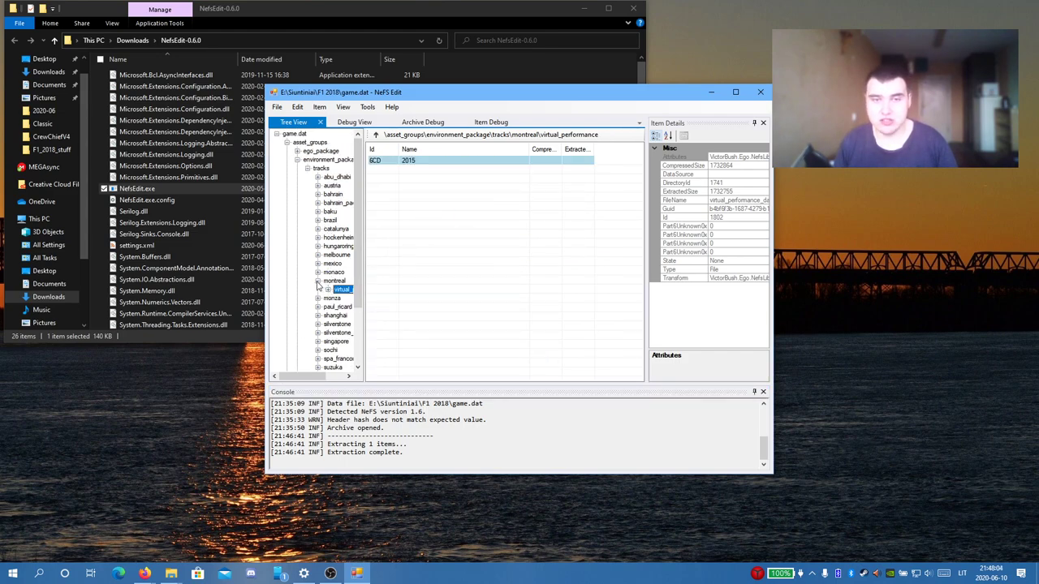
{"action": "left_click", "coordinate": [318, 281]}
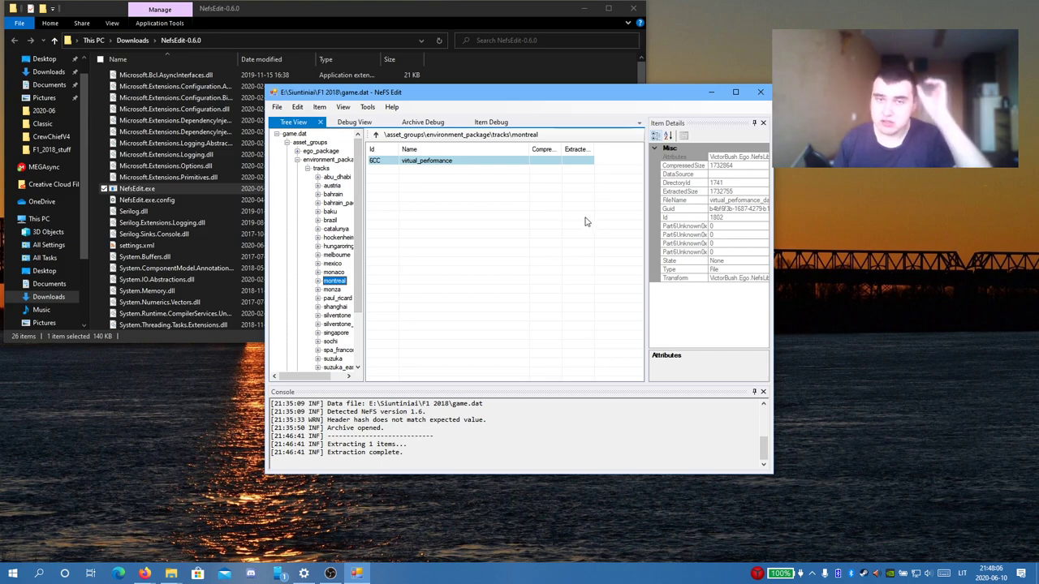
- Look through the archive's full file list in Debug View up to its first entry, and return to Tree View
{"action": "left_click", "coordinate": [350, 123]}
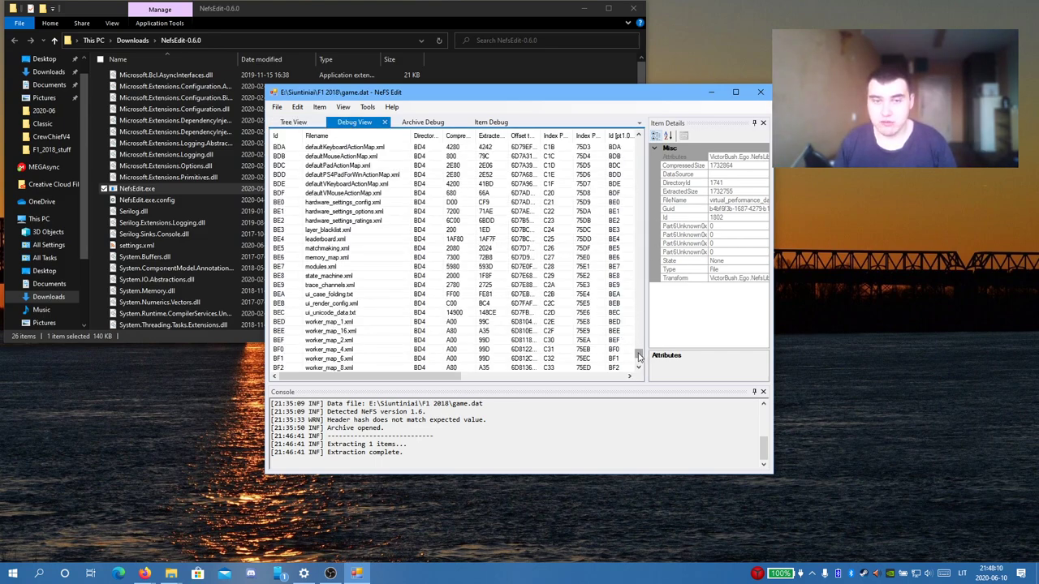
{"action": "scroll", "coordinate": [639, 357], "scroll_direction": "down", "scroll_amount": 12}
{"action": "scroll", "coordinate": [639, 359], "scroll_direction": "up", "scroll_amount": 5}
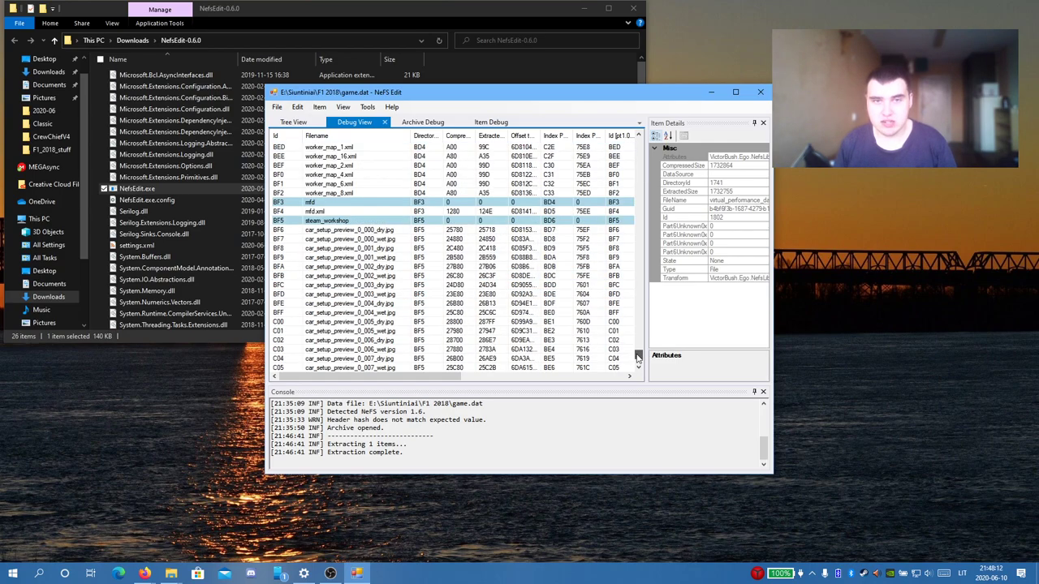
{"action": "scroll", "coordinate": [454, 252], "scroll_direction": "down", "scroll_amount": 9}
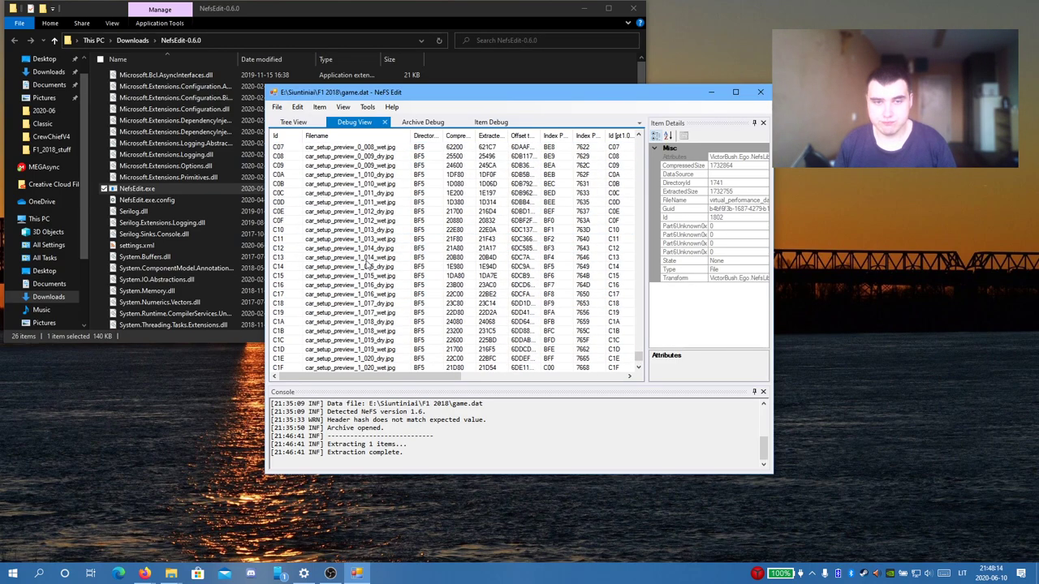
{"action": "scroll", "coordinate": [369, 254], "scroll_direction": "up", "scroll_amount": 20}
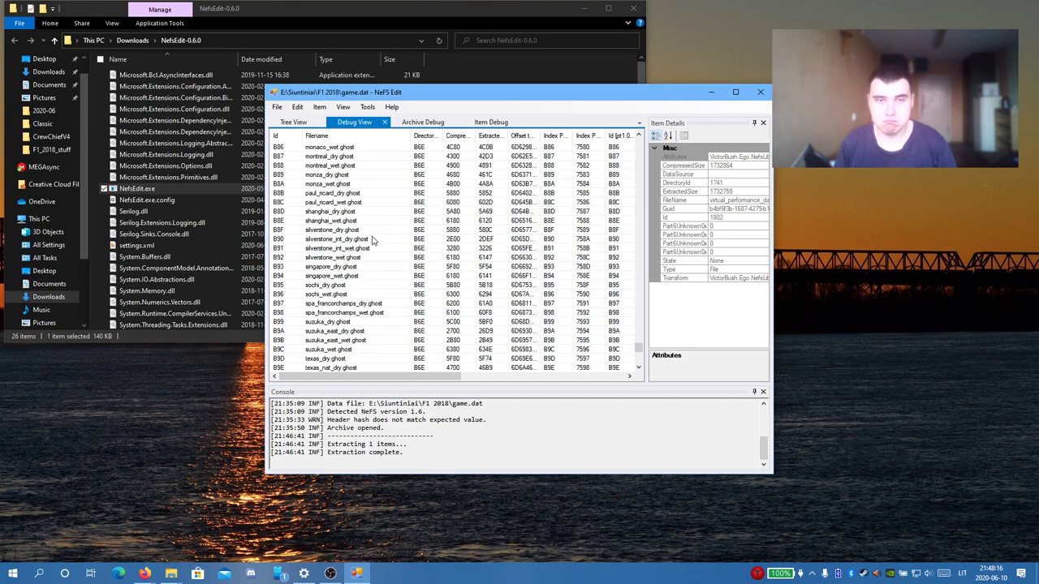
{"action": "scroll", "coordinate": [372, 240], "scroll_direction": "up", "scroll_amount": 20}
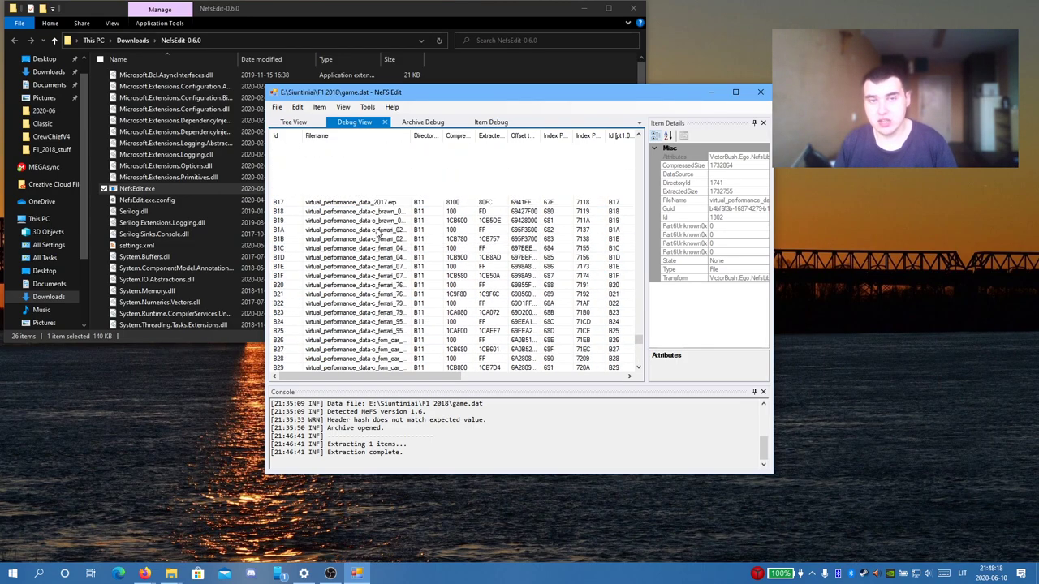
{"action": "scroll", "coordinate": [377, 234], "scroll_direction": "up", "scroll_amount": 20}
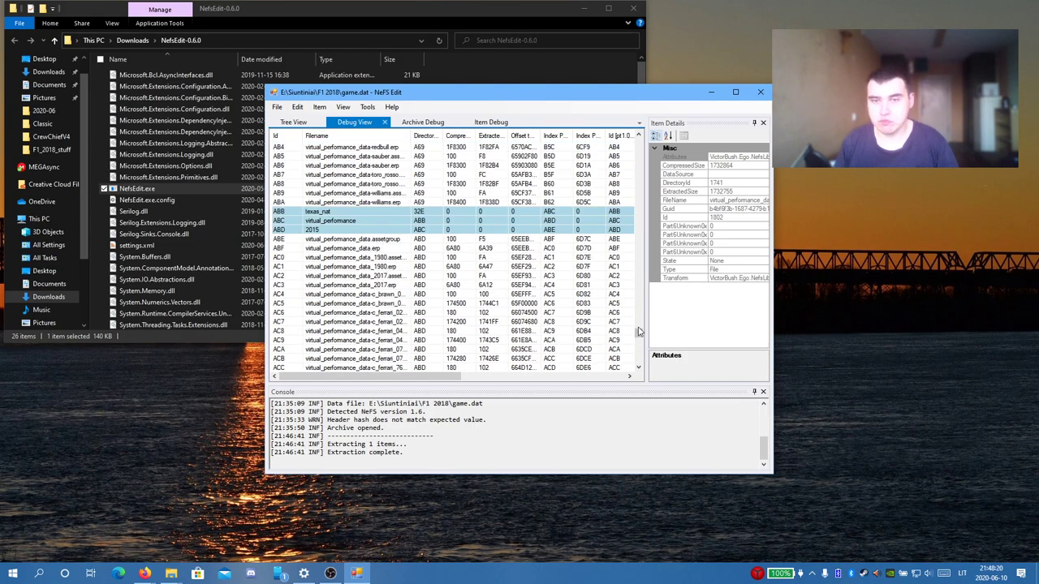
{"action": "left_click_drag", "start_coordinate": [639, 331], "coordinate": [635, 142]}
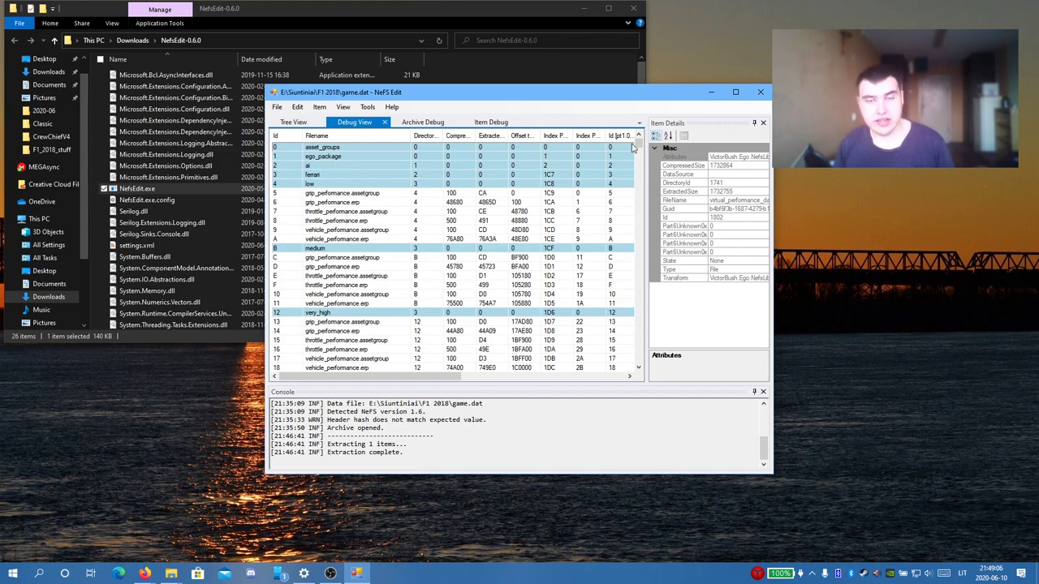
{"action": "left_click", "coordinate": [308, 125]}
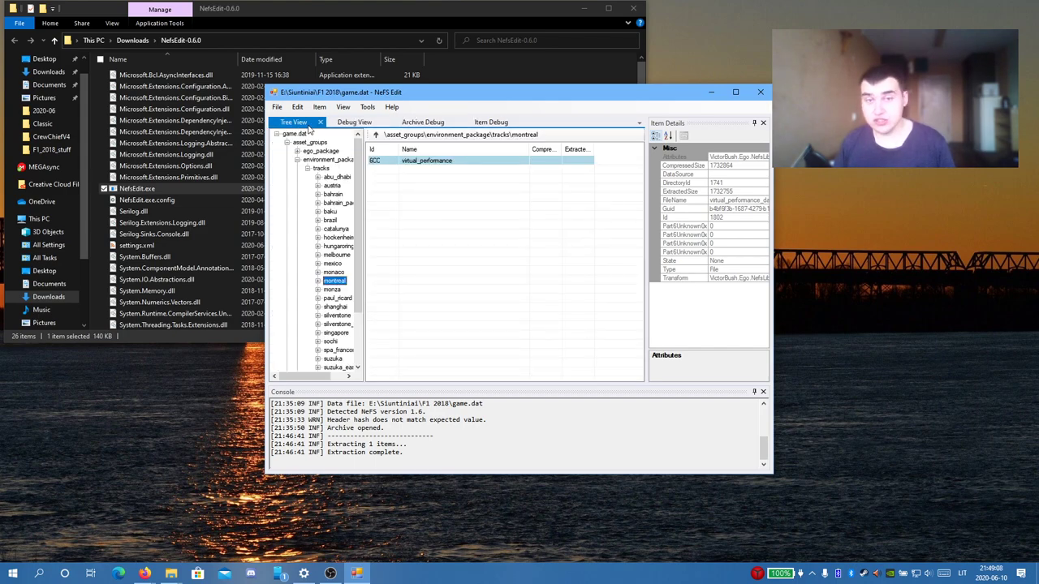
- Collapse the environment_package and asset_groups folders in the archive tree and select the game.dat root
{"action": "left_click", "coordinate": [298, 161]}
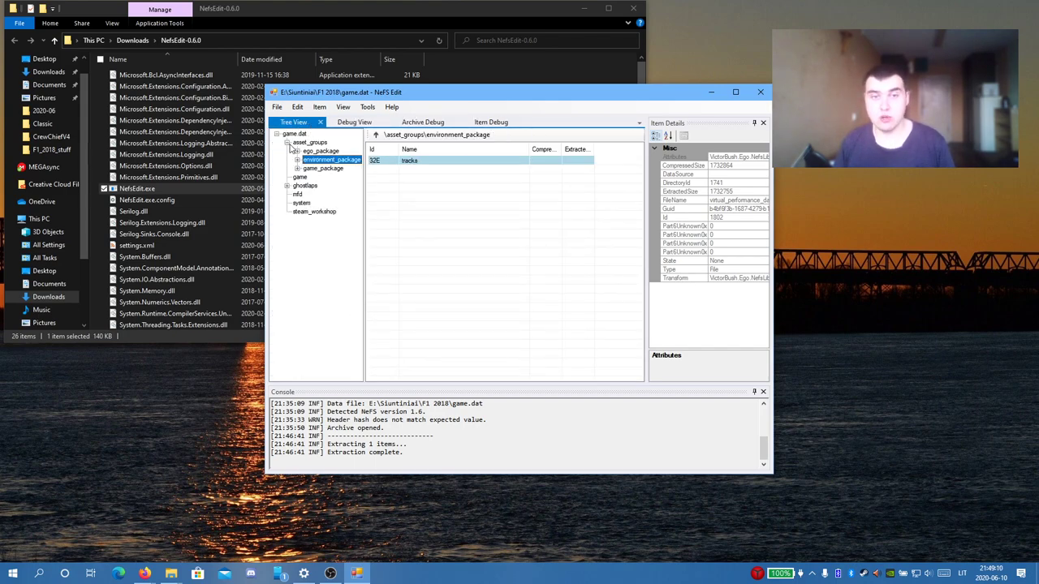
{"action": "left_click", "coordinate": [288, 143]}
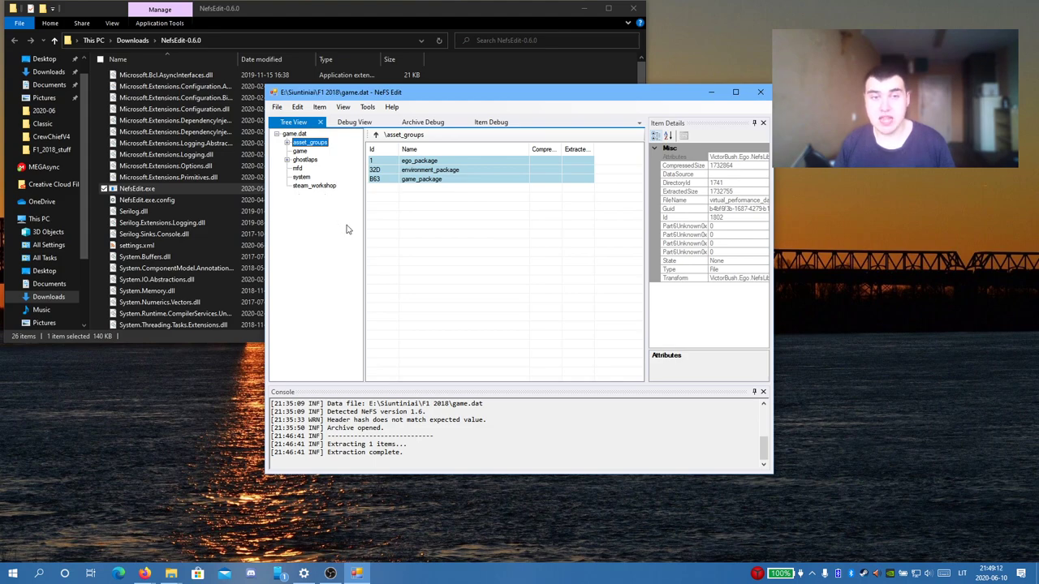
{"action": "left_click", "coordinate": [297, 135]}
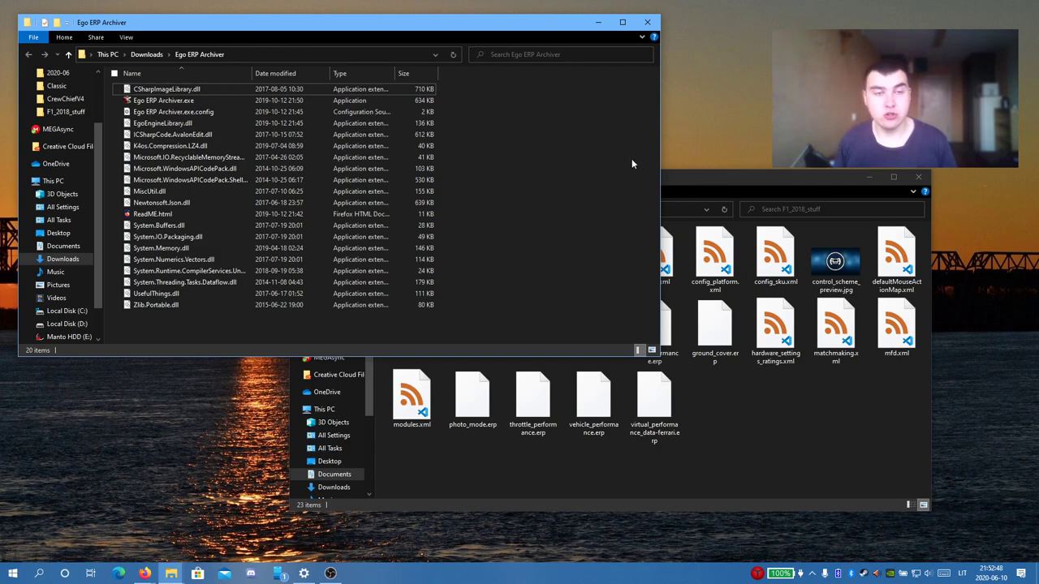
- Switch to the Ego ERP Archiver download folder and launch Ego ERP Archiver.exe
{"action": "left_click", "coordinate": [772, 186]}
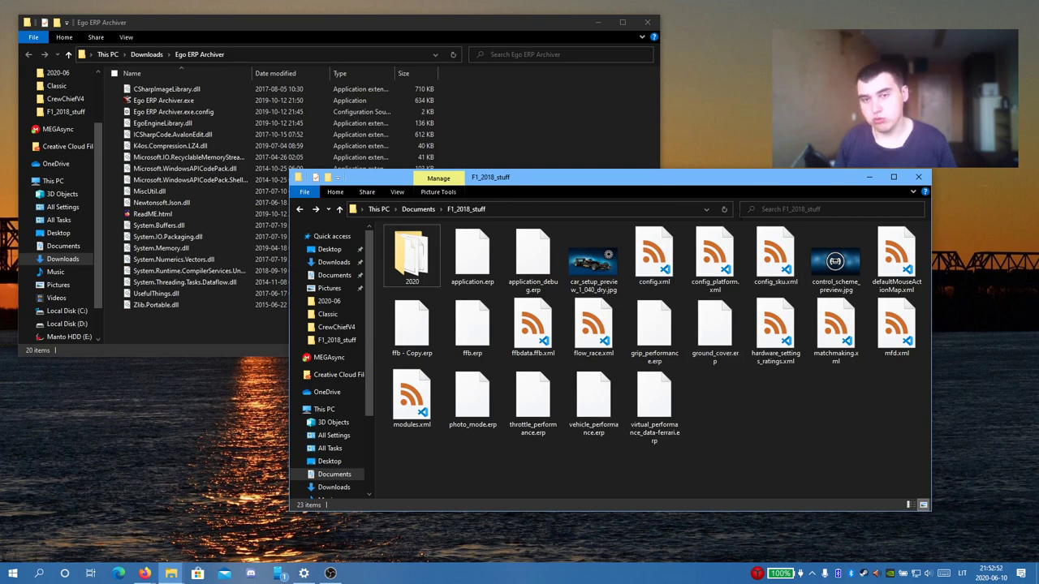
{"action": "left_click", "coordinate": [341, 18]}
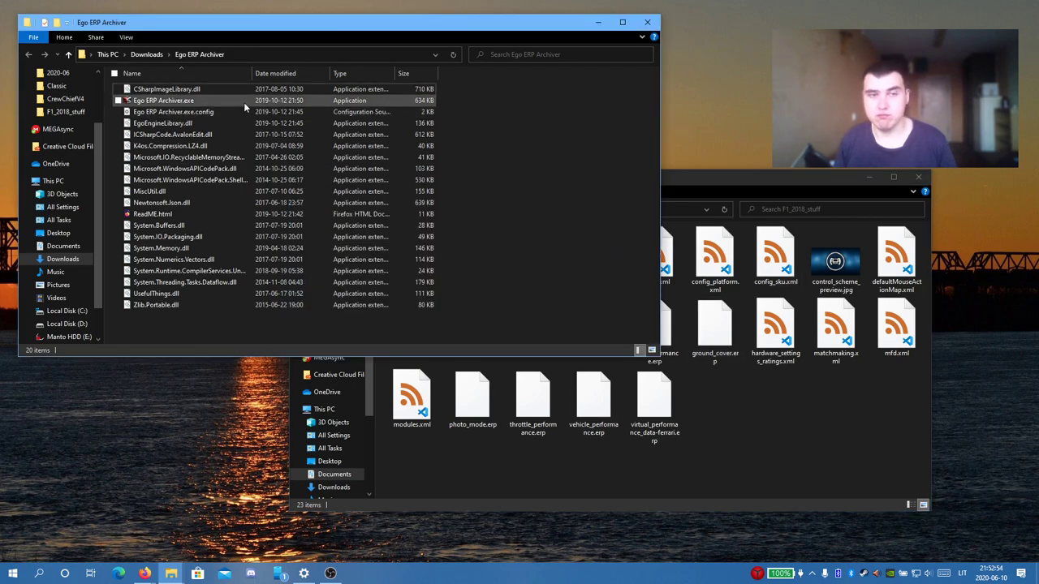
{"action": "mouse_move", "coordinate": [244, 103]}
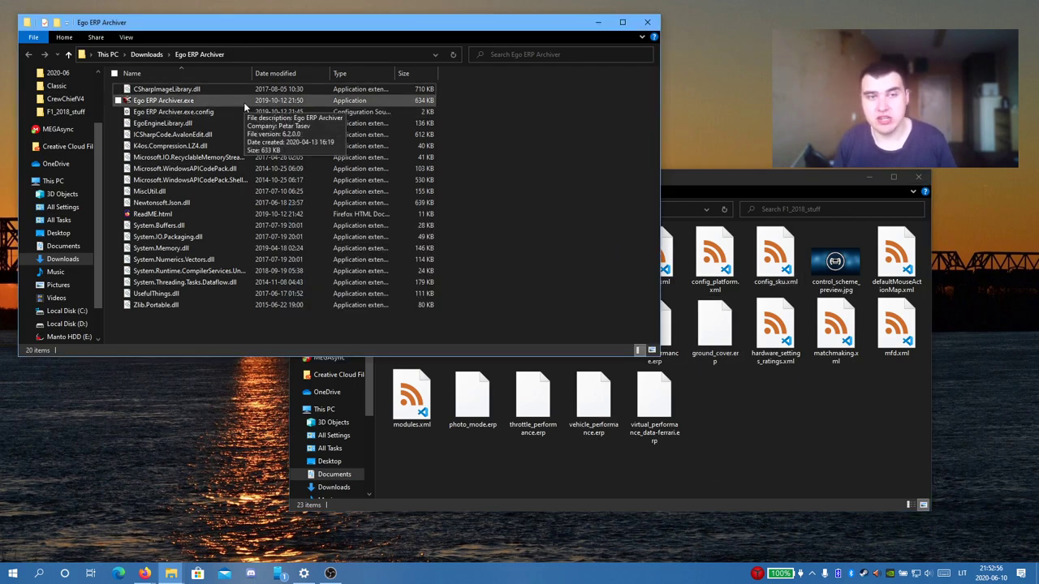
{"action": "left_click", "coordinate": [716, 177]}
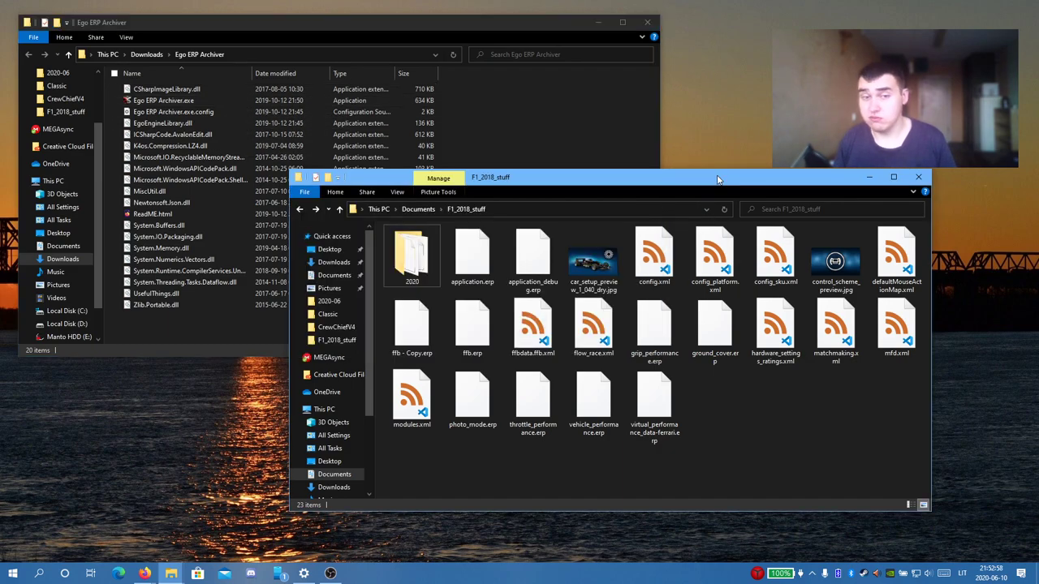
{"action": "left_click", "coordinate": [214, 103]}
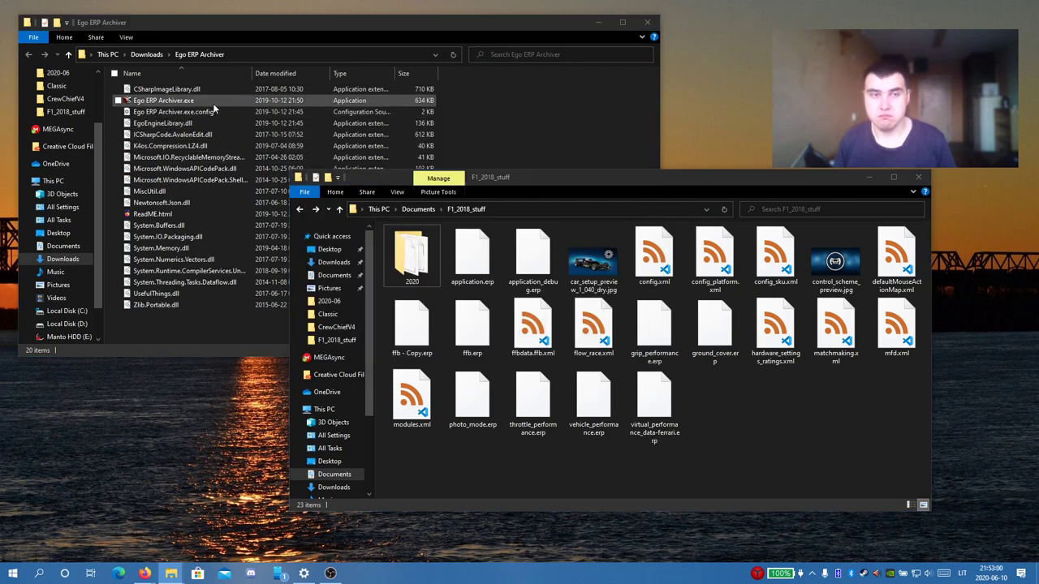
{"action": "double_click", "coordinate": [214, 104]}
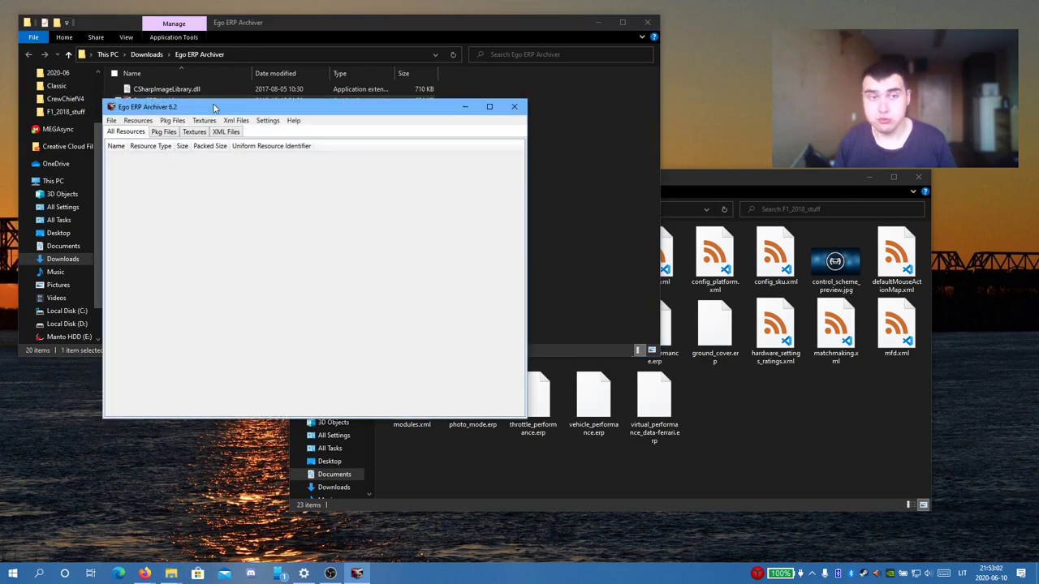
- Set the game directory to E:\Siuntiniai\F1 2018 and check the path in the settings
{"action": "left_click", "coordinate": [275, 122]}
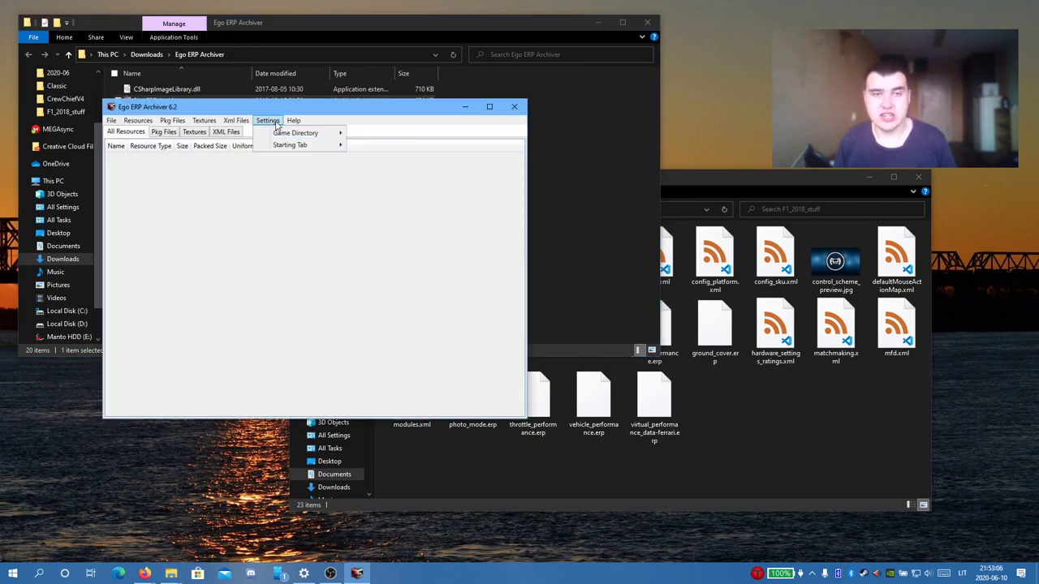
{"action": "mouse_move", "coordinate": [297, 133]}
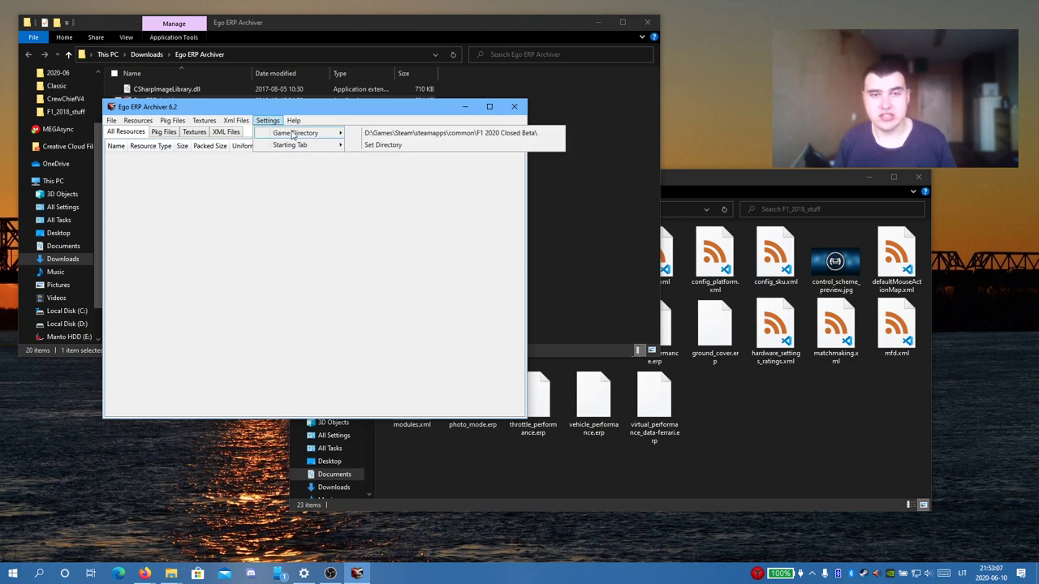
{"action": "left_click", "coordinate": [393, 146]}
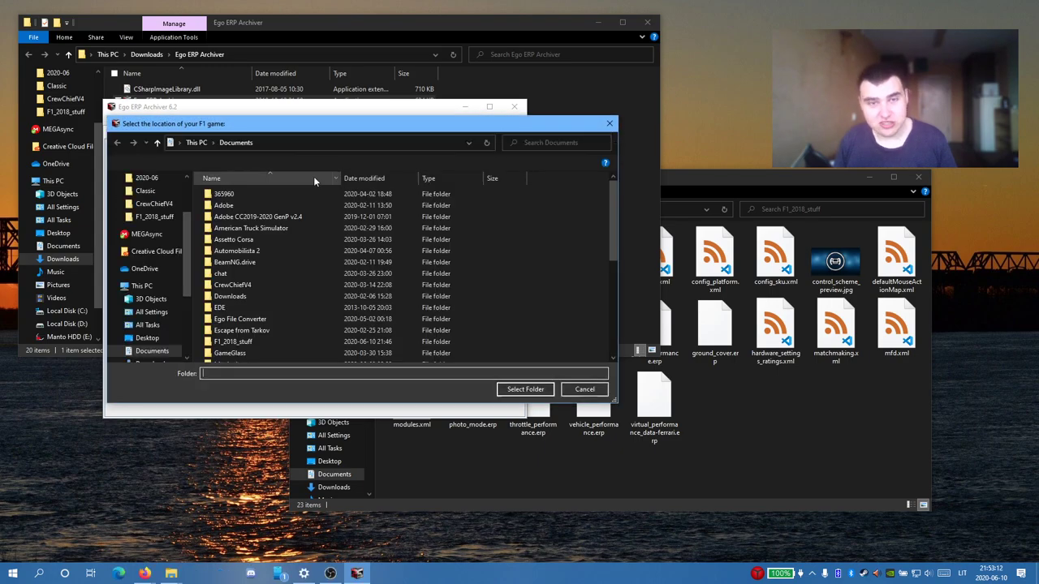
{"action": "scroll", "coordinate": [162, 307], "scroll_direction": "down", "scroll_amount": 4}
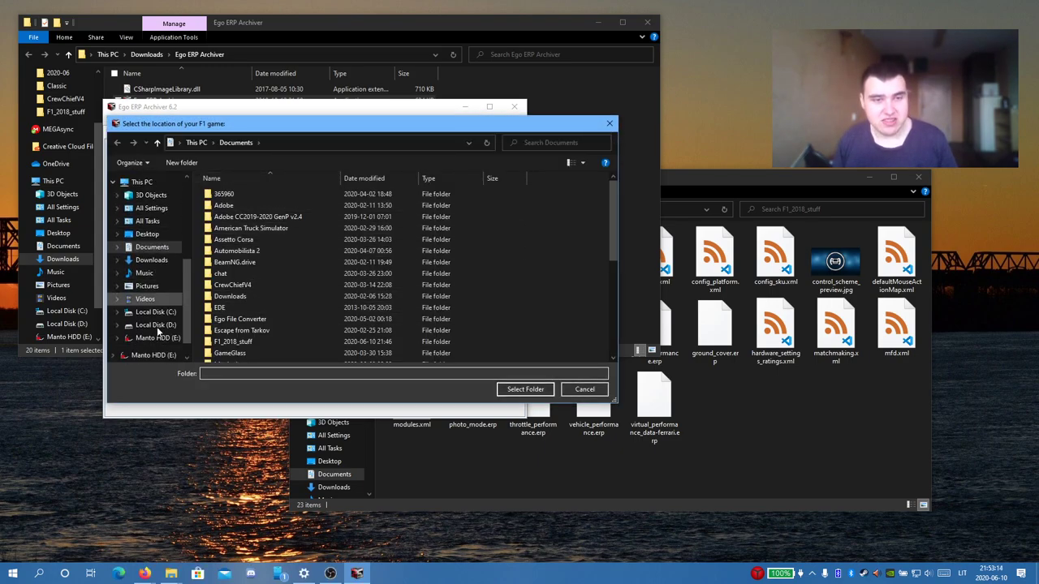
{"action": "left_click", "coordinate": [169, 307]}
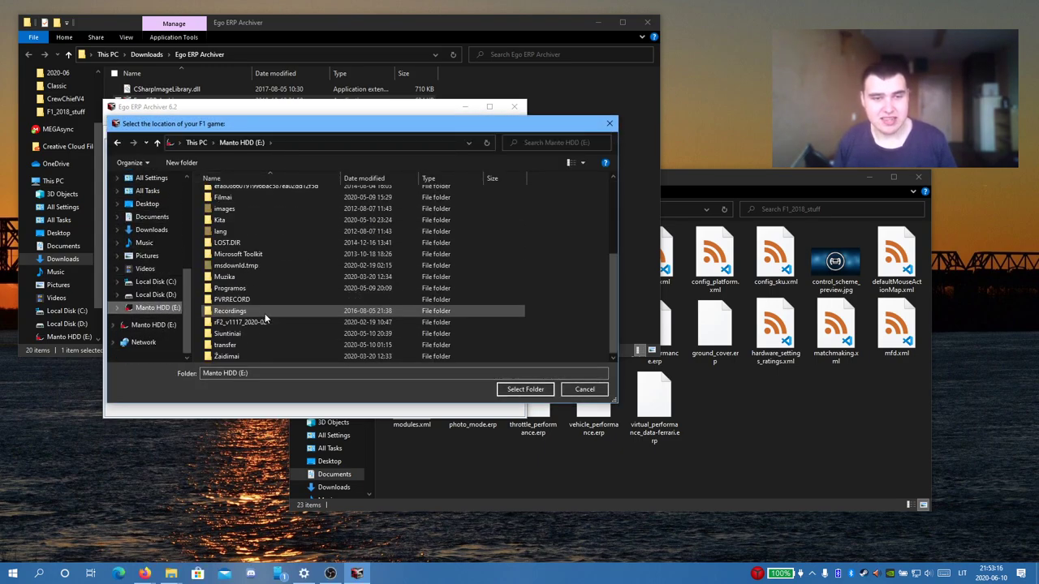
{"action": "double_click", "coordinate": [244, 334]}
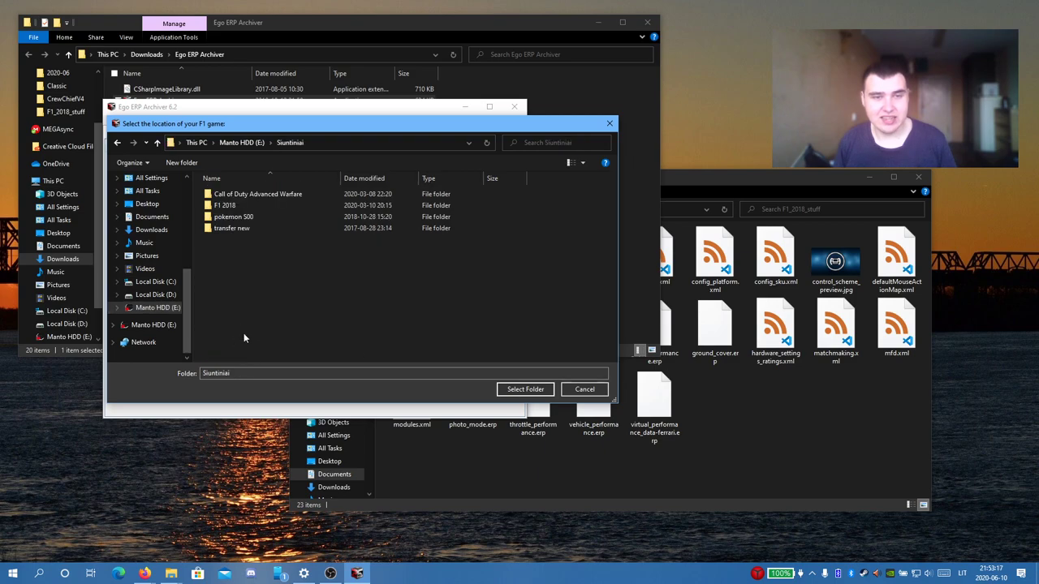
{"action": "double_click", "coordinate": [259, 207]}
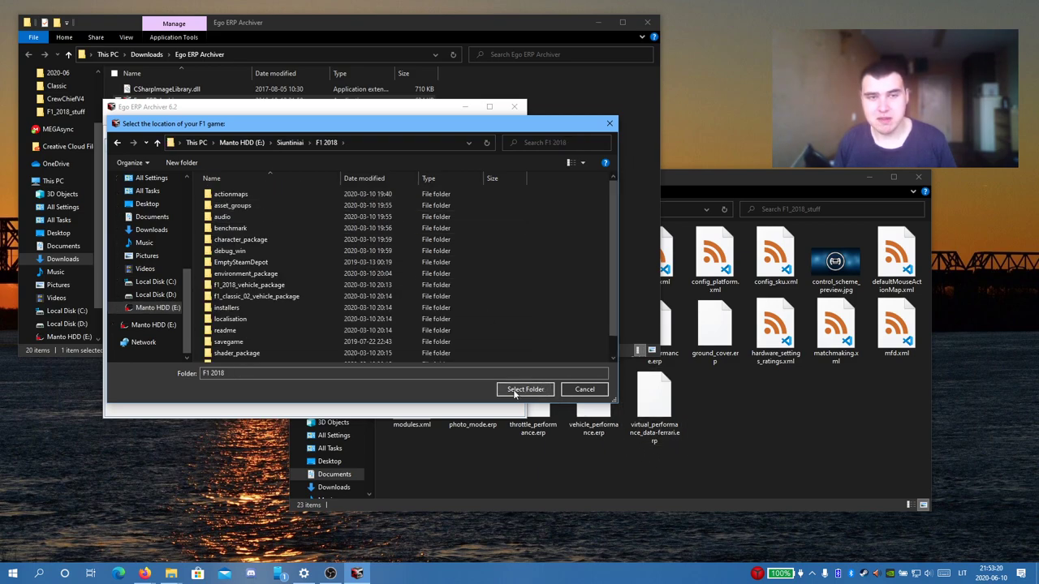
{"action": "left_click", "coordinate": [515, 391]}
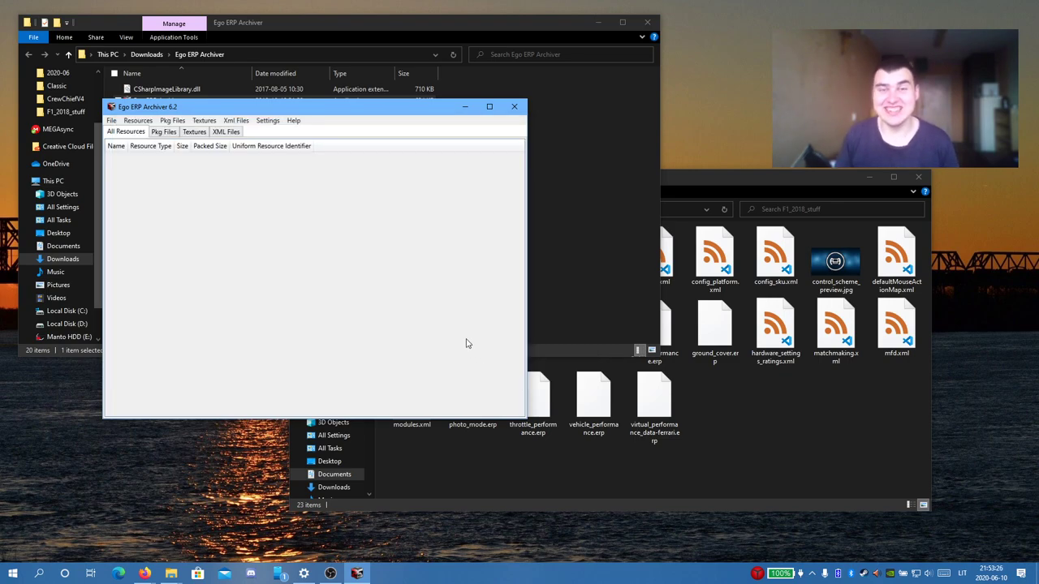
{"action": "left_click", "coordinate": [267, 120]}
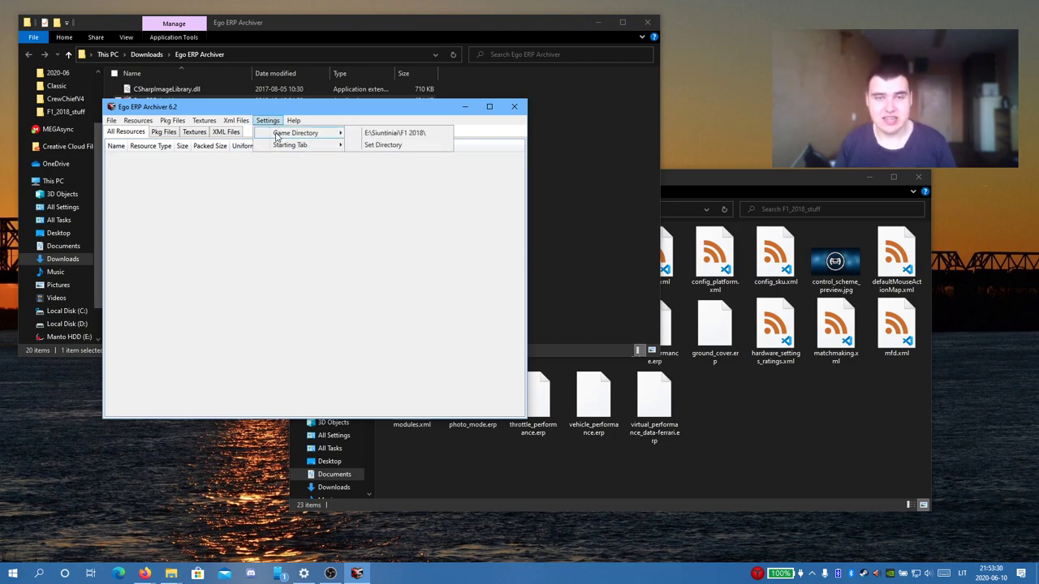
{"action": "left_click", "coordinate": [273, 122]}
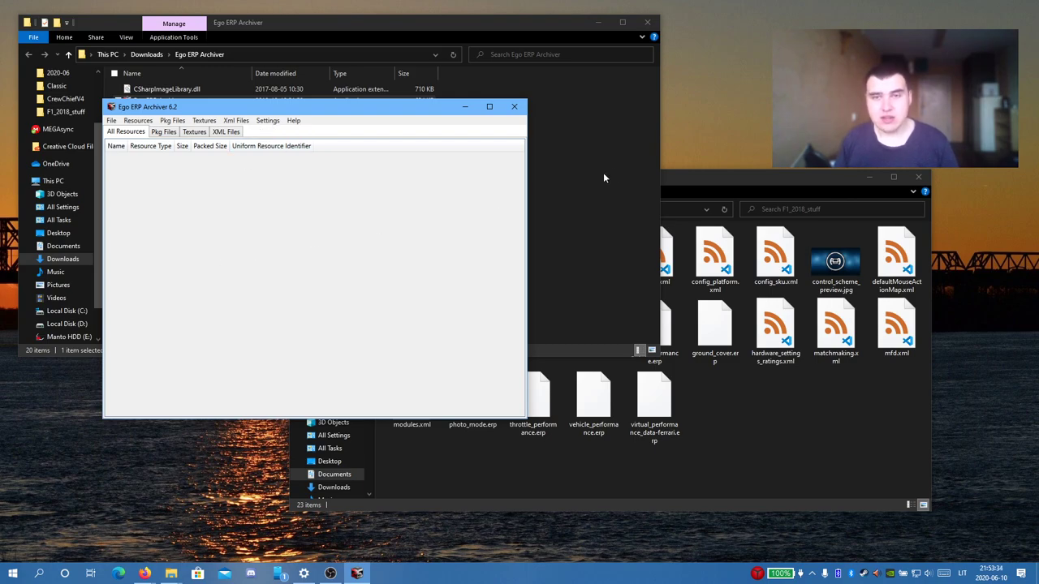
- Try to load application.erp into Ego ERP Archiver directly from the F1_2018_stuff folder window
{"action": "left_click", "coordinate": [814, 195]}
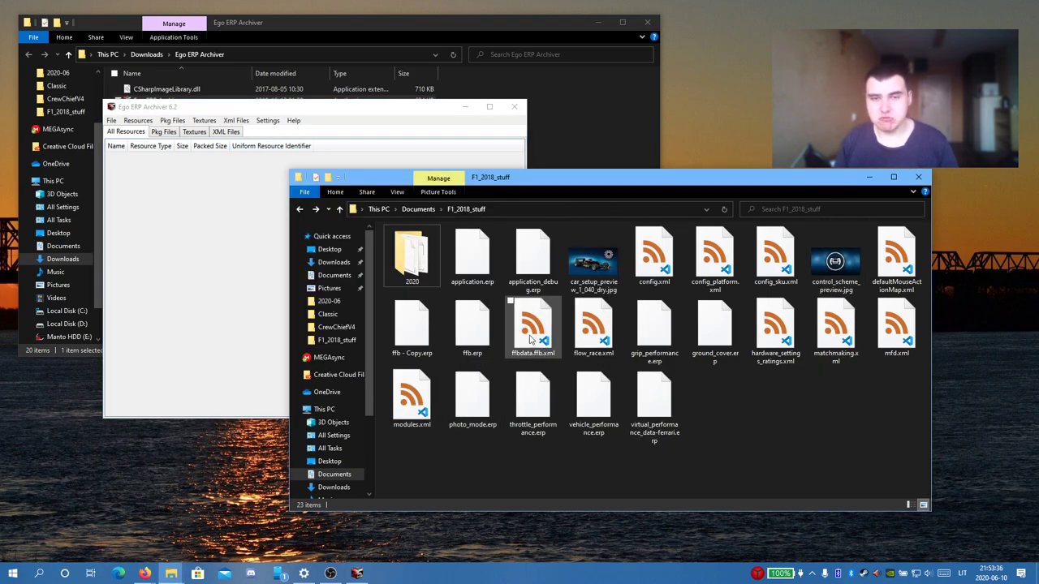
{"action": "left_click_drag", "start_coordinate": [475, 260], "coordinate": [176, 243]}
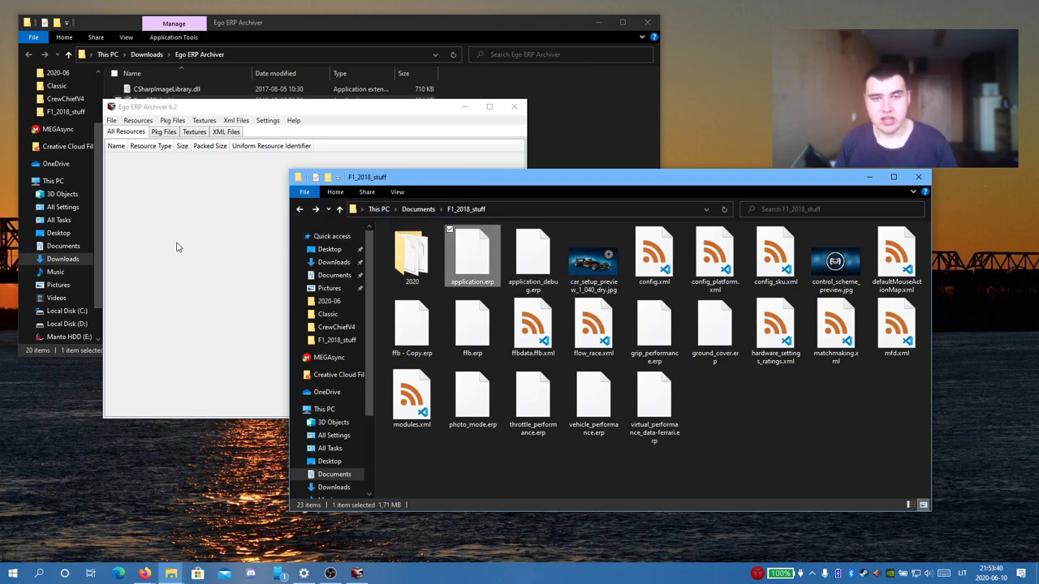
{"action": "left_click", "coordinate": [349, 120]}
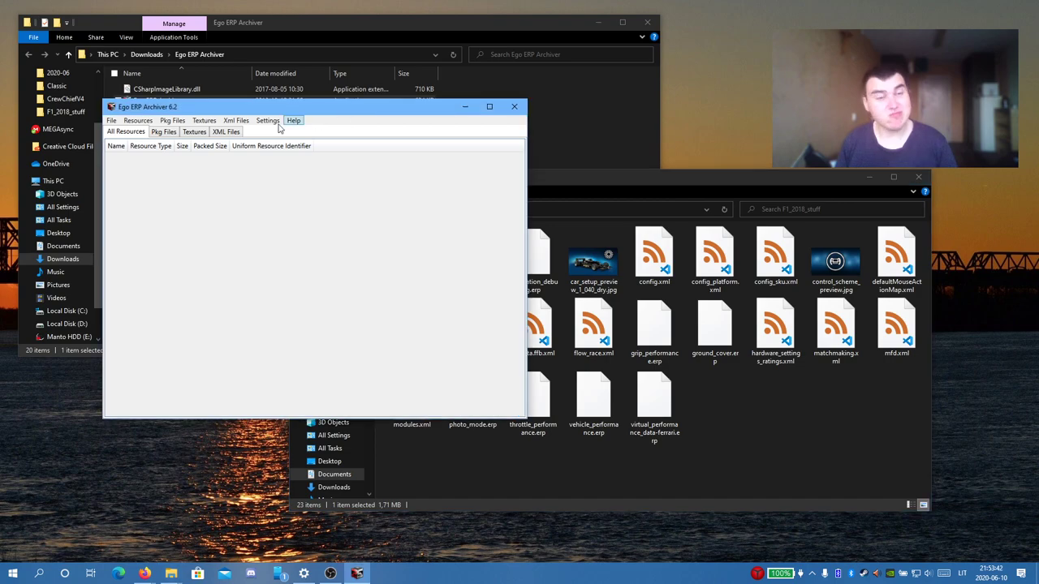
- Open application.erp from the F1_2018_stuff folder in Documents
{"action": "left_click", "coordinate": [113, 122]}
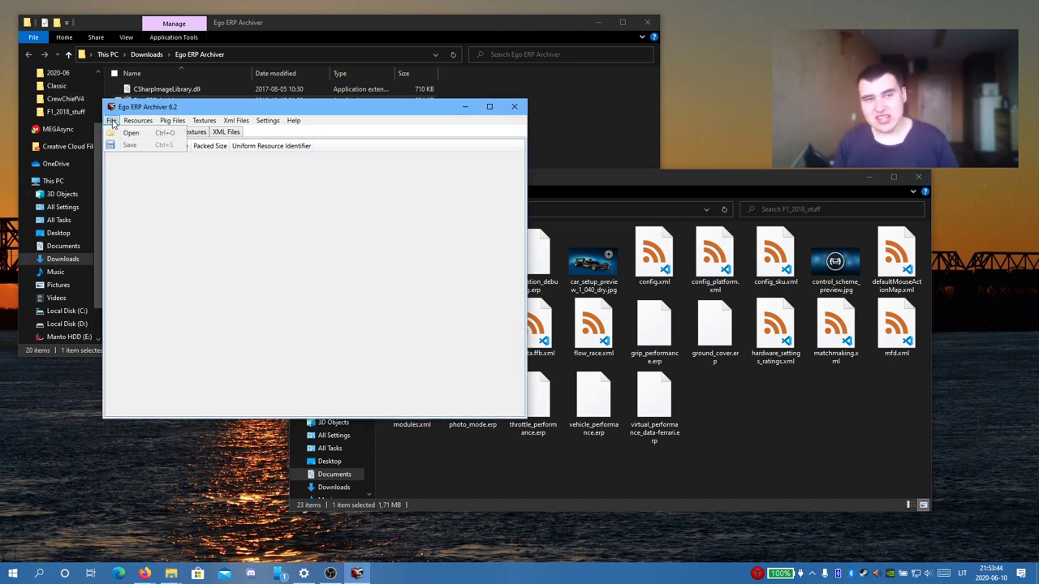
{"action": "left_click", "coordinate": [126, 132]}
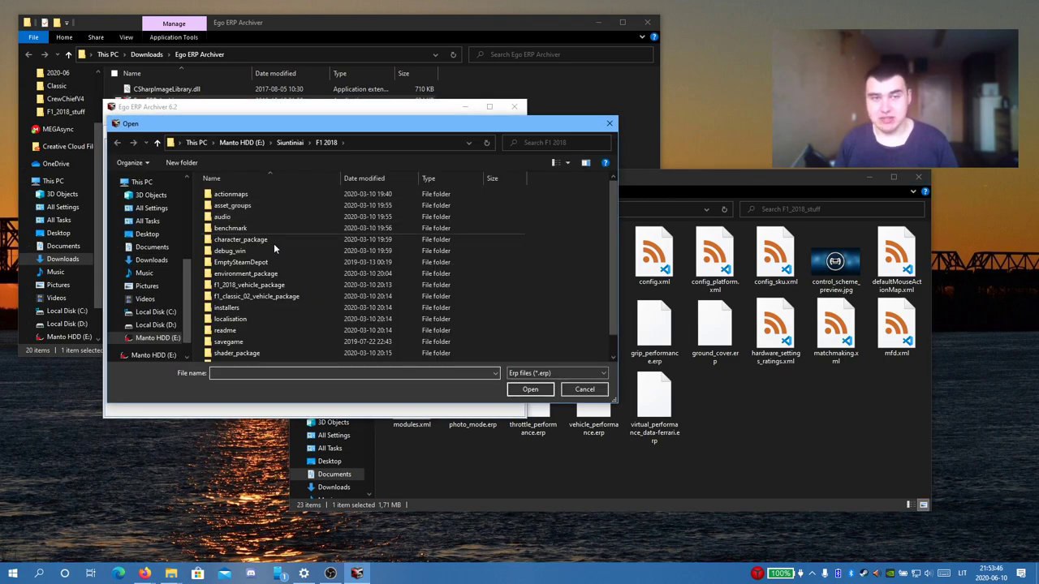
{"action": "left_click", "coordinate": [152, 246]}
{"action": "scroll", "coordinate": [324, 296], "scroll_direction": "down", "scroll_amount": 2}
{"action": "scroll", "coordinate": [324, 290], "scroll_direction": "up", "scroll_amount": 2}
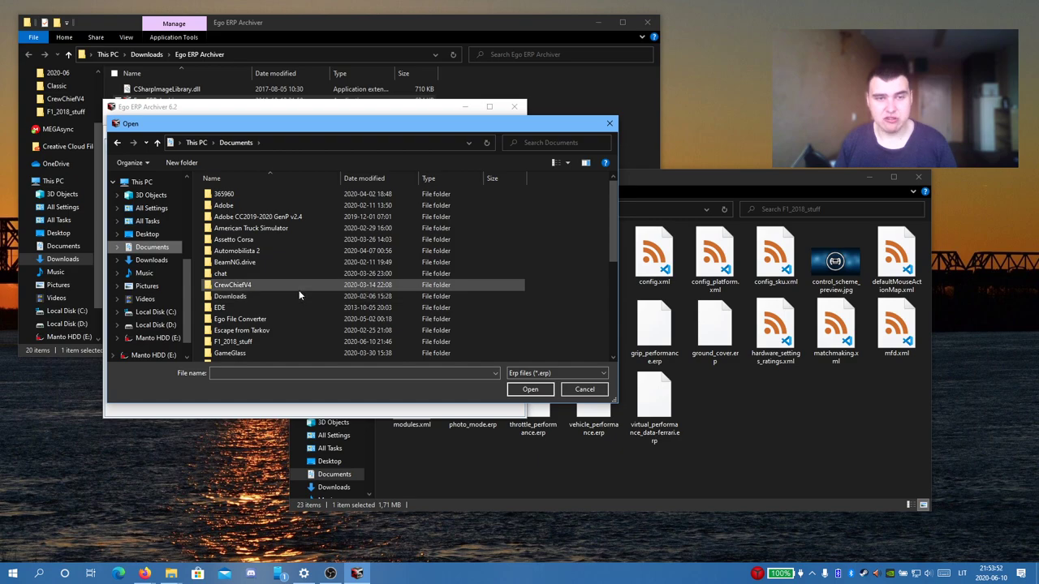
{"action": "scroll", "coordinate": [298, 291], "scroll_direction": "down", "scroll_amount": 4}
{"action": "scroll", "coordinate": [293, 281], "scroll_direction": "up", "scroll_amount": 2}
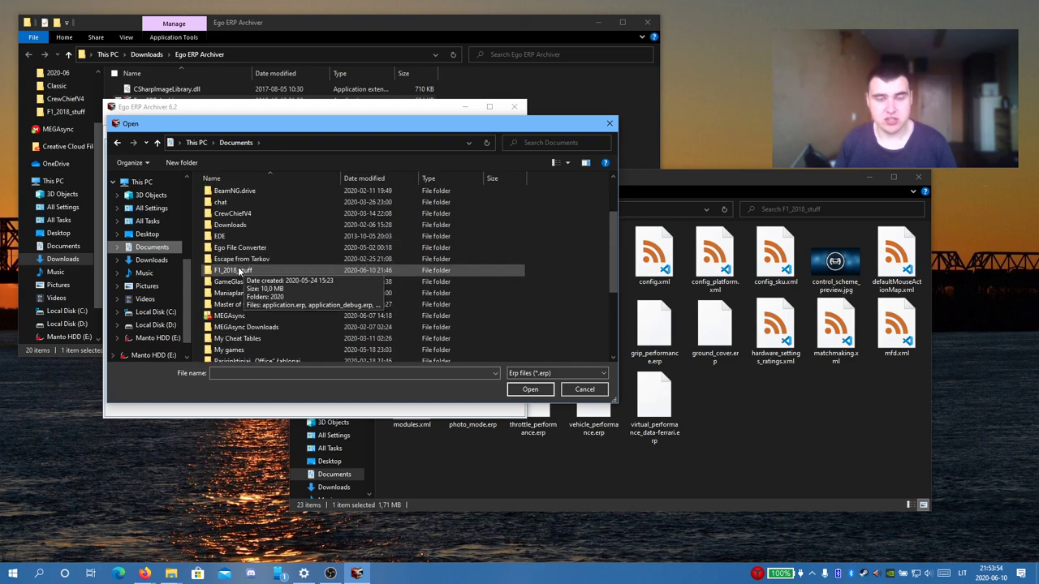
{"action": "double_click", "coordinate": [240, 270]}
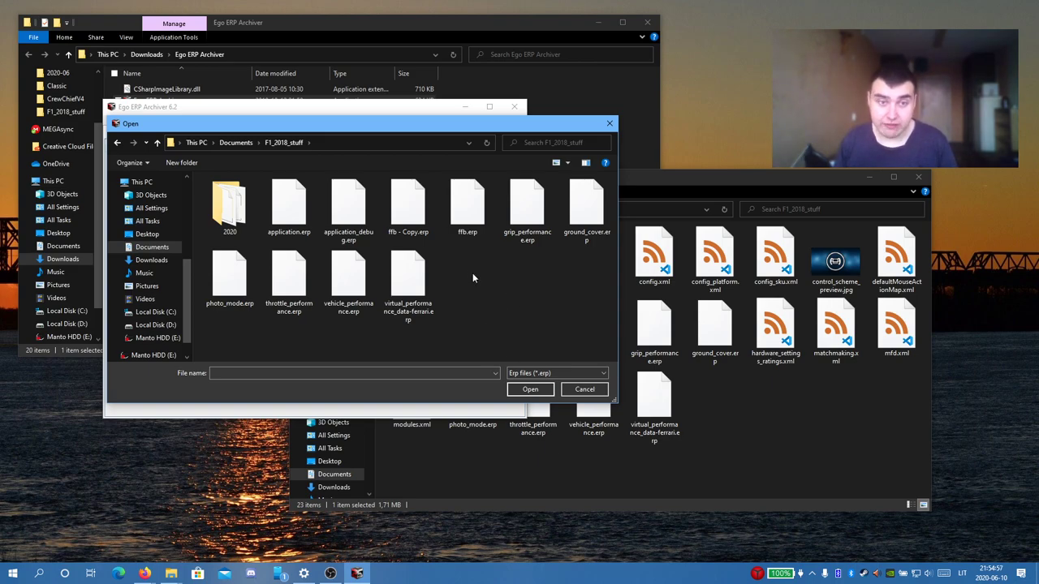
{"action": "double_click", "coordinate": [302, 215]}
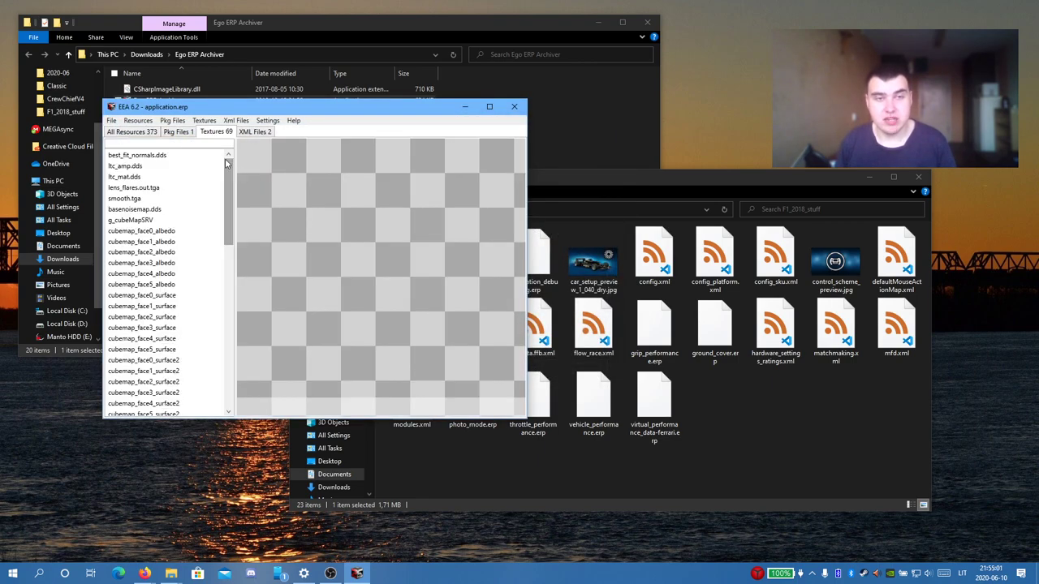
- Preview the textures smooth.tga, lens_flares.out.tga and basenoisemap.dds and look through the rest of the texture list
{"action": "left_click", "coordinate": [158, 198]}
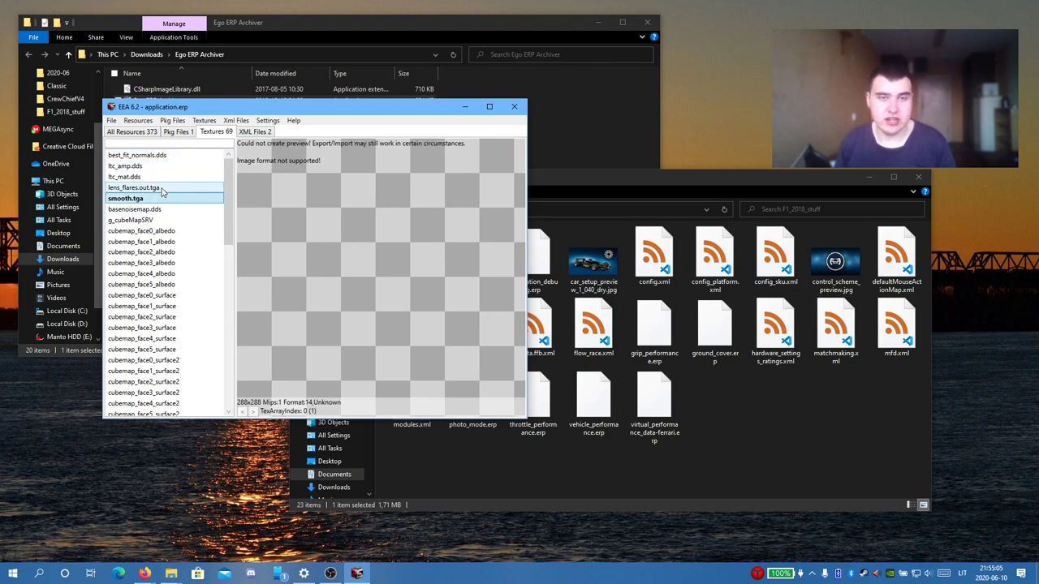
{"action": "left_click", "coordinate": [155, 188]}
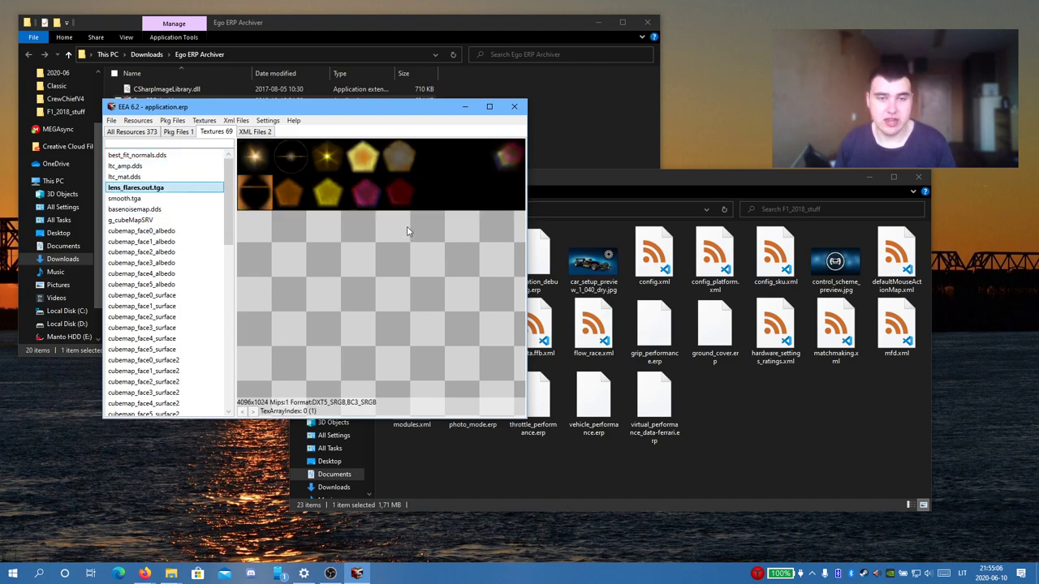
{"action": "left_click", "coordinate": [144, 209]}
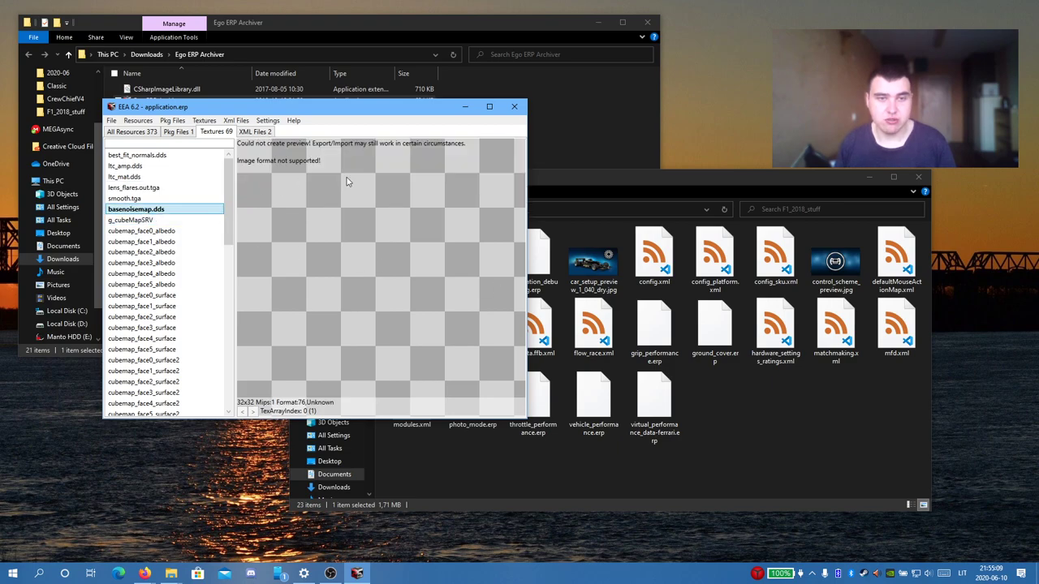
{"action": "scroll", "coordinate": [146, 219], "scroll_direction": "down", "scroll_amount": 6}
{"action": "scroll", "coordinate": [149, 235], "scroll_direction": "down", "scroll_amount": 9}
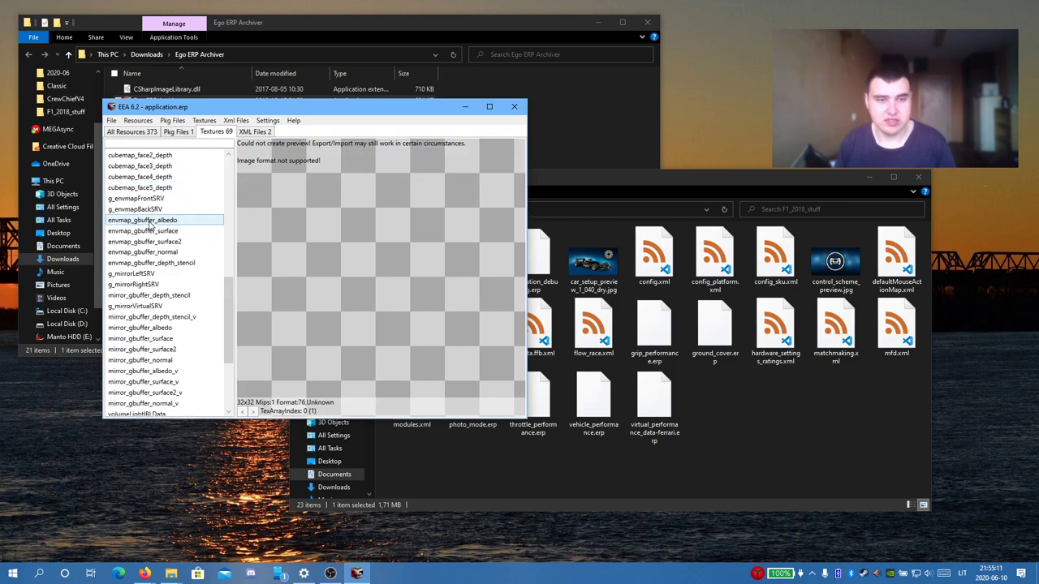
- Display the types package file of application.erp and read through its contents
{"action": "left_click", "coordinate": [184, 132]}
{"action": "left_click", "coordinate": [151, 157]}
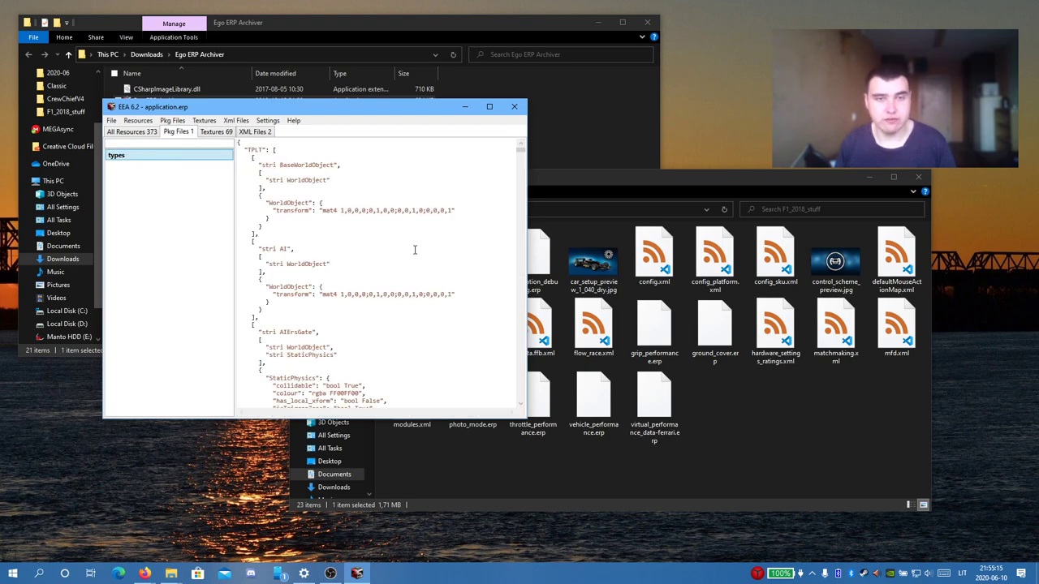
{"action": "scroll", "coordinate": [388, 224], "scroll_direction": "down", "scroll_amount": 6}
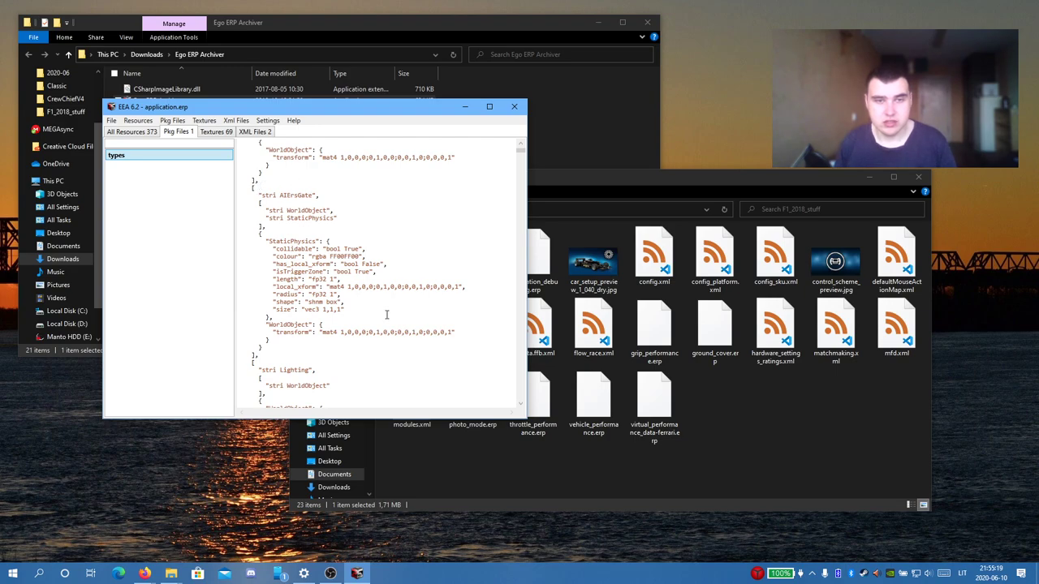
{"action": "scroll", "coordinate": [328, 217], "scroll_direction": "down", "scroll_amount": 10}
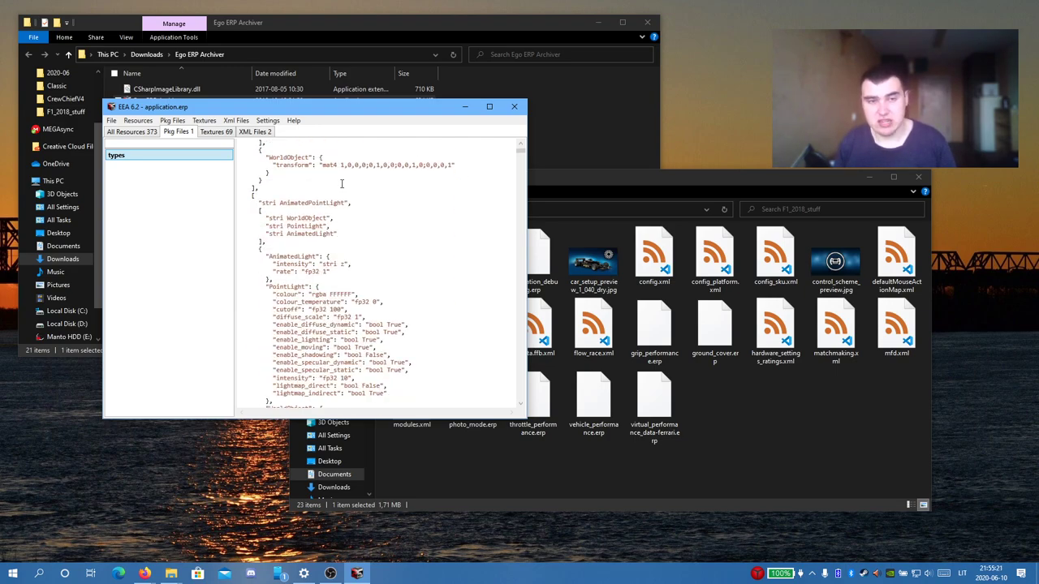
- Read through the light and model definitions in the types package file and return to its beginning
{"action": "scroll", "coordinate": [342, 183], "scroll_direction": "down", "scroll_amount": 1}
{"action": "scroll", "coordinate": [342, 191], "scroll_direction": "down", "scroll_amount": 7}
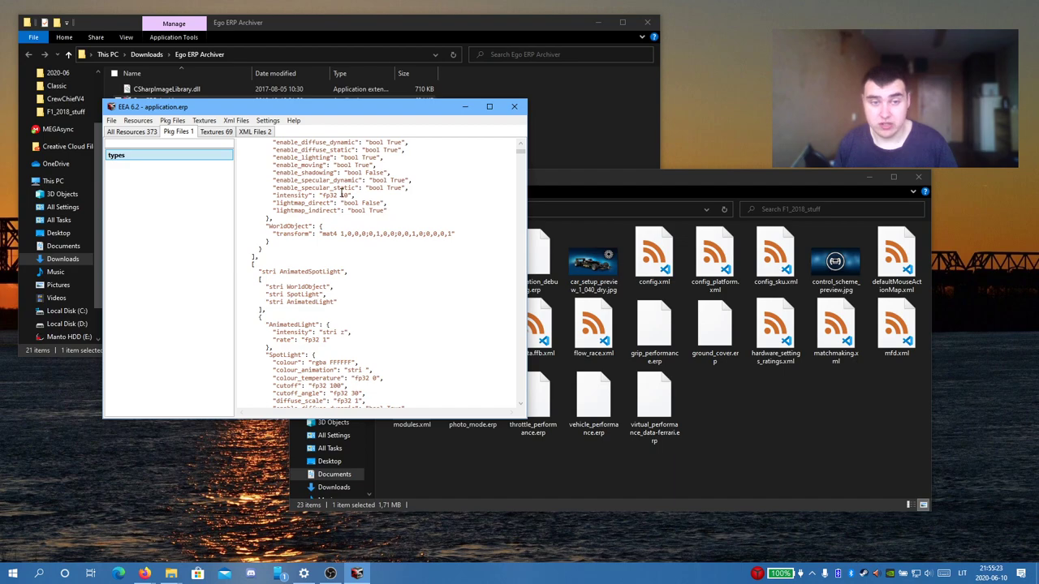
{"action": "scroll", "coordinate": [342, 195], "scroll_direction": "down", "scroll_amount": 12}
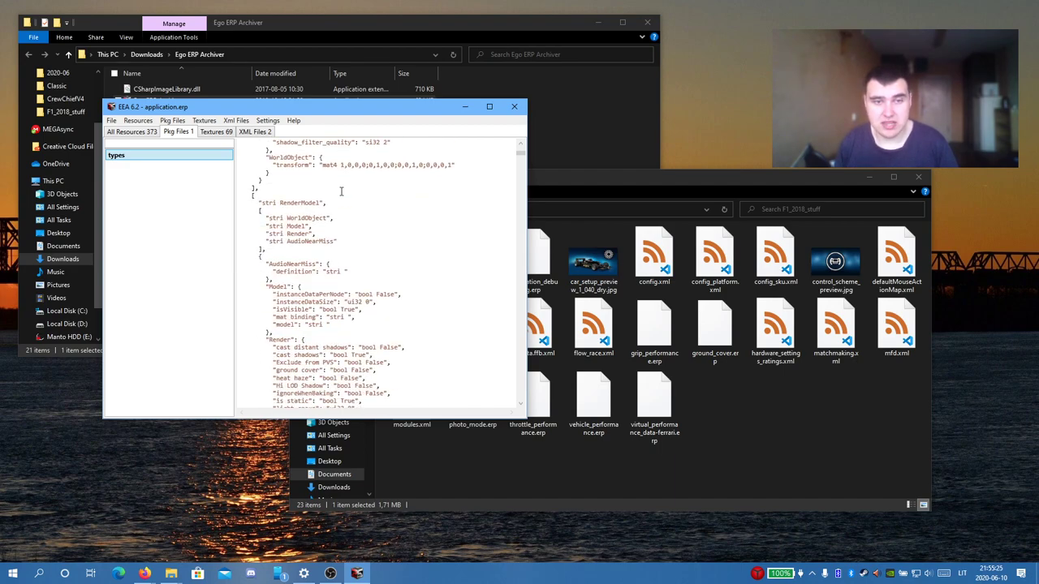
{"action": "scroll", "coordinate": [341, 192], "scroll_direction": "down", "scroll_amount": 1}
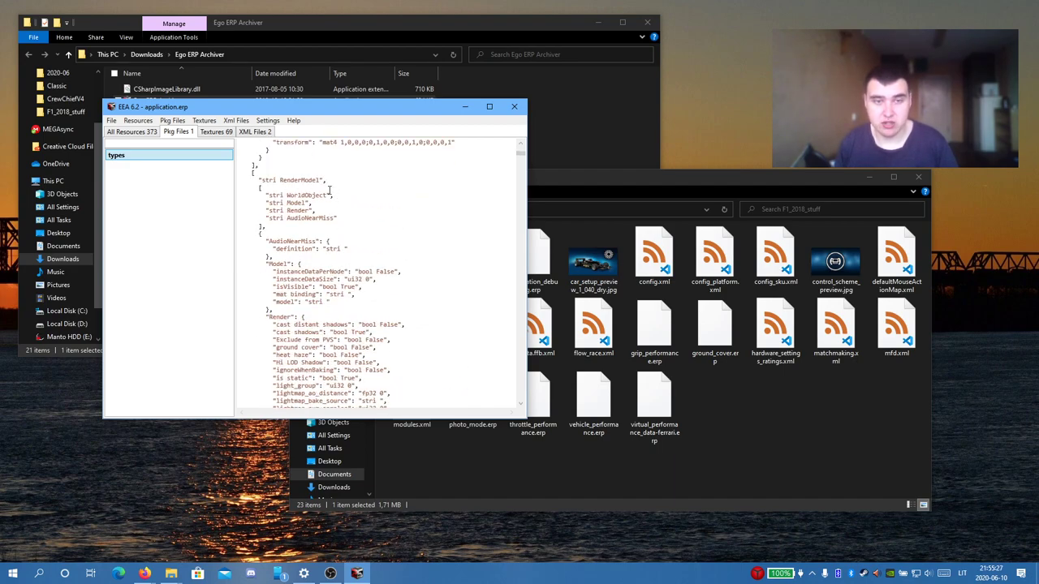
{"action": "scroll", "coordinate": [329, 195], "scroll_direction": "down", "scroll_amount": 15}
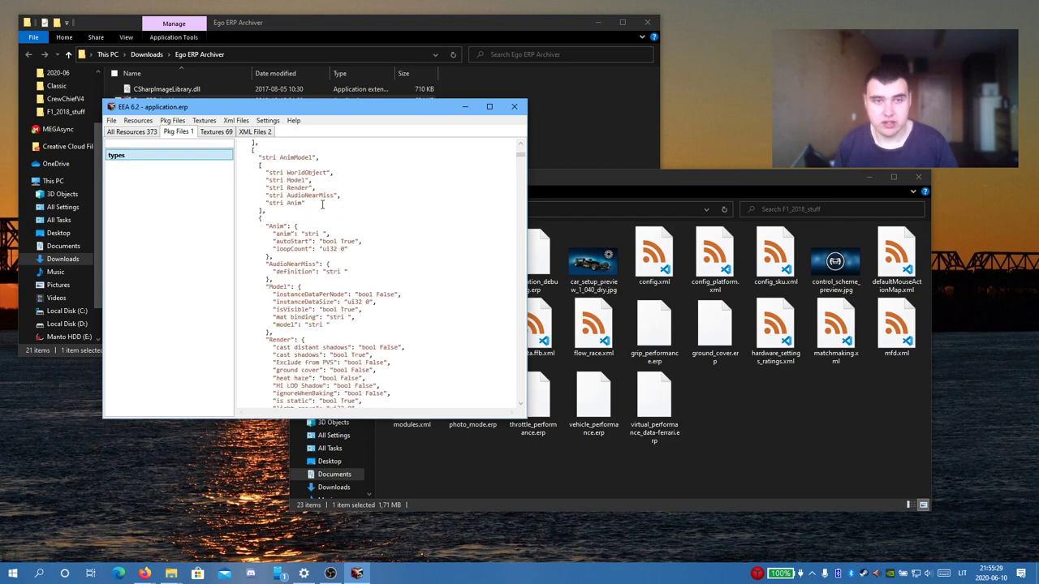
{"action": "scroll", "coordinate": [322, 205], "scroll_direction": "down", "scroll_amount": 1}
{"action": "scroll", "coordinate": [321, 199], "scroll_direction": "up", "scroll_amount": 3}
{"action": "scroll", "coordinate": [318, 191], "scroll_direction": "down", "scroll_amount": 5}
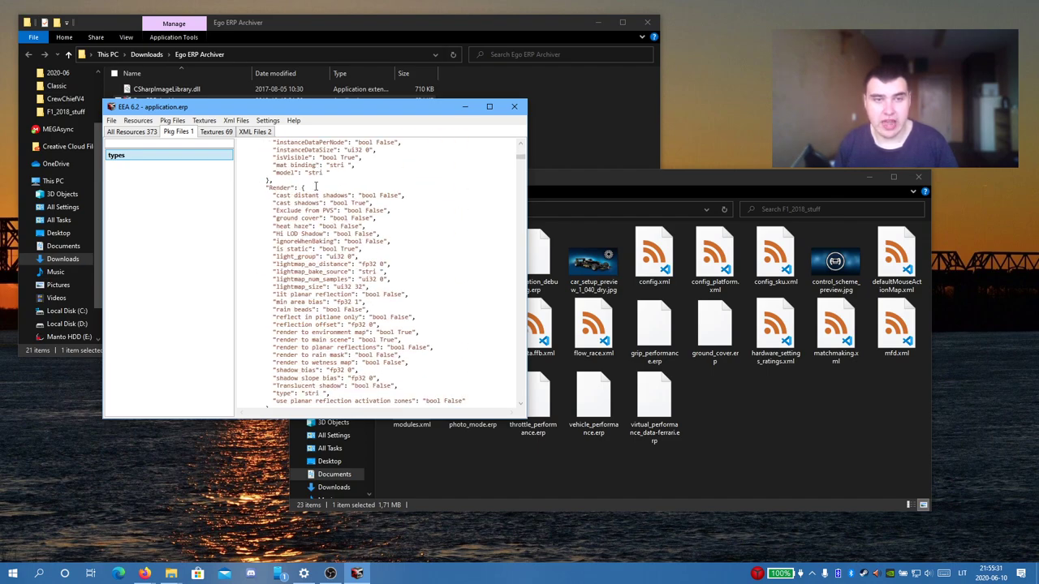
{"action": "scroll", "coordinate": [316, 187], "scroll_direction": "down", "scroll_amount": 5}
{"action": "scroll", "coordinate": [316, 244], "scroll_direction": "up", "scroll_amount": 5}
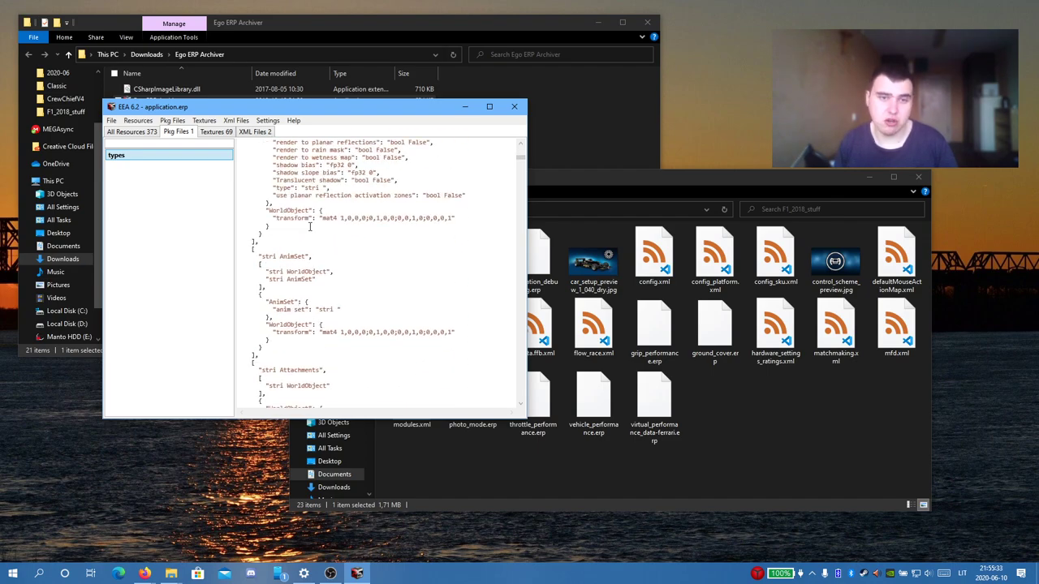
{"action": "scroll", "coordinate": [309, 227], "scroll_direction": "up", "scroll_amount": 5}
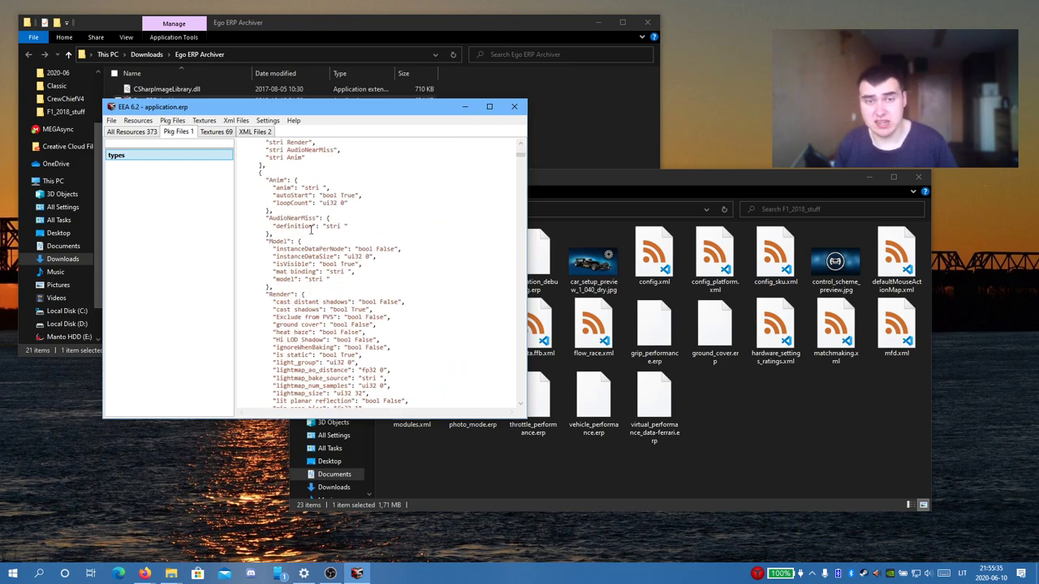
{"action": "scroll", "coordinate": [471, 179], "scroll_direction": "up", "scroll_amount": 5}
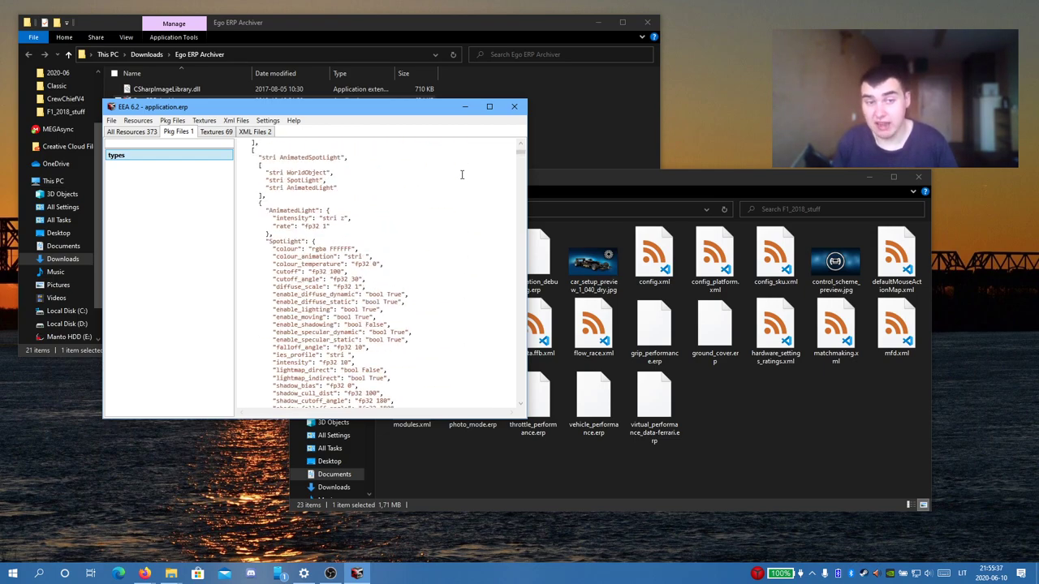
{"action": "scroll", "coordinate": [462, 174], "scroll_direction": "down", "scroll_amount": 1}
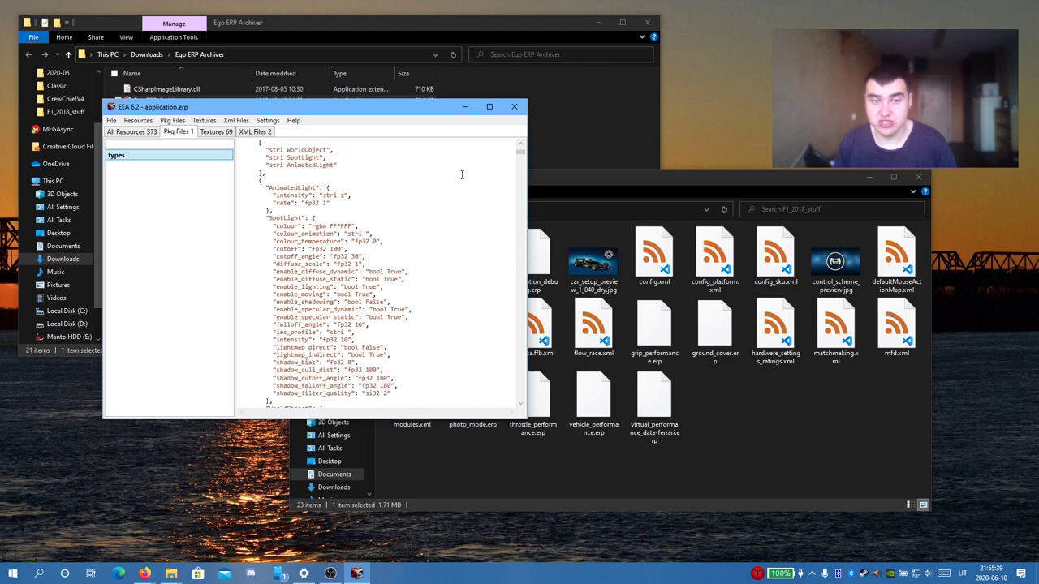
{"action": "scroll", "coordinate": [462, 175], "scroll_direction": "up", "scroll_amount": 10}
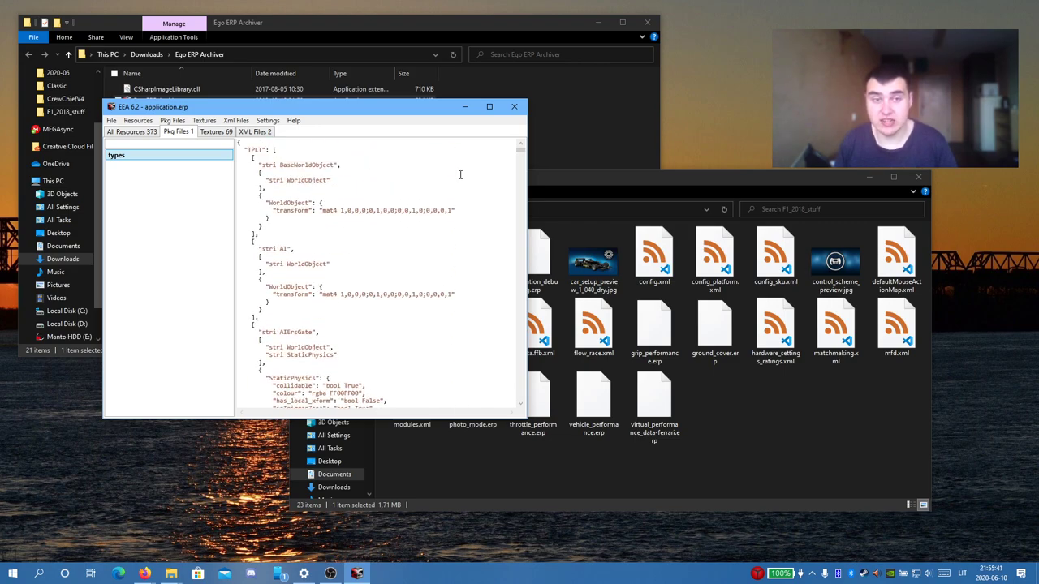
- Check the archive's XML file list and look through the complete resource list of application.erp
{"action": "left_click", "coordinate": [256, 133]}
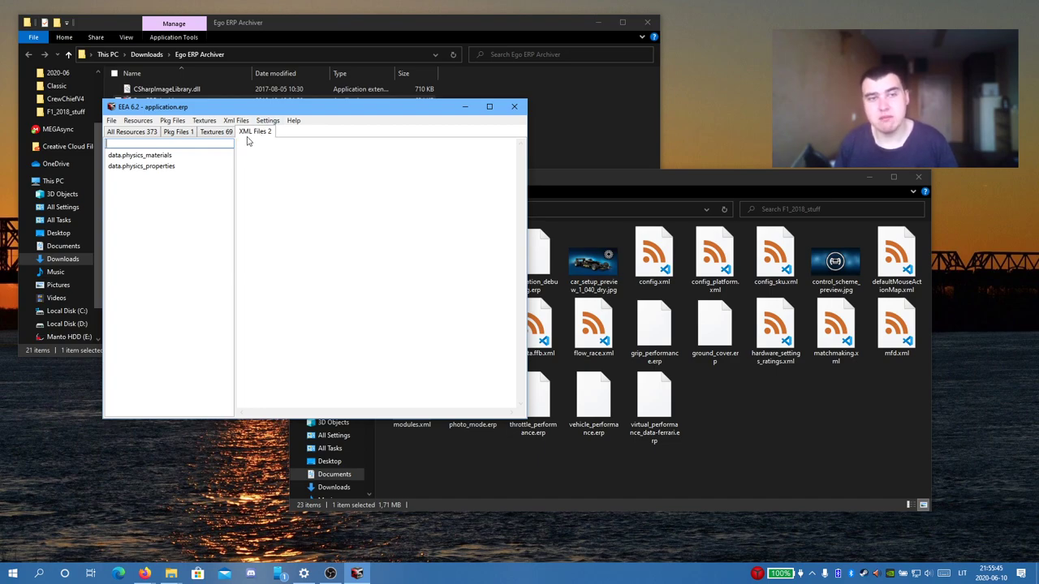
{"action": "left_click", "coordinate": [130, 132]}
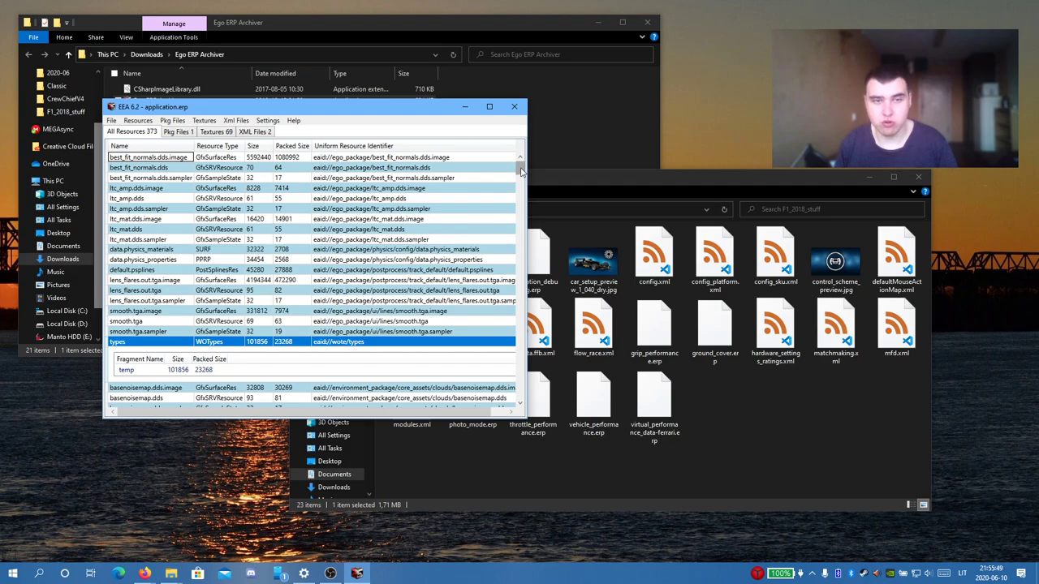
{"action": "left_click_drag", "start_coordinate": [522, 171], "coordinate": [522, 259]}
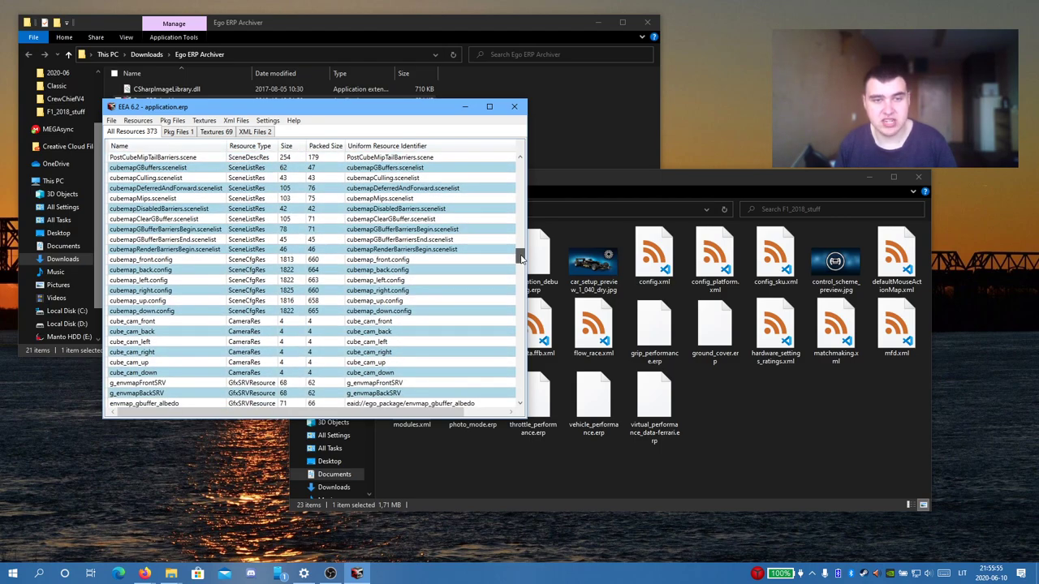
{"action": "left_click_drag", "start_coordinate": [522, 258], "coordinate": [522, 144]}
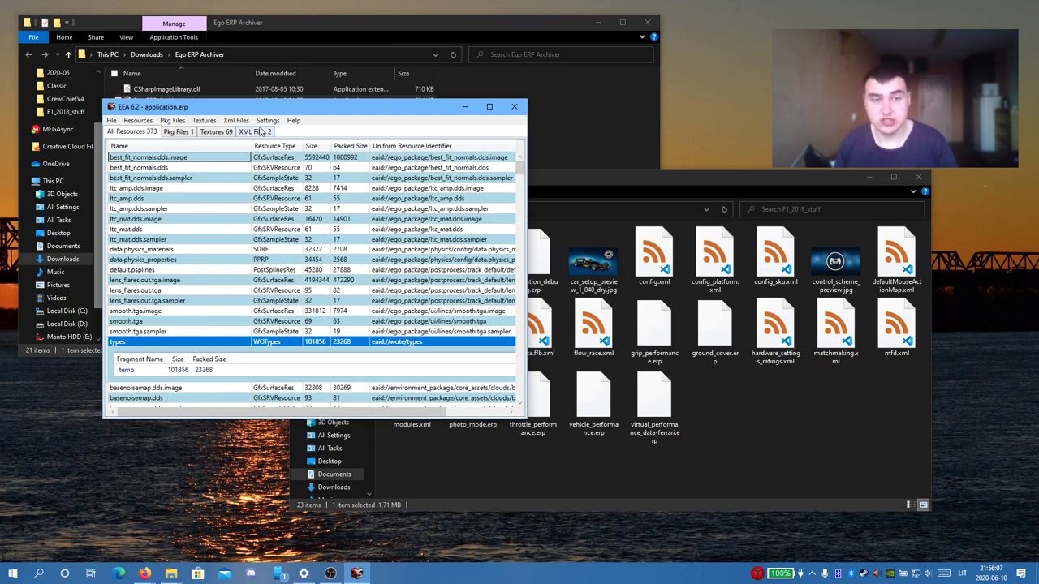
- Display the XML file data.physics_materials and enlarge the archiver window to show more of its contents
{"action": "left_click", "coordinate": [261, 131]}
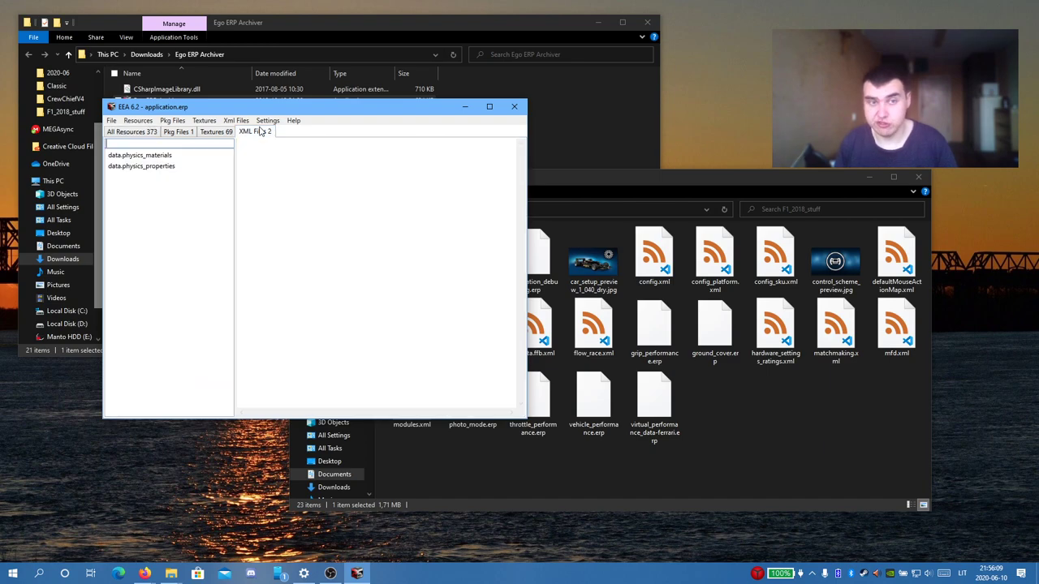
{"action": "left_click", "coordinate": [172, 157]}
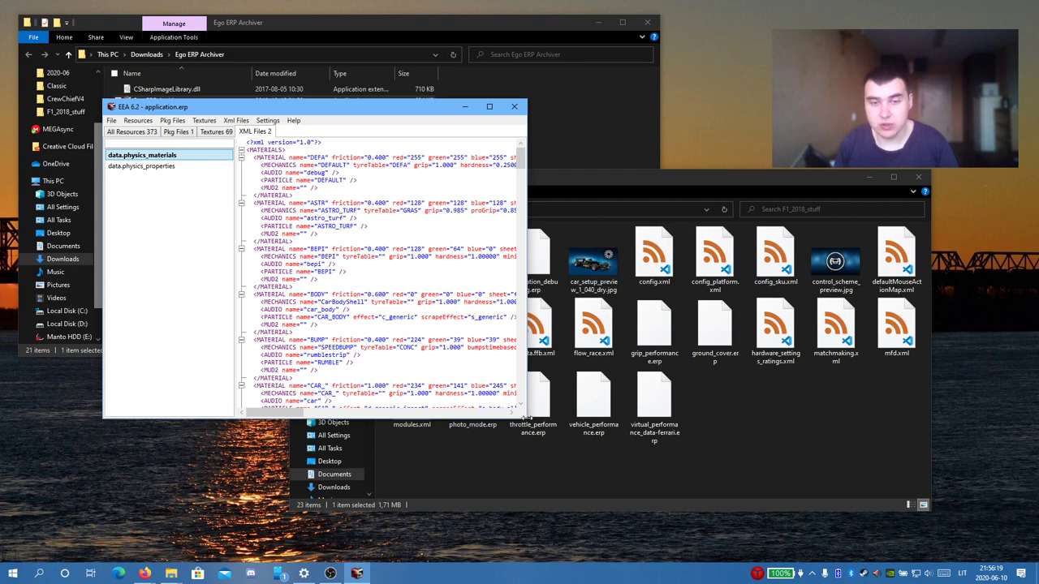
{"action": "left_click_drag", "start_coordinate": [524, 417], "coordinate": [740, 491]}
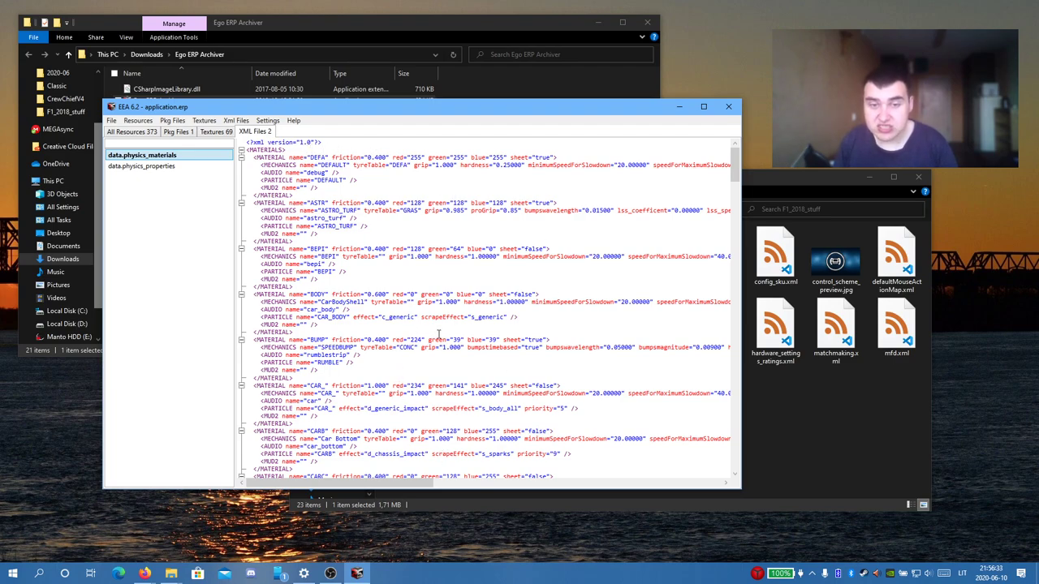
- Examine the DEFA material's friction and grip values and the ASTR material's grip and proGrip attributes
{"action": "left_click", "coordinate": [469, 342]}
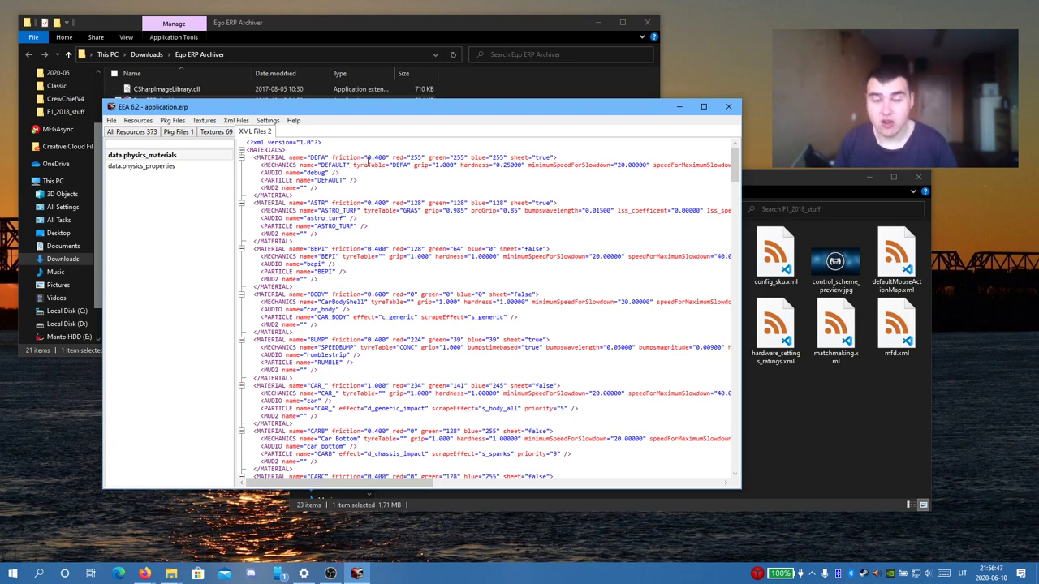
{"action": "left_click_drag", "start_coordinate": [366, 157], "coordinate": [378, 157]}
{"action": "left_click", "coordinate": [403, 158]}
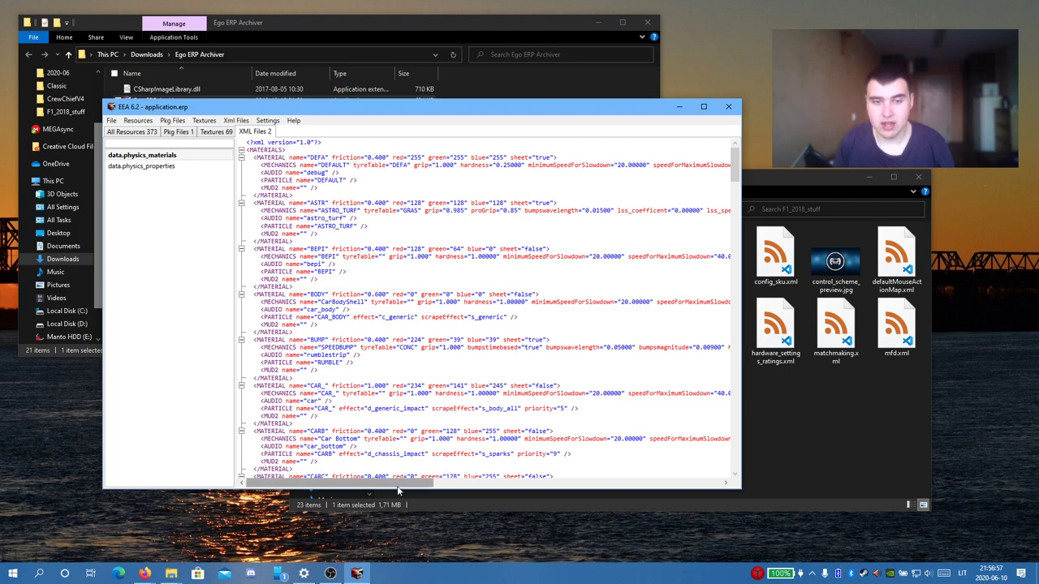
{"action": "scroll", "coordinate": [395, 488], "scroll_direction": "right", "scroll_amount": 1}
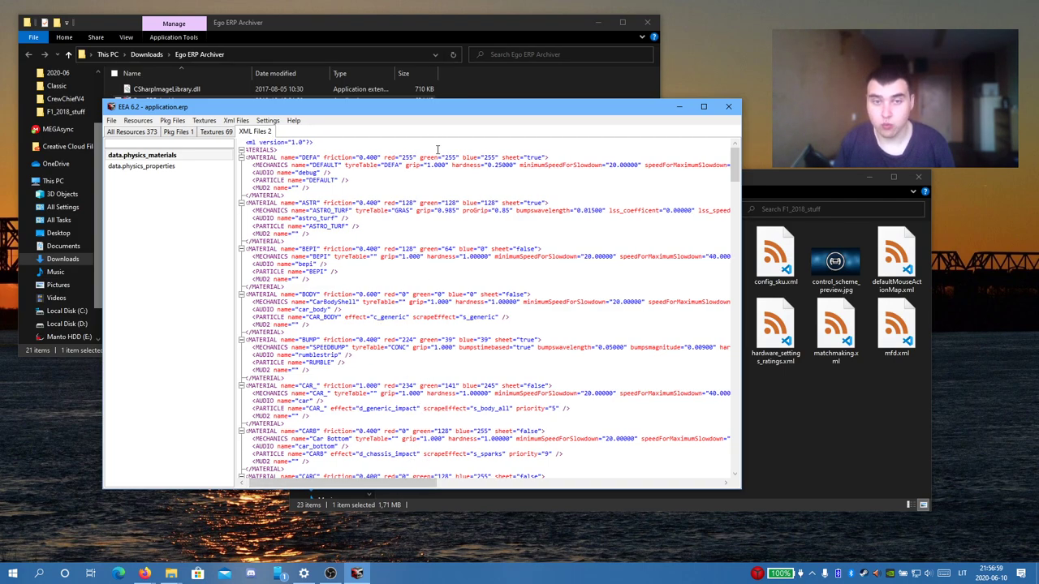
{"action": "left_click_drag", "start_coordinate": [427, 165], "coordinate": [437, 166]}
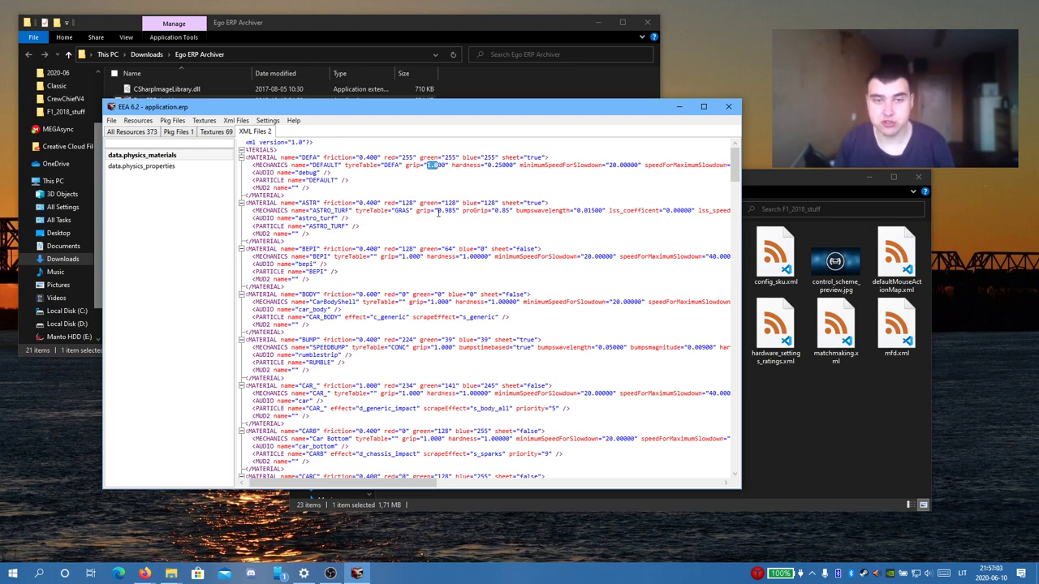
{"action": "left_click_drag", "start_coordinate": [436, 213], "coordinate": [455, 213]}
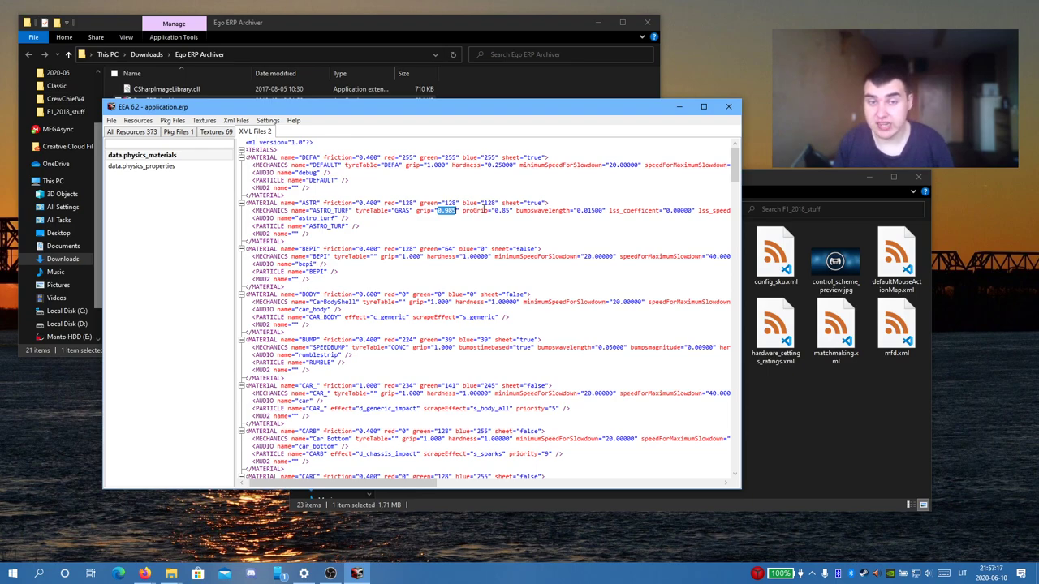
{"action": "left_click_drag", "start_coordinate": [487, 210], "coordinate": [470, 211]}
{"action": "left_click", "coordinate": [474, 211]}
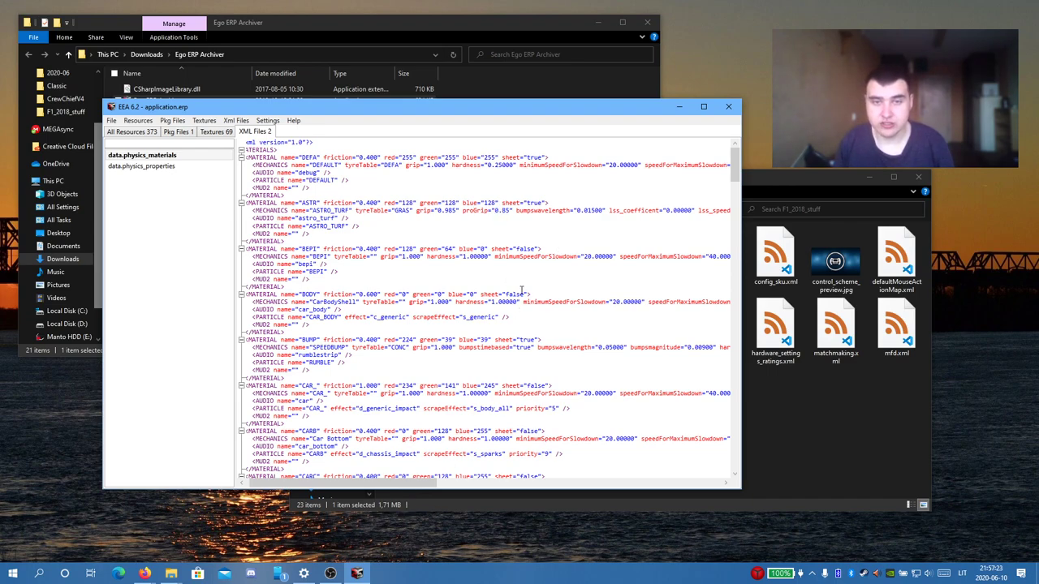
- Examine the attributes at the ends of the MECHANICS lines, such as ffb_surface, and return to the line beginnings
{"action": "left_click_drag", "start_coordinate": [413, 485], "coordinate": [731, 469]}
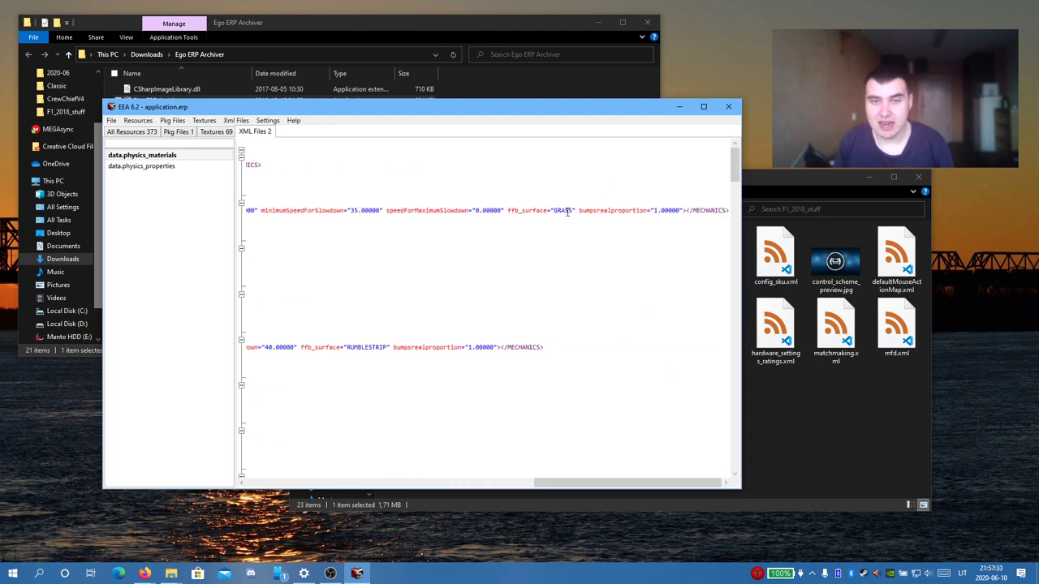
{"action": "left_click_drag", "start_coordinate": [649, 482], "coordinate": [360, 482]}
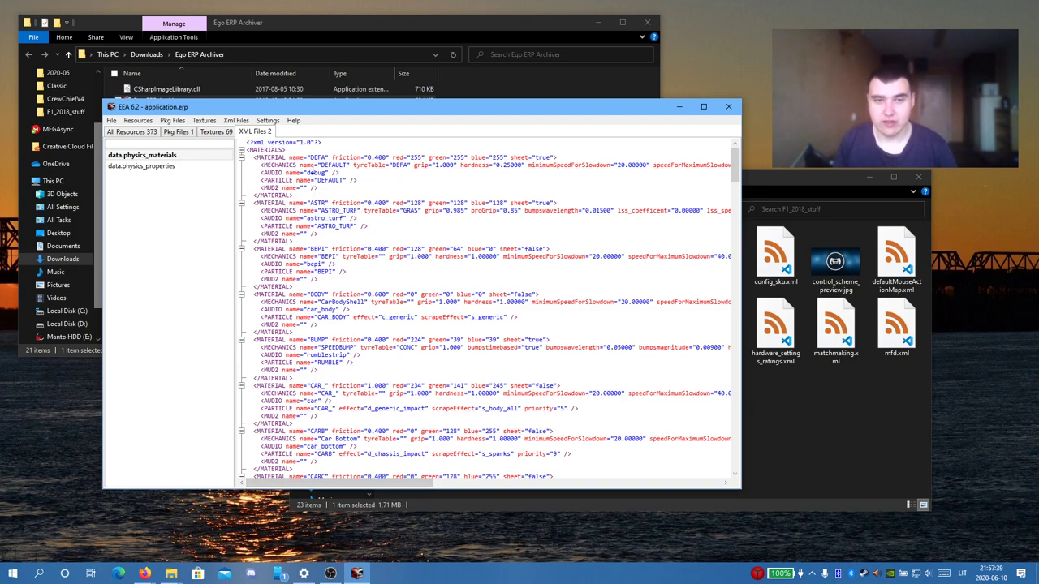
{"action": "left_click_drag", "start_coordinate": [386, 484], "coordinate": [632, 484]}
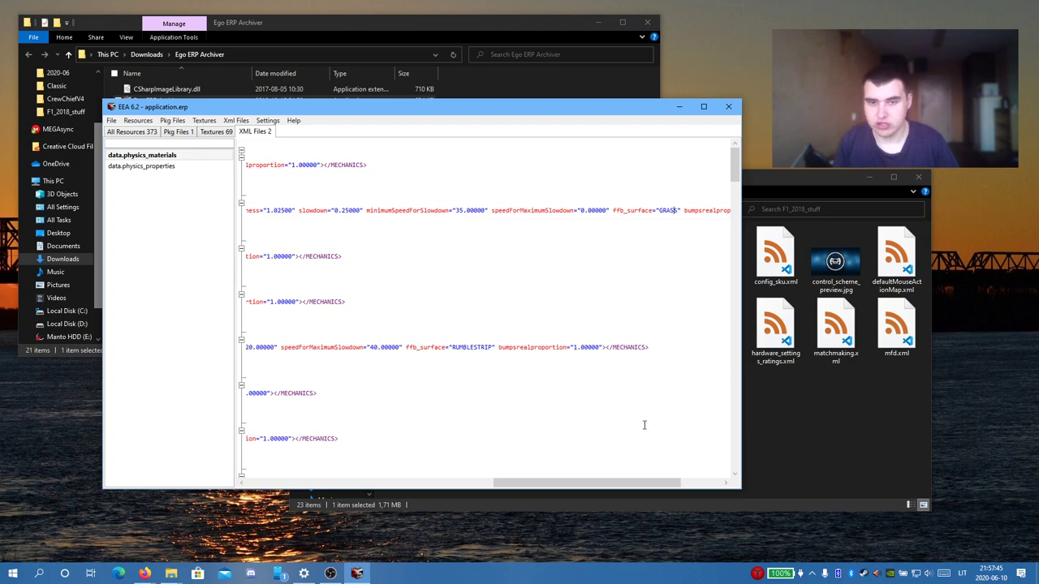
{"action": "left_click_drag", "start_coordinate": [613, 487], "coordinate": [328, 479]}
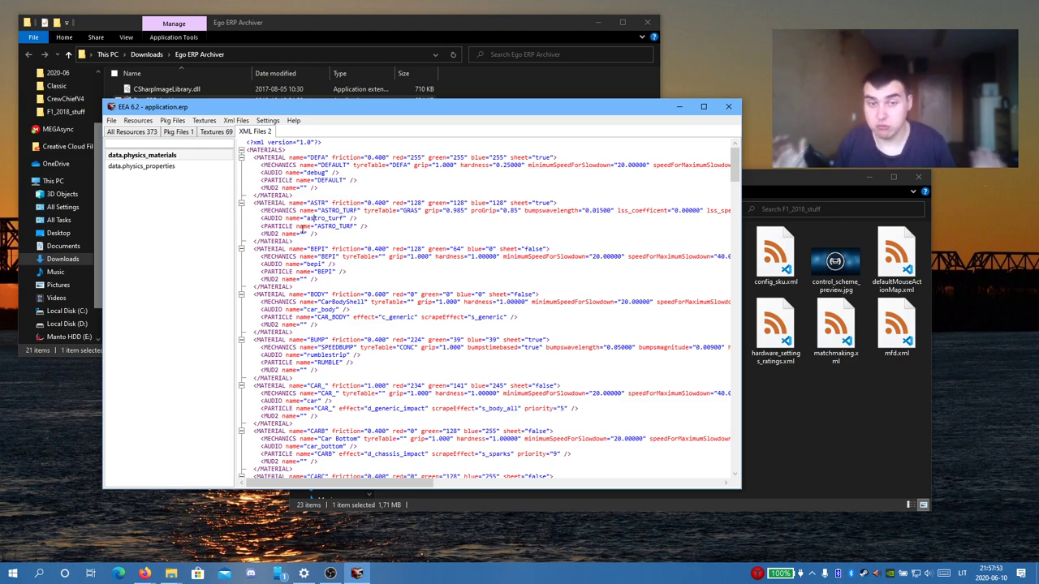
- Read through the remaining material entries of data.physics_materials, from the car parts to the grass, gravel, wall and concrete surfaces
{"action": "scroll", "coordinate": [314, 309], "scroll_direction": "down", "scroll_amount": 5}
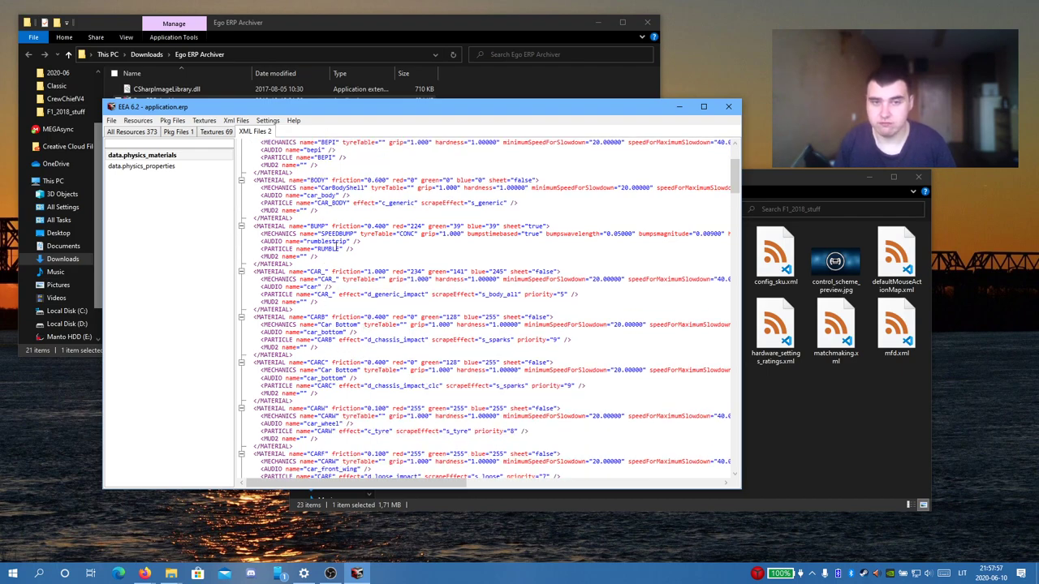
{"action": "scroll", "coordinate": [345, 361], "scroll_direction": "down", "scroll_amount": 2}
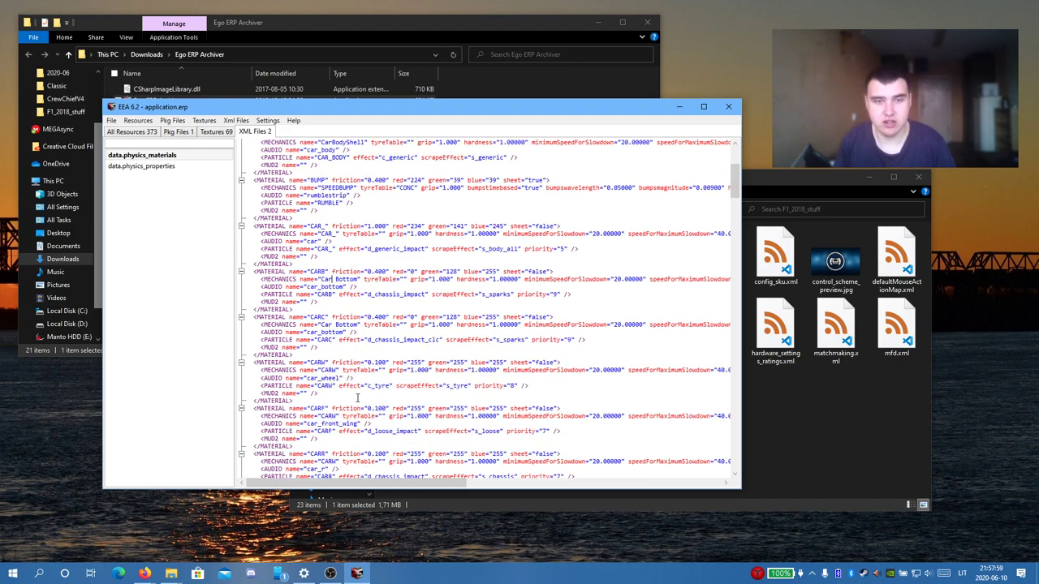
{"action": "scroll", "coordinate": [329, 375], "scroll_direction": "down", "scroll_amount": 2}
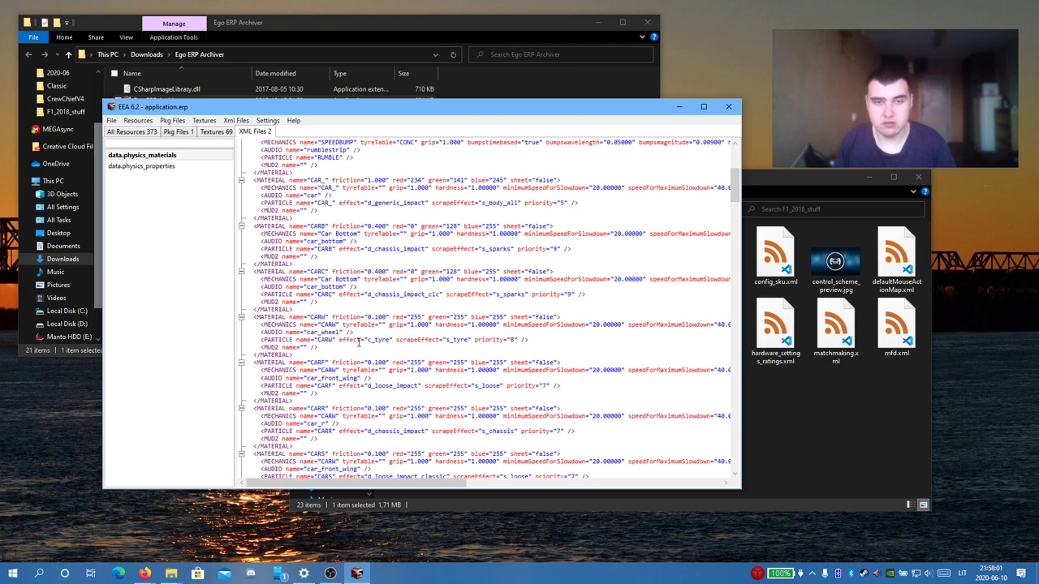
{"action": "scroll", "coordinate": [296, 386], "scroll_direction": "down", "scroll_amount": 5}
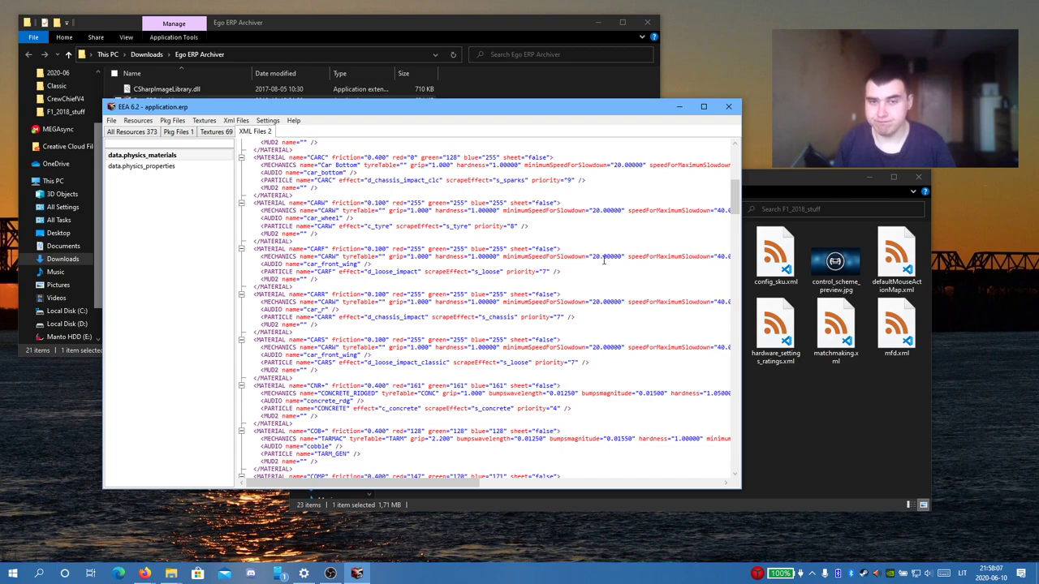
{"action": "scroll", "coordinate": [385, 380], "scroll_direction": "down", "scroll_amount": 15}
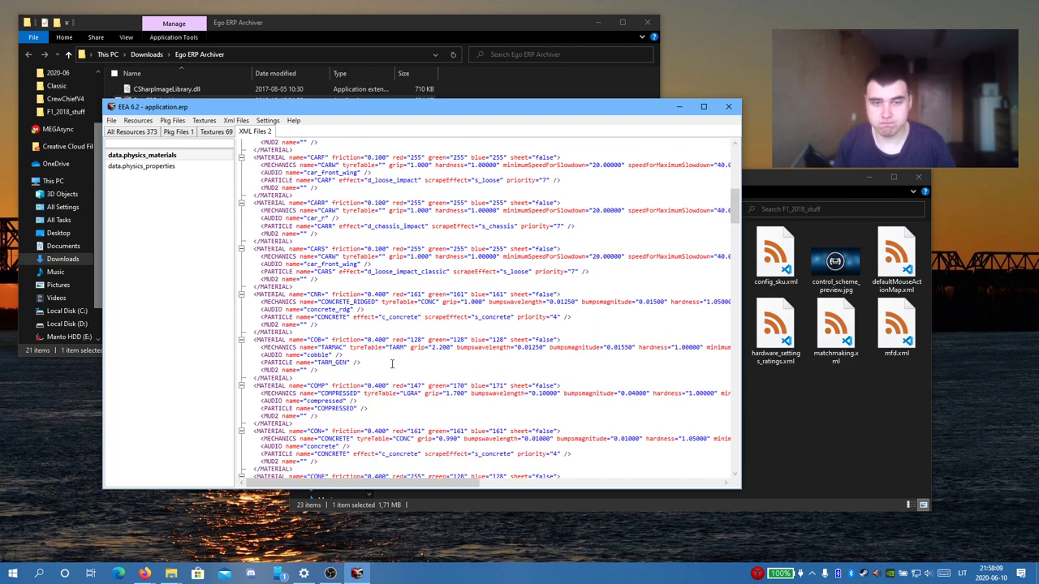
{"action": "scroll", "coordinate": [393, 366], "scroll_direction": "down", "scroll_amount": 15}
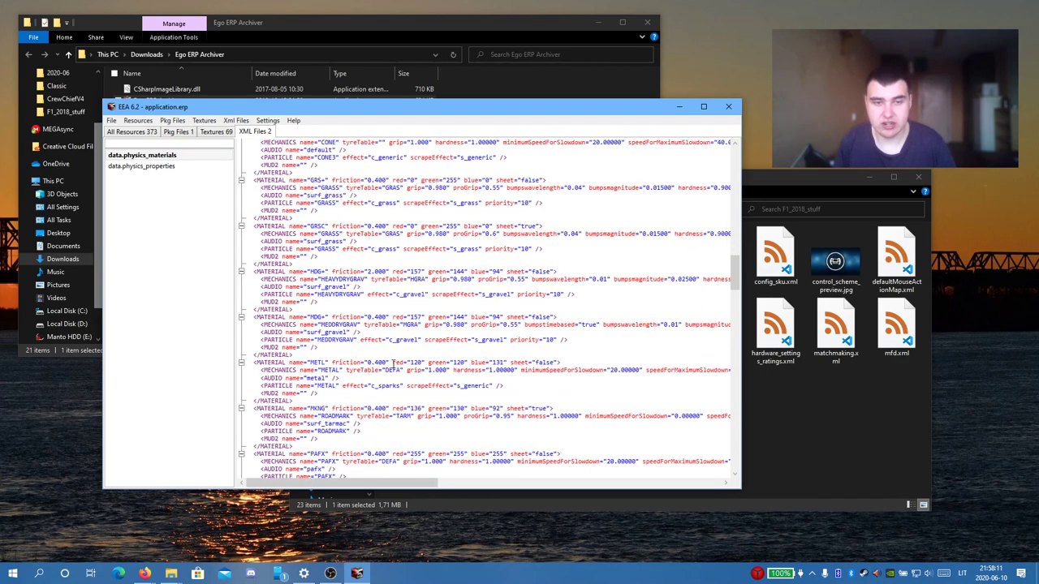
{"action": "scroll", "coordinate": [393, 363], "scroll_direction": "down", "scroll_amount": 15}
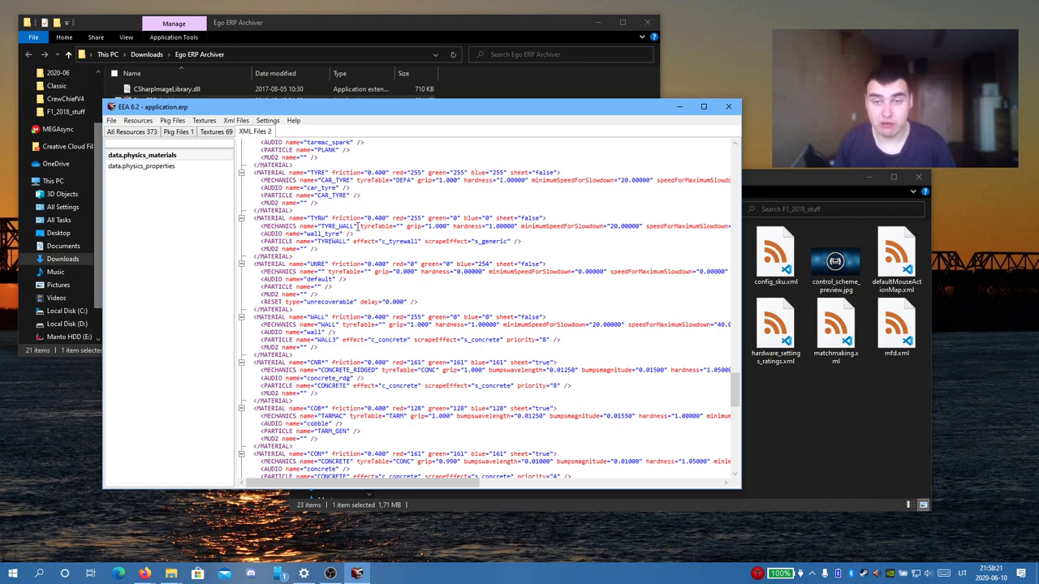
{"action": "left_click_drag", "start_coordinate": [360, 486], "coordinate": [294, 469]}
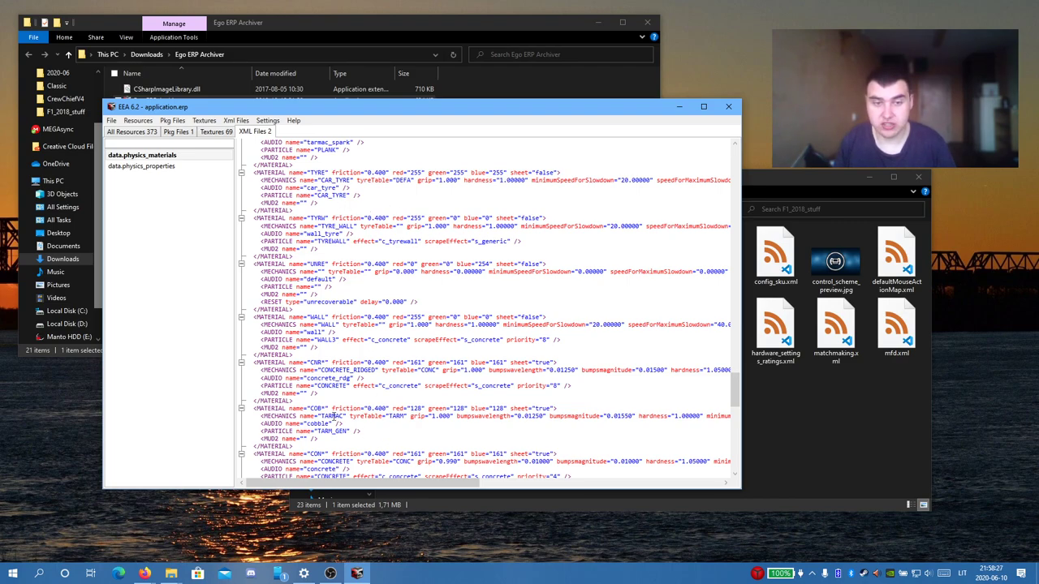
- Read the material entries from the wall and concrete surfaces through dirt, grass and gravel, and check the SDT* material's grip value
{"action": "scroll", "coordinate": [334, 416], "scroll_direction": "down", "scroll_amount": 3}
{"action": "scroll", "coordinate": [322, 397], "scroll_direction": "down", "scroll_amount": 2}
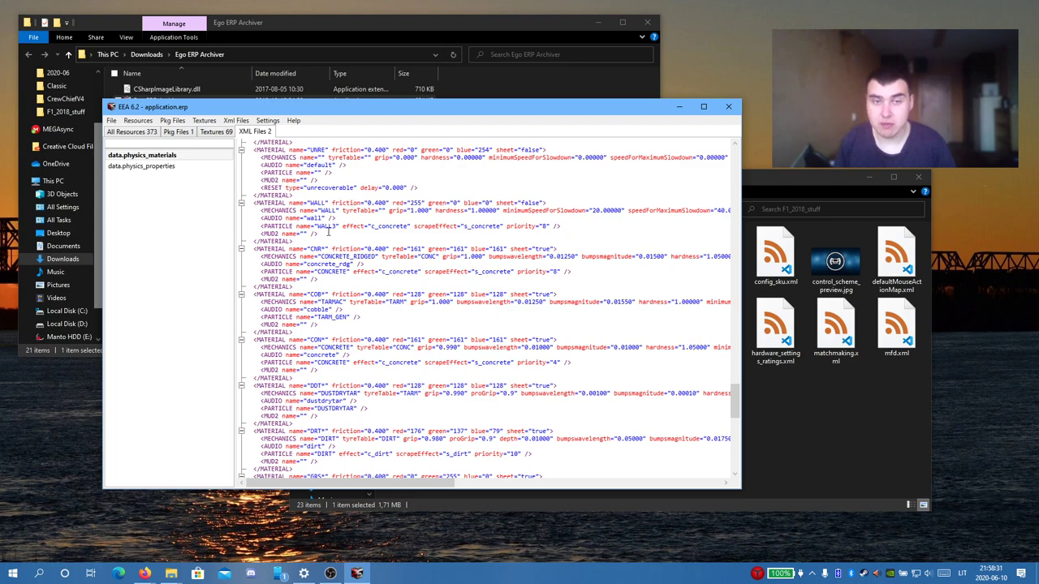
{"action": "scroll", "coordinate": [322, 285], "scroll_direction": "down", "scroll_amount": 5}
{"action": "scroll", "coordinate": [337, 231], "scroll_direction": "down", "scroll_amount": 3}
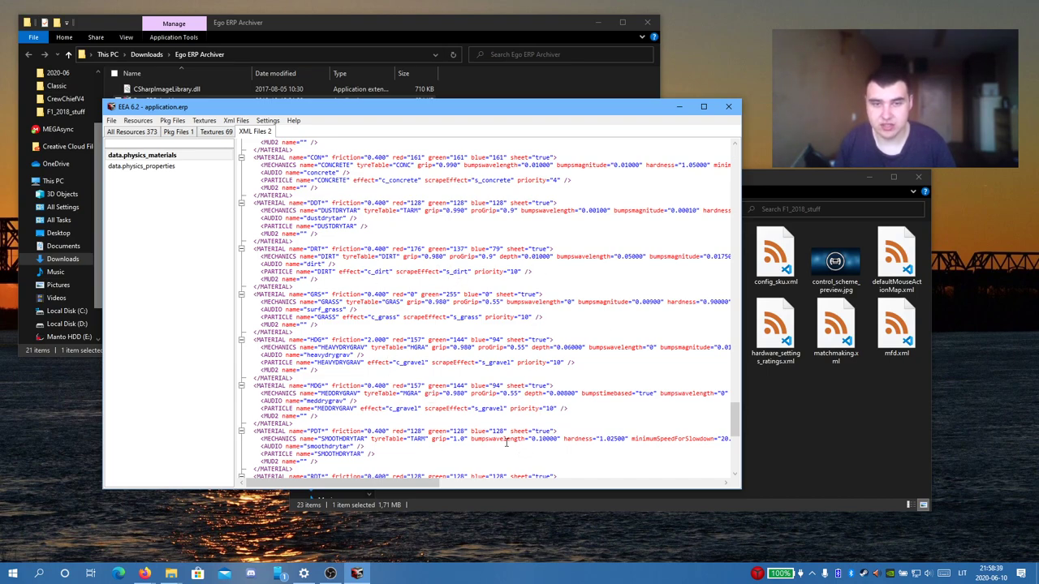
{"action": "scroll", "coordinate": [423, 390], "scroll_direction": "down", "scroll_amount": 4}
{"action": "scroll", "coordinate": [451, 421], "scroll_direction": "down", "scroll_amount": 2}
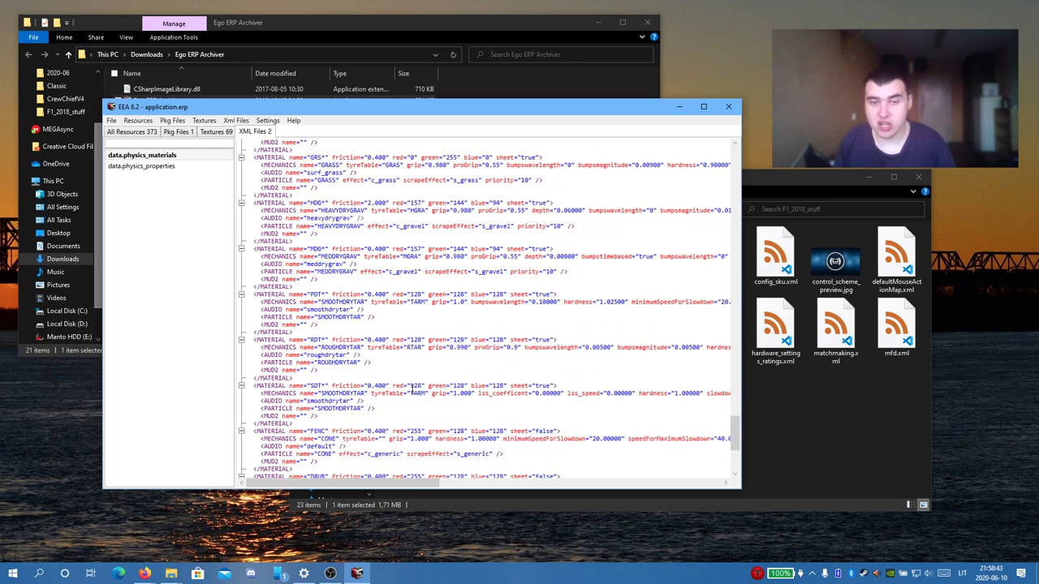
{"action": "left_click_drag", "start_coordinate": [454, 393], "coordinate": [471, 394]}
{"action": "left_click", "coordinate": [495, 438]}
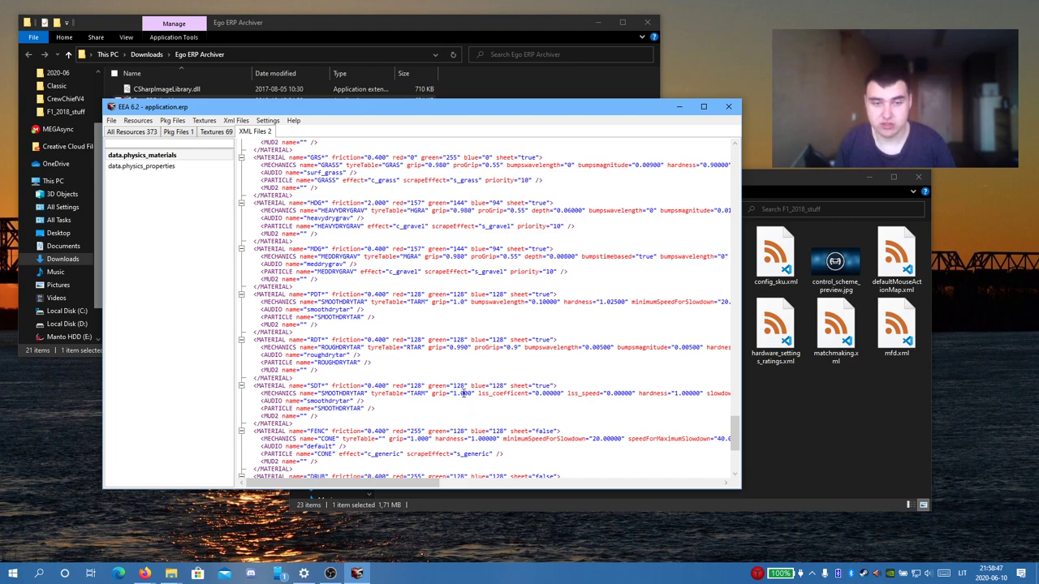
- Examine the last entries of data.physics_materials, including the PRED Car Prediction material and the RMBO rumble strip's audio name
{"action": "scroll", "coordinate": [463, 394], "scroll_direction": "down", "scroll_amount": 3}
{"action": "scroll", "coordinate": [445, 315], "scroll_direction": "down", "scroll_amount": 5}
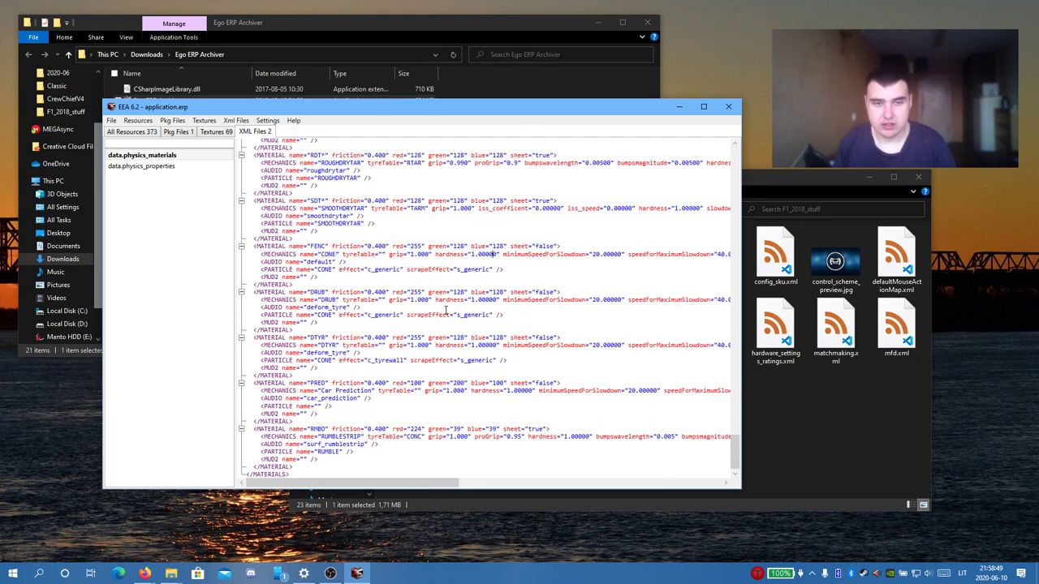
{"action": "double_click", "coordinate": [327, 391]}
{"action": "left_click", "coordinate": [436, 452]}
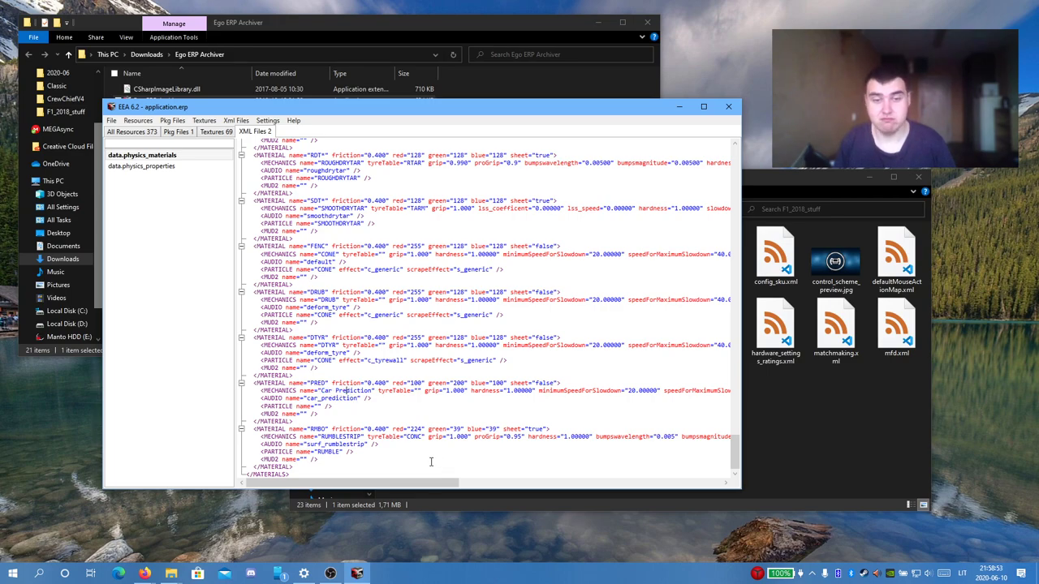
{"action": "left_click_drag", "start_coordinate": [309, 444], "coordinate": [328, 445]}
{"action": "left_click", "coordinate": [335, 444]}
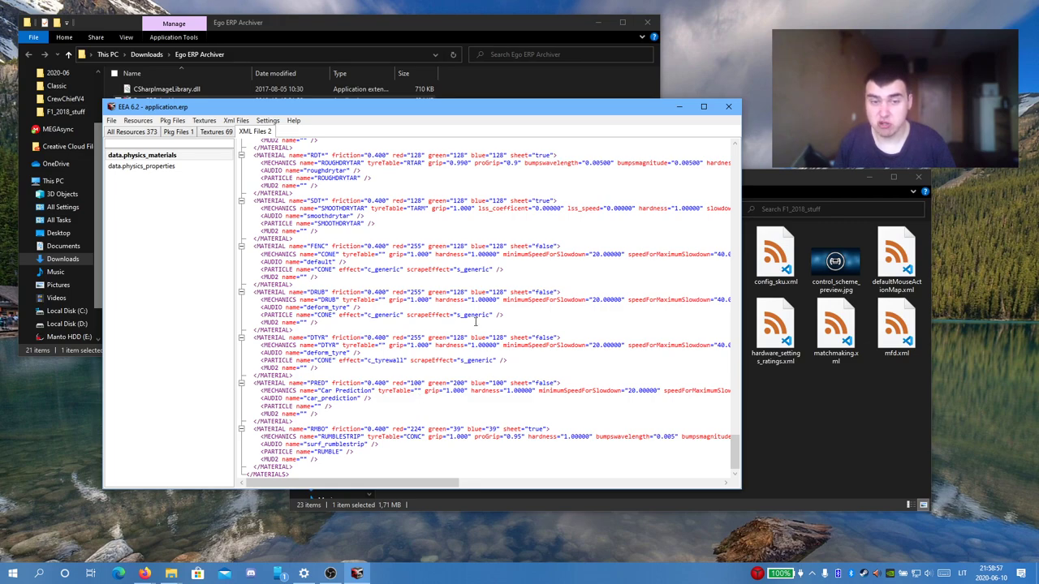
- Look through the wall and surface materials again and compare the friction values of the HDG* heavy gravel and PDT* smooth tarmac entries
{"action": "scroll", "coordinate": [477, 324], "scroll_direction": "up", "scroll_amount": 1}
{"action": "scroll", "coordinate": [446, 327], "scroll_direction": "up", "scroll_amount": 6}
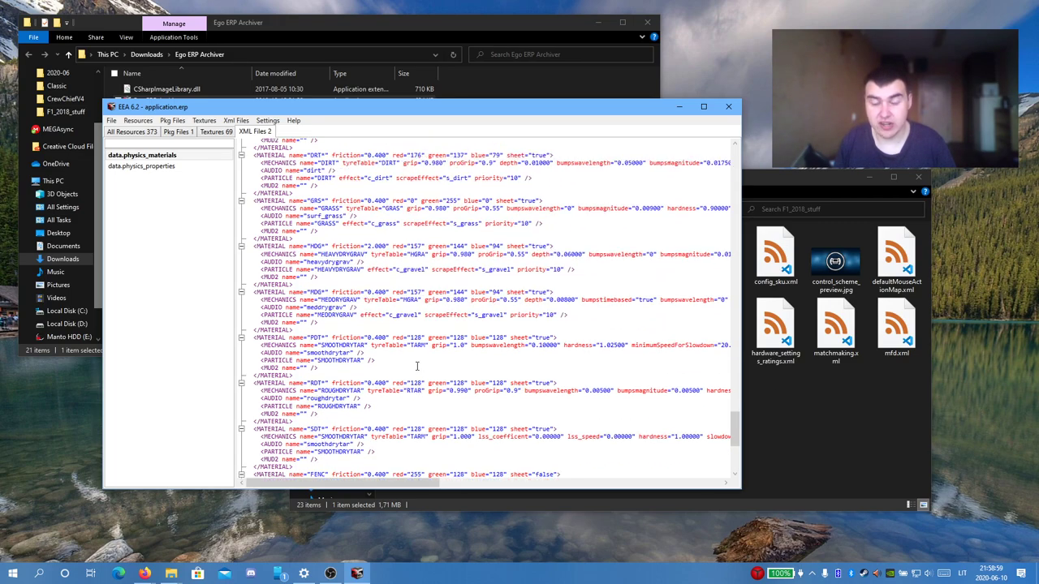
{"action": "scroll", "coordinate": [450, 381], "scroll_direction": "up", "scroll_amount": 3}
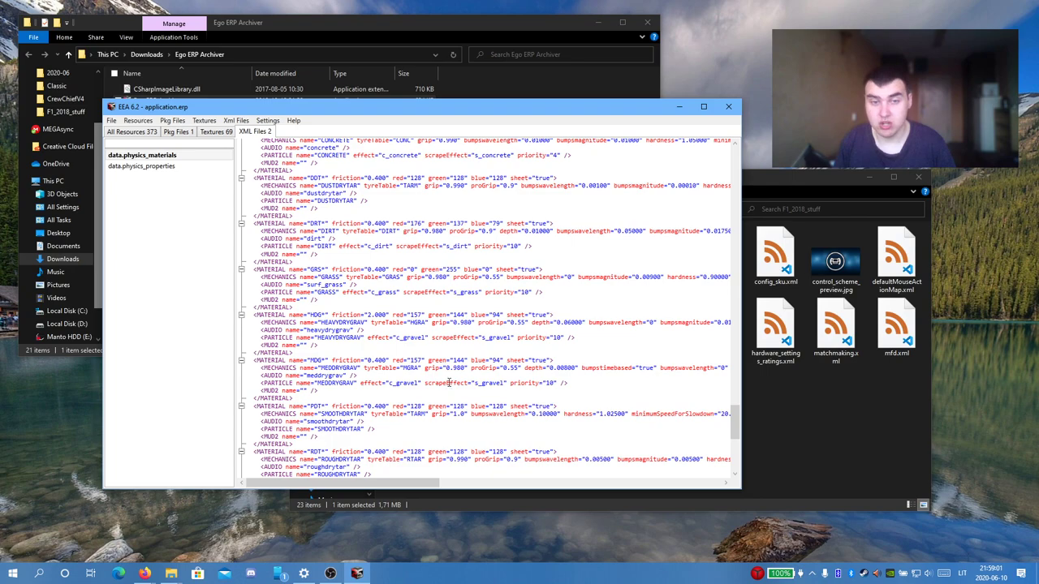
{"action": "scroll", "coordinate": [422, 349], "scroll_direction": "up", "scroll_amount": 11}
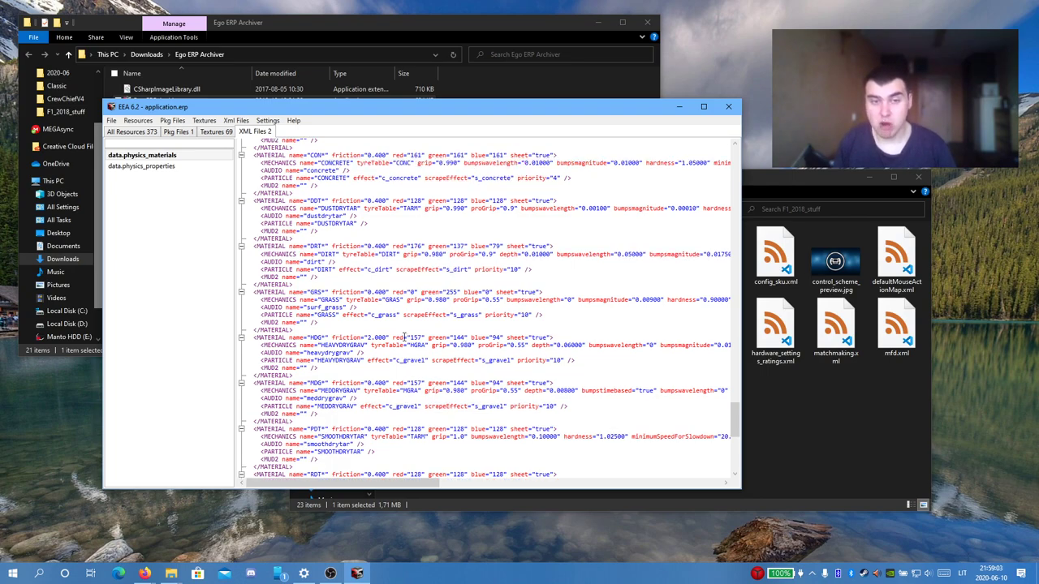
{"action": "scroll", "coordinate": [405, 337], "scroll_direction": "up", "scroll_amount": 1}
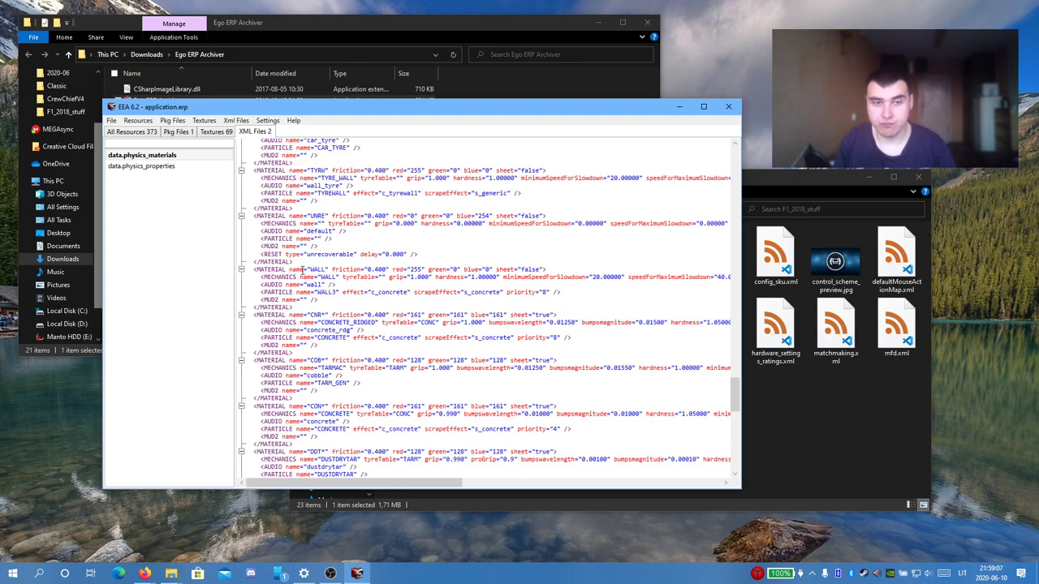
{"action": "scroll", "coordinate": [435, 281], "scroll_direction": "up", "scroll_amount": 7}
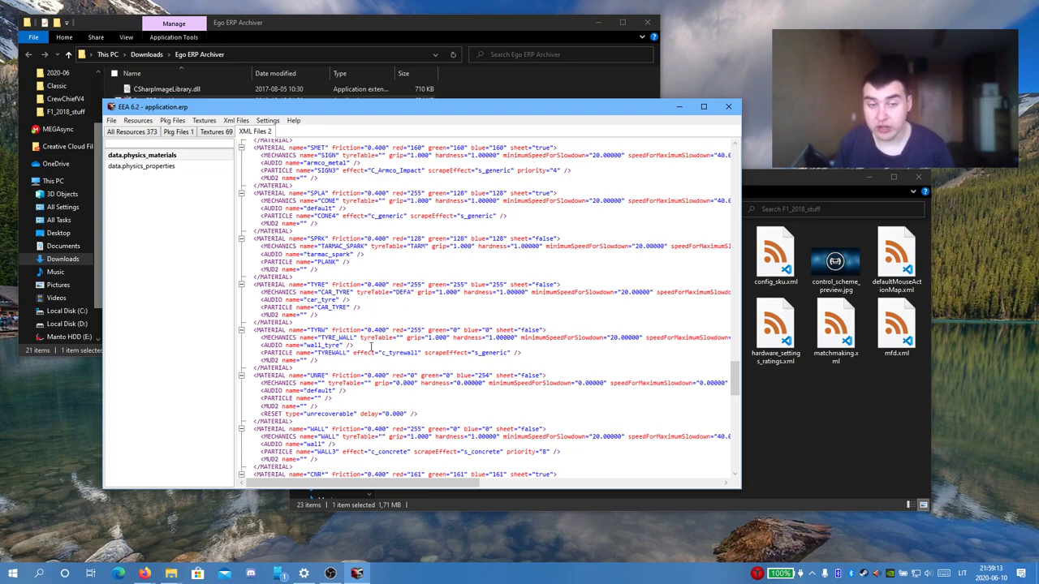
{"action": "scroll", "coordinate": [371, 347], "scroll_direction": "down", "scroll_amount": 10}
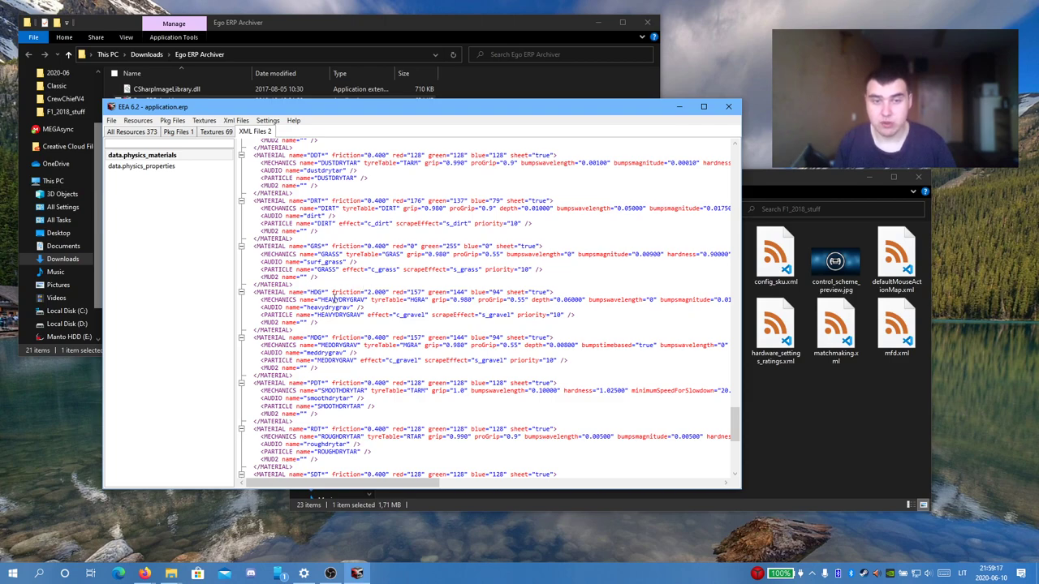
{"action": "left_click_drag", "start_coordinate": [333, 299], "coordinate": [370, 291]}
{"action": "left_click", "coordinate": [362, 302]}
{"action": "type", "text": "2"}
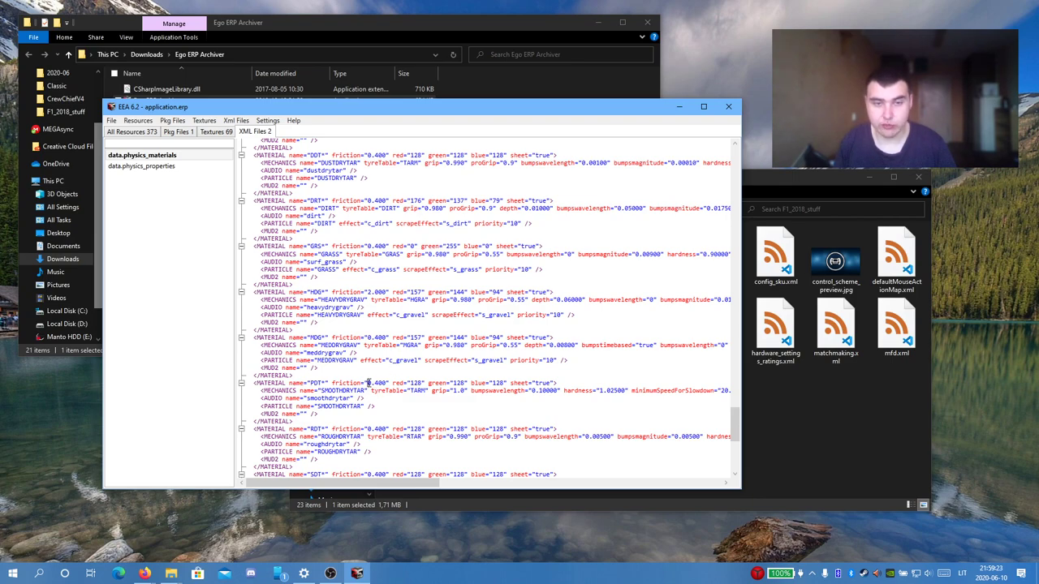
{"action": "left_click_drag", "start_coordinate": [368, 382], "coordinate": [379, 382]}
- Review the preceding material entries from the concrete surfaces back past the rumble strips to the plank materials
{"action": "scroll", "coordinate": [380, 384], "scroll_direction": "up", "scroll_amount": 10}
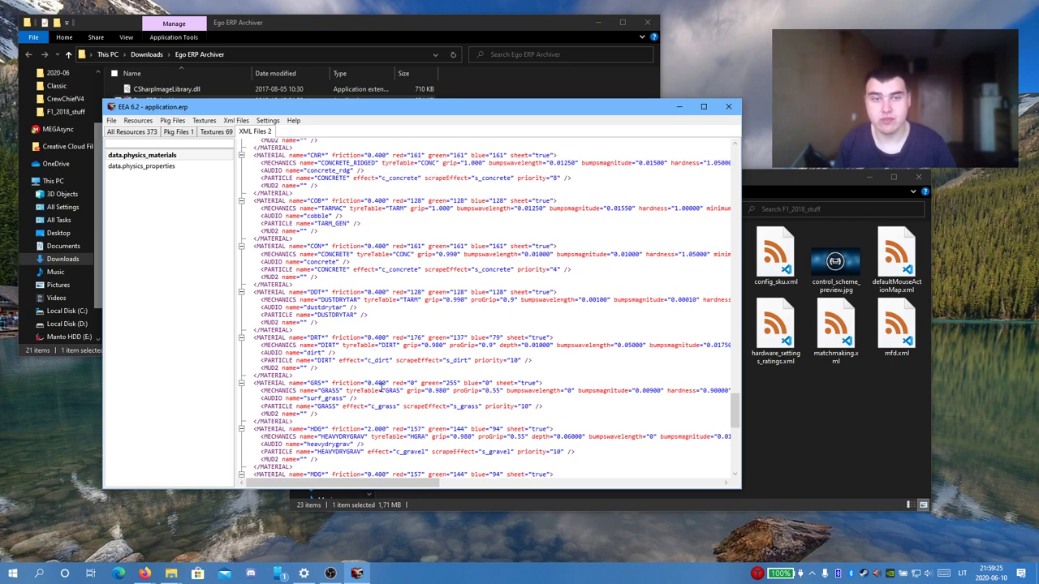
{"action": "scroll", "coordinate": [384, 388], "scroll_direction": "up", "scroll_amount": 7}
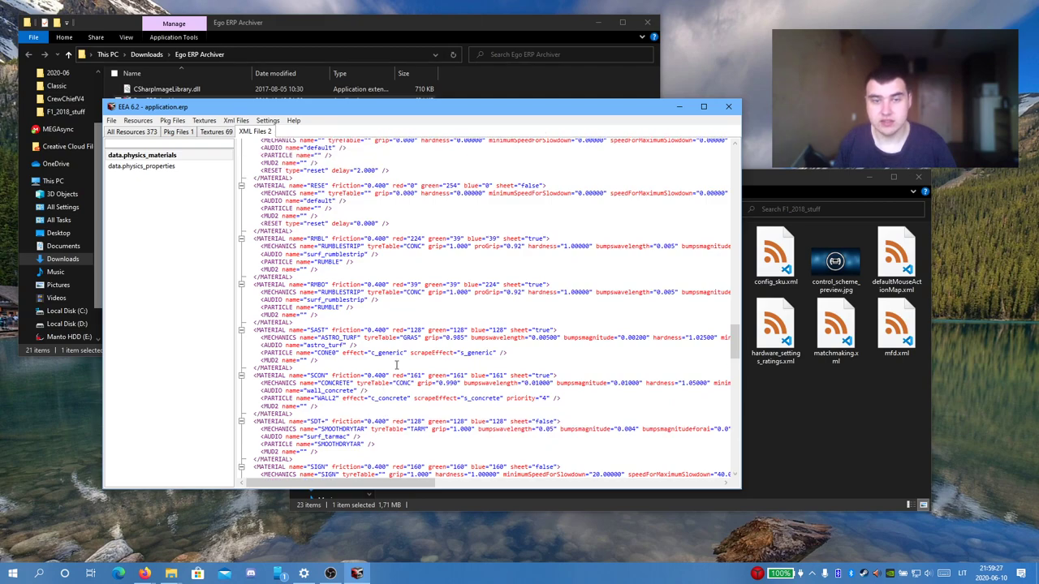
{"action": "scroll", "coordinate": [396, 365], "scroll_direction": "up", "scroll_amount": 2}
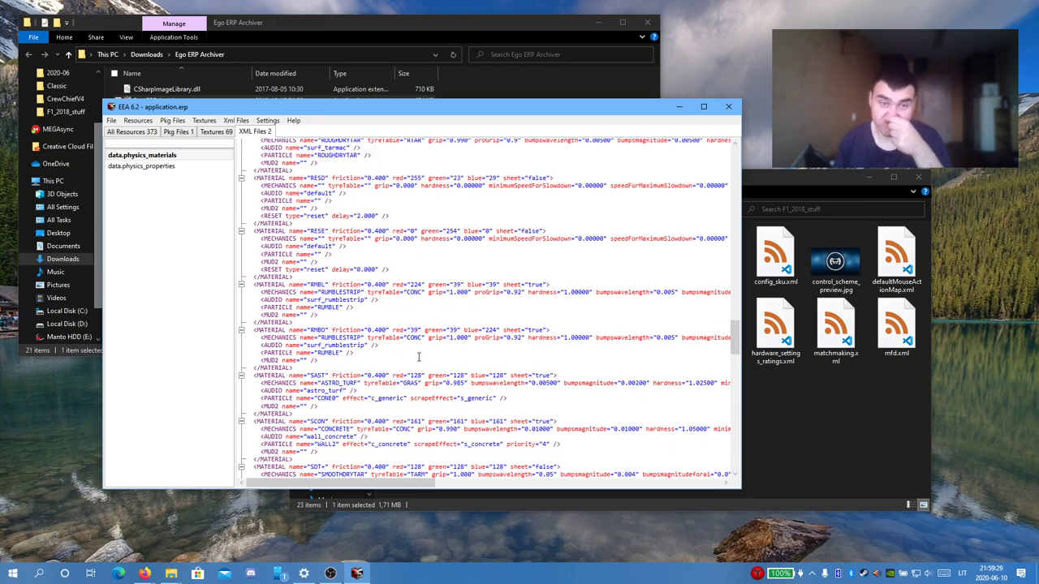
{"action": "scroll", "coordinate": [418, 357], "scroll_direction": "up", "scroll_amount": 9}
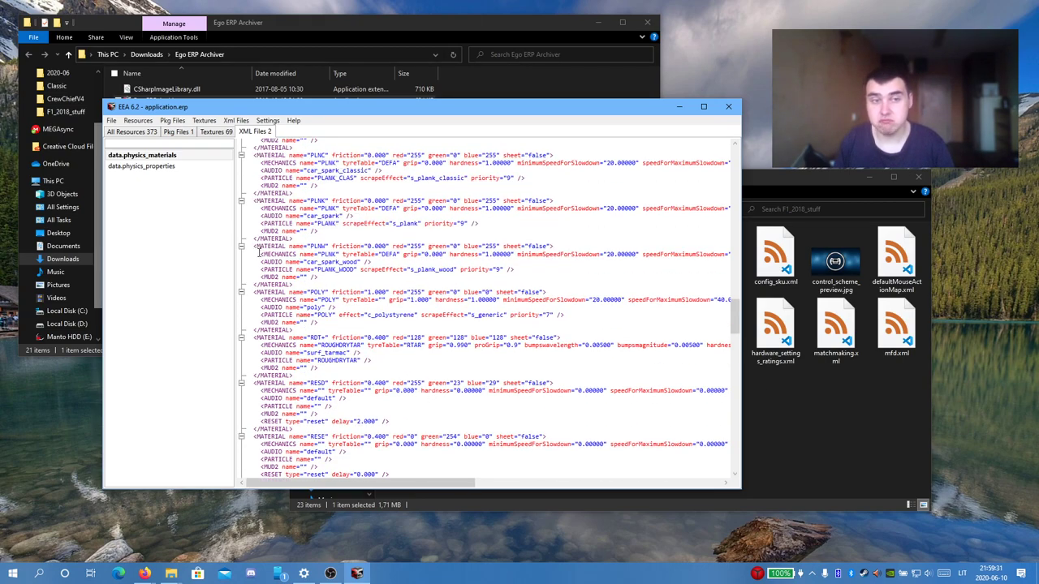
- Display the XML file data.physics_properties and examine its shape property entries, including the material assigned to sPolystyrene
{"action": "left_click", "coordinate": [173, 170]}
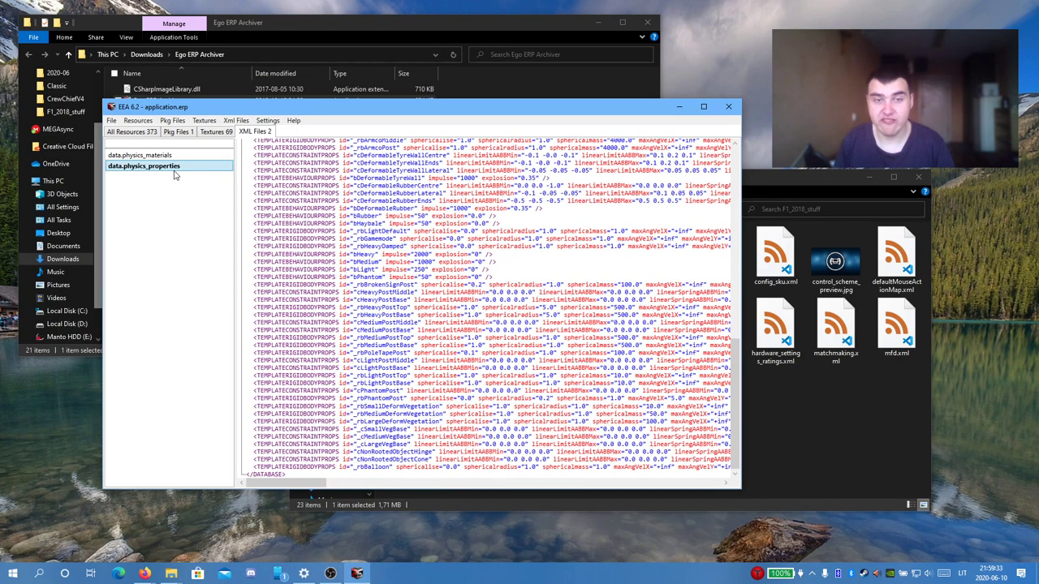
{"action": "scroll", "coordinate": [456, 244], "scroll_direction": "up", "scroll_amount": 15}
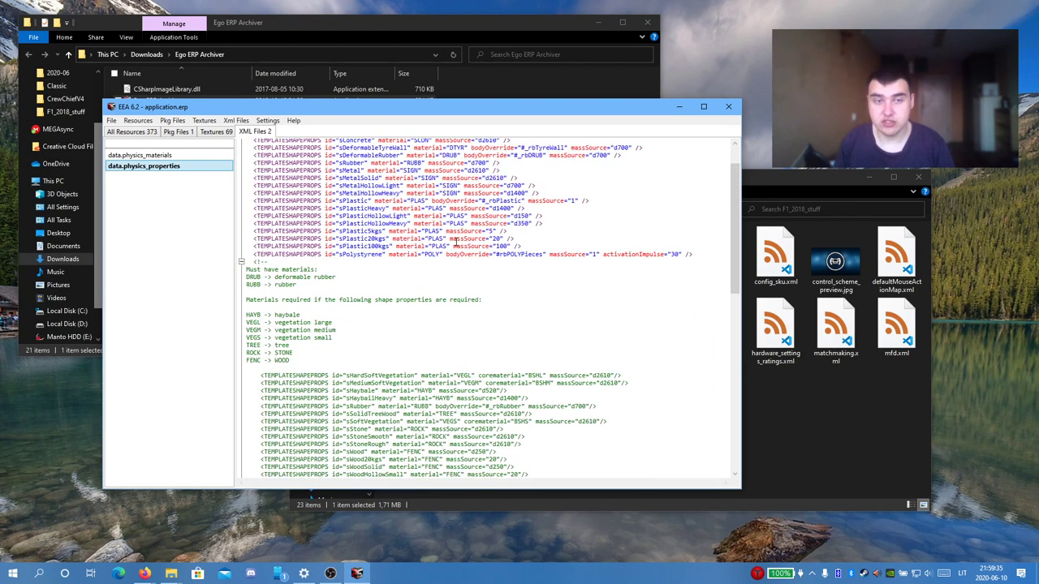
{"action": "scroll", "coordinate": [456, 244], "scroll_direction": "up", "scroll_amount": 2}
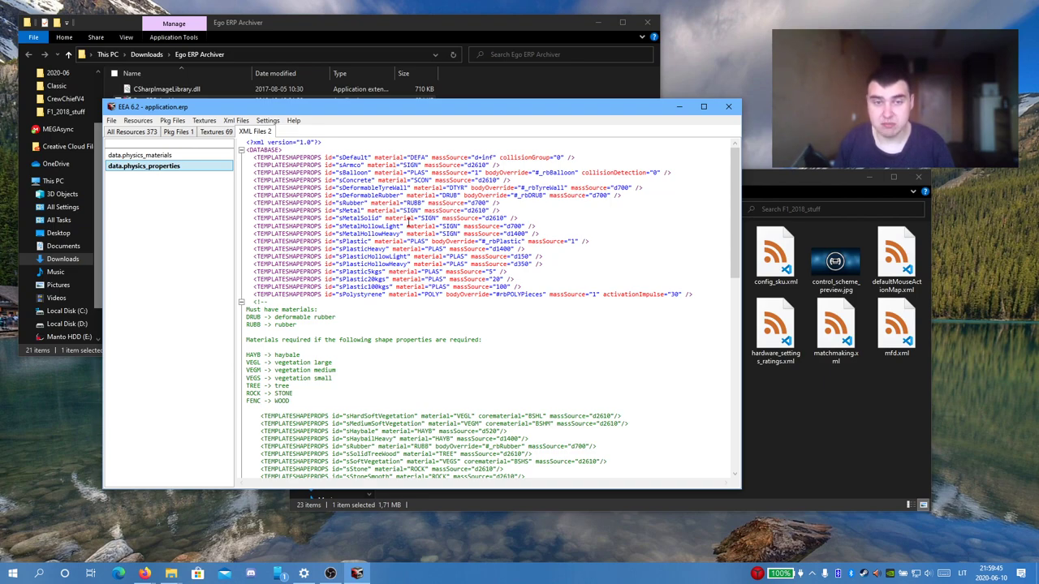
{"action": "left_click", "coordinate": [408, 221]}
{"action": "left_click", "coordinate": [441, 228]}
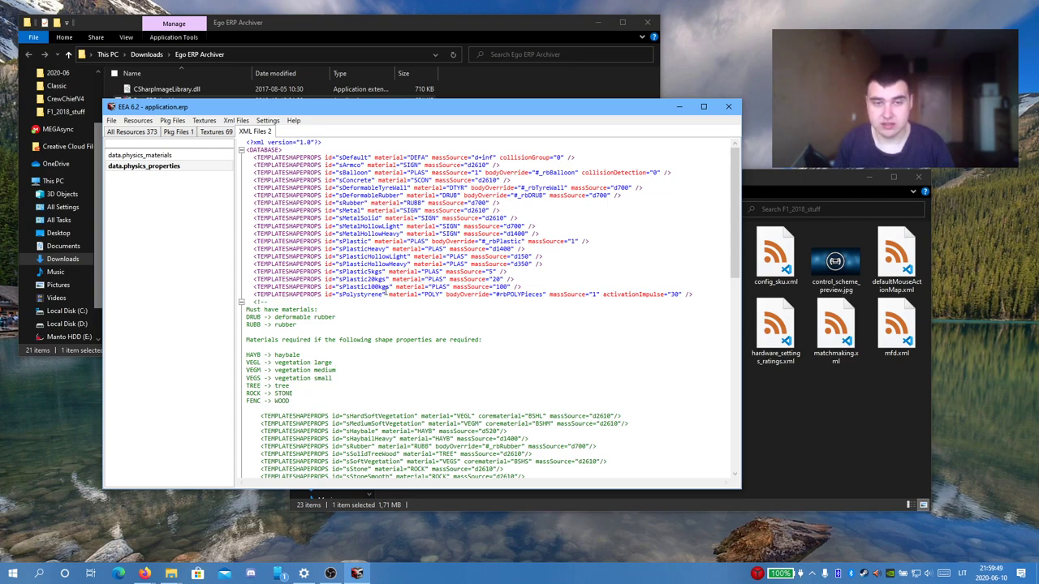
{"action": "scroll", "coordinate": [386, 289], "scroll_direction": "down", "scroll_amount": 2}
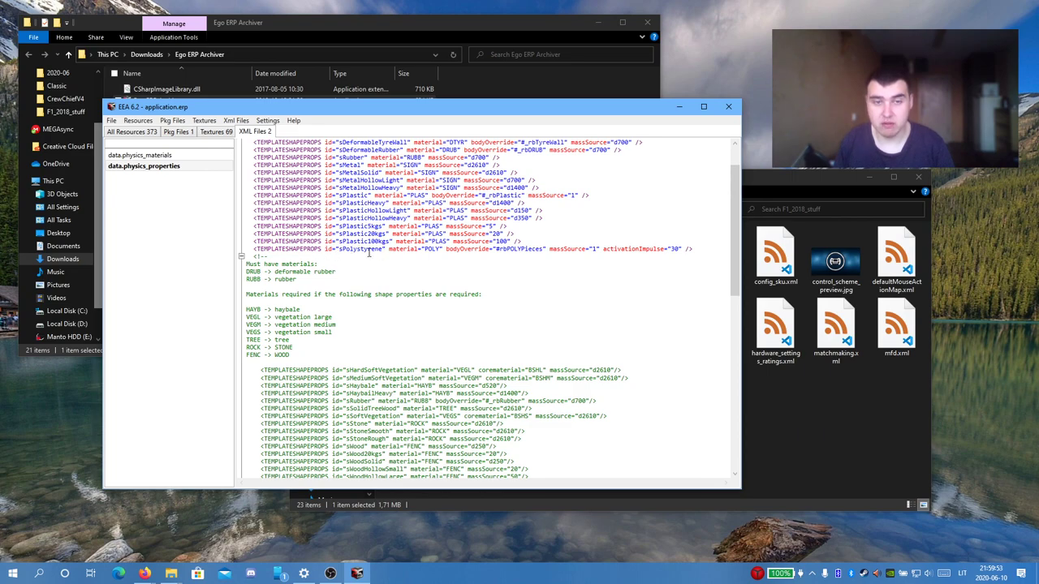
{"action": "left_click_drag", "start_coordinate": [391, 249], "coordinate": [435, 249]}
{"action": "double_click", "coordinate": [431, 250]}
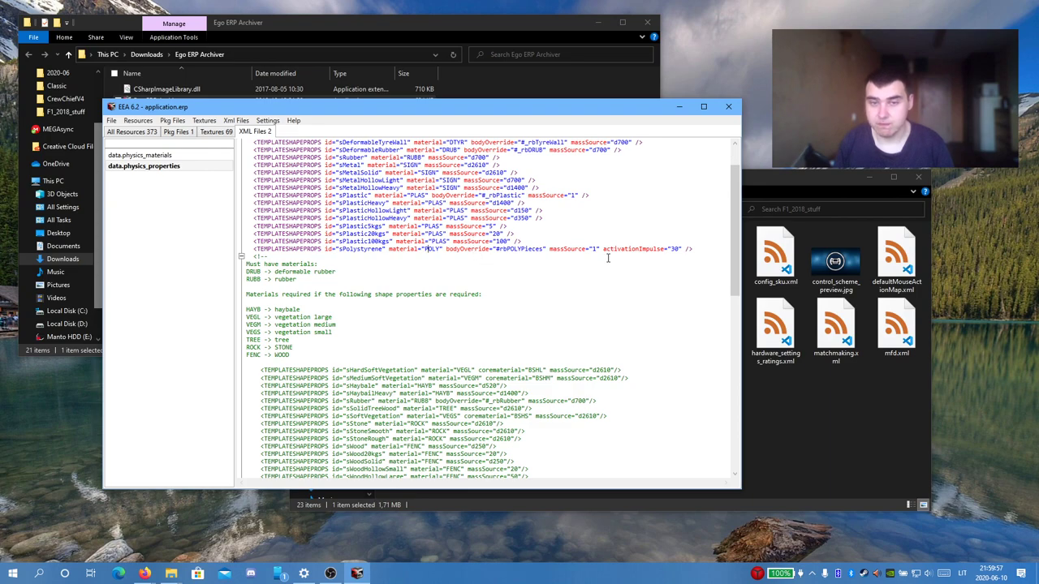
- Examine the comment listing the required materials and their codes, such as HAYB for haybale and VEGL for large vegetation
{"action": "scroll", "coordinate": [607, 258], "scroll_direction": "down", "scroll_amount": 2}
{"action": "scroll", "coordinate": [332, 207], "scroll_direction": "down", "scroll_amount": 1}
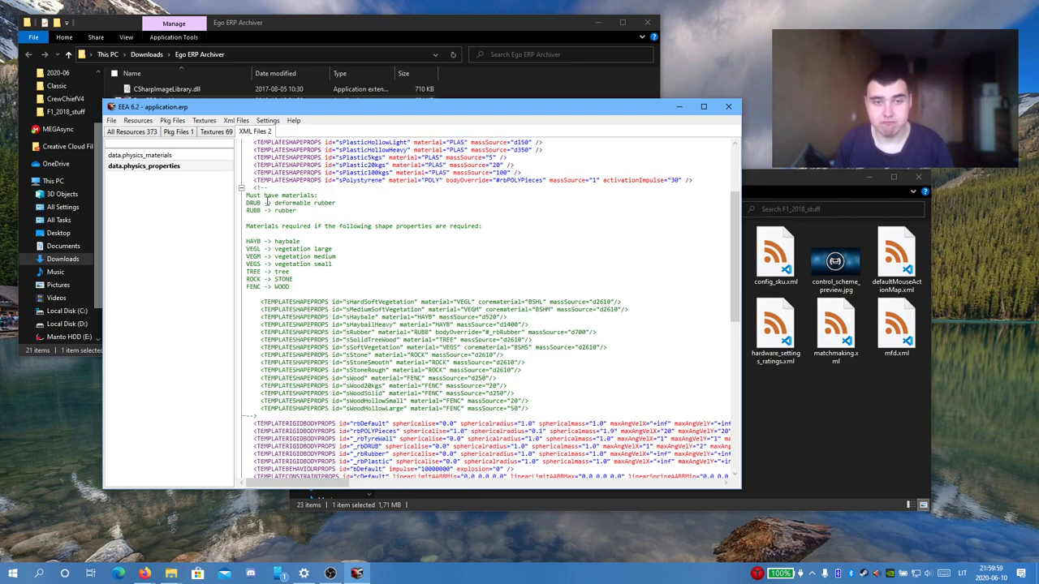
{"action": "scroll", "coordinate": [345, 218], "scroll_direction": "down", "scroll_amount": 3}
{"action": "scroll", "coordinate": [332, 223], "scroll_direction": "up", "scroll_amount": 4}
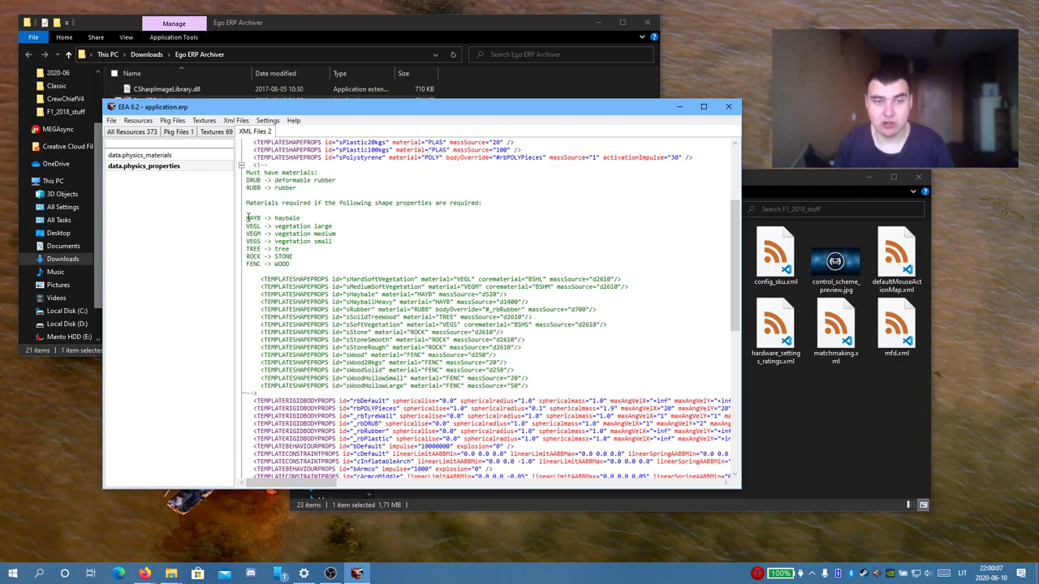
{"action": "left_click_drag", "start_coordinate": [247, 217], "coordinate": [289, 220]}
{"action": "left_click", "coordinate": [287, 220]}
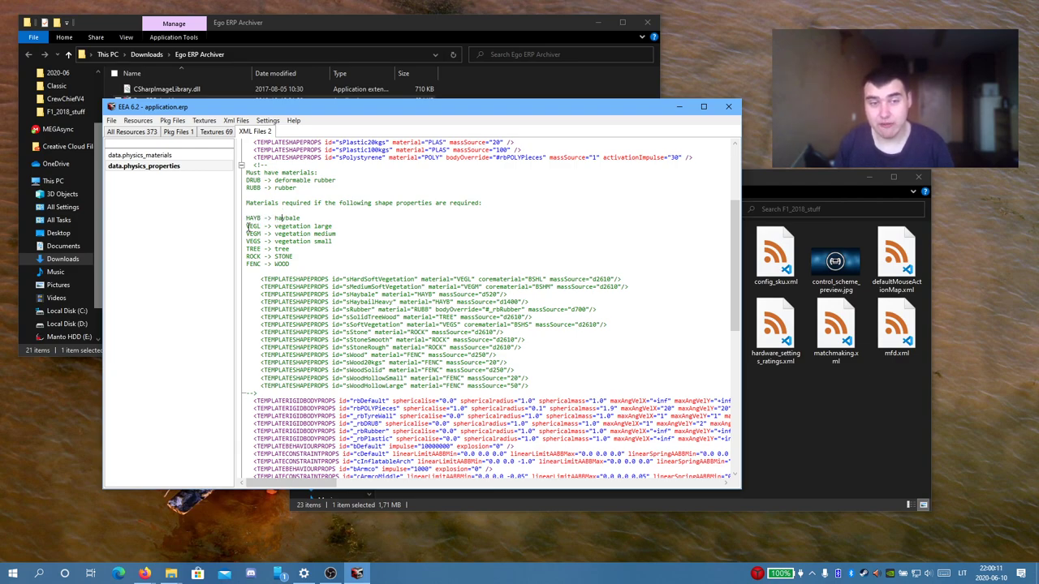
{"action": "left_click_drag", "start_coordinate": [247, 228], "coordinate": [314, 225]}
{"action": "left_click", "coordinate": [264, 235]}
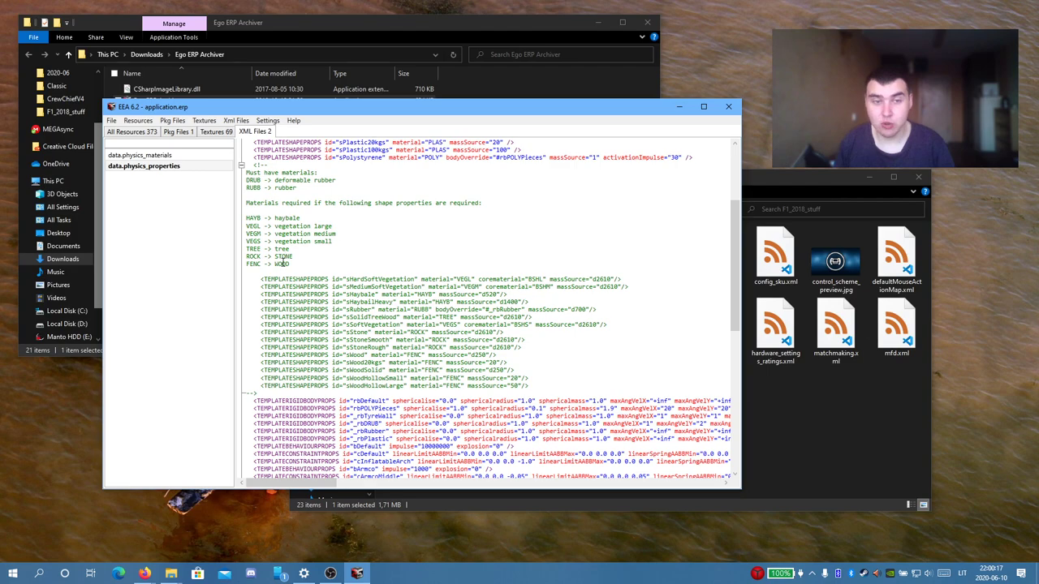
- Examine the commented-out shape properties and the rigid body, constraint and behaviour entries down to the end of the file
{"action": "scroll", "coordinate": [413, 284], "scroll_direction": "down", "scroll_amount": 3}
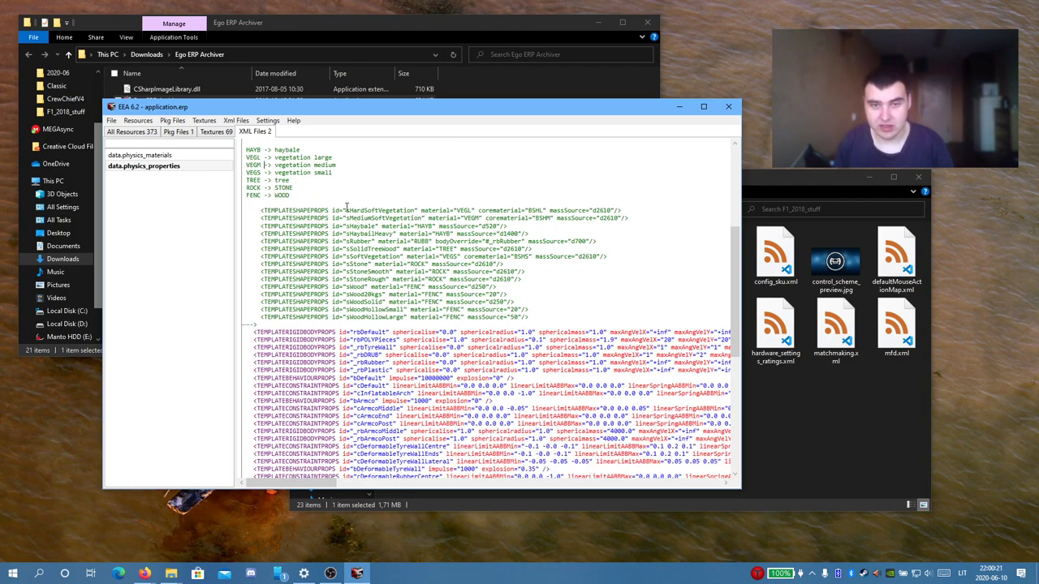
{"action": "left_click_drag", "start_coordinate": [246, 209], "coordinate": [392, 261]}
{"action": "left_click", "coordinate": [393, 263]}
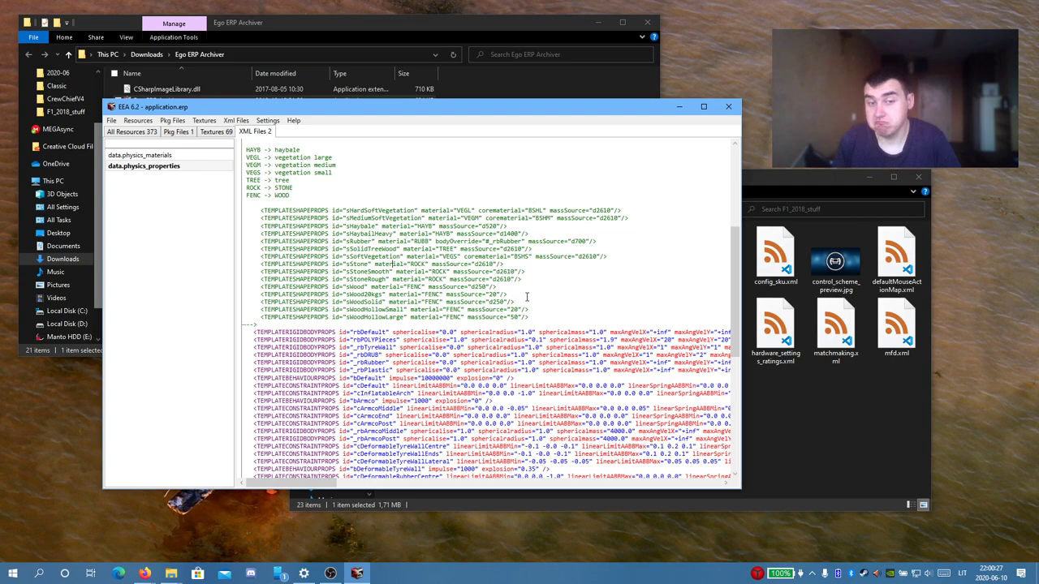
{"action": "scroll", "coordinate": [526, 299], "scroll_direction": "down", "scroll_amount": 12}
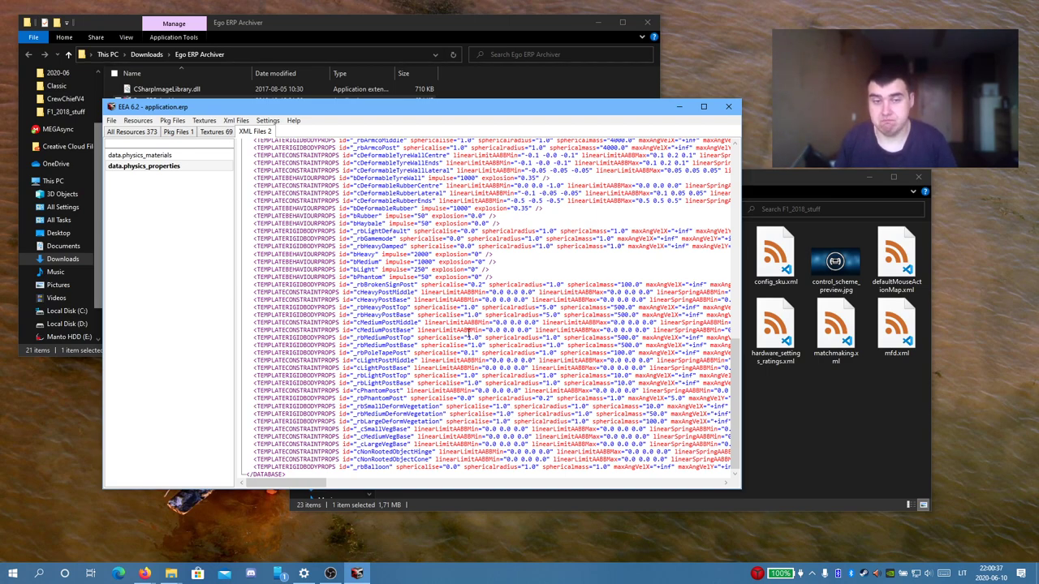
{"action": "scroll", "coordinate": [470, 331], "scroll_direction": "up", "scroll_amount": 3}
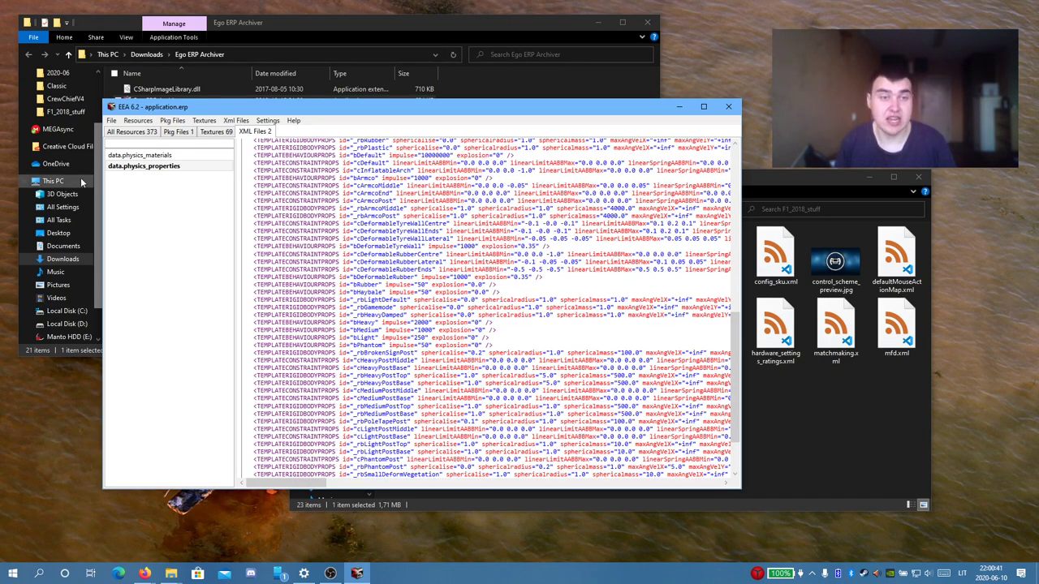
- Open ffb.erp from the F1_2018_stuff folder and display the list of all its resources
{"action": "key", "text": "ctrl+o"}
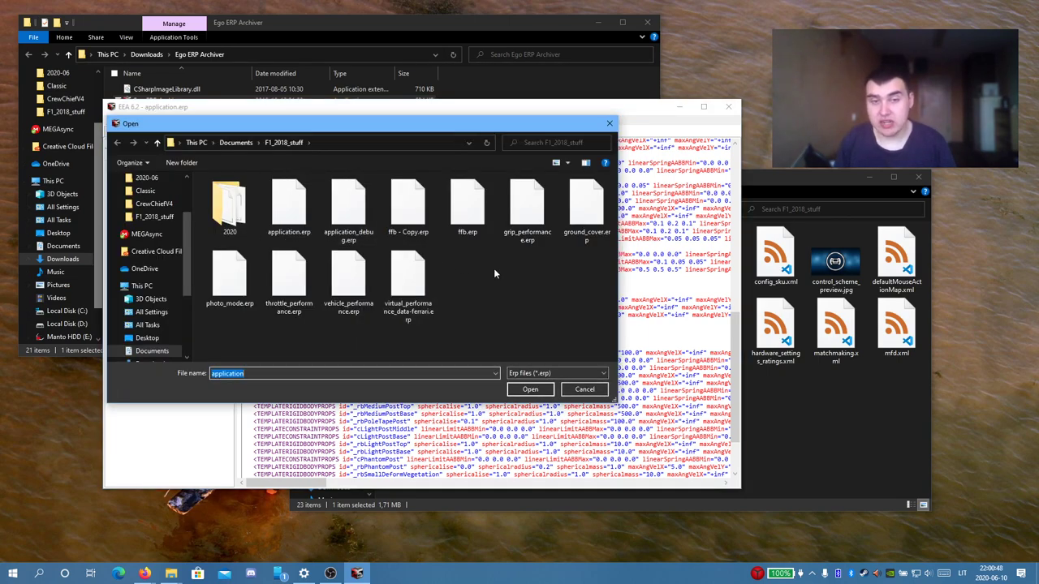
{"action": "double_click", "coordinate": [469, 211]}
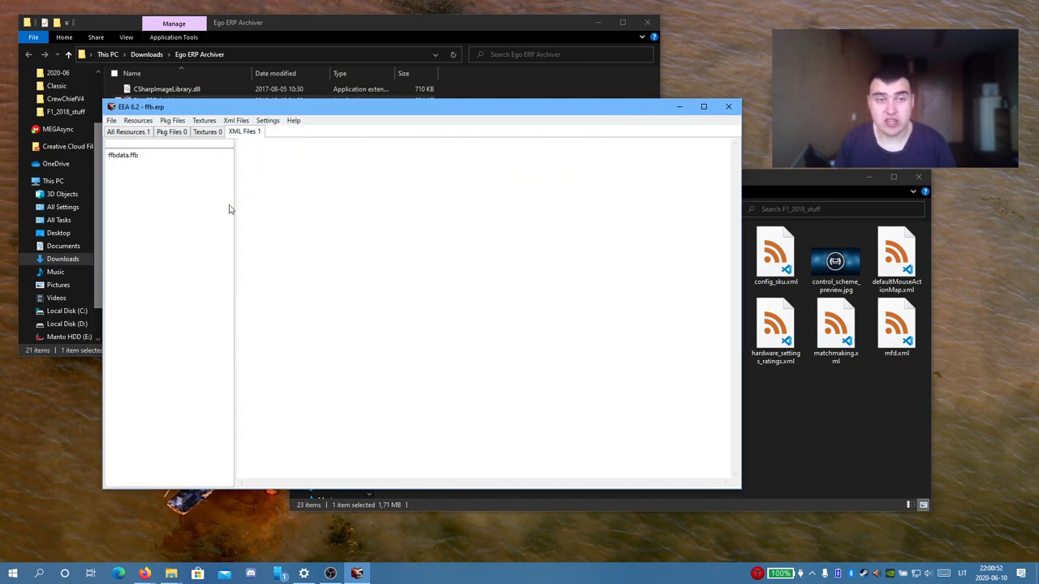
{"action": "left_click", "coordinate": [128, 133]}
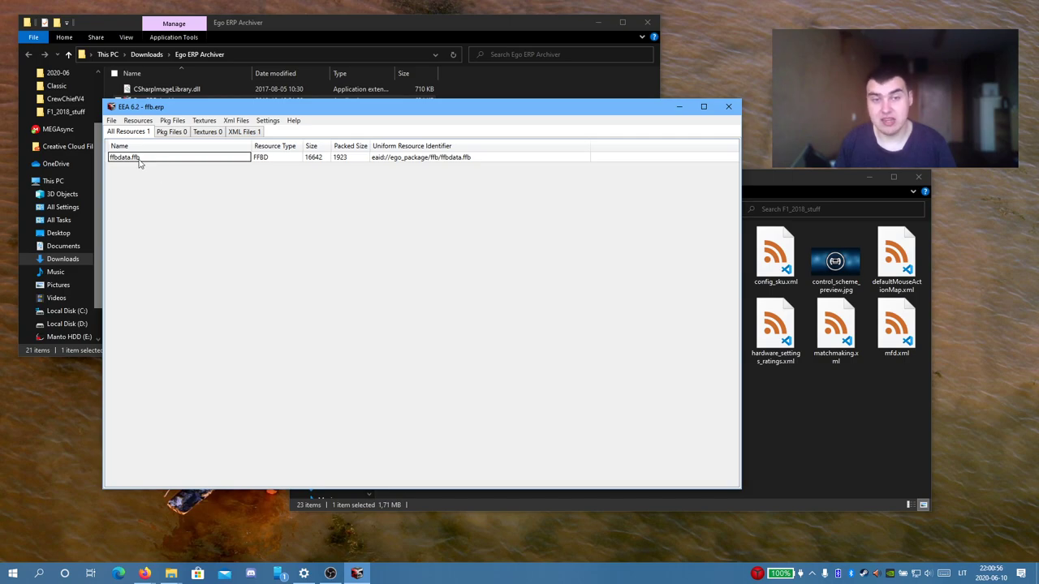
- Display the XML content of ffbdata.ffb and examine the xinput_pad device and the xinput_xone_pad channel entries
{"action": "left_click", "coordinate": [242, 133]}
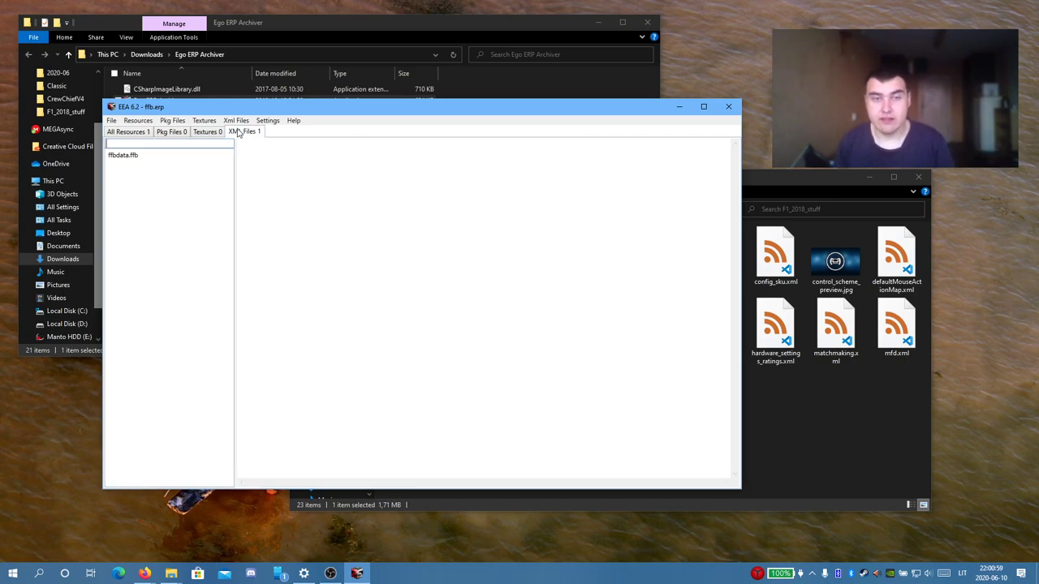
{"action": "left_click", "coordinate": [130, 162]}
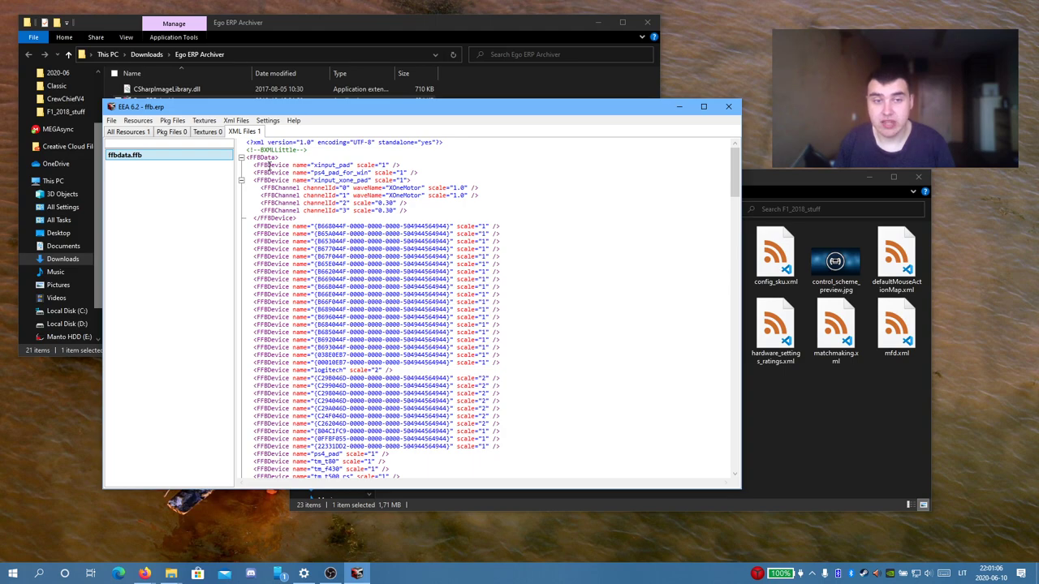
{"action": "left_click_drag", "start_coordinate": [268, 165], "coordinate": [325, 165]}
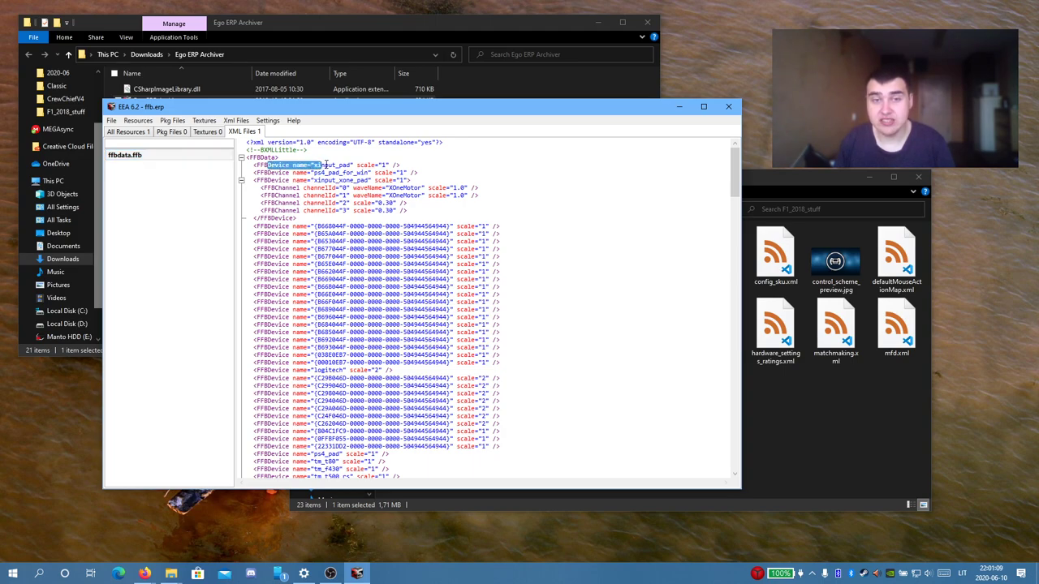
{"action": "left_click", "coordinate": [325, 165]}
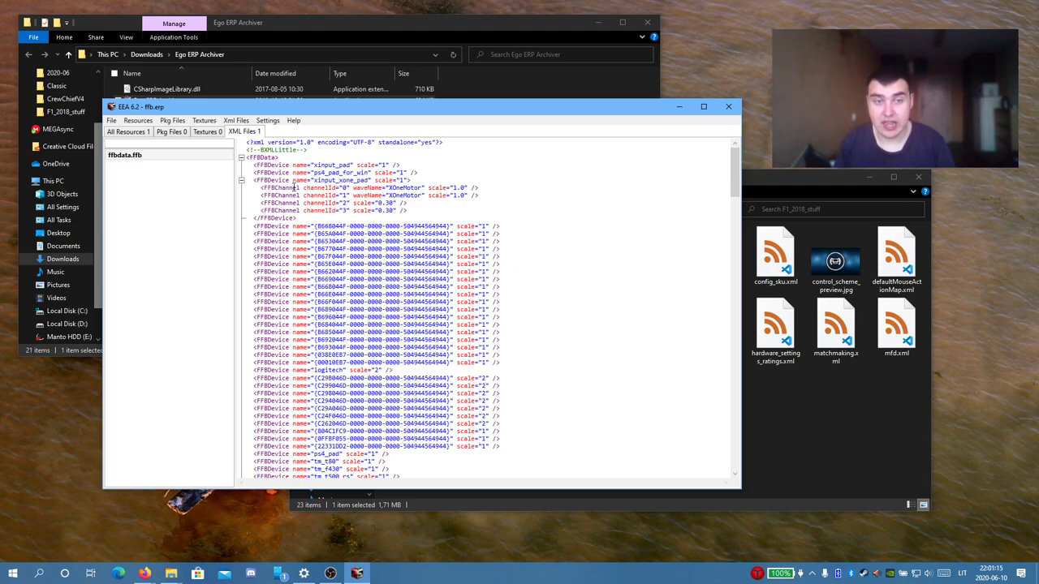
{"action": "left_click_drag", "start_coordinate": [270, 187], "coordinate": [429, 196]}
{"action": "left_click", "coordinate": [429, 196]}
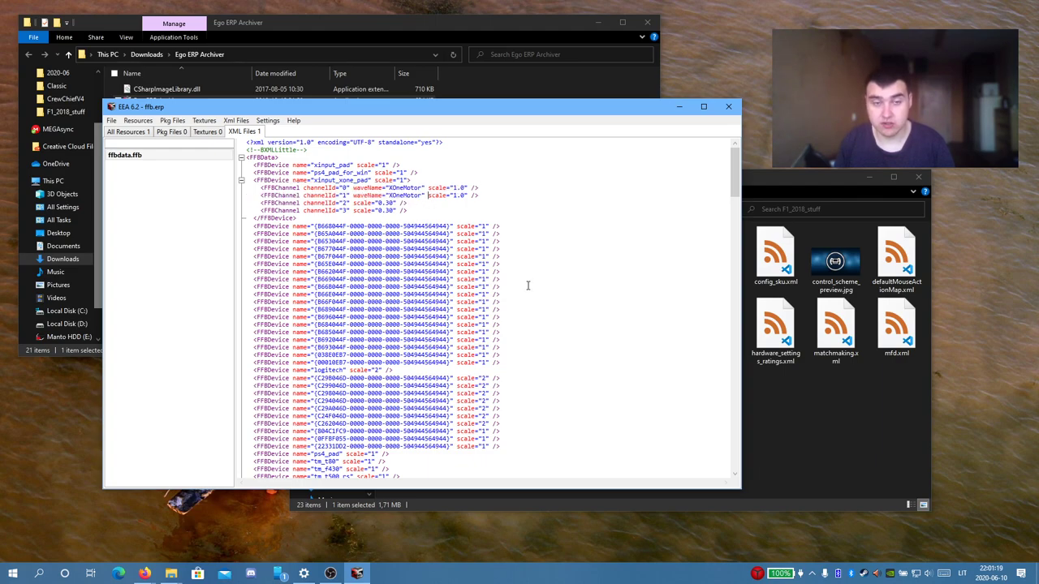
- Examine the list of force feedback devices in ffbdata.ffb, including the Logitech, Thrustmaster and Fanatec wheel entries and their scales
{"action": "scroll", "coordinate": [528, 286], "scroll_direction": "down", "scroll_amount": 9}
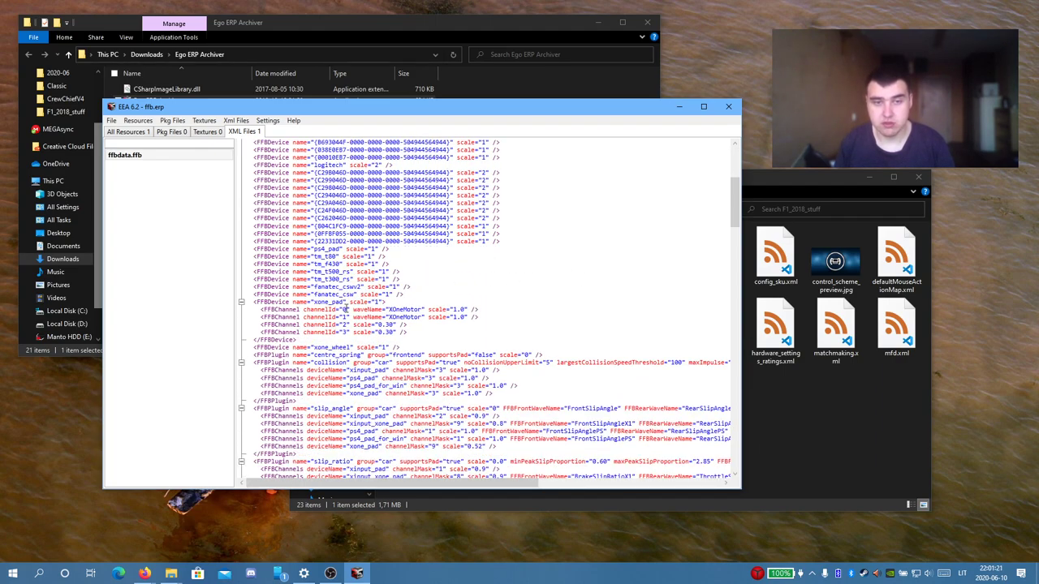
{"action": "scroll", "coordinate": [345, 300], "scroll_direction": "up", "scroll_amount": 9}
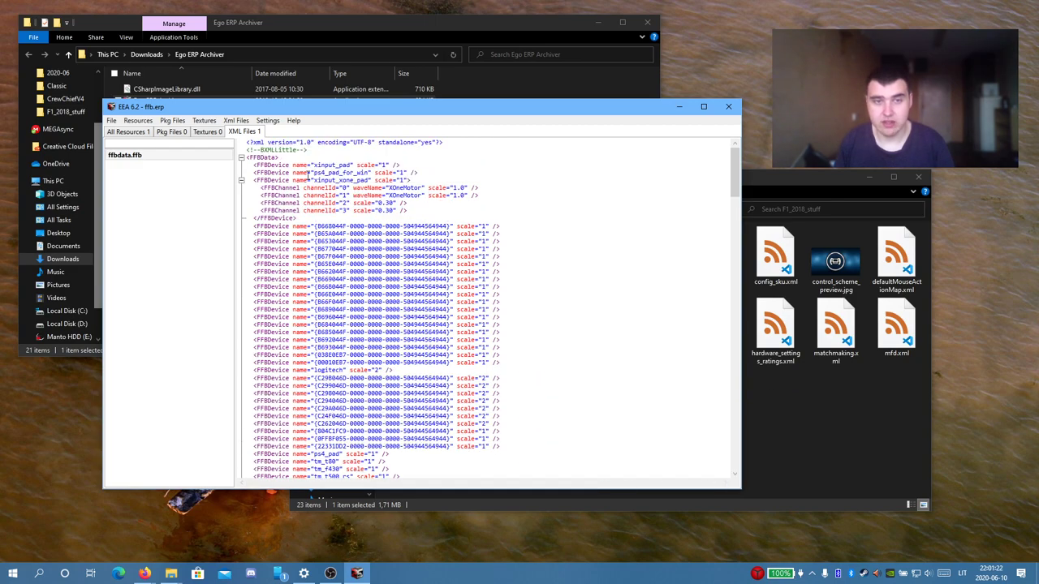
{"action": "scroll", "coordinate": [379, 244], "scroll_direction": "down", "scroll_amount": 8}
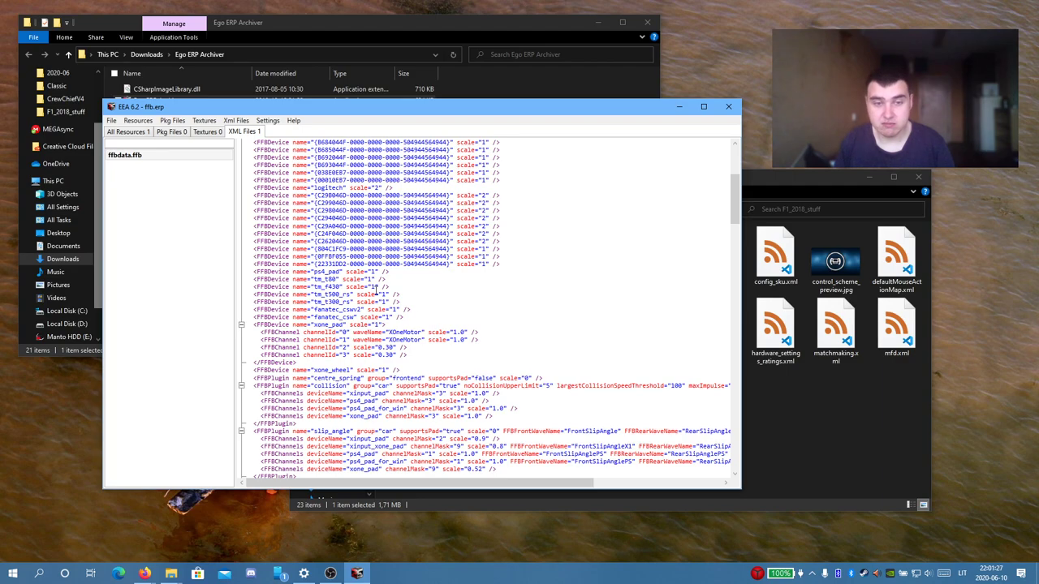
{"action": "scroll", "coordinate": [355, 321], "scroll_direction": "down", "scroll_amount": 2}
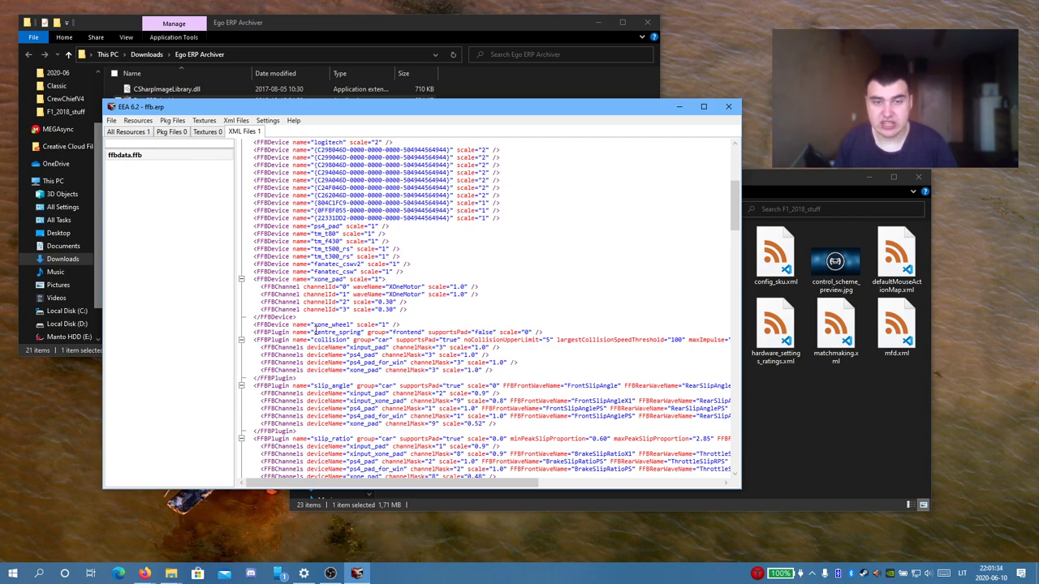
- Examine the centre_spring plugin's attributes and the channel masks of the collision plugin's pad devices
{"action": "left_click_drag", "start_coordinate": [321, 333], "coordinate": [476, 334]}
{"action": "left_click", "coordinate": [414, 331]}
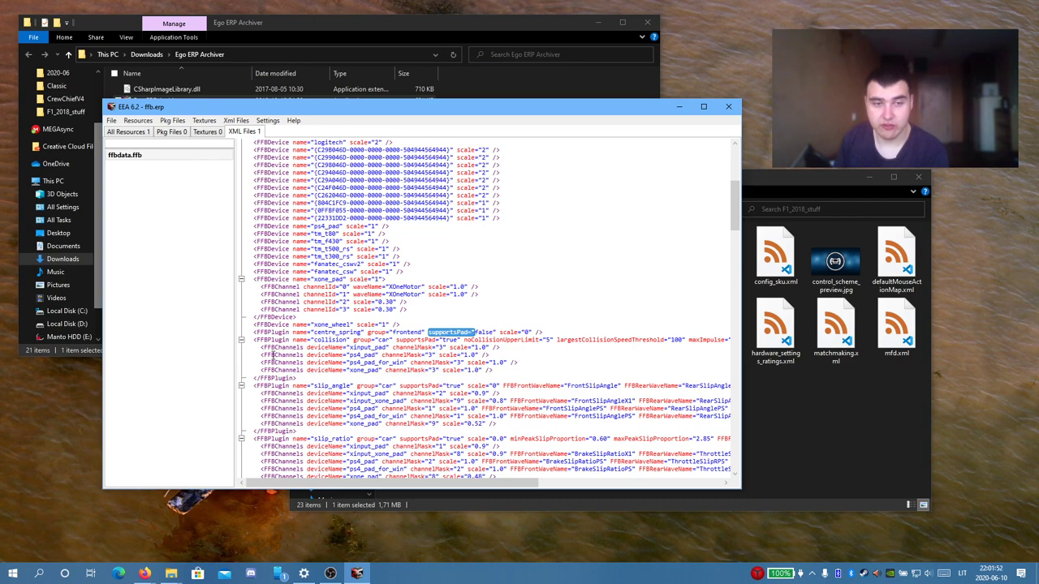
{"action": "left_click", "coordinate": [354, 347]}
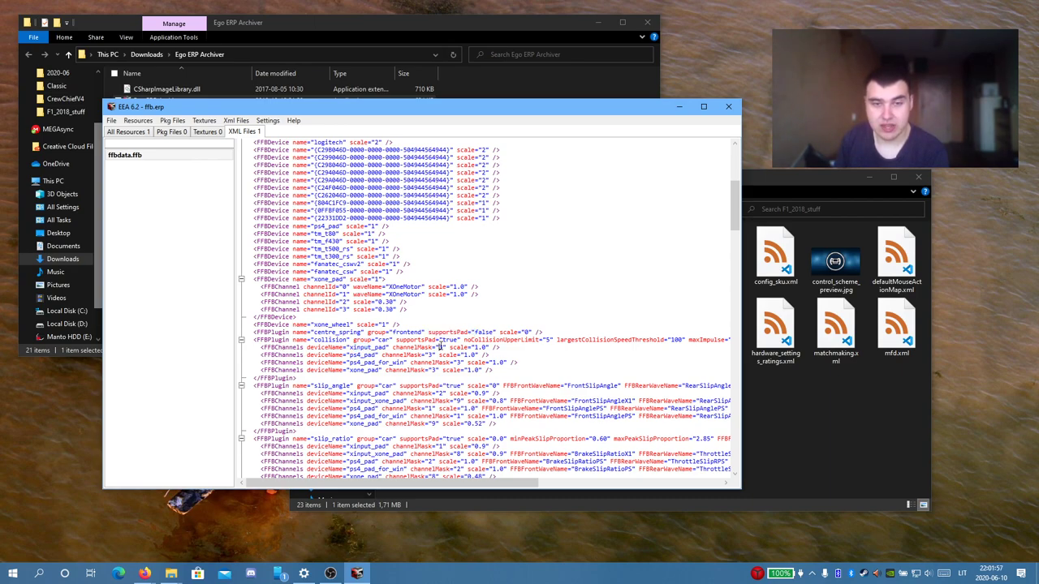
{"action": "double_click", "coordinate": [431, 371]}
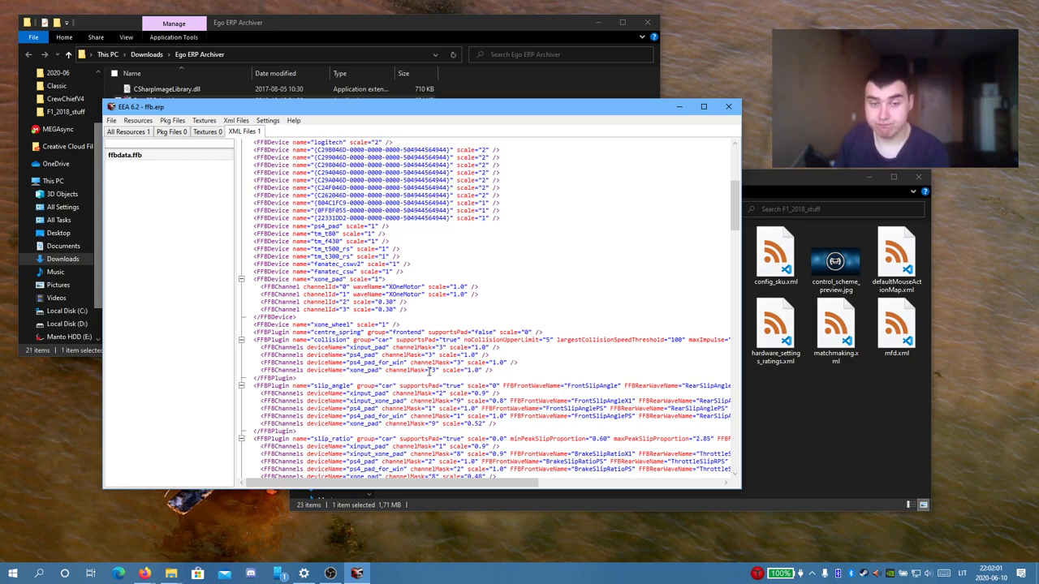
- Examine the remaining FFBPlugin entries, such as surface and tyre_force_real, and the FFBWave point definitions from XOneMotor to BrakeSlipRatio
{"action": "scroll", "coordinate": [432, 370], "scroll_direction": "down", "scroll_amount": 7}
{"action": "scroll", "coordinate": [431, 370], "scroll_direction": "down", "scroll_amount": 3}
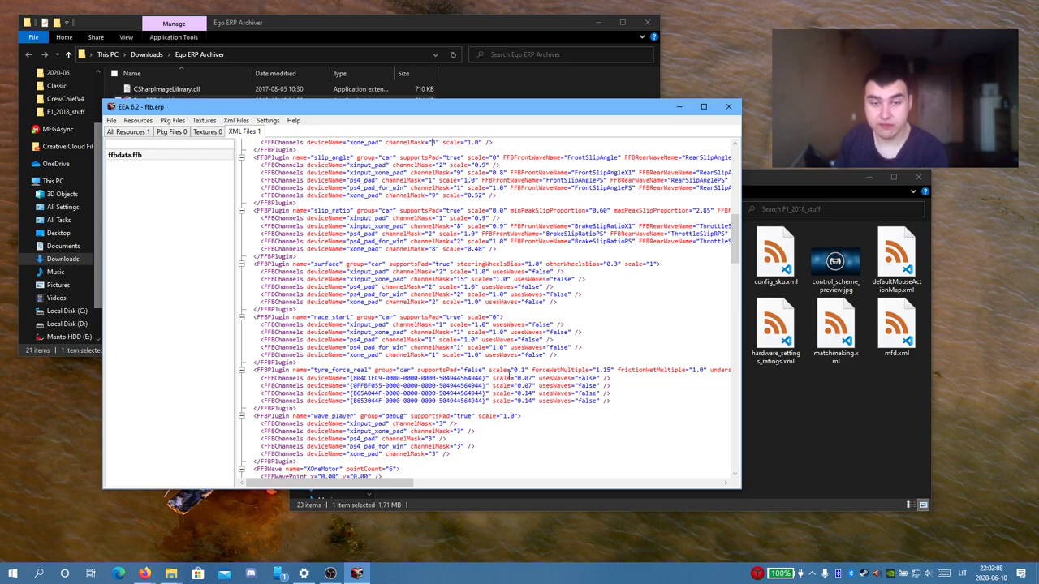
{"action": "scroll", "coordinate": [347, 376], "scroll_direction": "down", "scroll_amount": 3}
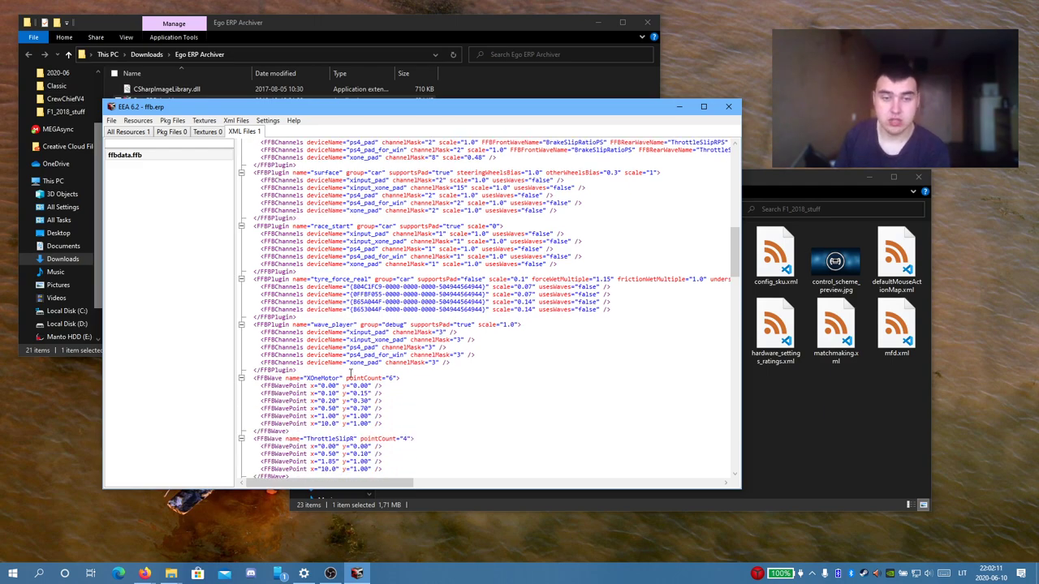
{"action": "scroll", "coordinate": [377, 350], "scroll_direction": "down", "scroll_amount": 10}
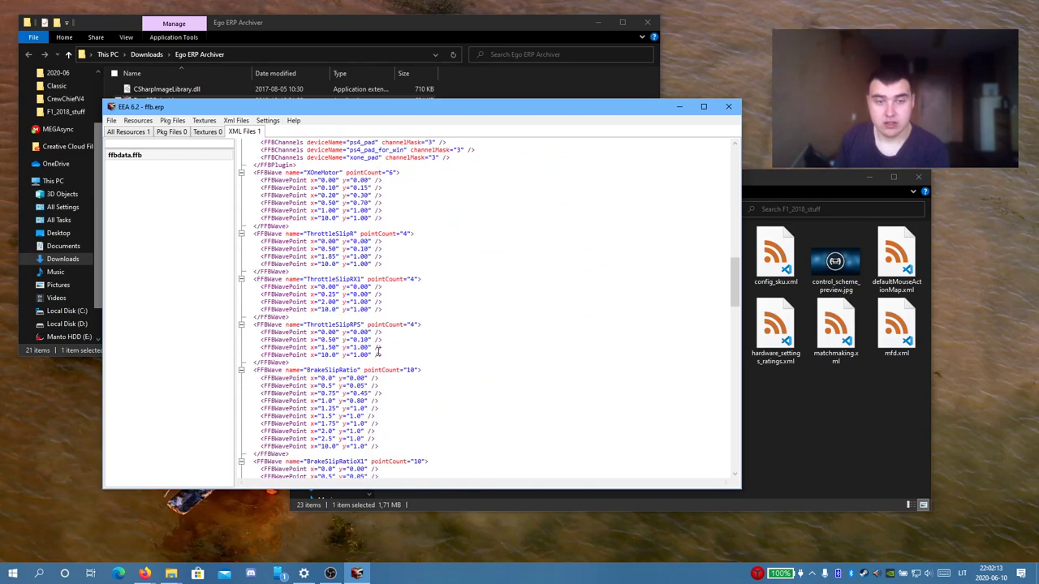
{"action": "scroll", "coordinate": [379, 351], "scroll_direction": "up", "scroll_amount": 1}
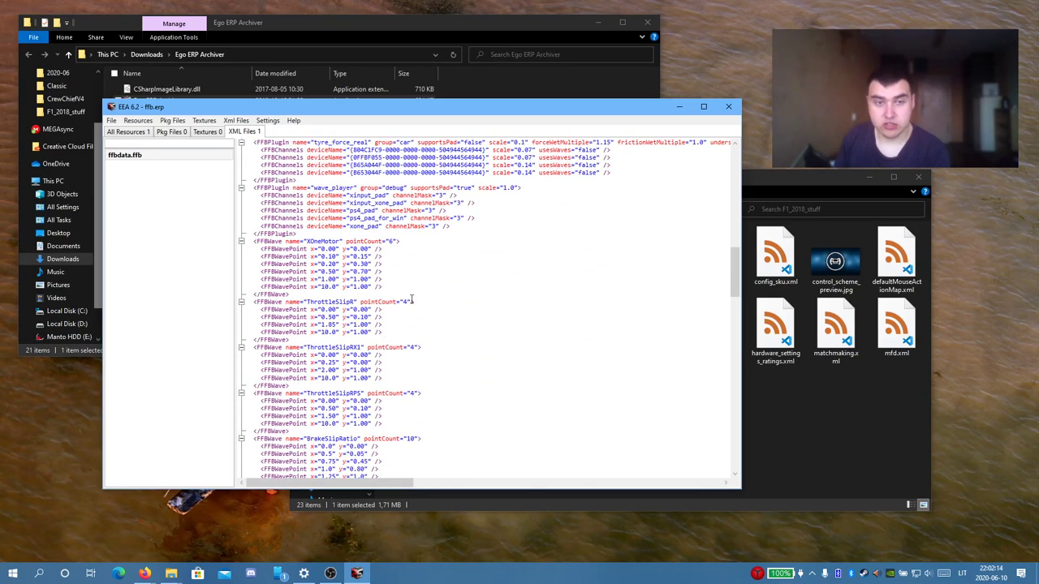
{"action": "scroll", "coordinate": [402, 307], "scroll_direction": "down", "scroll_amount": 5}
{"action": "scroll", "coordinate": [401, 256], "scroll_direction": "up", "scroll_amount": 3}
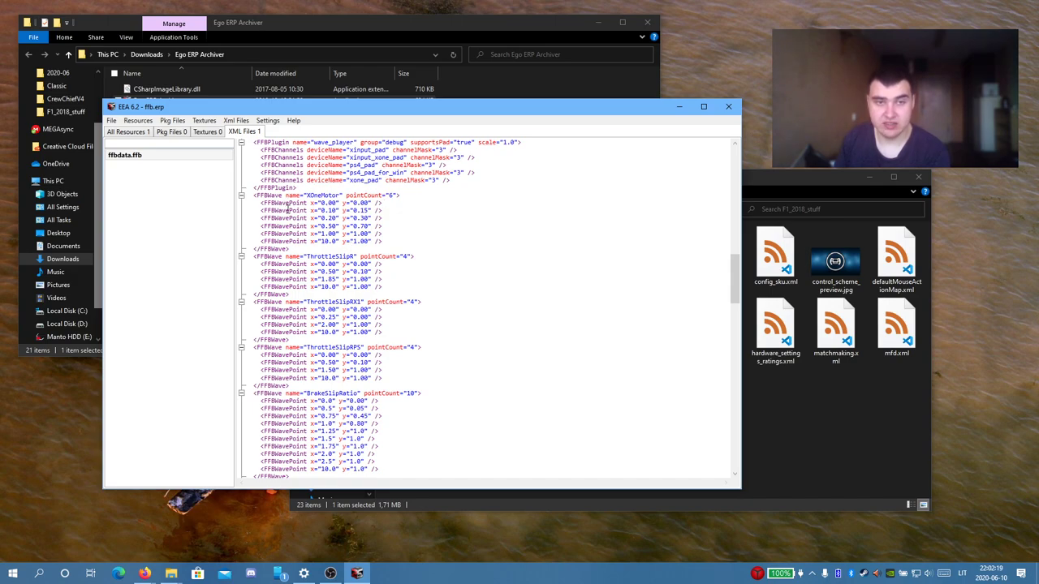
- Read through the FFBWave curves and FFBSurface entries of ffbdata.ffb down to the end of the file
{"action": "scroll", "coordinate": [334, 244], "scroll_direction": "down", "scroll_amount": 3}
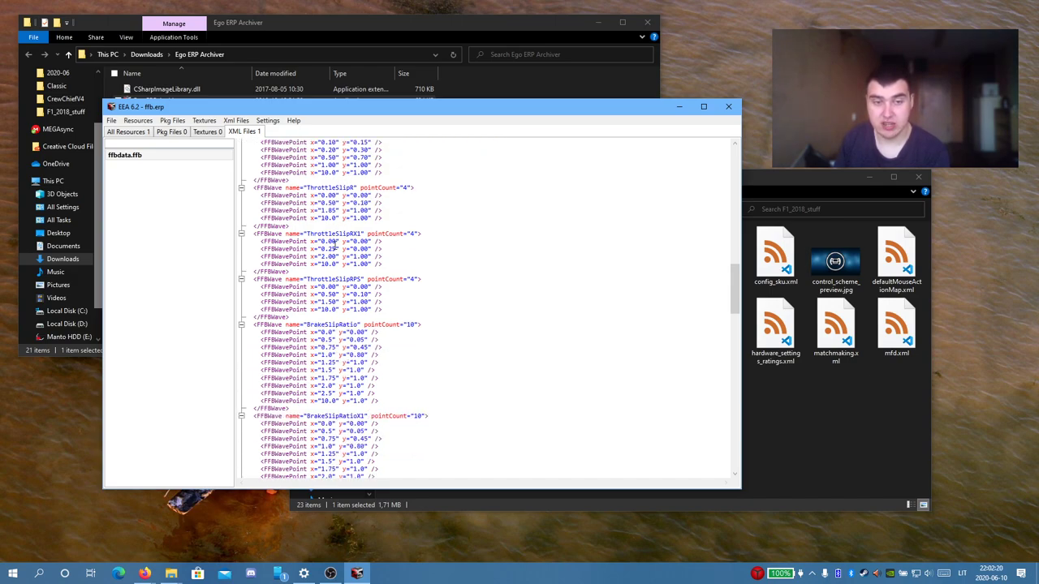
{"action": "scroll", "coordinate": [334, 243], "scroll_direction": "down", "scroll_amount": 6}
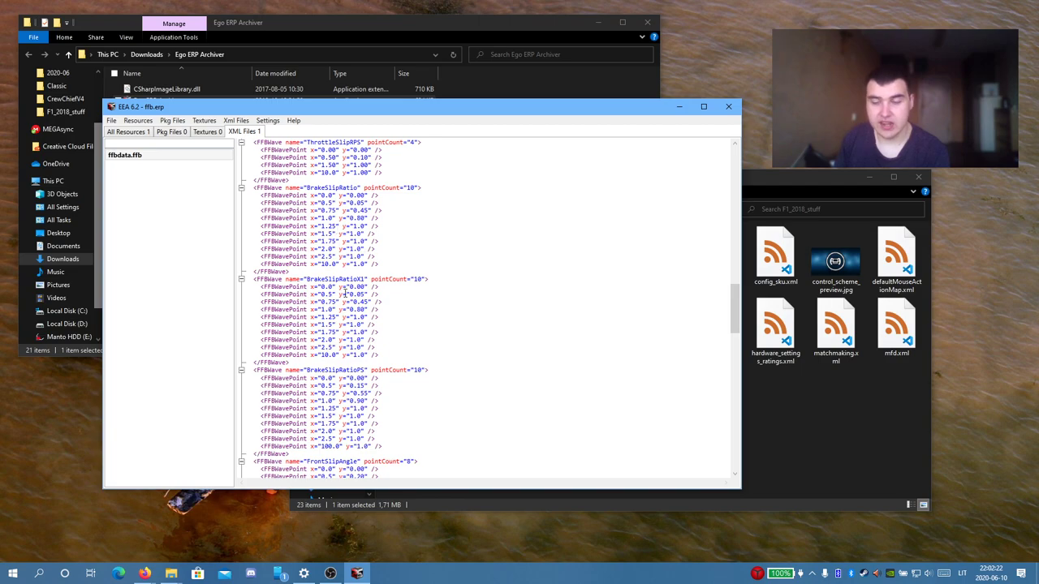
{"action": "scroll", "coordinate": [382, 292], "scroll_direction": "down", "scroll_amount": 20}
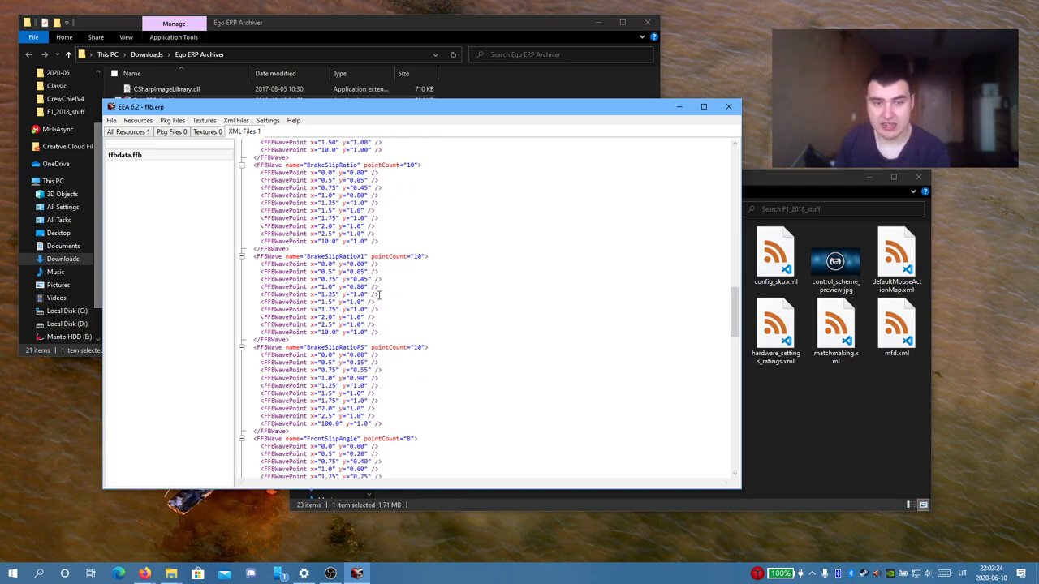
{"action": "scroll", "coordinate": [384, 284], "scroll_direction": "down", "scroll_amount": 6}
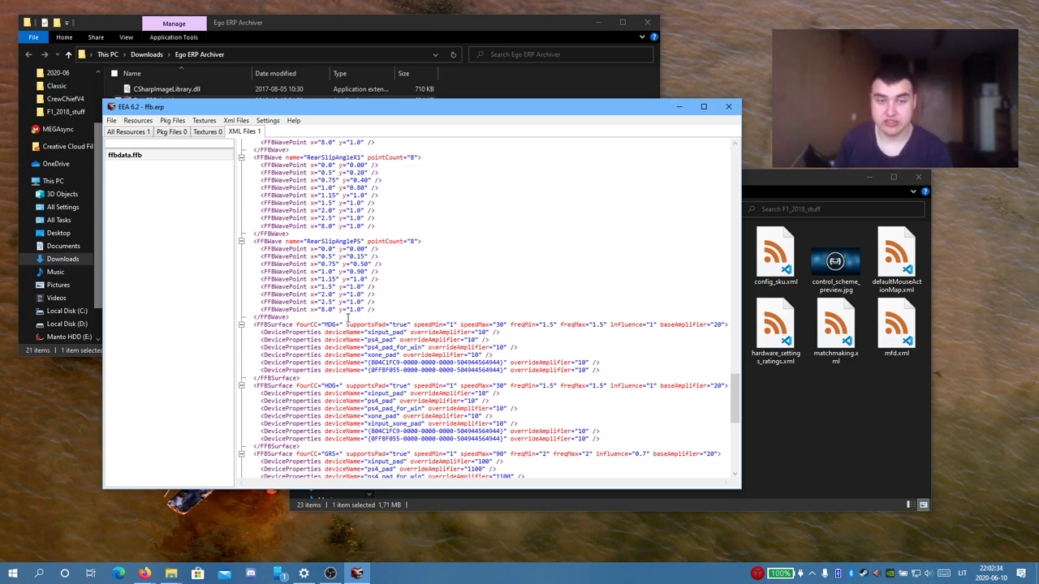
{"action": "scroll", "coordinate": [349, 318], "scroll_direction": "down", "scroll_amount": 1}
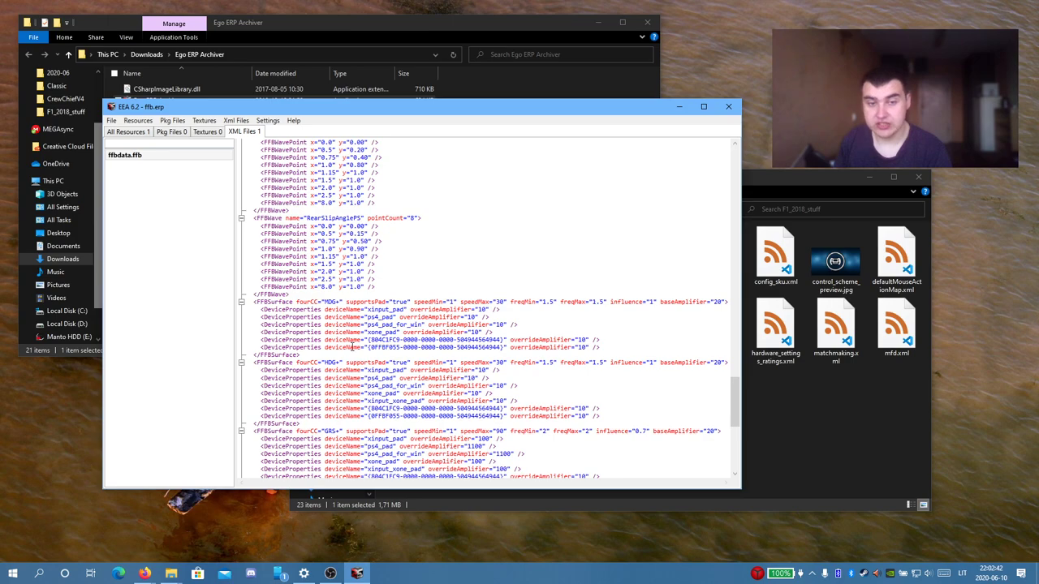
{"action": "scroll", "coordinate": [352, 347], "scroll_direction": "down", "scroll_amount": 7}
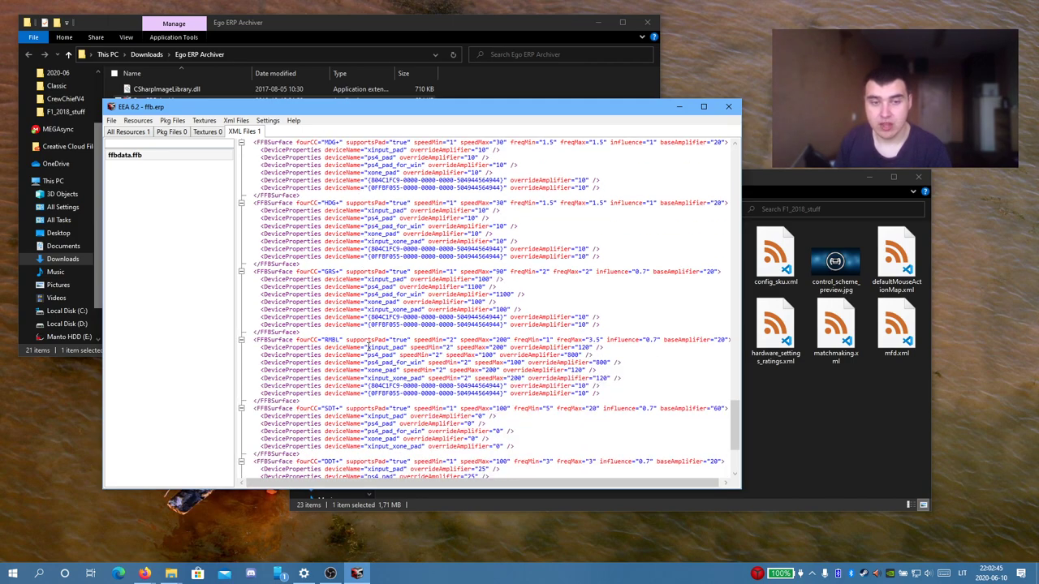
{"action": "scroll", "coordinate": [368, 347], "scroll_direction": "down", "scroll_amount": 6}
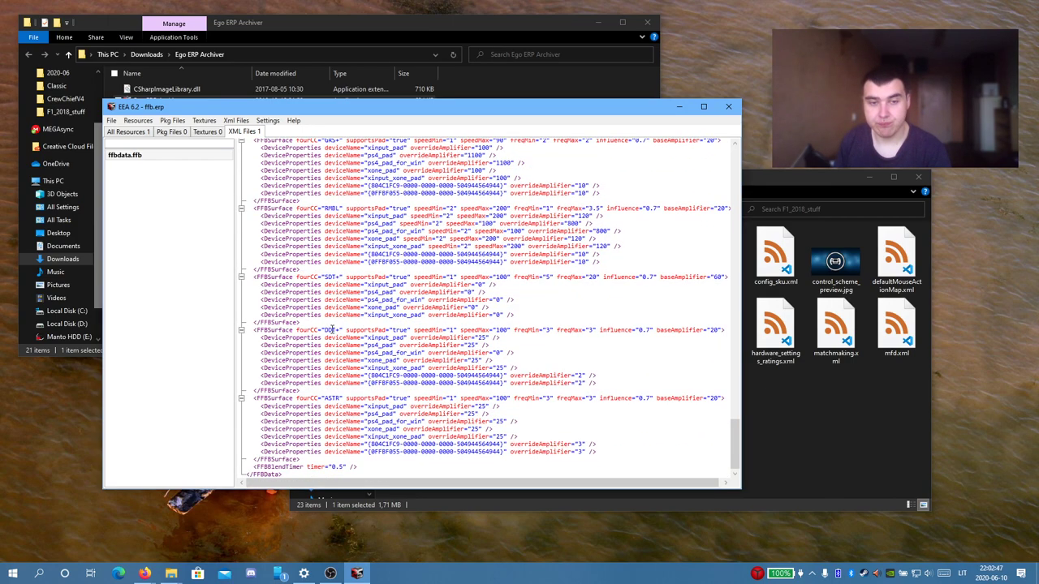
- Compare the FFBSurface entries from MDG+ through ASTR, including their speed, frequency and amplifier attributes
{"action": "scroll", "coordinate": [395, 346], "scroll_direction": "up", "scroll_amount": 3}
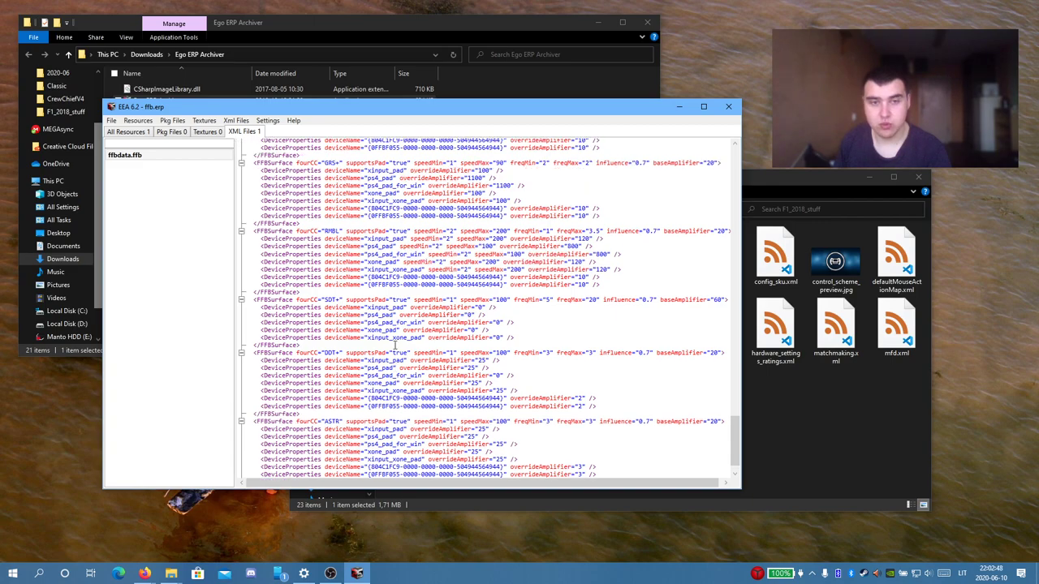
{"action": "scroll", "coordinate": [395, 347], "scroll_direction": "up", "scroll_amount": 5}
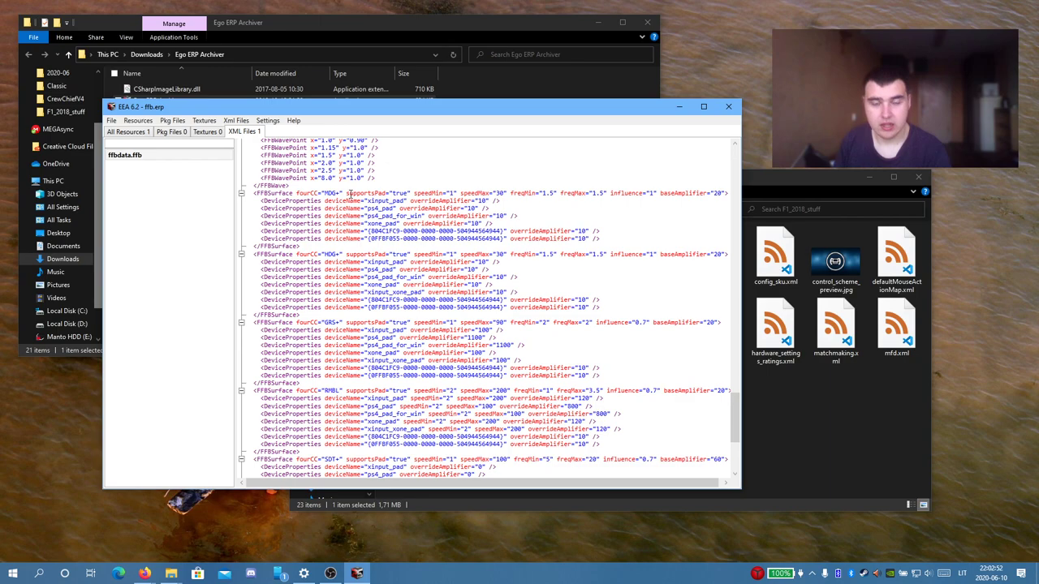
{"action": "scroll", "coordinate": [341, 258], "scroll_direction": "down", "scroll_amount": 5}
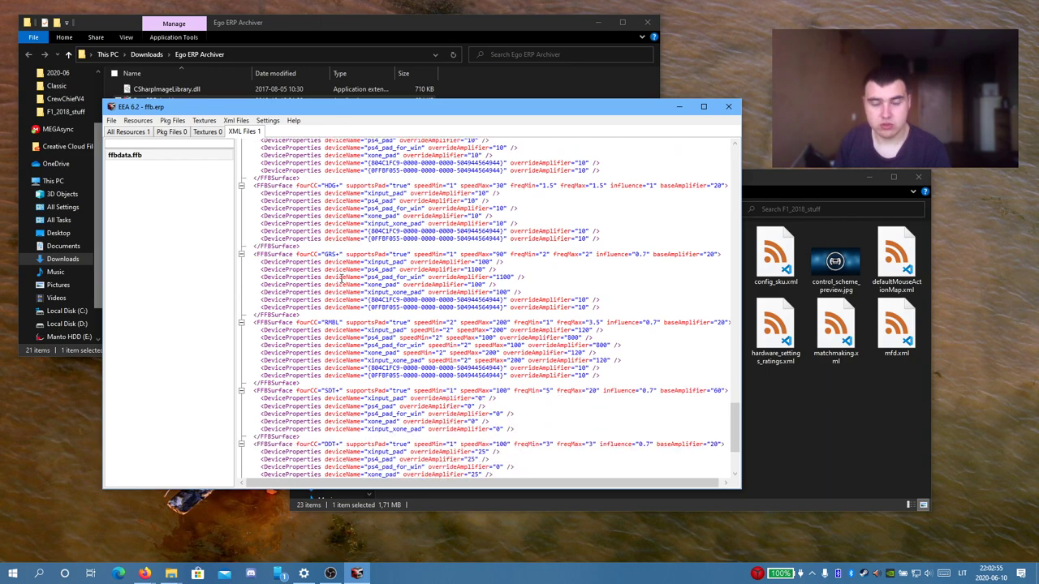
{"action": "scroll", "coordinate": [341, 278], "scroll_direction": "down", "scroll_amount": 3}
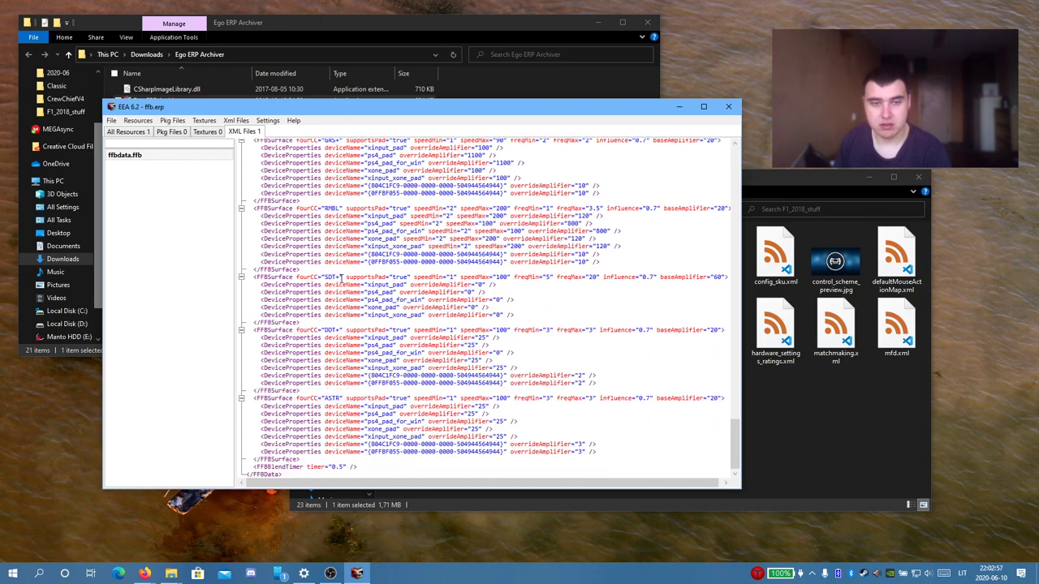
{"action": "scroll", "coordinate": [341, 278], "scroll_direction": "up", "scroll_amount": 2}
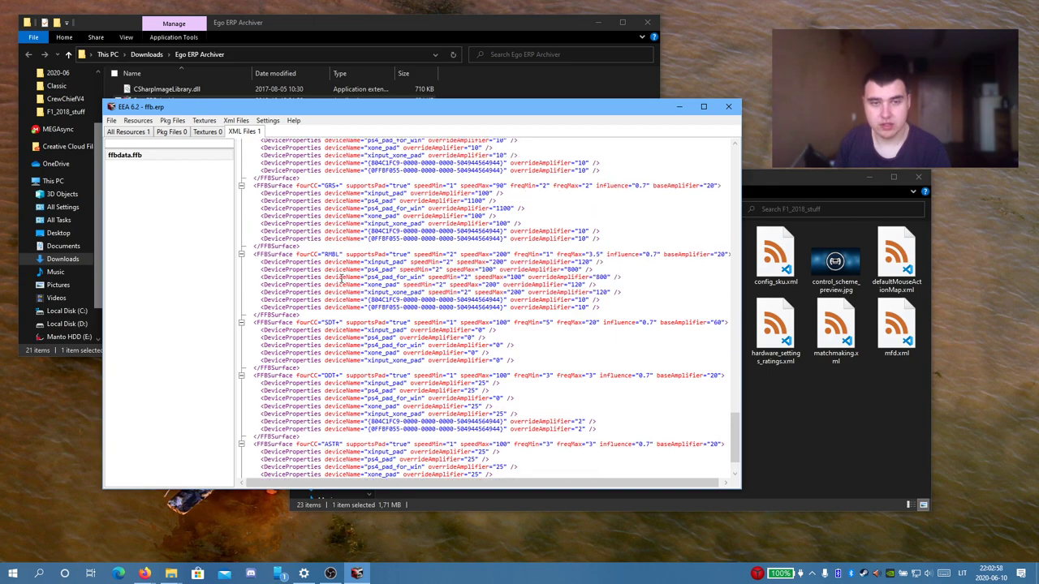
{"action": "scroll", "coordinate": [341, 278], "scroll_direction": "down", "scroll_amount": 2}
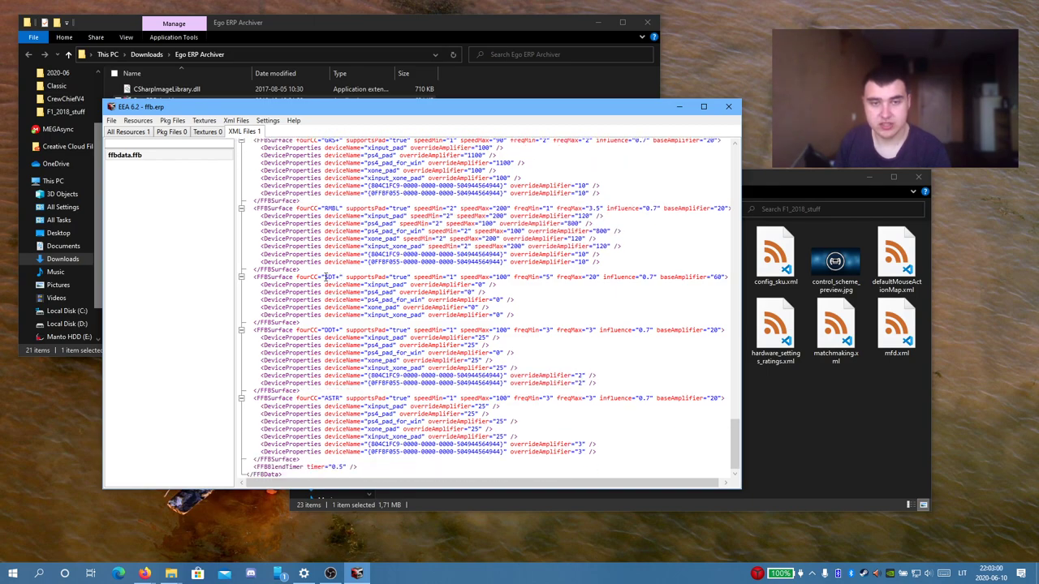
- Highlight the SDT+ fourCC code and examine that FFBSurface entry alongside the neighbouring surfaces
{"action": "double_click", "coordinate": [331, 277]}
{"action": "left_click", "coordinate": [341, 277]}
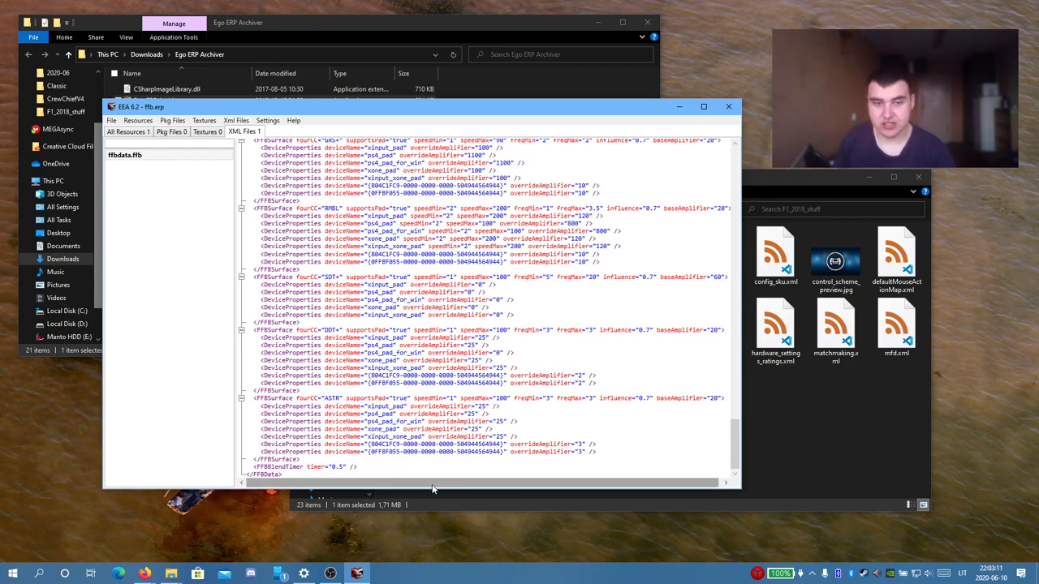
{"action": "scroll", "coordinate": [501, 410], "scroll_direction": "up", "scroll_amount": 3}
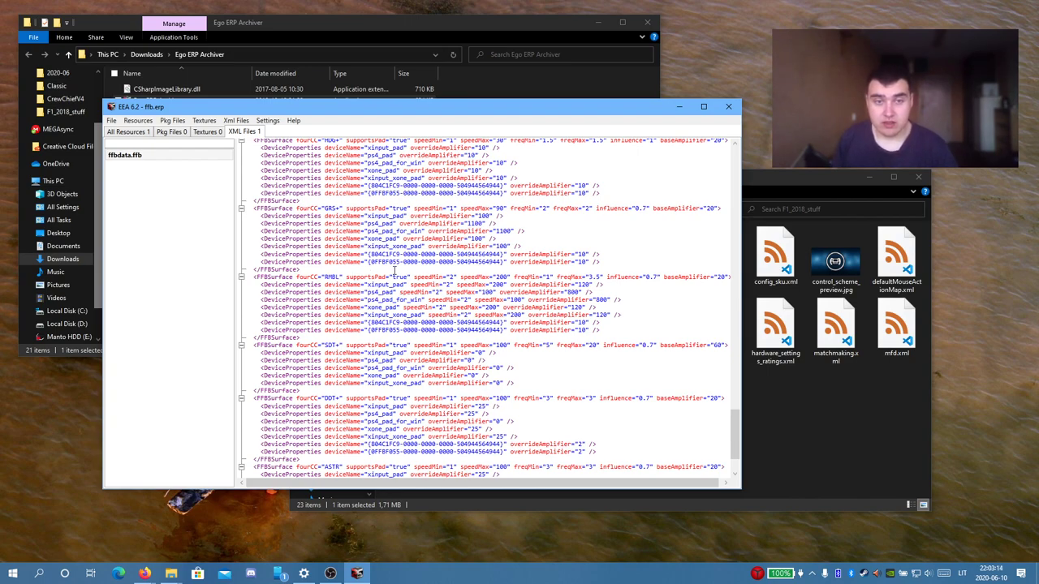
{"action": "scroll", "coordinate": [397, 353], "scroll_direction": "down", "scroll_amount": 3}
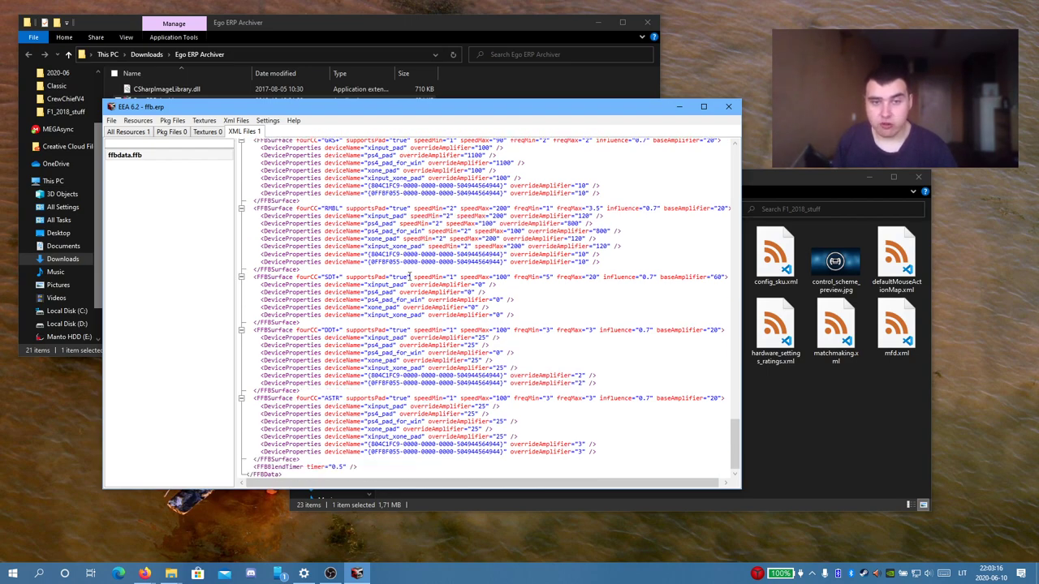
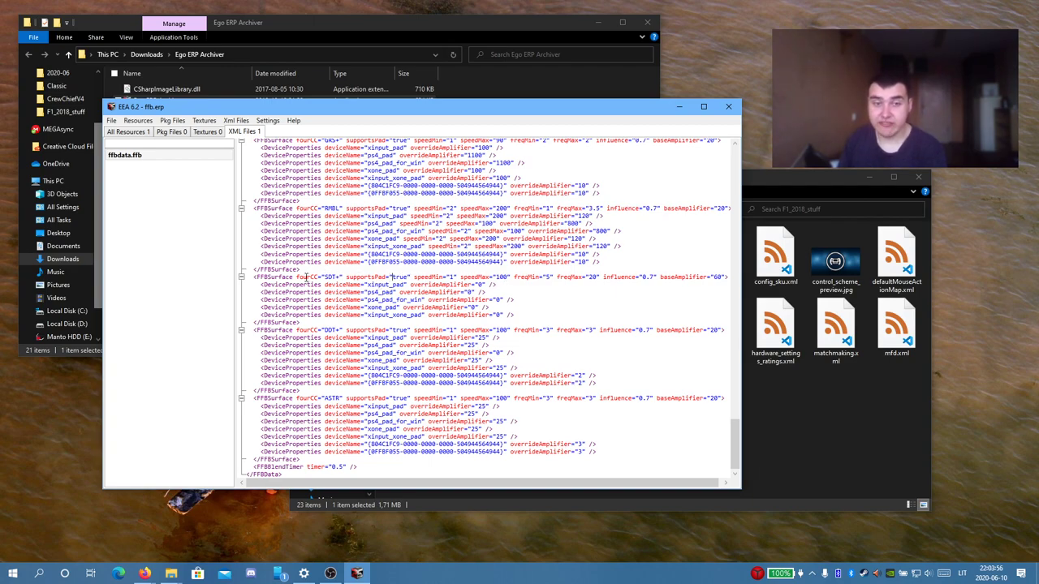
{"action": "left_click_drag", "start_coordinate": [325, 277], "coordinate": [340, 279]}
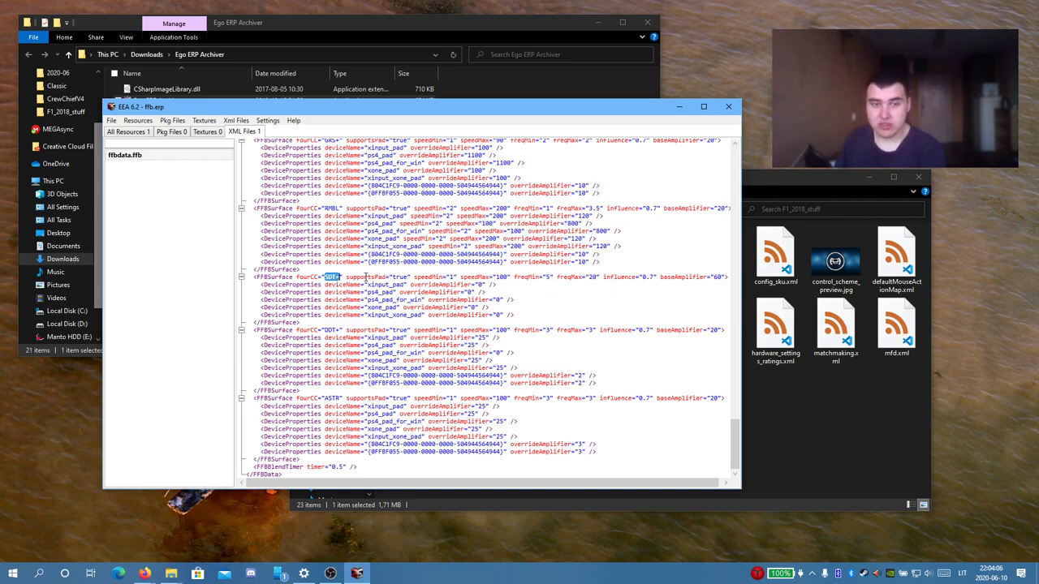
{"action": "left_click", "coordinate": [392, 277]}
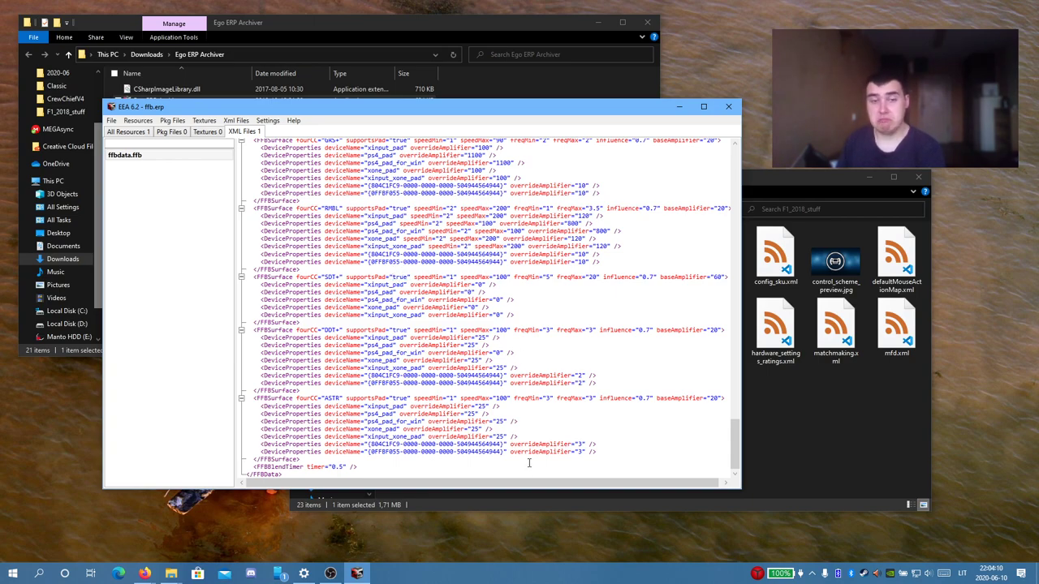
- Look back over the slip-angle and brake-slip wave definitions up to the FFBDevice list at the start of ffbdata.ffb
{"action": "scroll", "coordinate": [497, 473], "scroll_direction": "up", "scroll_amount": 10}
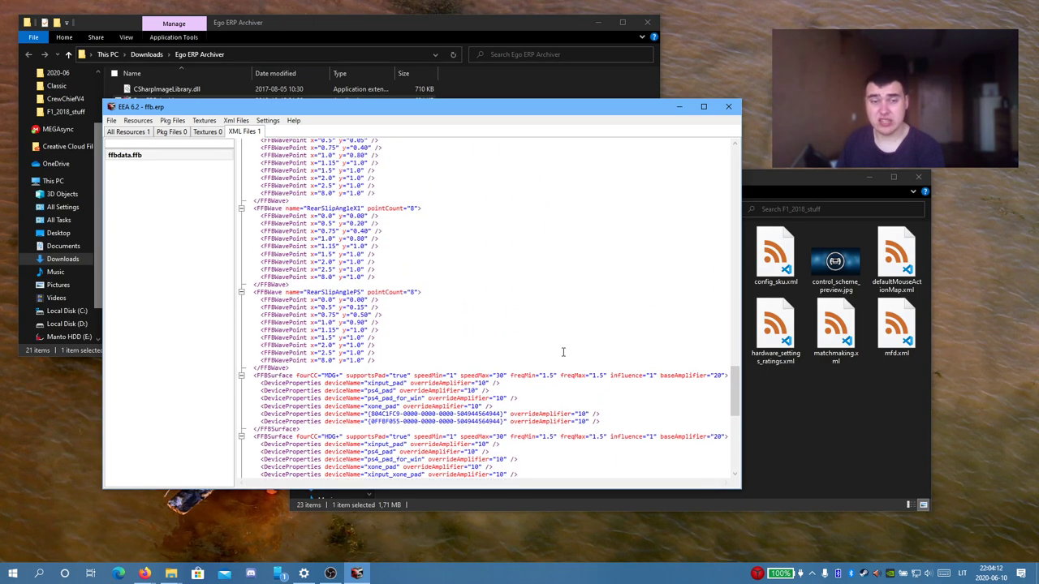
{"action": "scroll", "coordinate": [499, 351], "scroll_direction": "up", "scroll_amount": 8}
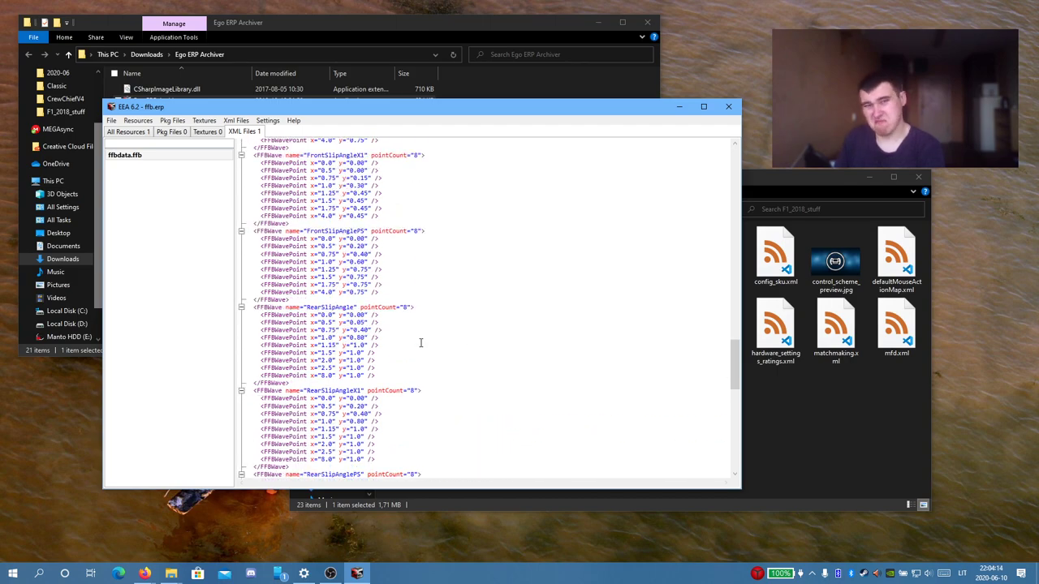
{"action": "scroll", "coordinate": [420, 343], "scroll_direction": "up", "scroll_amount": 15}
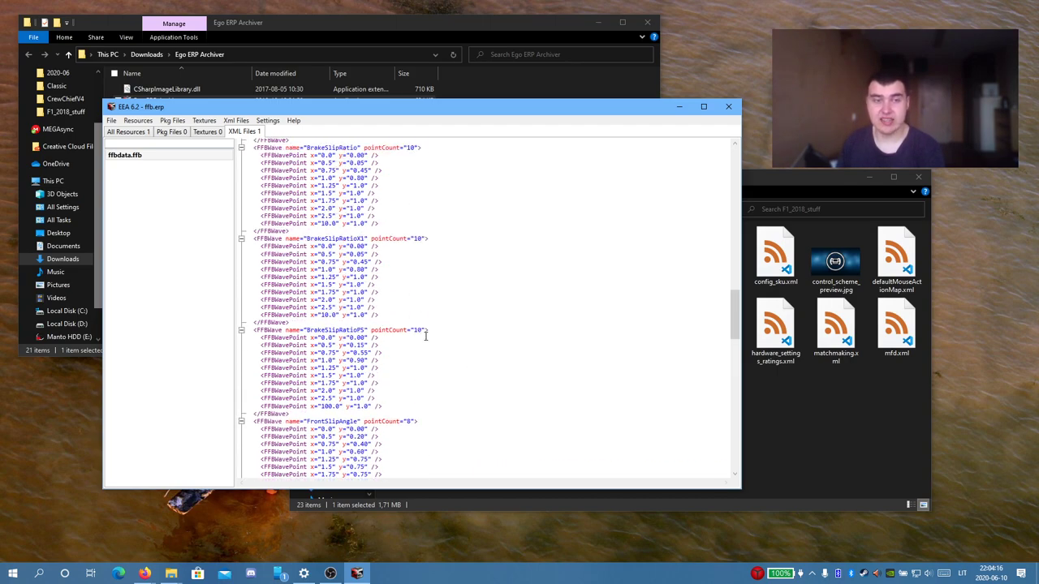
{"action": "scroll", "coordinate": [477, 258], "scroll_direction": "up", "scroll_amount": 15}
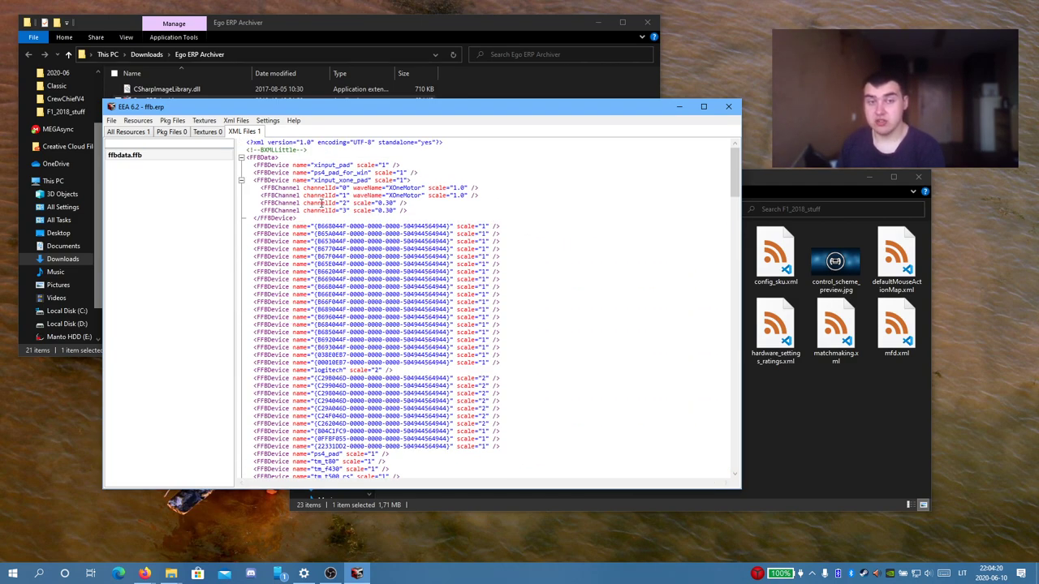
- Open photo_mode.erp from the F1_2018_stuff folder and preview its senna_lut_32x32_d.tga texture
{"action": "left_click", "coordinate": [111, 120]}
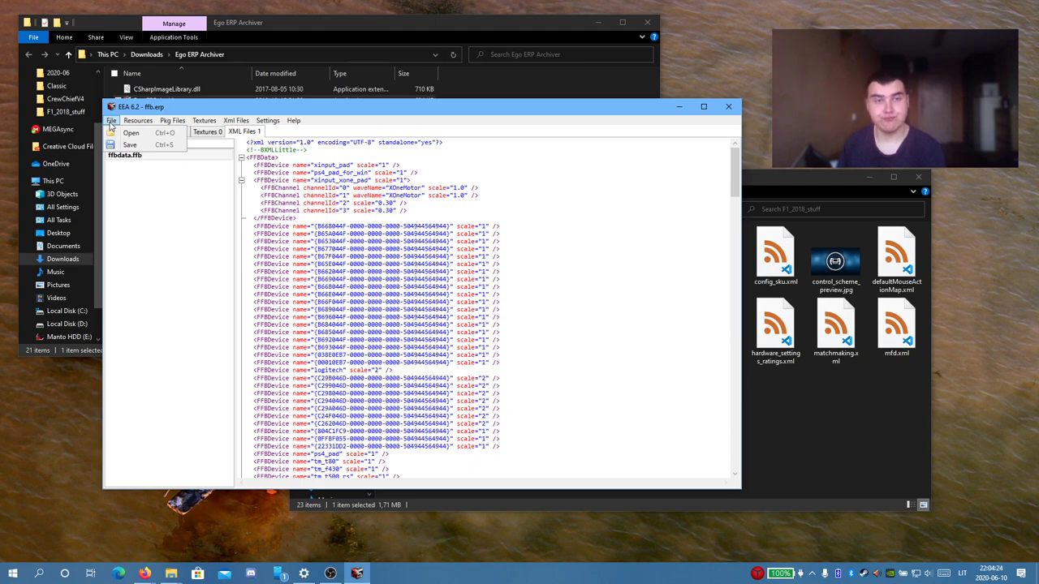
{"action": "left_click", "coordinate": [131, 132]}
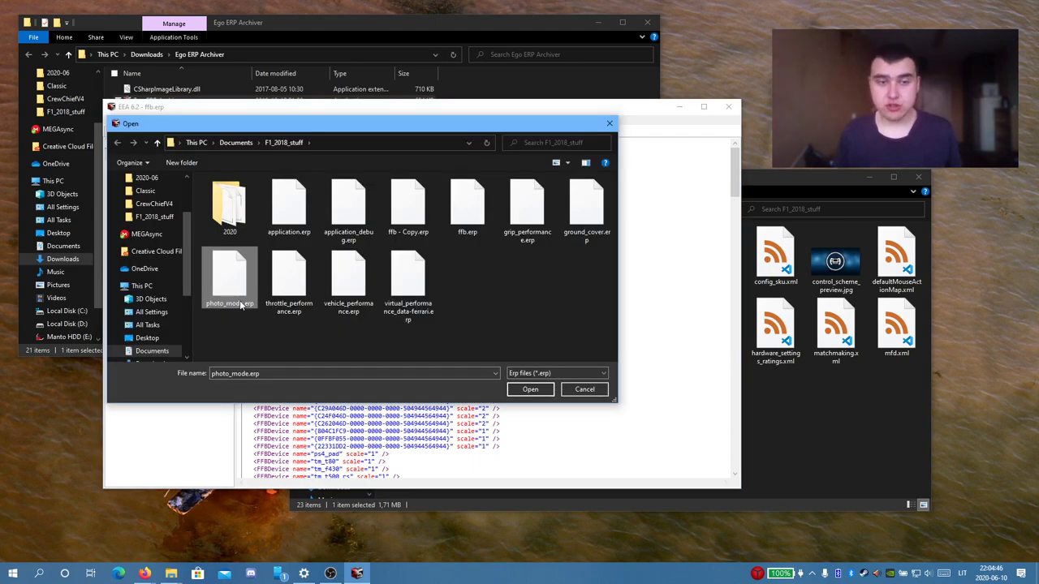
{"action": "double_click", "coordinate": [231, 281]}
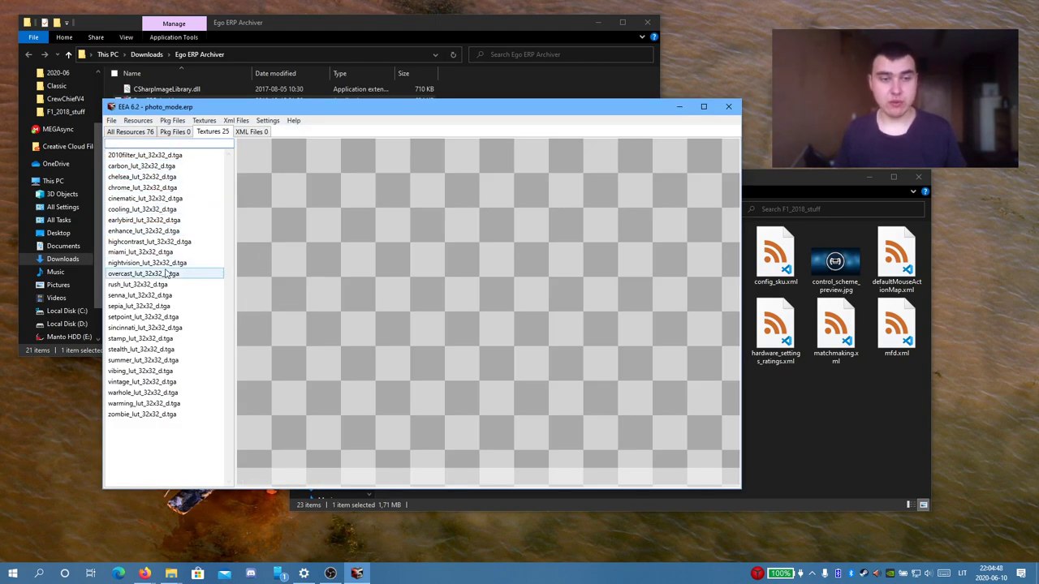
{"action": "left_click", "coordinate": [168, 298]}
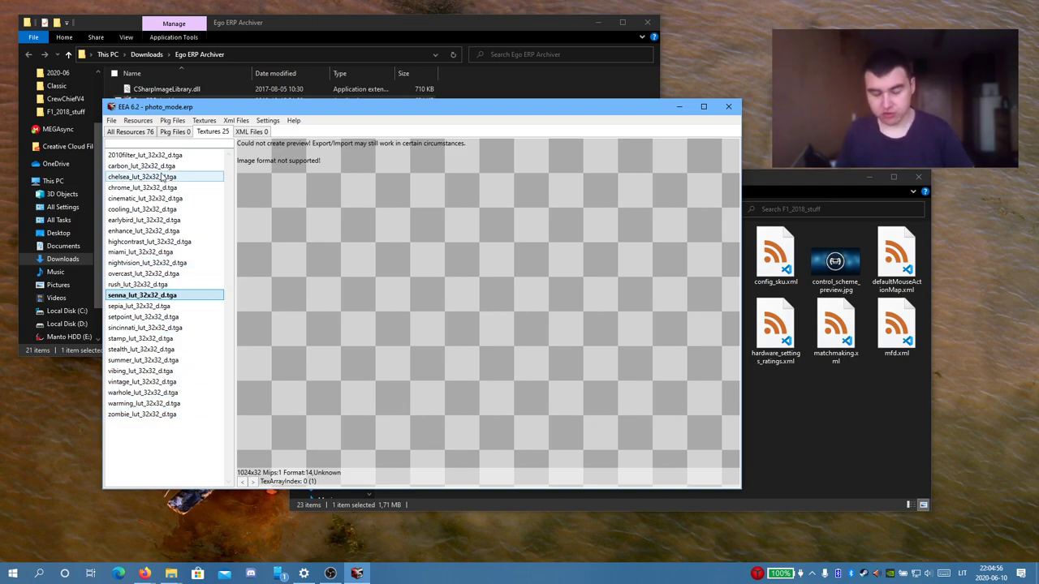
- Check photo_mode.erp for XML files, and select default.photomodeconfig in its complete resource list
{"action": "left_click", "coordinate": [250, 133]}
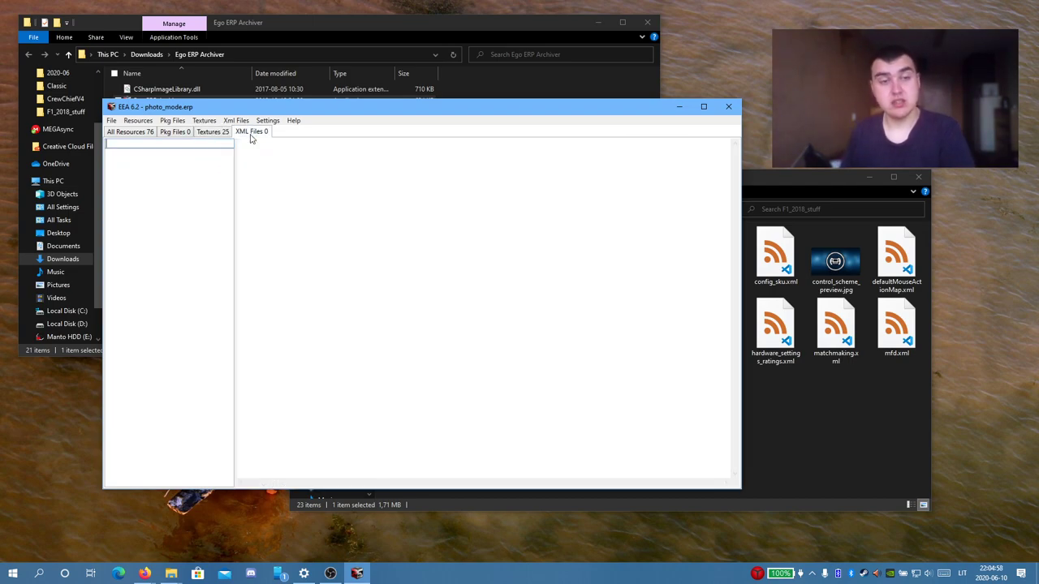
{"action": "left_click", "coordinate": [131, 133]}
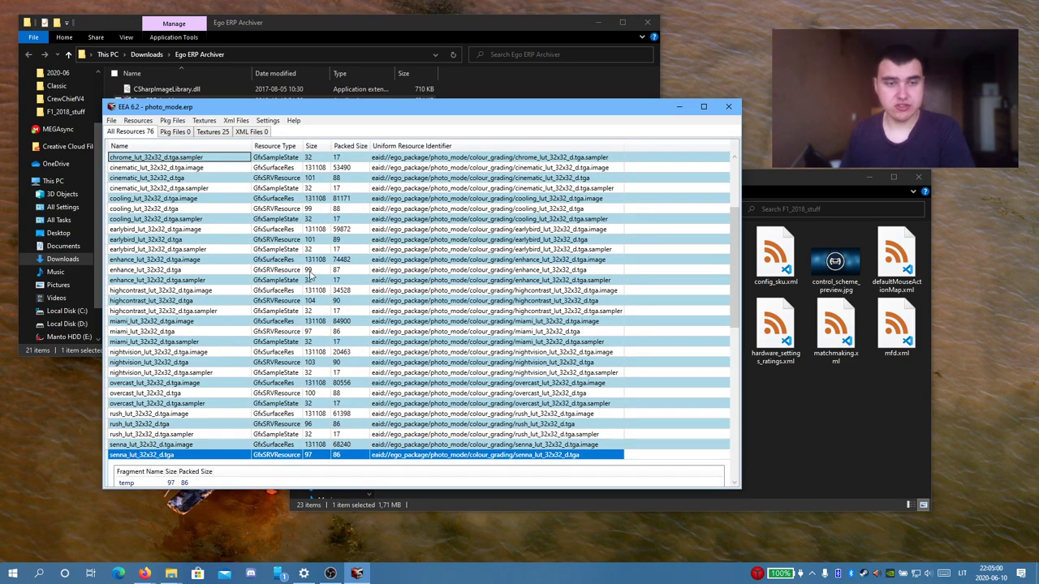
{"action": "scroll", "coordinate": [220, 341], "scroll_direction": "down", "scroll_amount": 10}
{"action": "scroll", "coordinate": [223, 342], "scroll_direction": "down", "scroll_amount": 1}
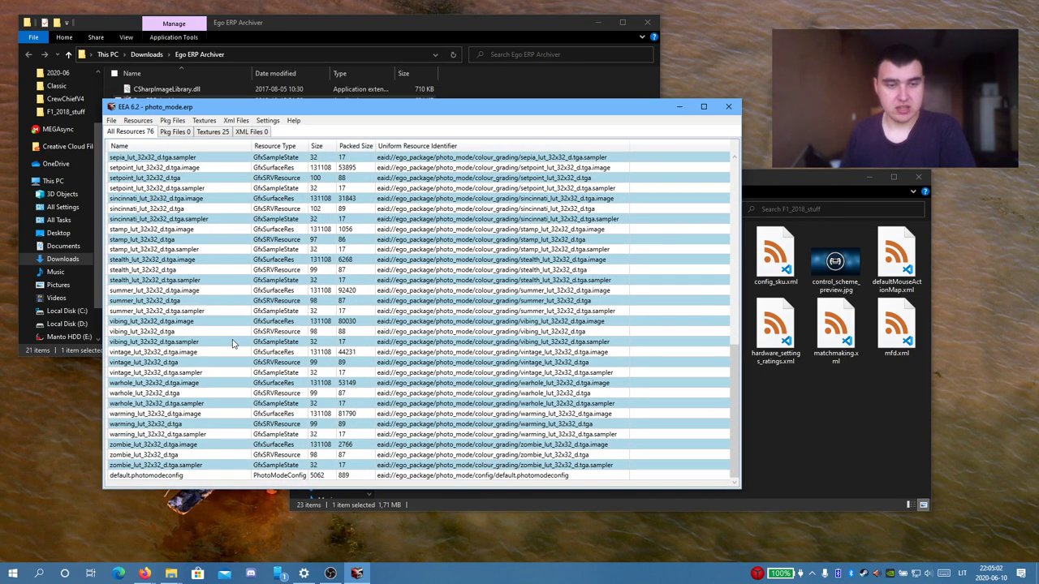
{"action": "left_click", "coordinate": [159, 477]}
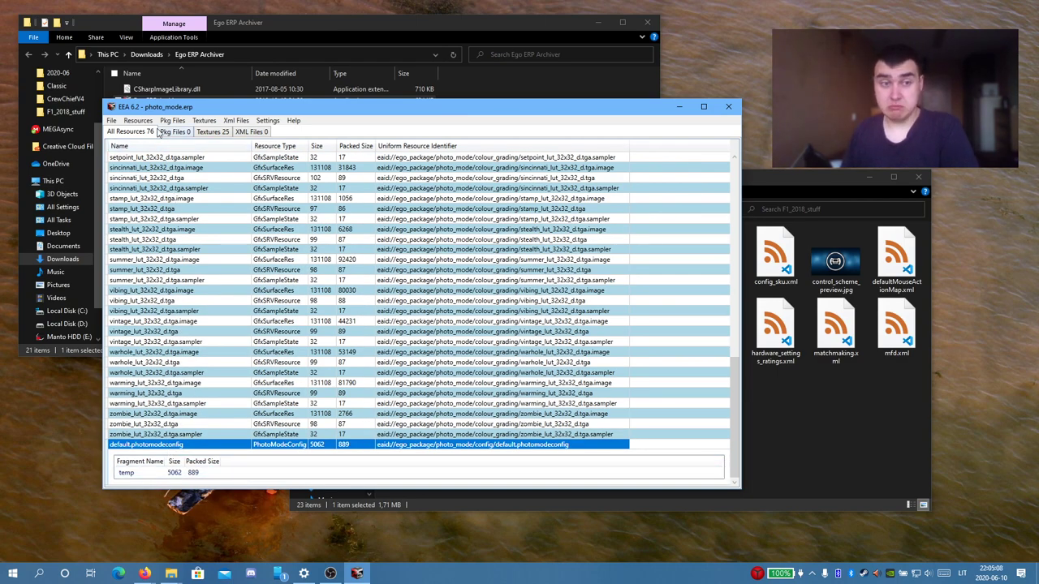
{"action": "left_click", "coordinate": [149, 121]}
{"action": "left_click", "coordinate": [149, 122]}
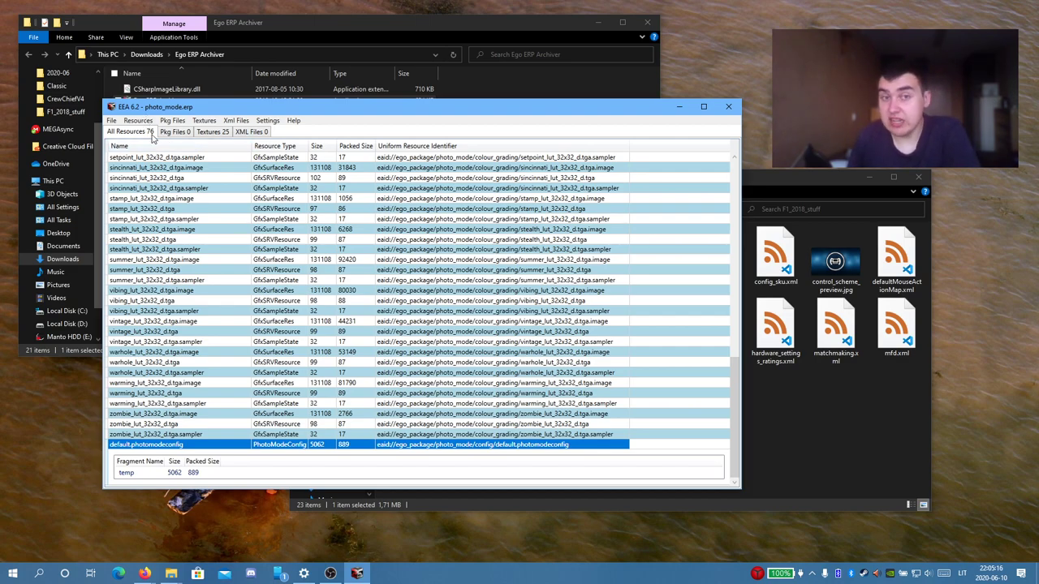
- Open vehicle_performance.erp from the F1_2018_stuff folder and list all of its resources
{"action": "left_click", "coordinate": [112, 120]}
{"action": "left_click", "coordinate": [134, 138]}
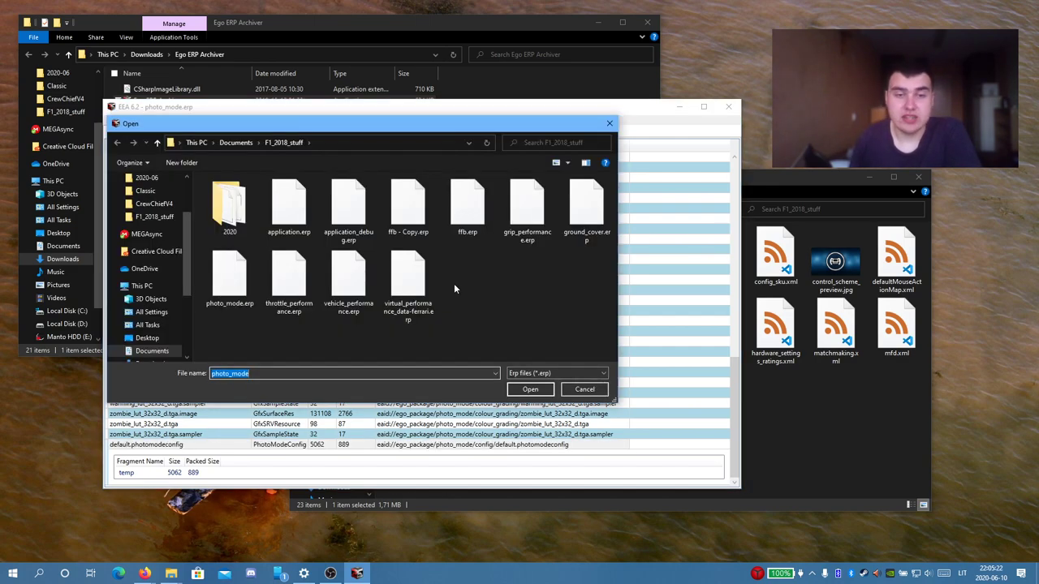
{"action": "double_click", "coordinate": [343, 291]}
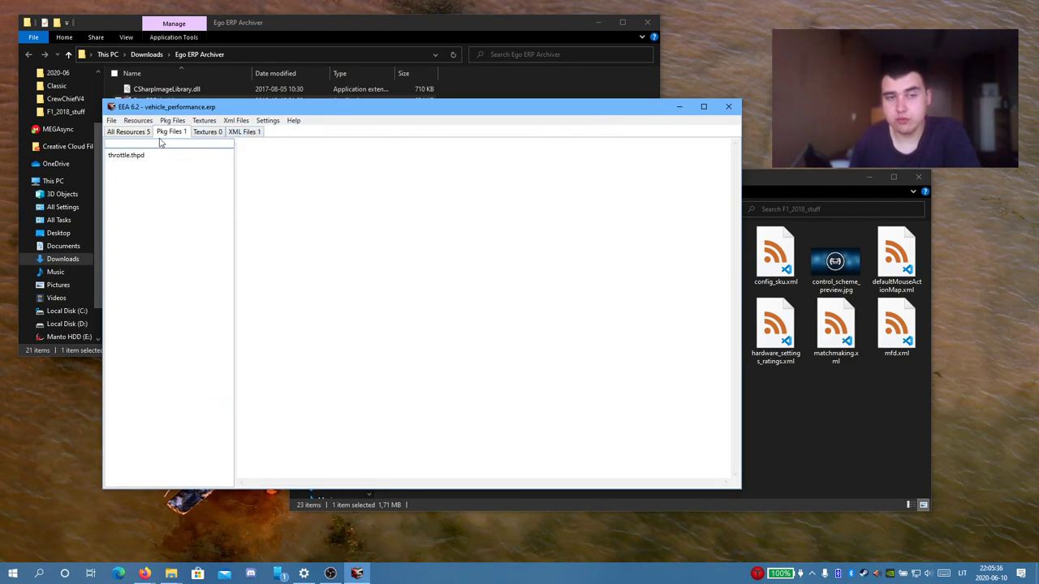
{"action": "left_click", "coordinate": [144, 134]}
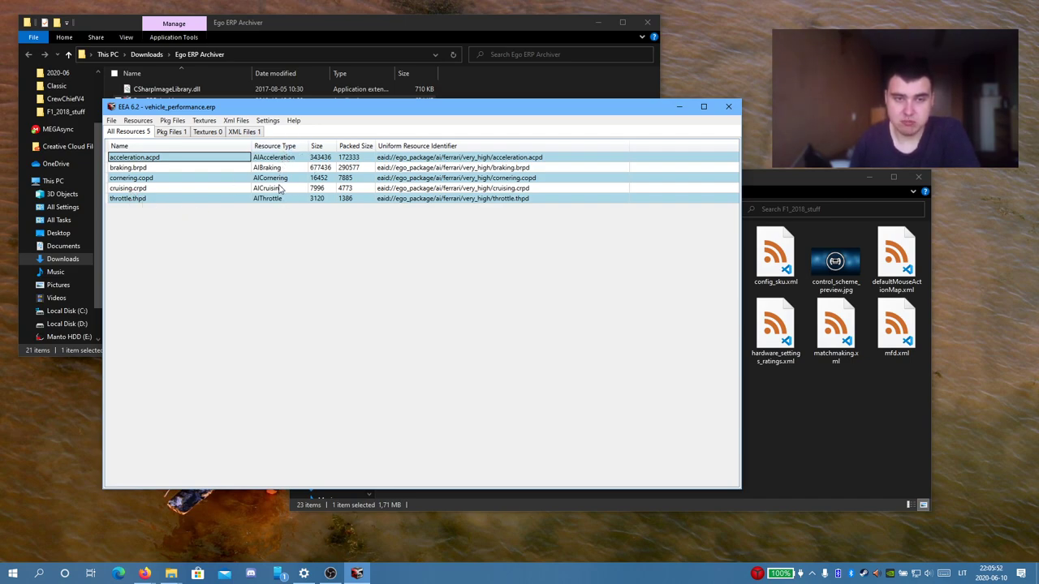
- Try previewing cornering.copd from the archive's XML files, and preview throttle.thpd from its package files
{"action": "left_click", "coordinate": [246, 132]}
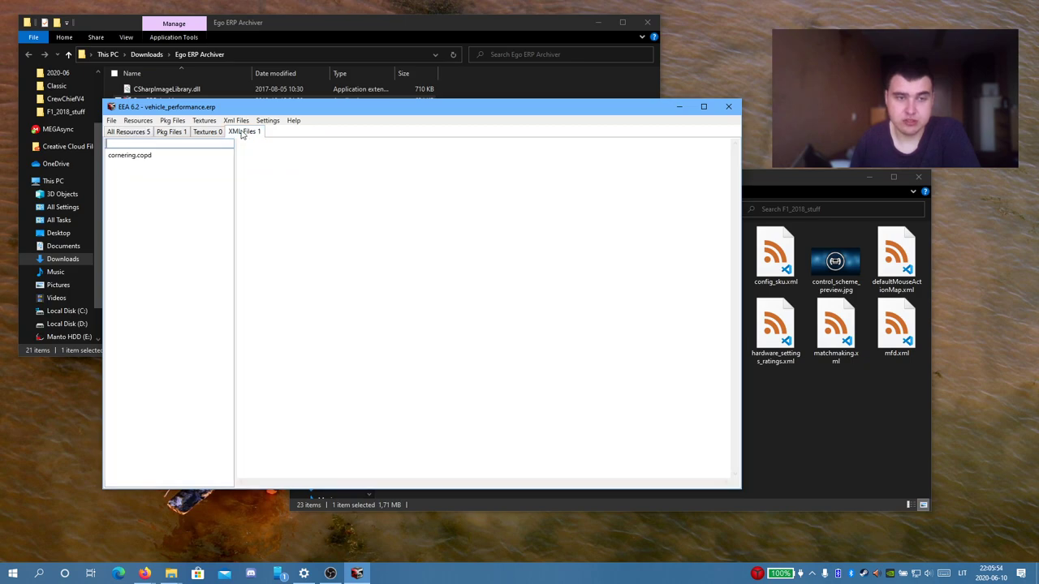
{"action": "left_click", "coordinate": [168, 159]}
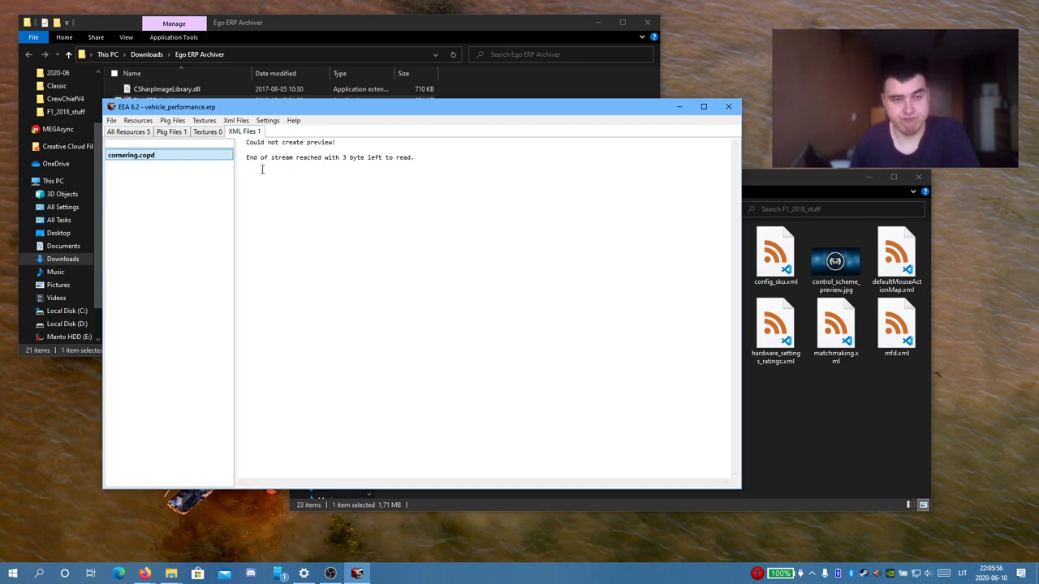
{"action": "left_click", "coordinate": [183, 133]}
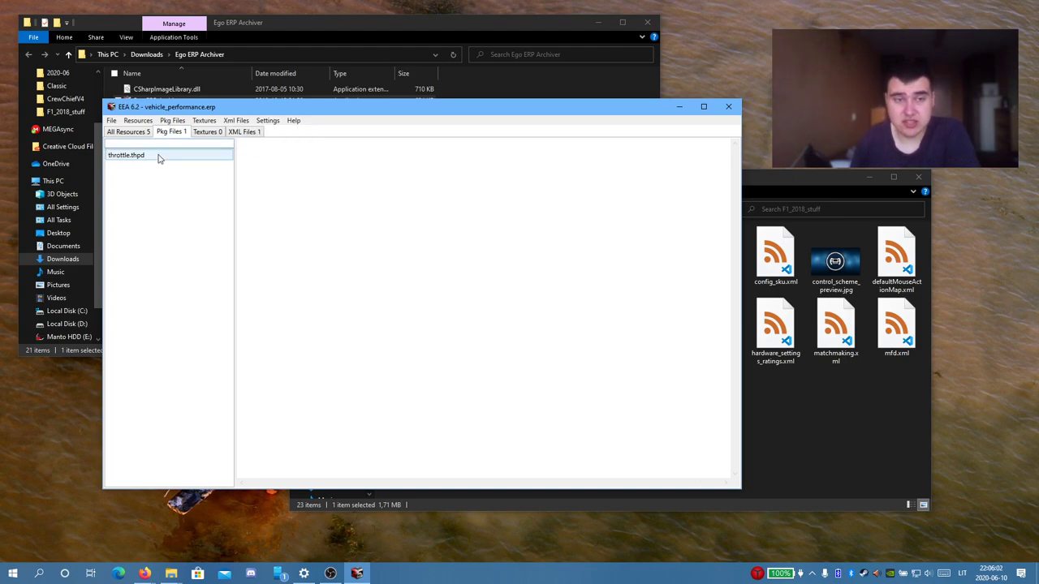
{"action": "left_click", "coordinate": [159, 158]}
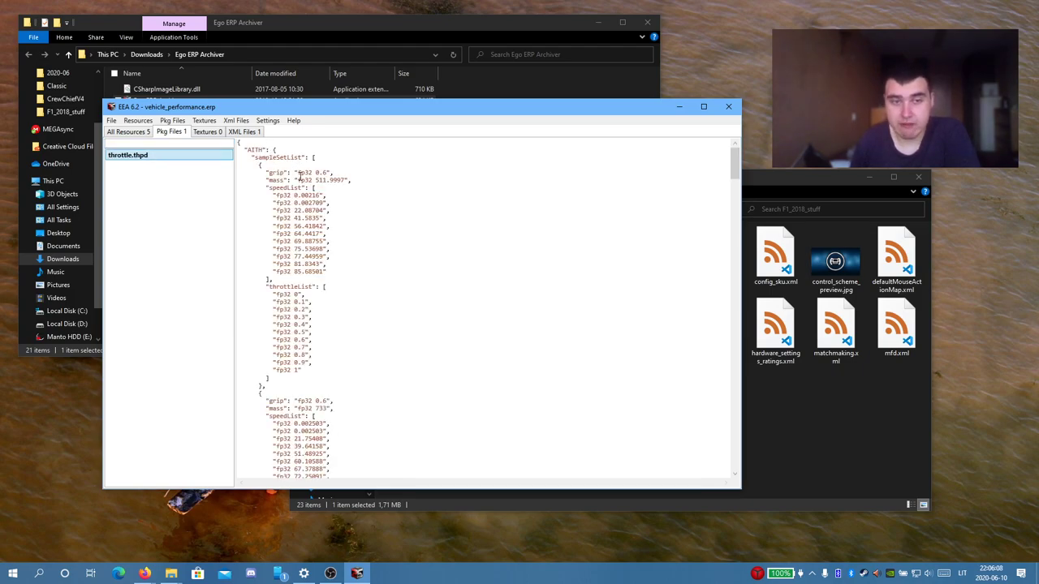
- Skim the grip, mass, speedList and throttleList samples in throttle.thpd down to the variation and vehicle entries
{"action": "scroll", "coordinate": [300, 177], "scroll_direction": "down", "scroll_amount": 11}
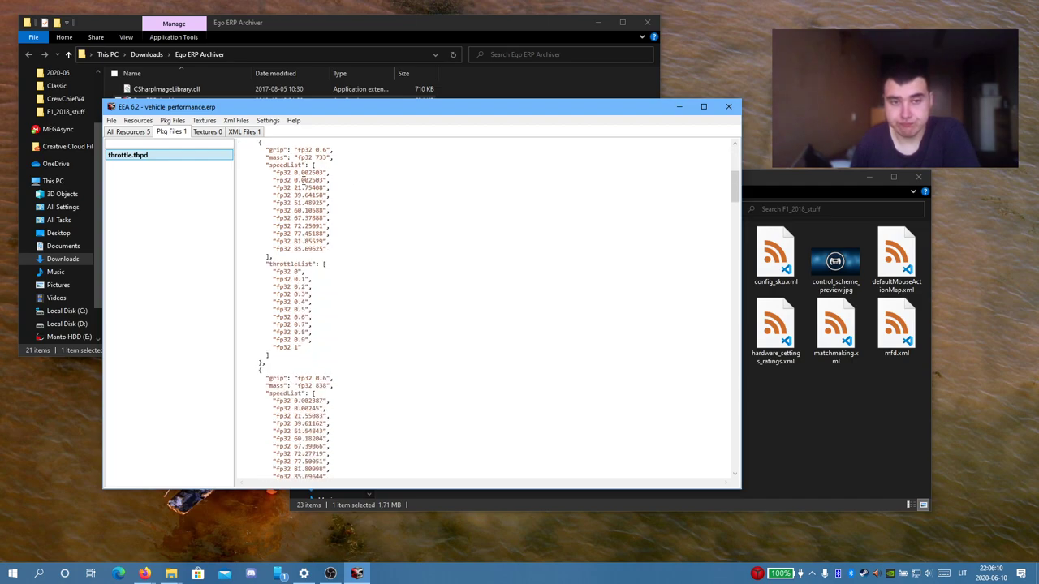
{"action": "scroll", "coordinate": [303, 181], "scroll_direction": "down", "scroll_amount": 13}
{"action": "scroll", "coordinate": [304, 181], "scroll_direction": "down", "scroll_amount": 5}
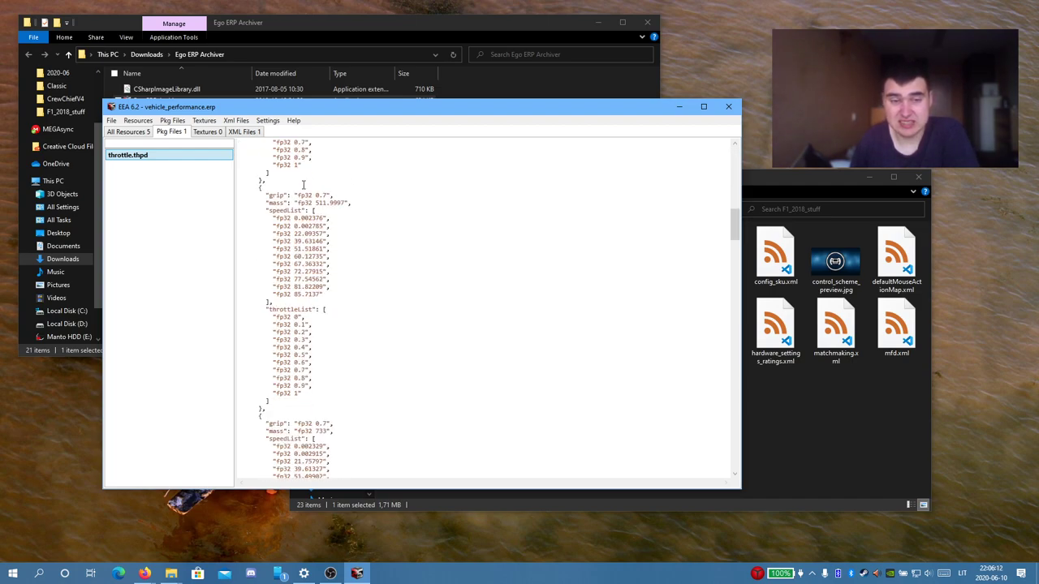
{"action": "scroll", "coordinate": [304, 185], "scroll_direction": "down", "scroll_amount": 18}
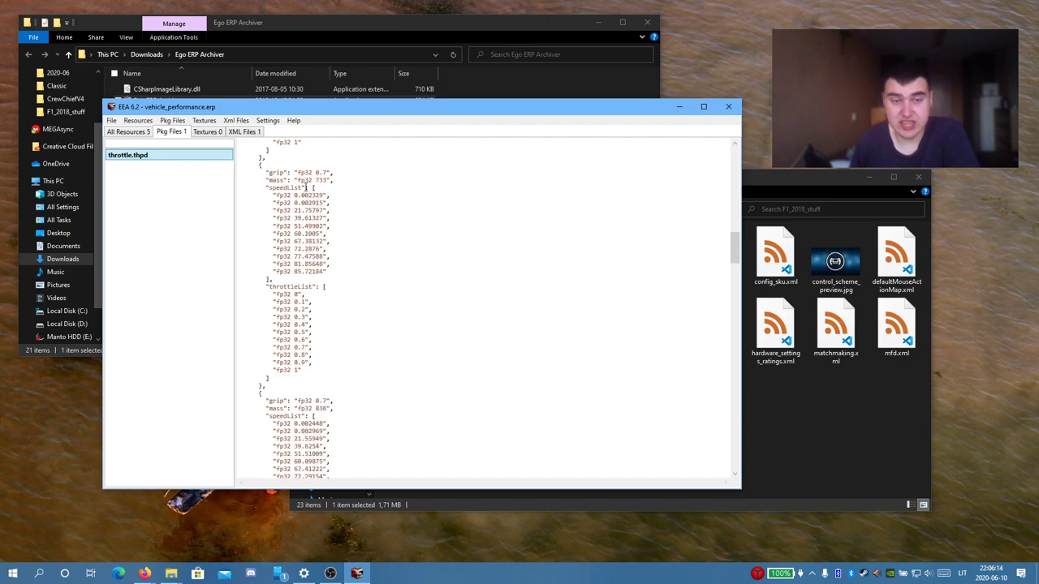
{"action": "scroll", "coordinate": [307, 187], "scroll_direction": "down", "scroll_amount": 12}
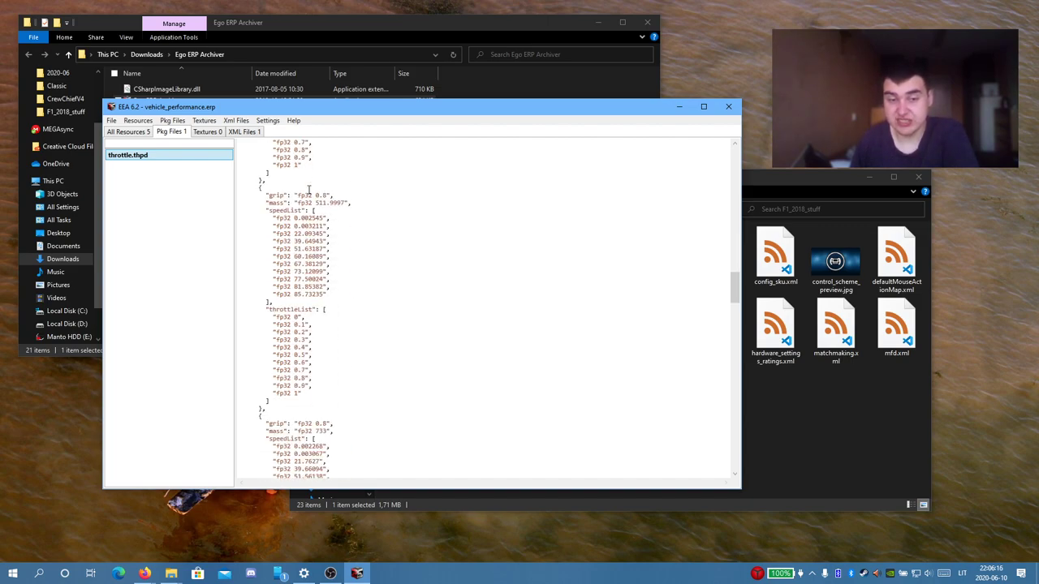
{"action": "scroll", "coordinate": [317, 244], "scroll_direction": "down", "scroll_amount": 10}
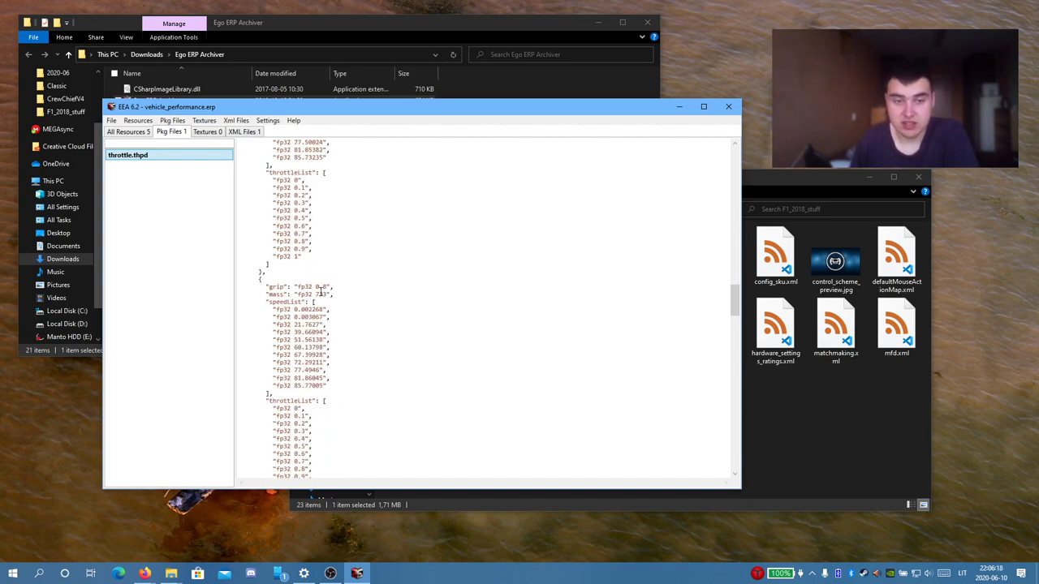
{"action": "scroll", "coordinate": [327, 272], "scroll_direction": "down", "scroll_amount": 15}
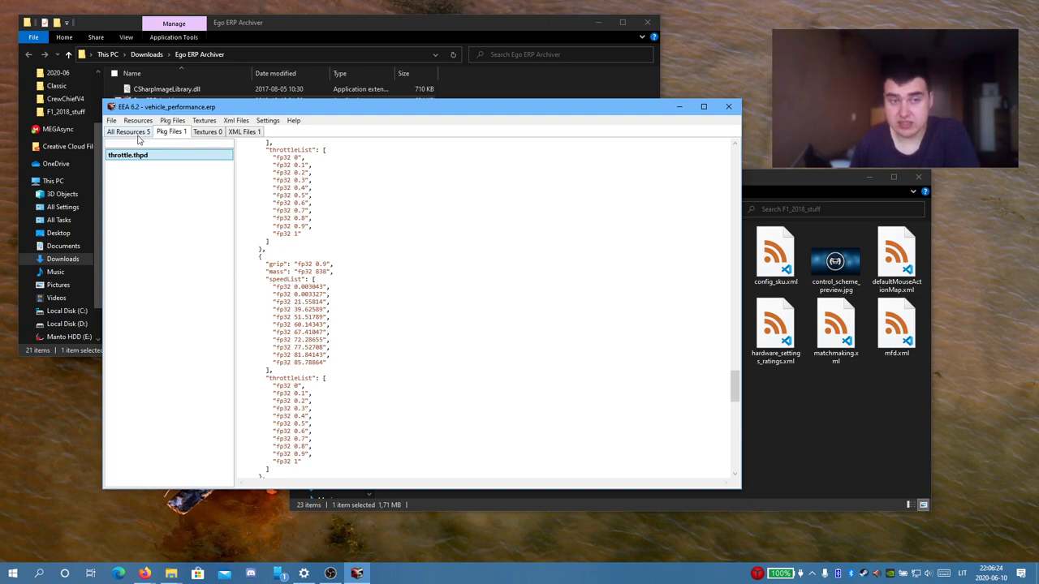
{"action": "scroll", "coordinate": [371, 260], "scroll_direction": "down", "scroll_amount": 15}
{"action": "scroll", "coordinate": [375, 261], "scroll_direction": "down", "scroll_amount": 5}
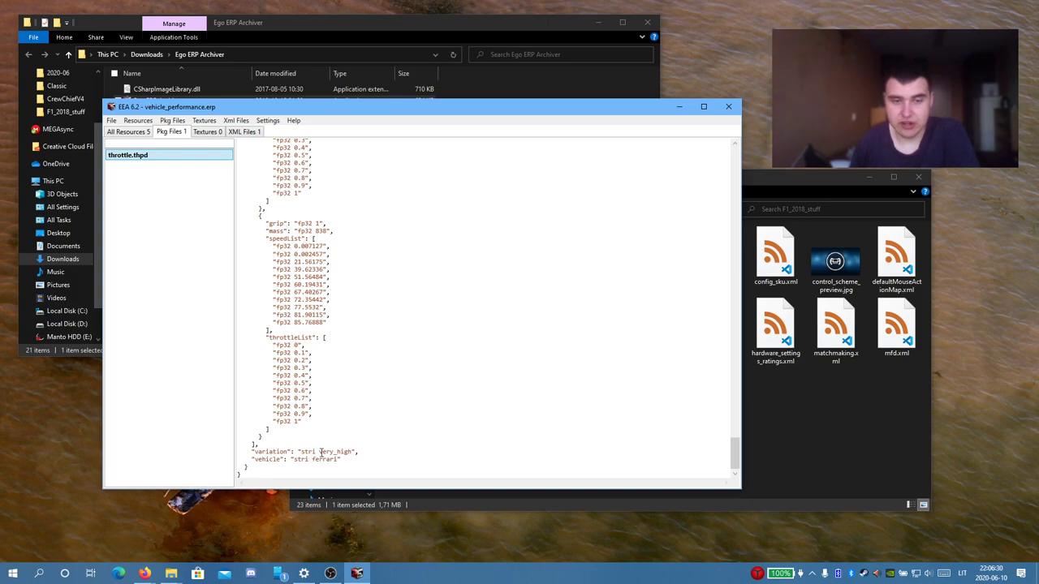
{"action": "scroll", "coordinate": [449, 431], "scroll_direction": "up", "scroll_amount": 15}
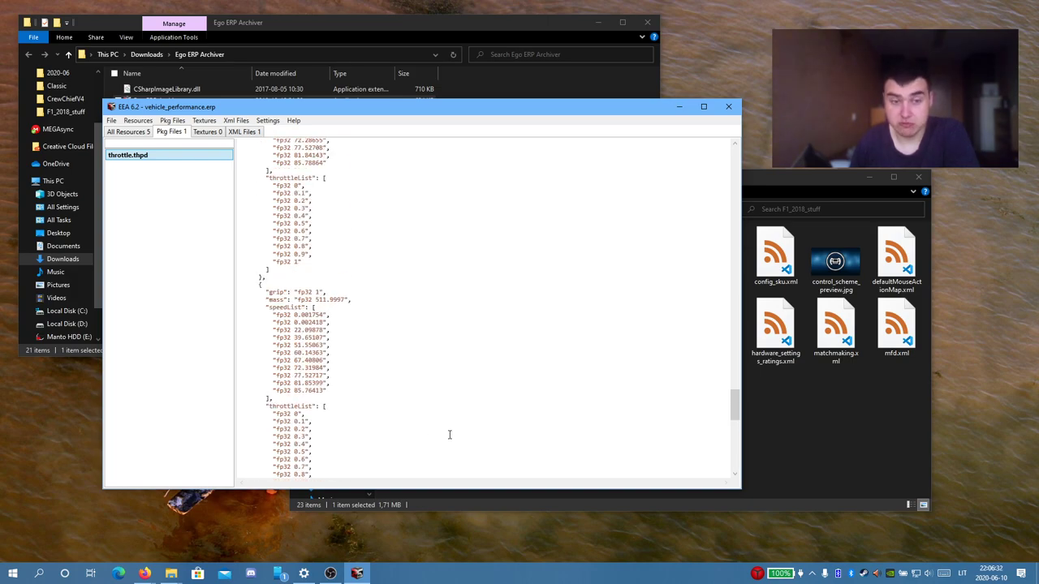
{"action": "scroll", "coordinate": [449, 435], "scroll_direction": "down", "scroll_amount": 14}
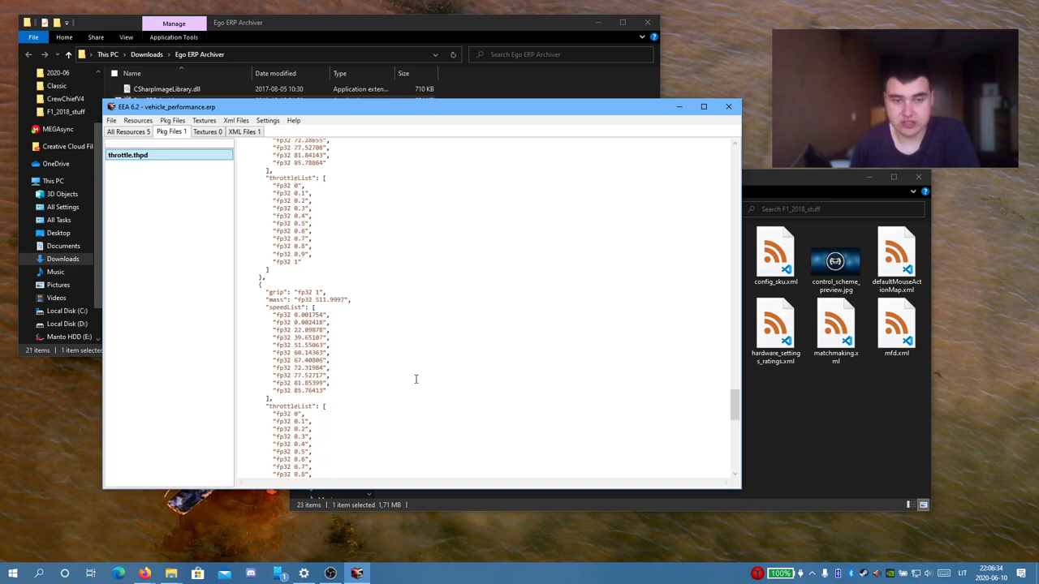
{"action": "scroll", "coordinate": [444, 379], "scroll_direction": "down", "scroll_amount": 9}
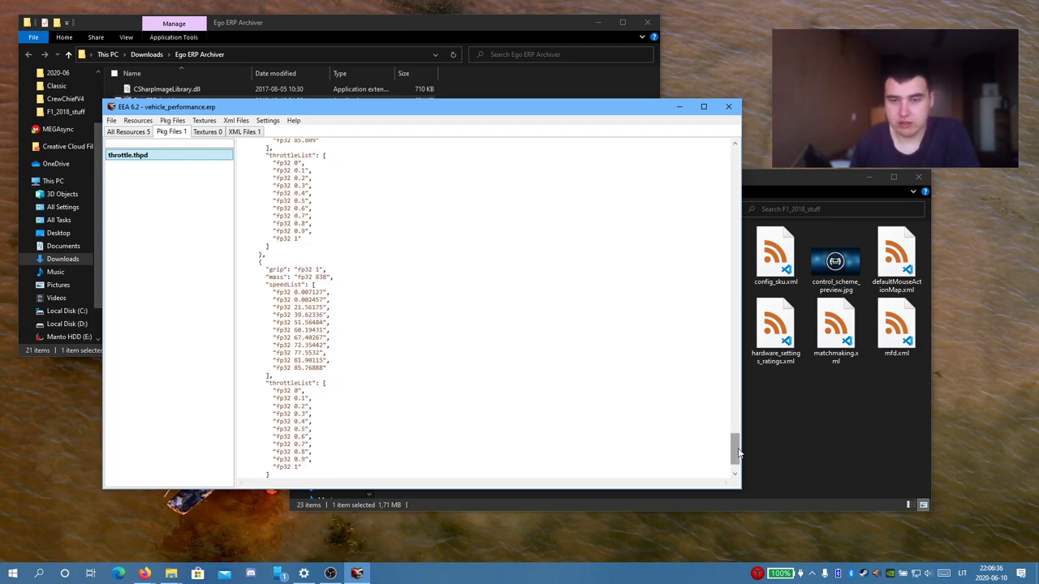
- Return to the start of throttle.thpd and examine its sample sets gradually, from grip 0.6 through grip 1, to the file's end
{"action": "left_click_drag", "start_coordinate": [736, 448], "coordinate": [736, 159]}
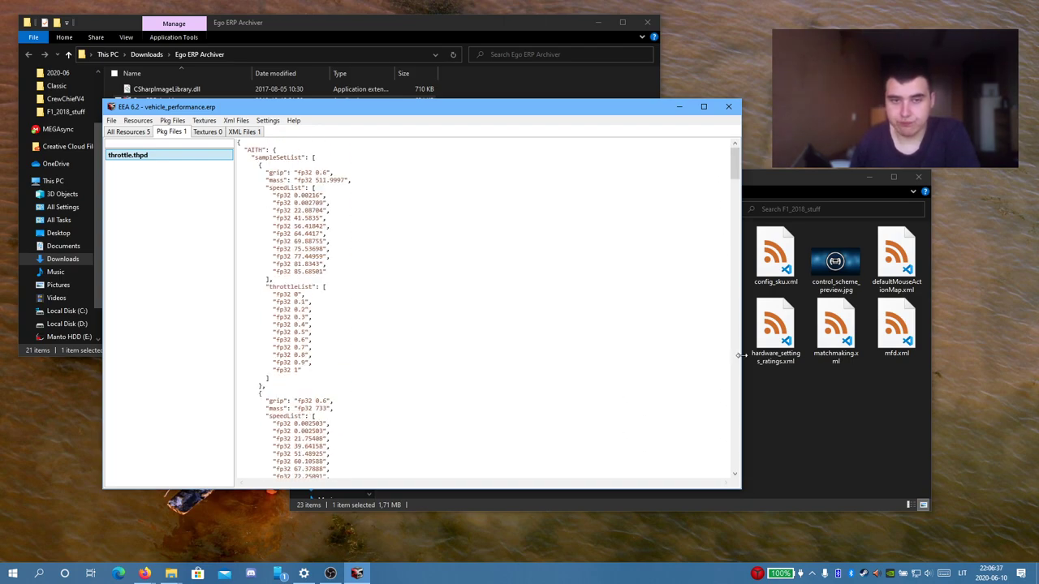
{"action": "left_click", "coordinate": [736, 476]}
{"action": "left_click", "coordinate": [735, 476]}
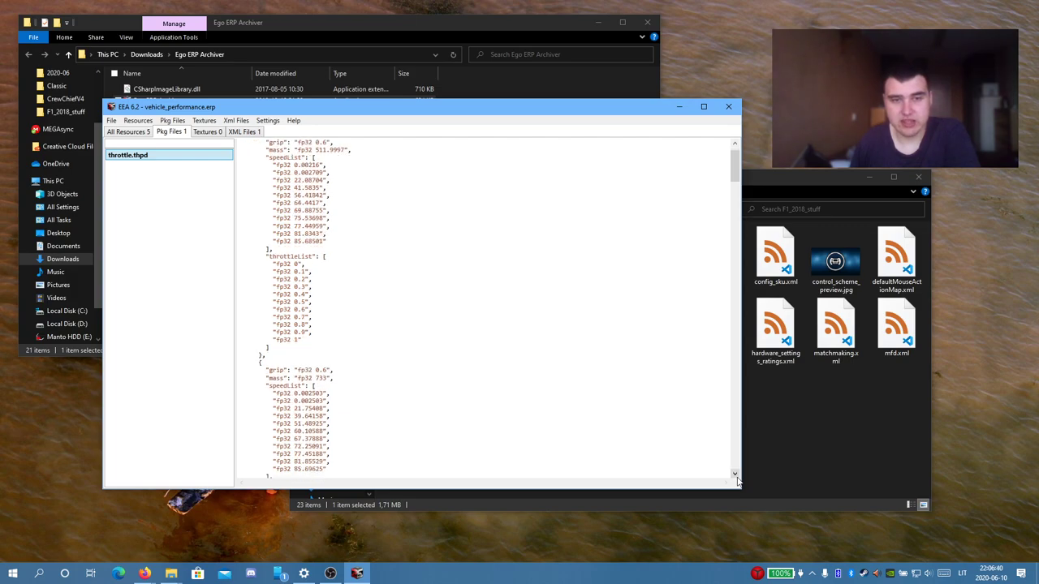
{"action": "left_click", "coordinate": [736, 476]}
{"action": "left_click", "coordinate": [736, 475]}
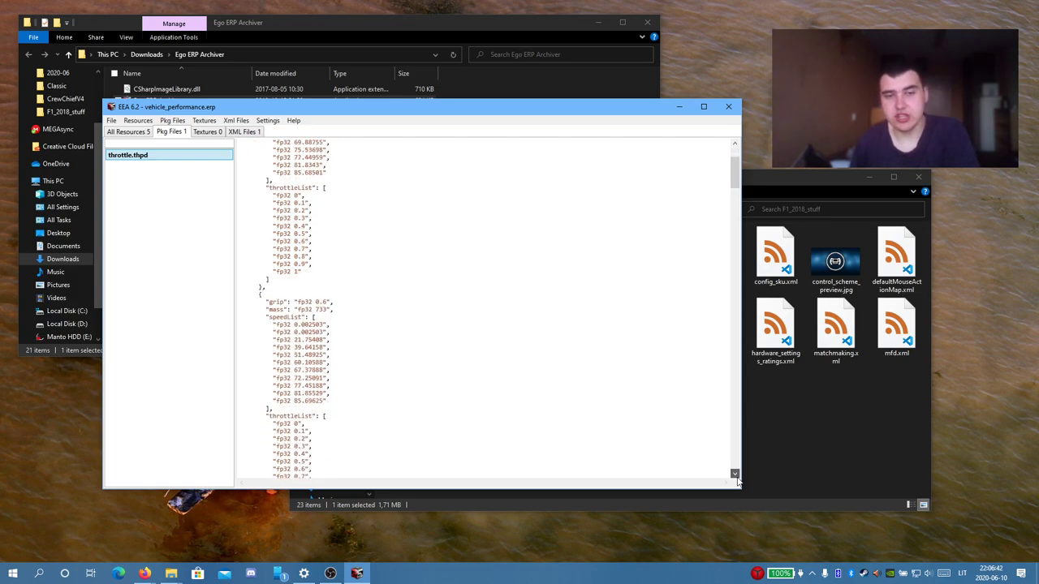
{"action": "left_click", "coordinate": [736, 476]}
{"action": "left_click", "coordinate": [736, 476]}
{"action": "left_click", "coordinate": [735, 476]}
{"action": "left_click", "coordinate": [736, 475]}
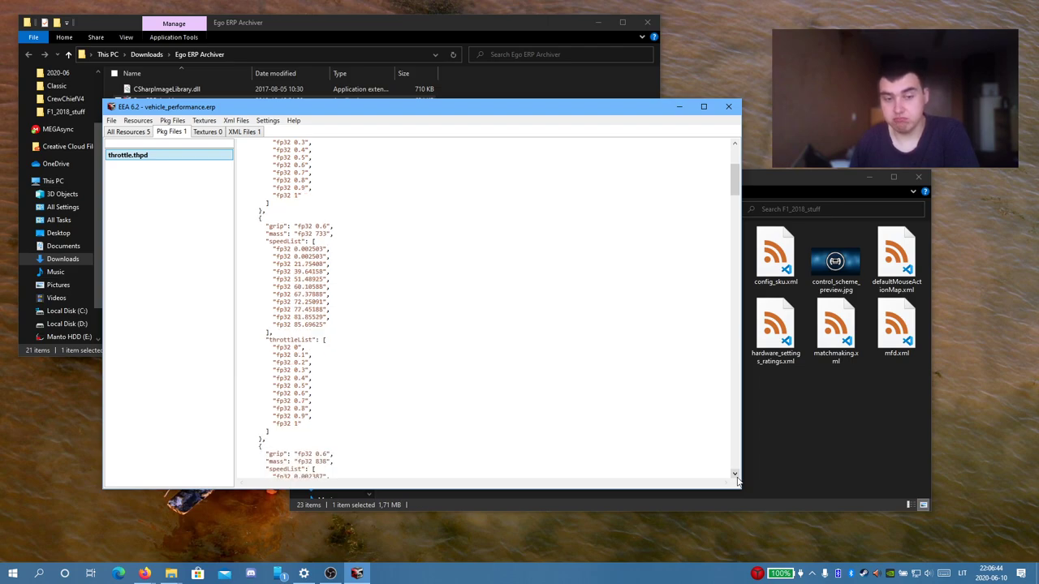
{"action": "left_click", "coordinate": [735, 475]}
{"action": "left_click", "coordinate": [735, 476]}
{"action": "left_click", "coordinate": [735, 476]}
{"action": "left_click", "coordinate": [736, 476]}
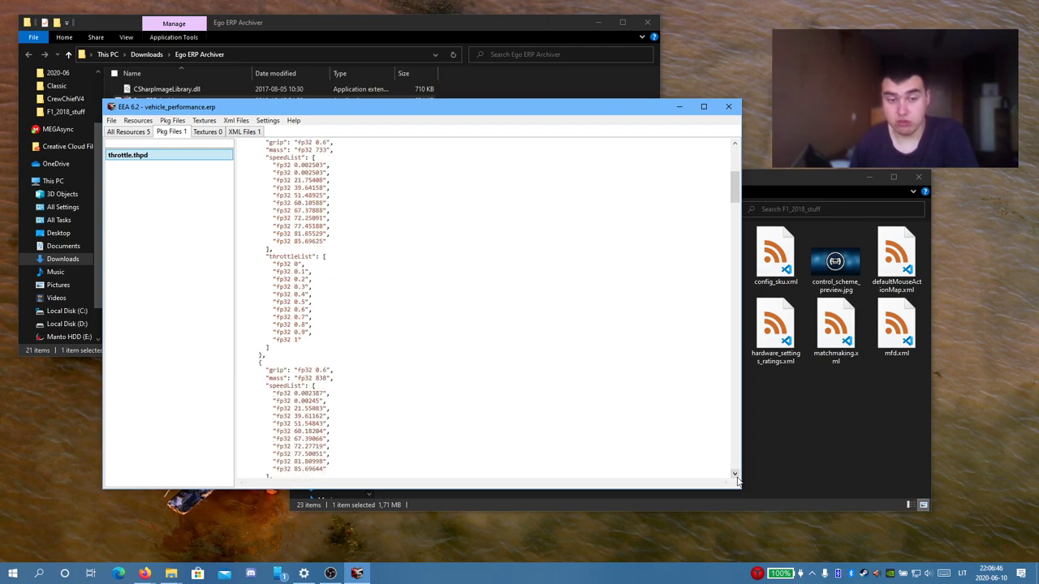
{"action": "left_click", "coordinate": [736, 475]}
{"action": "left_click", "coordinate": [736, 475]}
{"action": "left_click", "coordinate": [736, 475]}
{"action": "left_click", "coordinate": [735, 475]}
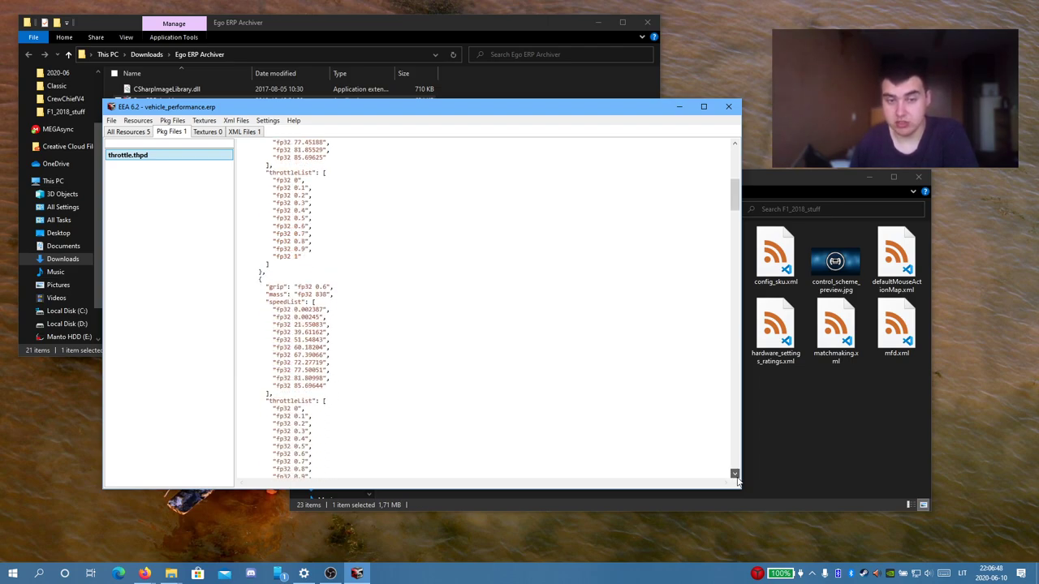
{"action": "left_click", "coordinate": [735, 475]}
{"action": "left_click", "coordinate": [735, 475]}
{"action": "left_click", "coordinate": [736, 476]}
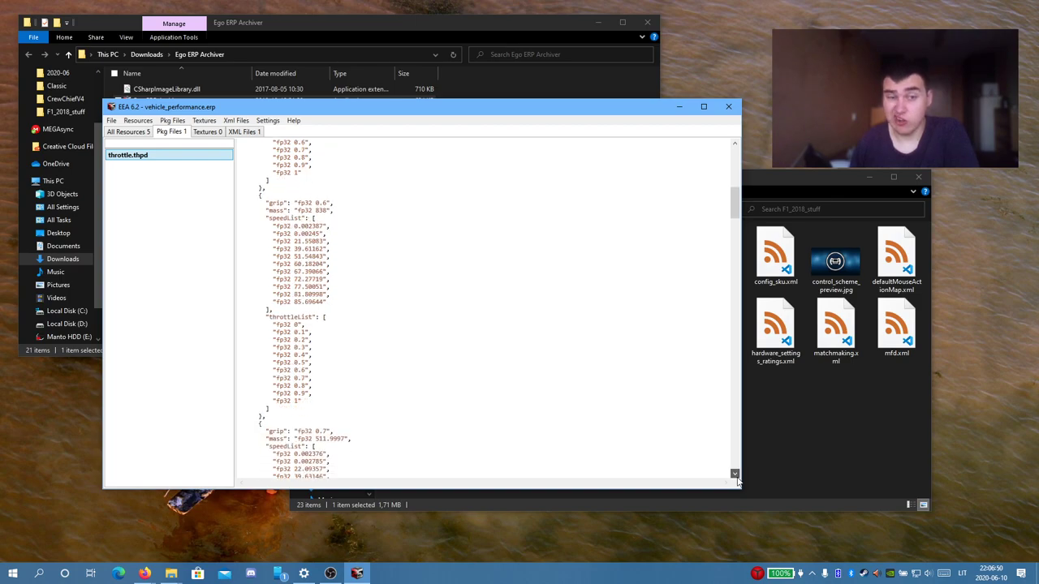
{"action": "left_click", "coordinate": [736, 476]}
{"action": "left_click", "coordinate": [735, 475]}
{"action": "left_click", "coordinate": [736, 476]}
{"action": "left_click", "coordinate": [735, 475]}
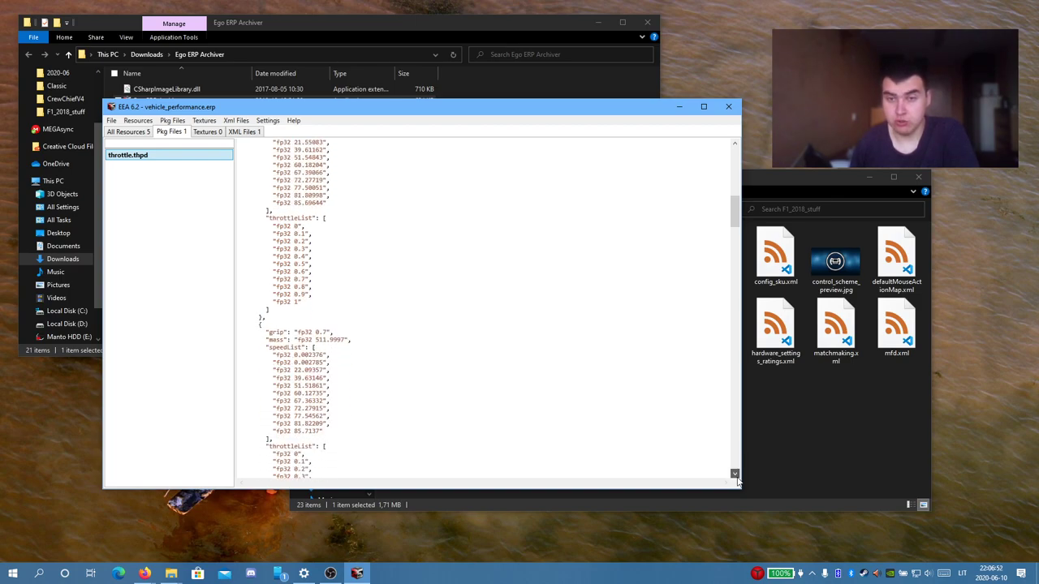
{"action": "left_click", "coordinate": [735, 475]}
{"action": "left_click", "coordinate": [735, 476]}
{"action": "left_click", "coordinate": [736, 476]}
{"action": "left_click", "coordinate": [736, 476]}
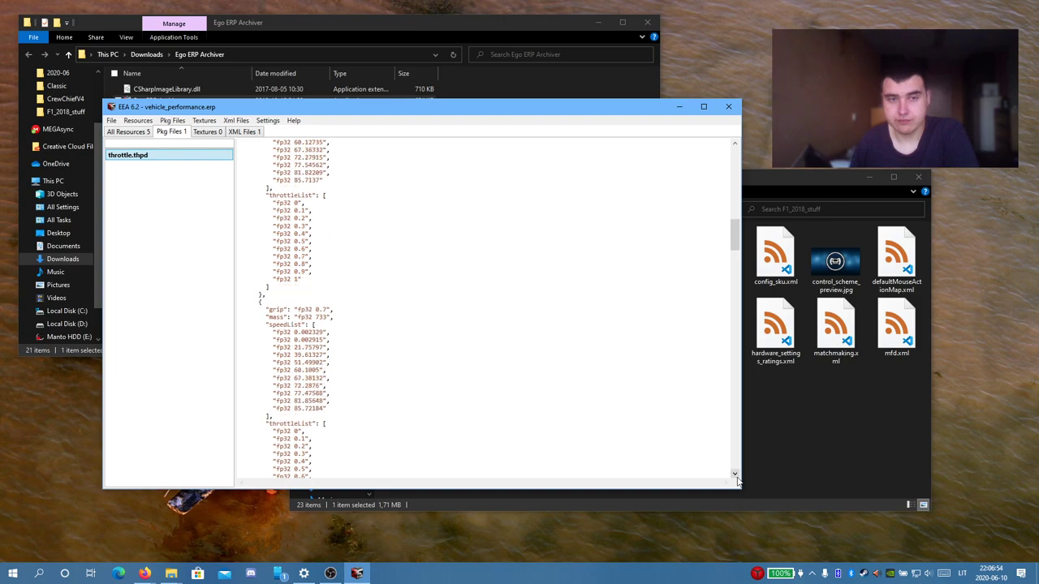
{"action": "left_click", "coordinate": [736, 476]}
{"action": "left_click", "coordinate": [735, 475]}
{"action": "left_click", "coordinate": [735, 476]}
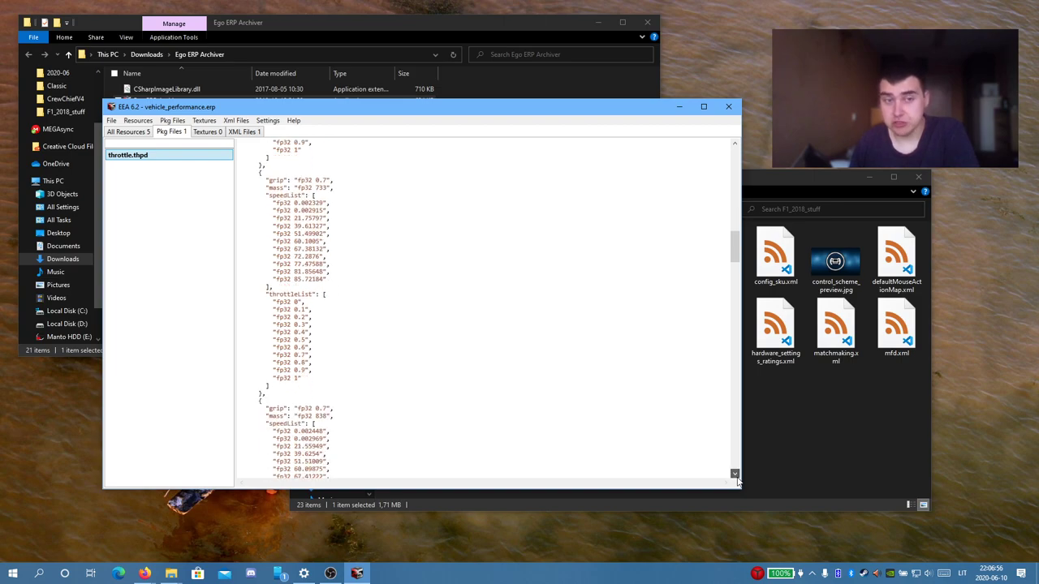
{"action": "left_click", "coordinate": [736, 476]}
{"action": "left_click", "coordinate": [736, 476]}
{"action": "left_click", "coordinate": [736, 476]}
{"action": "left_click", "coordinate": [736, 476]}
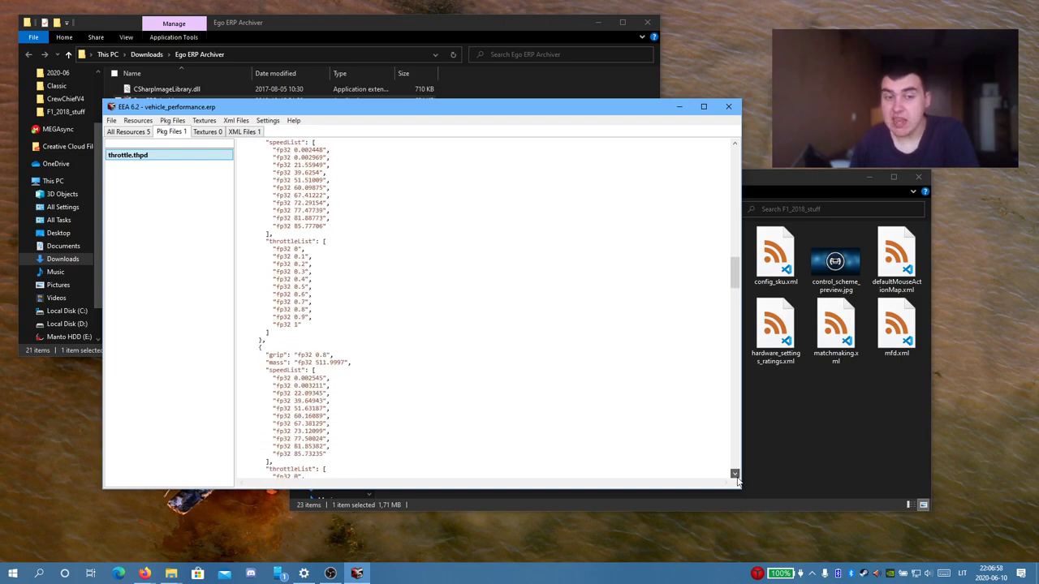
{"action": "left_click", "coordinate": [735, 476]}
{"action": "left_click", "coordinate": [735, 476]}
{"action": "left_click", "coordinate": [735, 476]}
{"action": "left_click", "coordinate": [736, 476]}
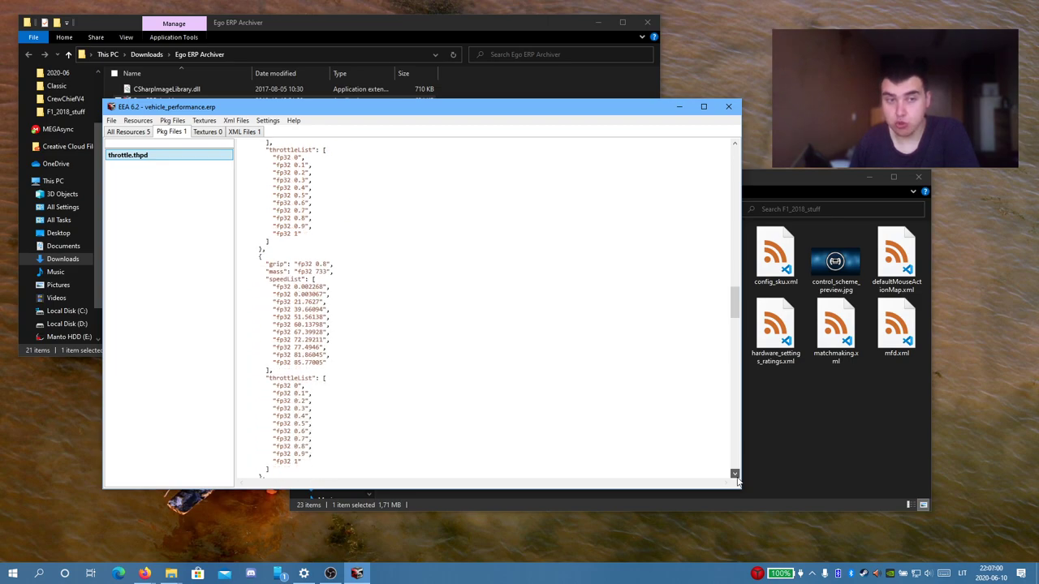
{"action": "left_click", "coordinate": [736, 476]}
{"action": "left_click", "coordinate": [736, 475]}
{"action": "left_click", "coordinate": [735, 476]}
{"action": "left_click", "coordinate": [735, 476]}
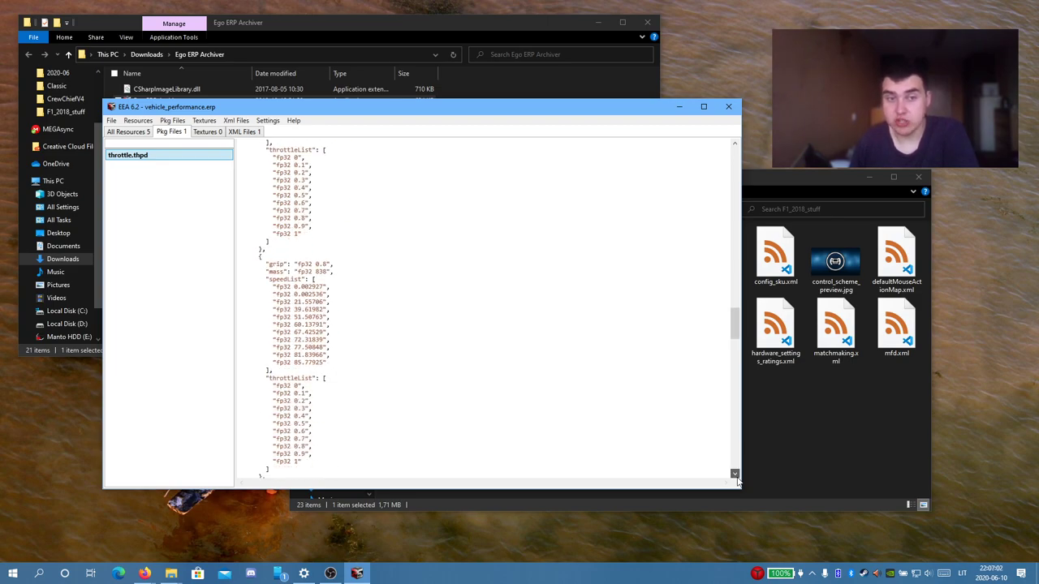
{"action": "left_click", "coordinate": [736, 476]}
{"action": "left_click", "coordinate": [735, 476]}
{"action": "left_click", "coordinate": [736, 475]}
{"action": "left_click", "coordinate": [736, 476]}
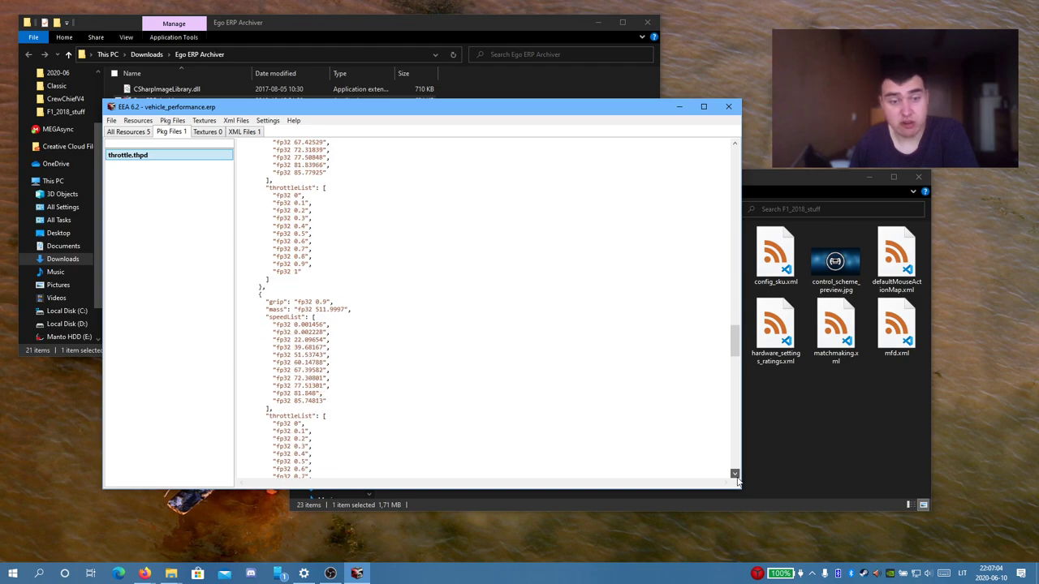
{"action": "left_click", "coordinate": [735, 476]}
{"action": "left_click", "coordinate": [736, 475]}
{"action": "left_click", "coordinate": [736, 476]}
{"action": "left_click", "coordinate": [735, 476]}
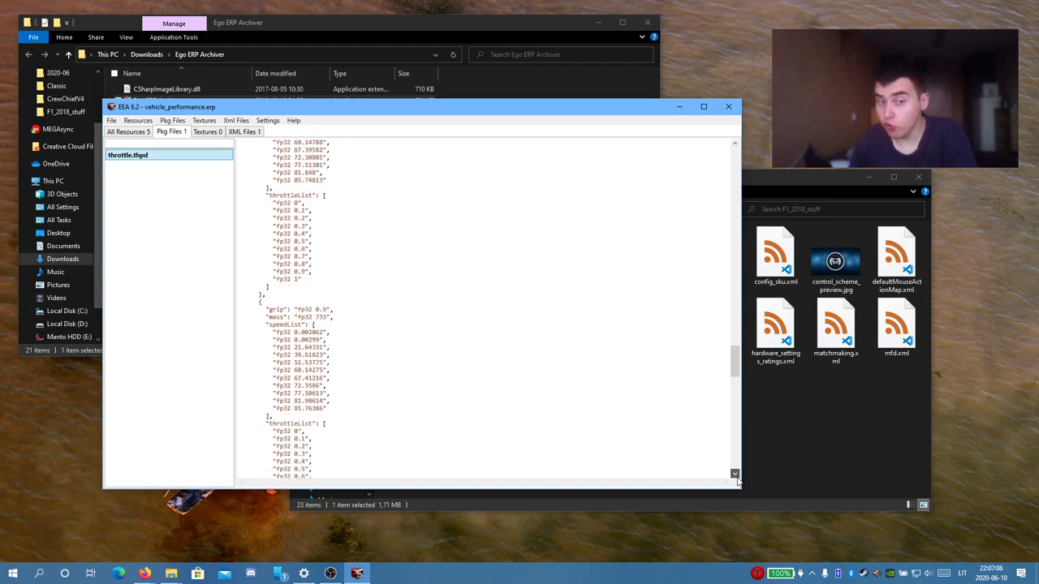
{"action": "left_click", "coordinate": [735, 476]}
{"action": "left_click", "coordinate": [736, 476]}
{"action": "scroll", "coordinate": [737, 479], "scroll_direction": "down", "scroll_amount": 10}
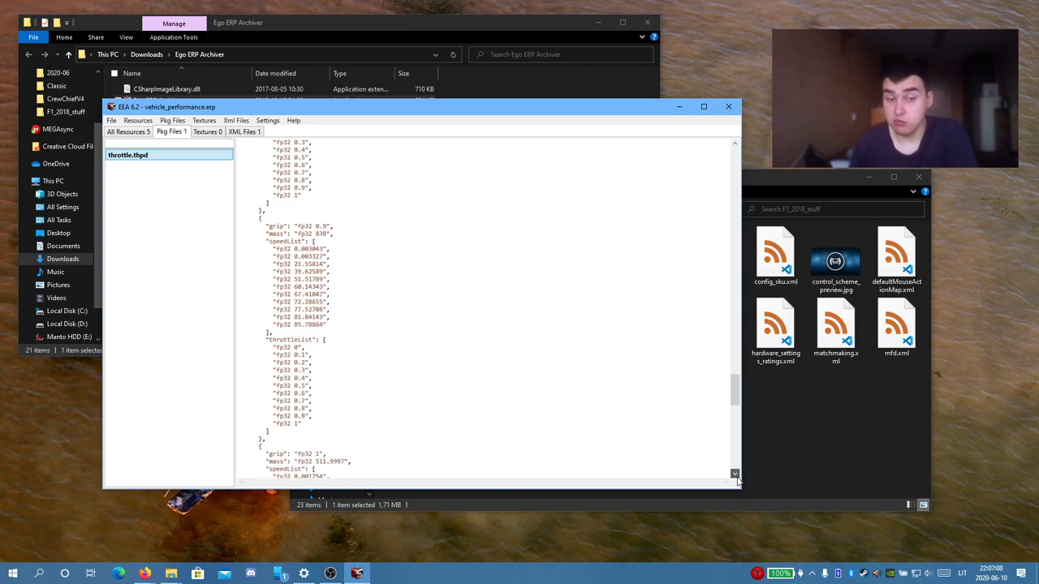
{"action": "scroll", "coordinate": [737, 479], "scroll_direction": "down", "scroll_amount": 10}
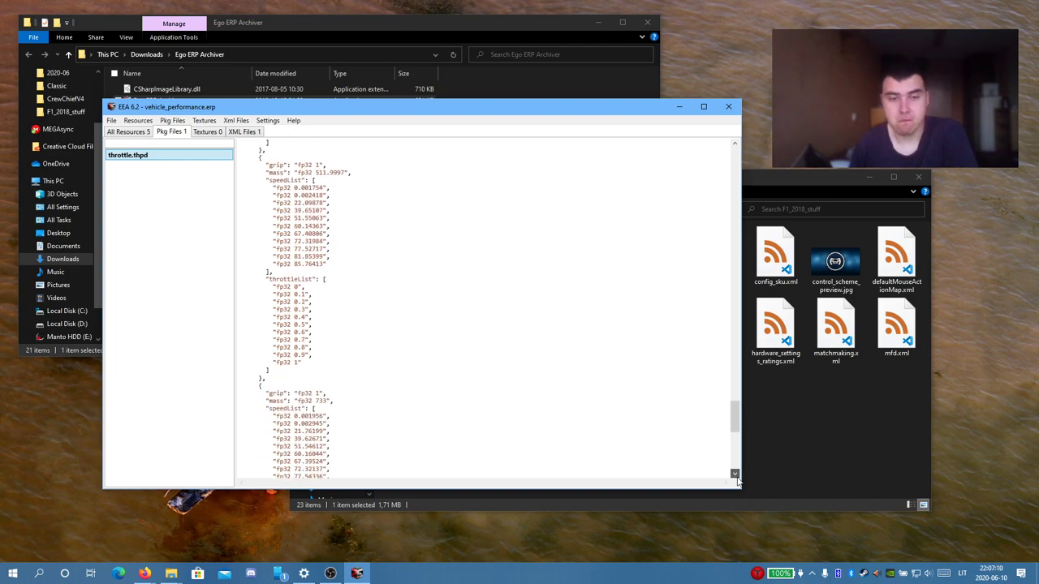
{"action": "scroll", "coordinate": [737, 479], "scroll_direction": "down", "scroll_amount": 8}
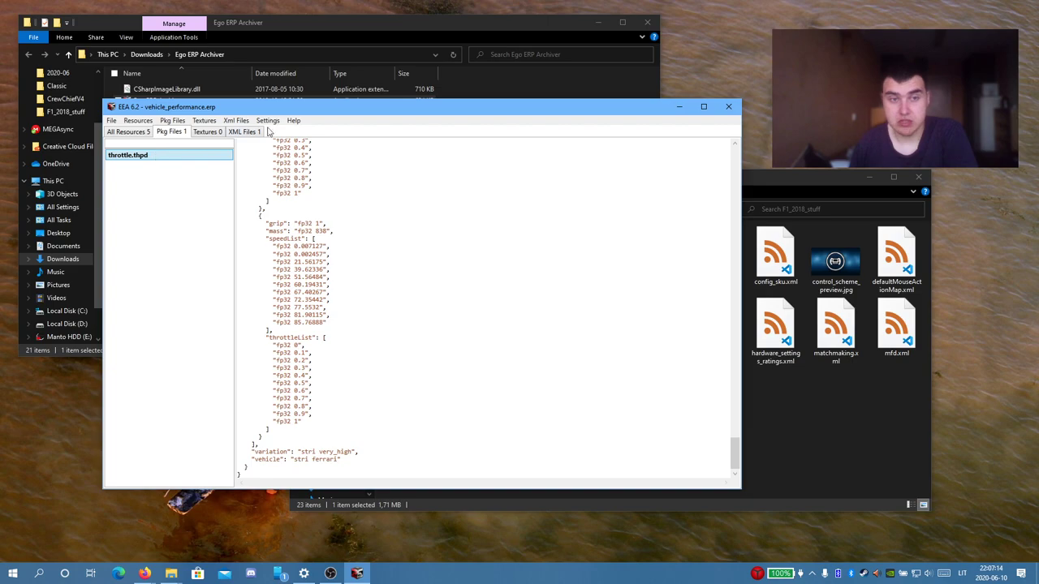
- Return to the archiver and open the ERP archive whose name begins with "virtual" from the F1_2018_stuff folder
{"action": "left_click", "coordinate": [100, 130]}
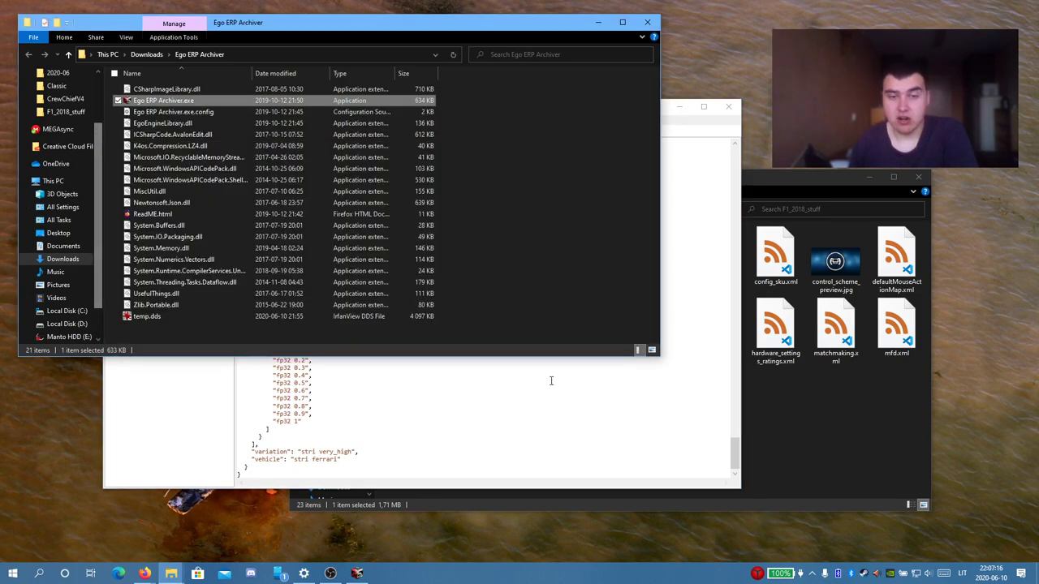
{"action": "left_click", "coordinate": [420, 441]}
{"action": "left_click", "coordinate": [113, 121]}
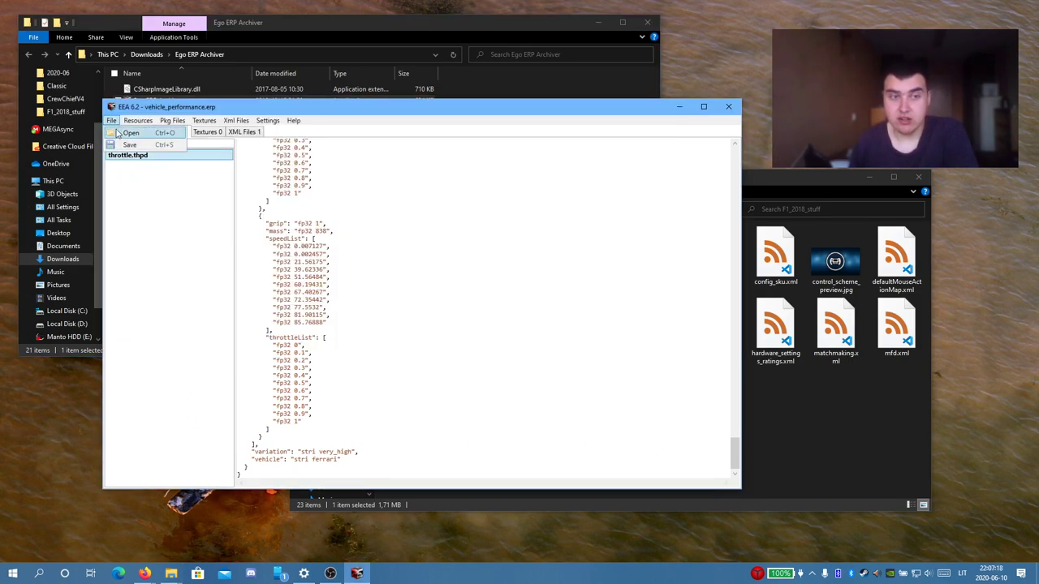
{"action": "left_click", "coordinate": [128, 134]}
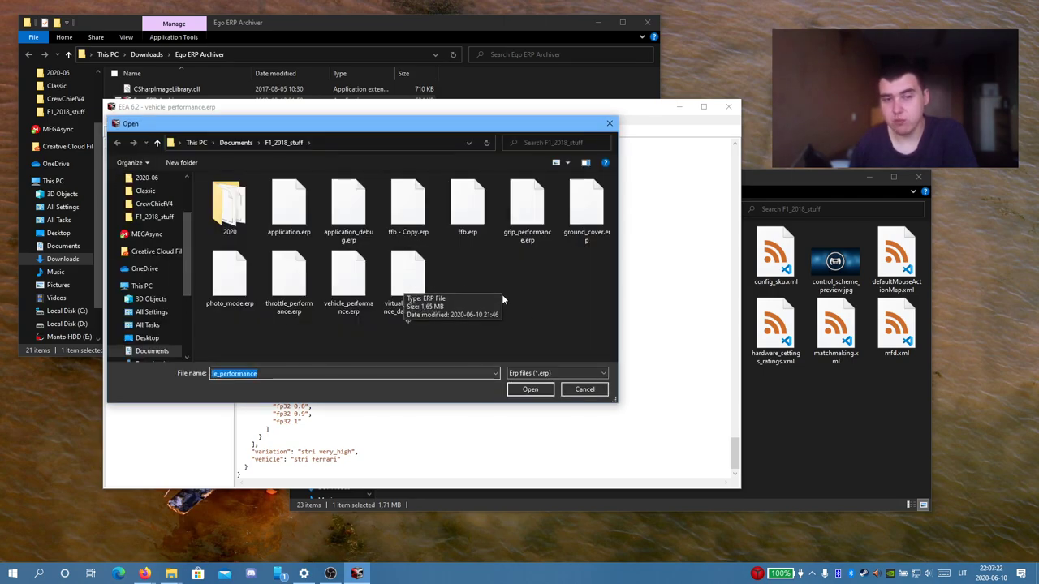
{"action": "double_click", "coordinate": [401, 284]}
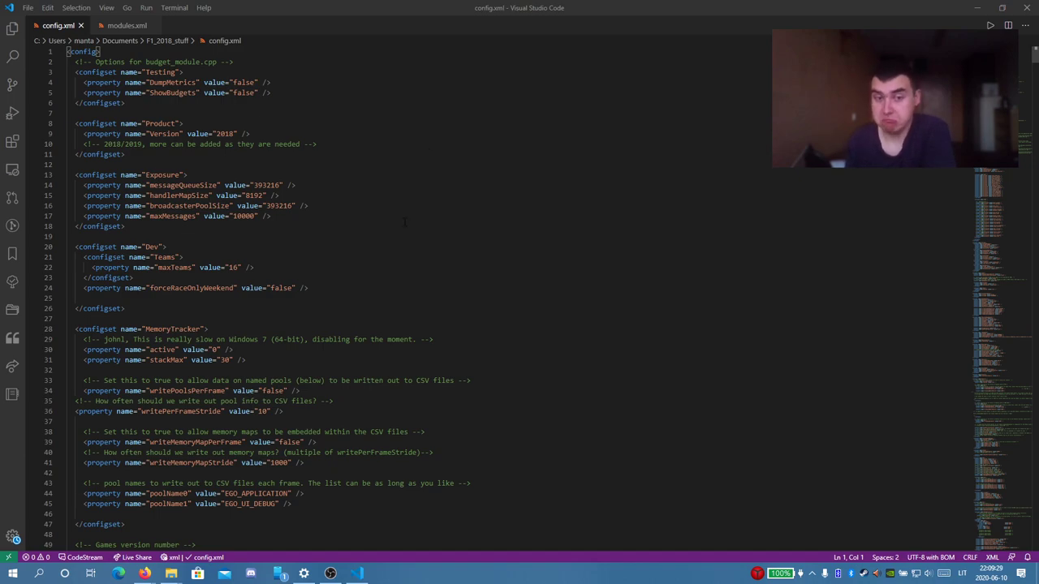
- Examine the MemoryTracker configset in config.xml, highlighting the developer comment about slowness on Windows 7 and its active property
{"action": "scroll", "coordinate": [519, 299], "scroll_direction": "down", "scroll_amount": 2}
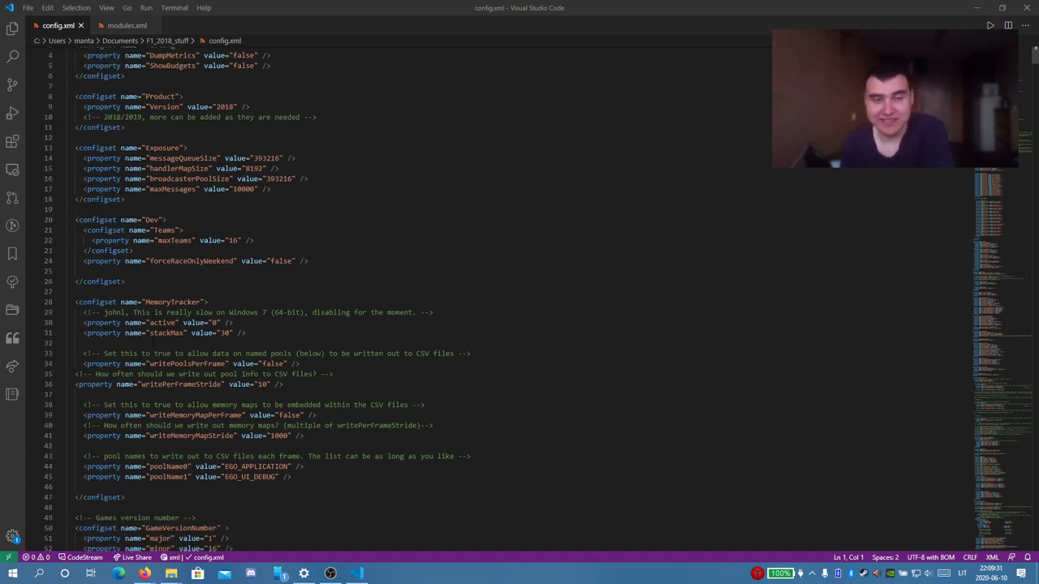
{"action": "left_click_drag", "start_coordinate": [84, 285], "coordinate": [434, 286]}
{"action": "left_click", "coordinate": [434, 286]}
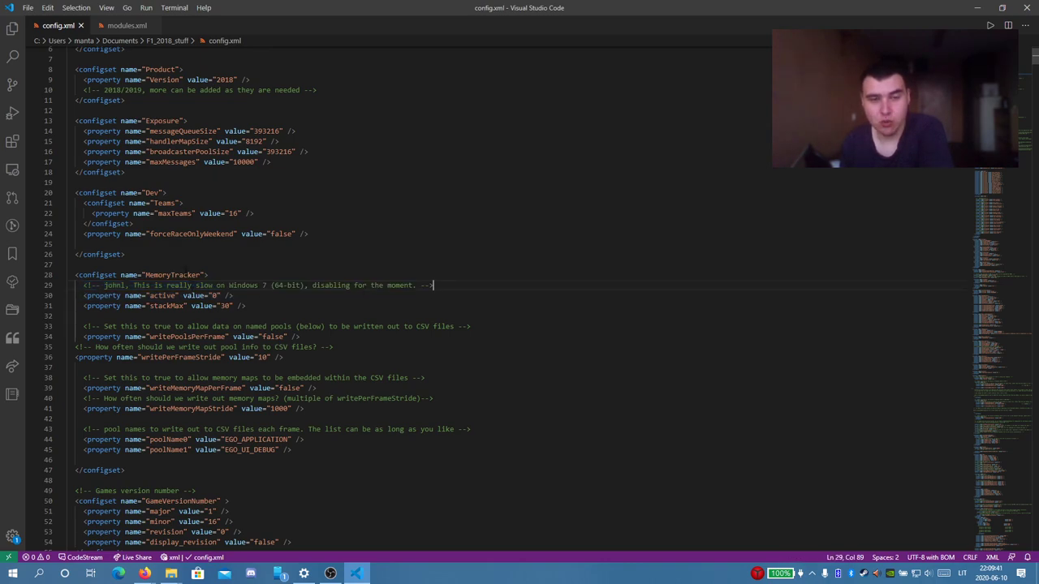
{"action": "left_click", "coordinate": [183, 275]}
{"action": "left_click", "coordinate": [231, 295]}
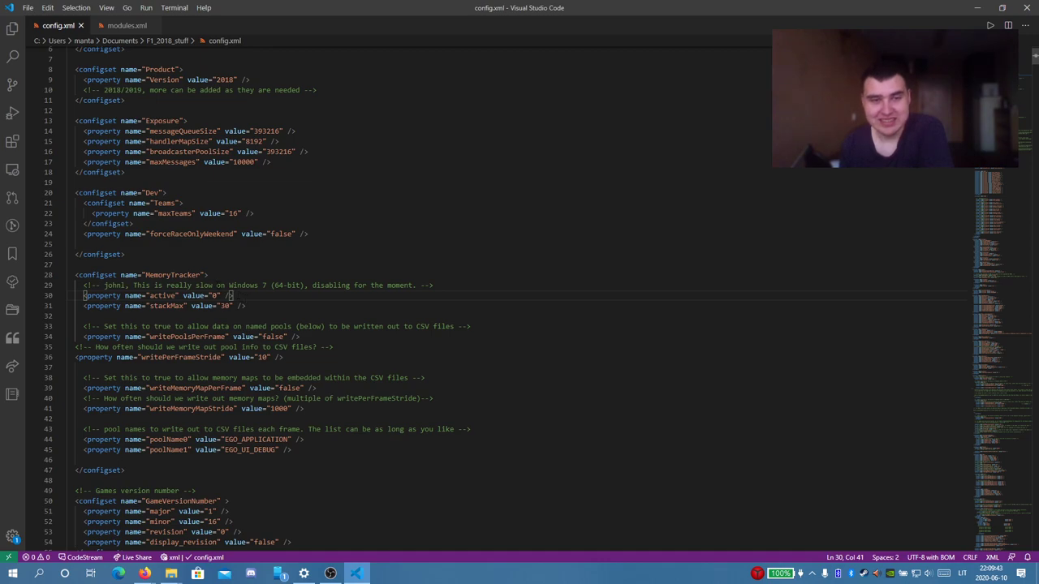
{"action": "left_click_drag", "start_coordinate": [204, 286], "coordinate": [221, 286]}
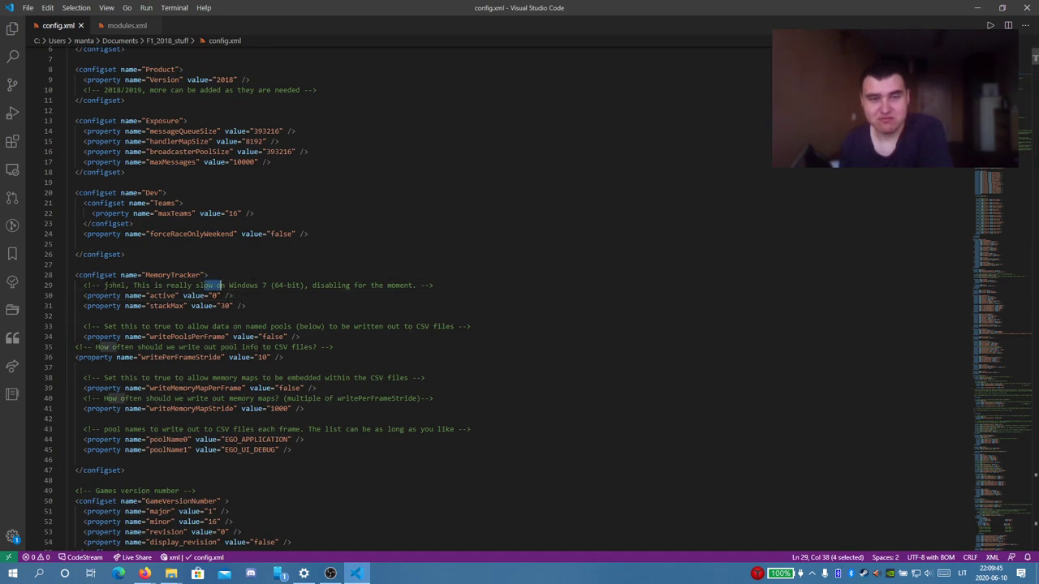
{"action": "left_click", "coordinate": [115, 286]}
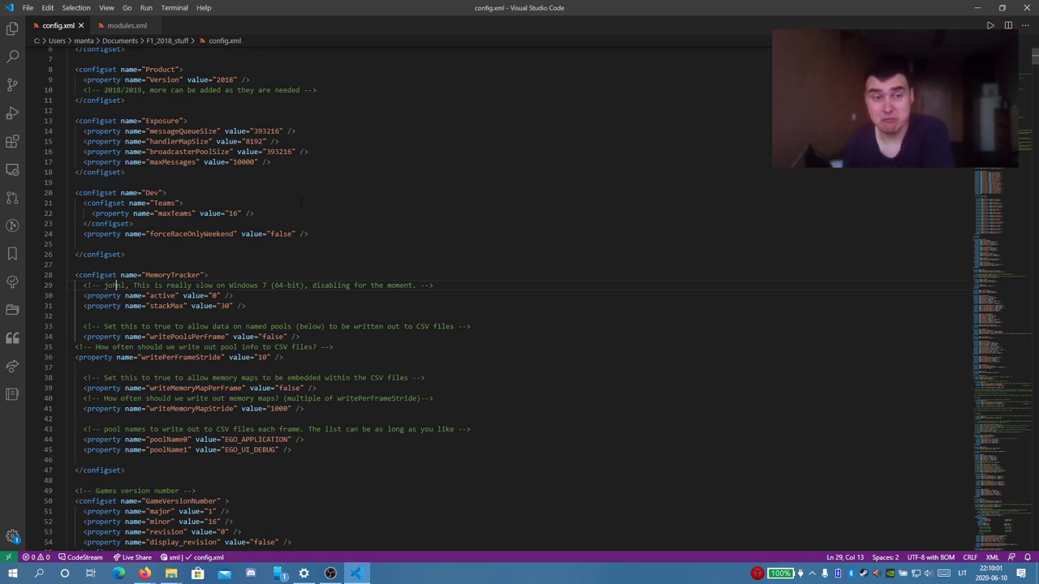
- Read on from the start of config.xml to the GameVersionNumber configset and examine its major, minor and revision properties
{"action": "scroll", "coordinate": [301, 203], "scroll_direction": "up", "scroll_amount": 2}
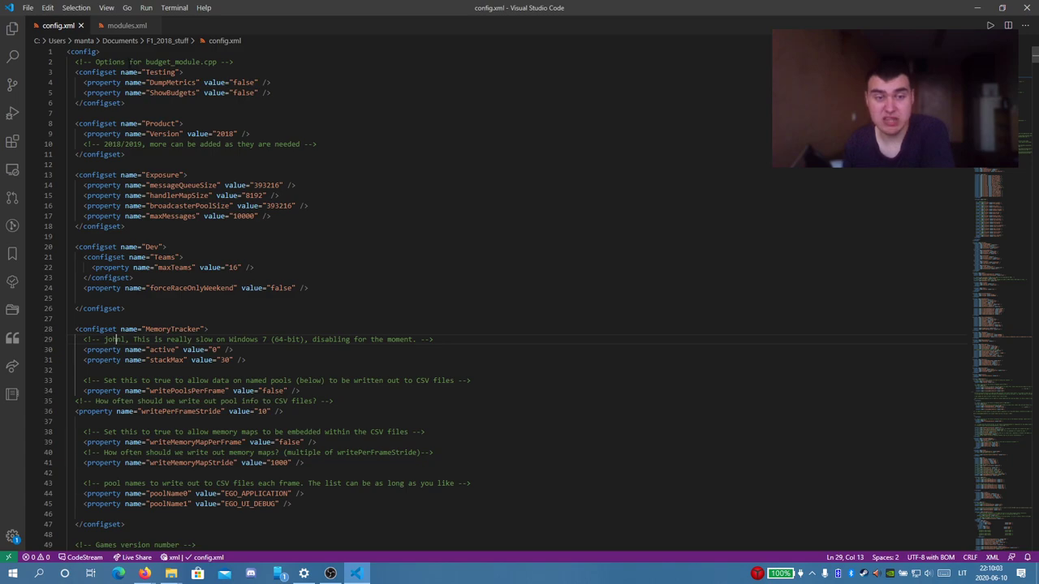
{"action": "scroll", "coordinate": [350, 297], "scroll_direction": "down", "scroll_amount": 4}
{"action": "scroll", "coordinate": [350, 297], "scroll_direction": "down", "scroll_amount": 3}
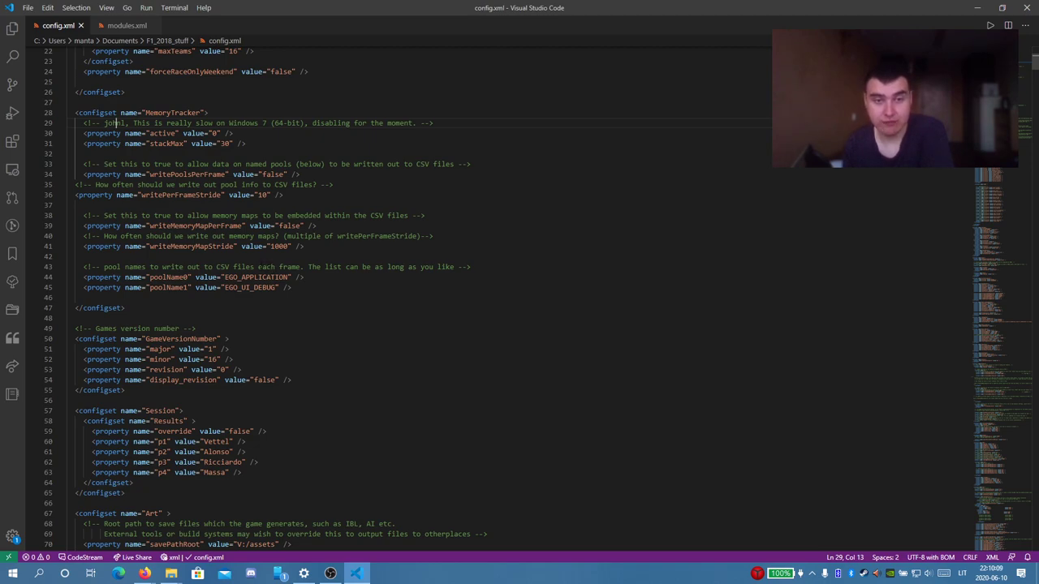
{"action": "scroll", "coordinate": [146, 312], "scroll_direction": "down", "scroll_amount": 1}
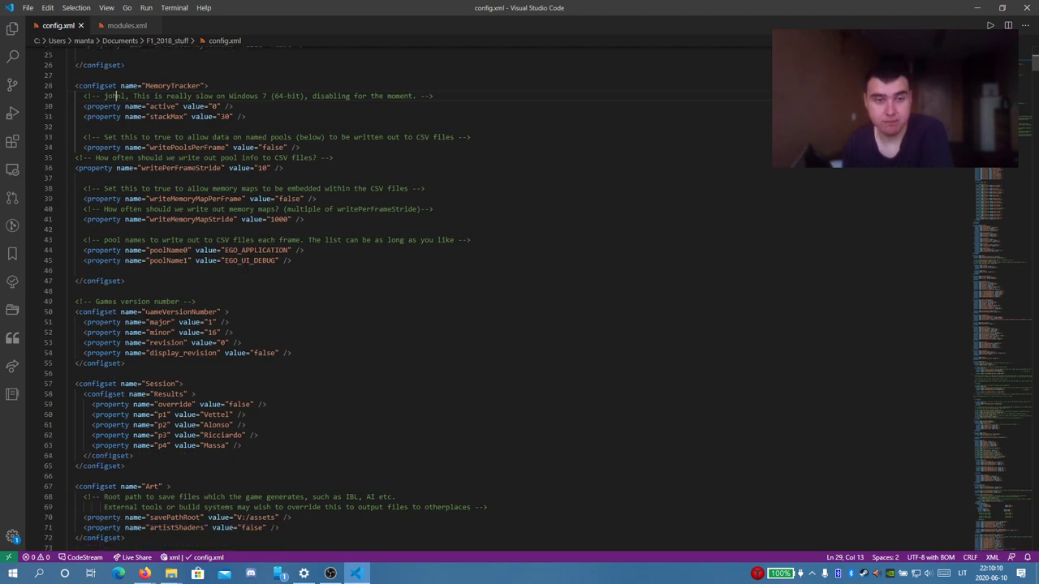
{"action": "left_click", "coordinate": [119, 301]}
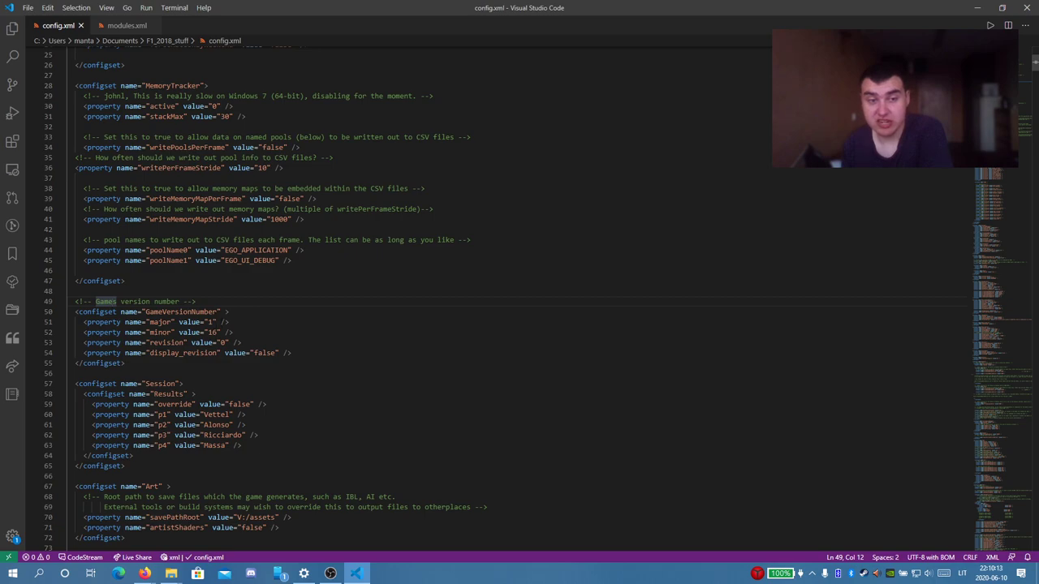
{"action": "left_click", "coordinate": [229, 322]}
{"action": "left_click", "coordinate": [233, 332]}
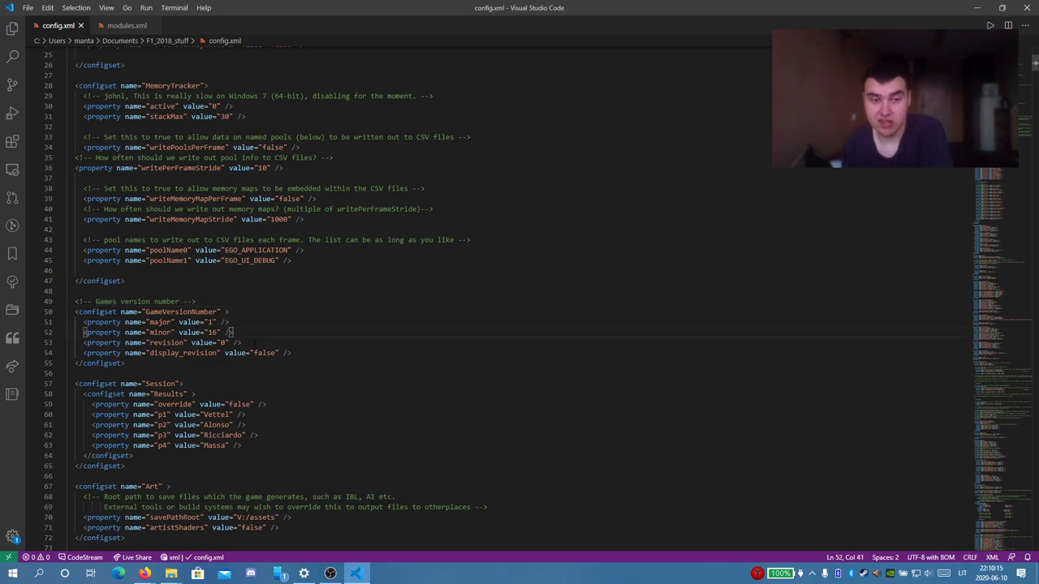
{"action": "left_click", "coordinate": [241, 343]}
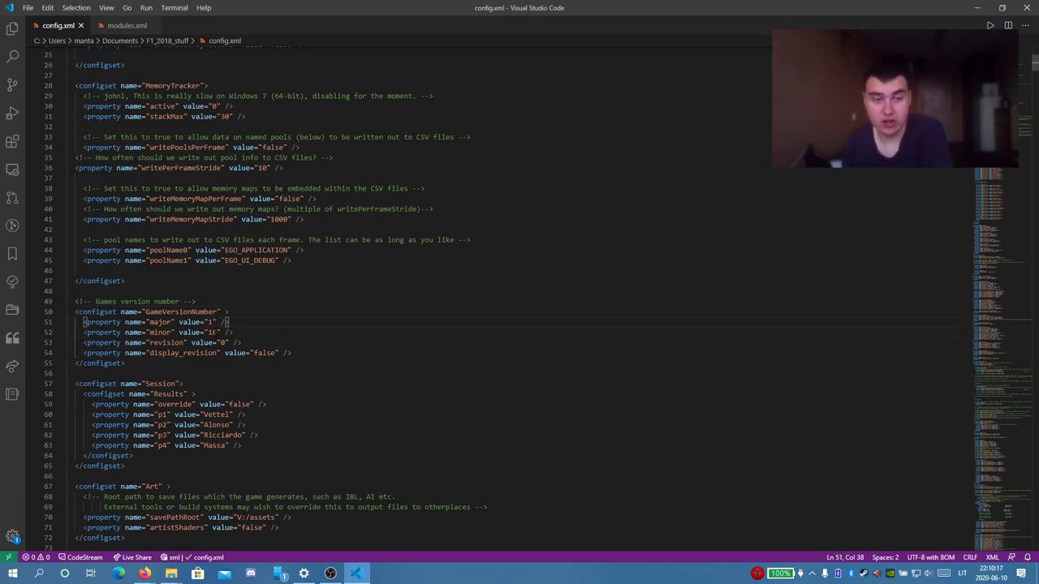
{"action": "left_click", "coordinate": [233, 332]}
- Examine the Game Session Data section of config.xml, covering the game_mode, session_id, ruleset and laps properties
{"action": "scroll", "coordinate": [258, 365], "scroll_direction": "down", "scroll_amount": 15}
{"action": "left_click", "coordinate": [328, 377]}
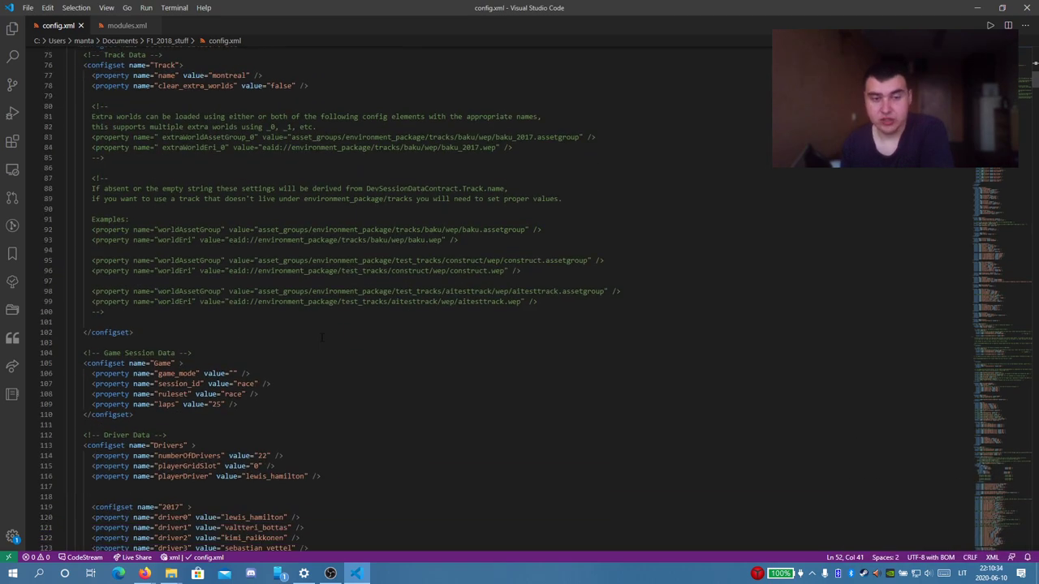
{"action": "scroll", "coordinate": [328, 377], "scroll_direction": "down", "scroll_amount": 2}
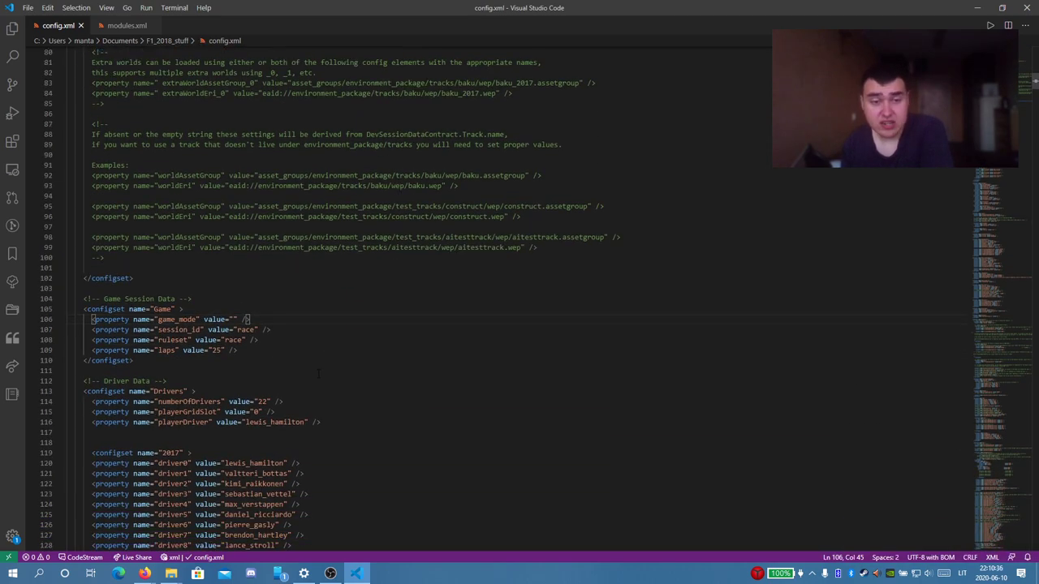
{"action": "left_click", "coordinate": [258, 359]}
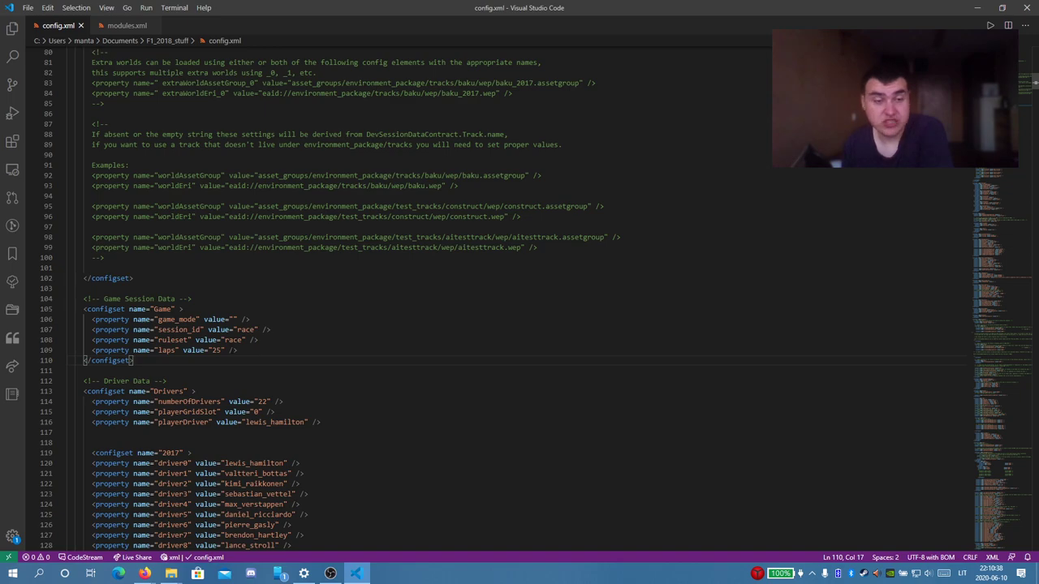
{"action": "scroll", "coordinate": [259, 356], "scroll_direction": "down", "scroll_amount": 1}
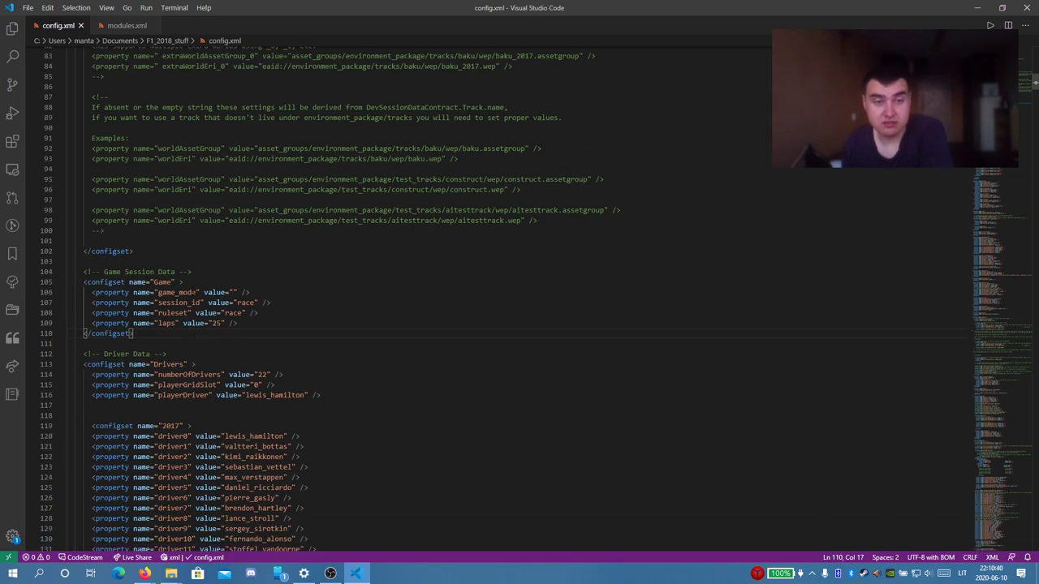
{"action": "left_click", "coordinate": [192, 293]}
{"action": "double_click", "coordinate": [192, 293]}
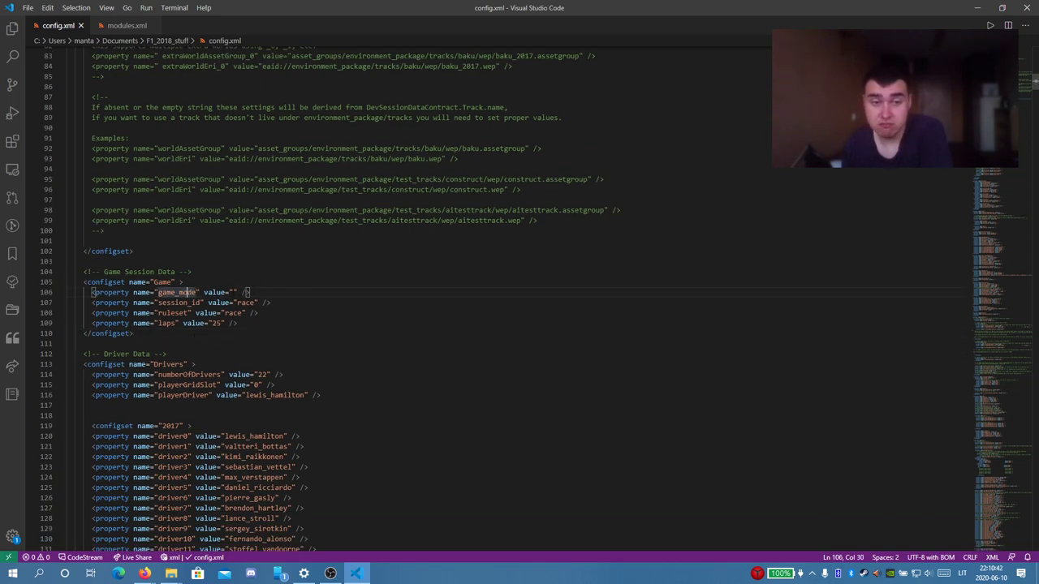
{"action": "key", "text": "End"}
{"action": "key", "text": "Down"}
{"action": "key", "text": "Down"}
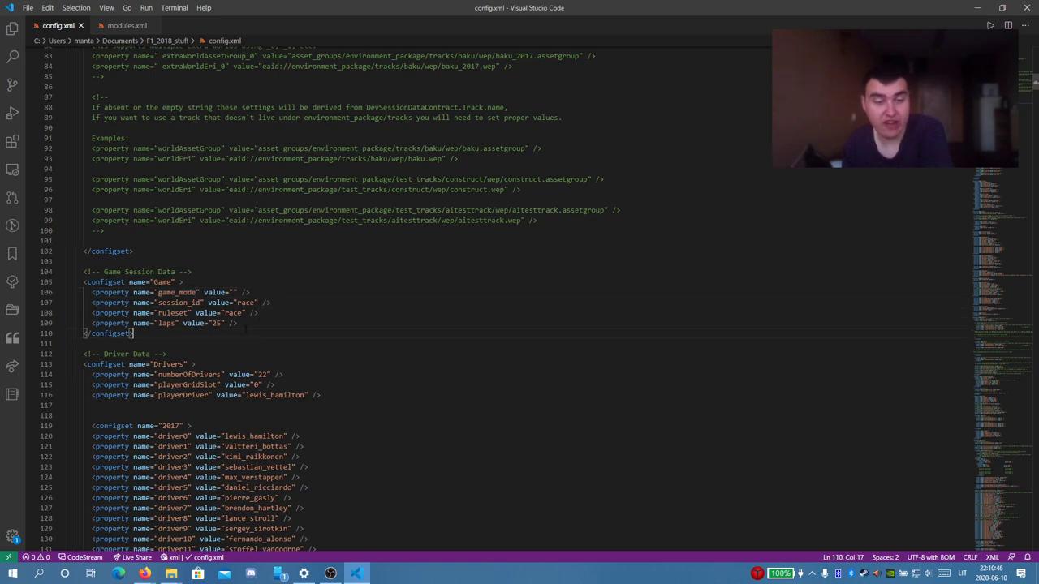
{"action": "left_click", "coordinate": [237, 334]}
- Examine the Driver Data section of config.xml, highlighting the numberOfDrivers, playerGridSlot and playerDriver properties
{"action": "scroll", "coordinate": [236, 333], "scroll_direction": "down", "scroll_amount": 2}
{"action": "scroll", "coordinate": [519, 293], "scroll_direction": "down", "scroll_amount": 2}
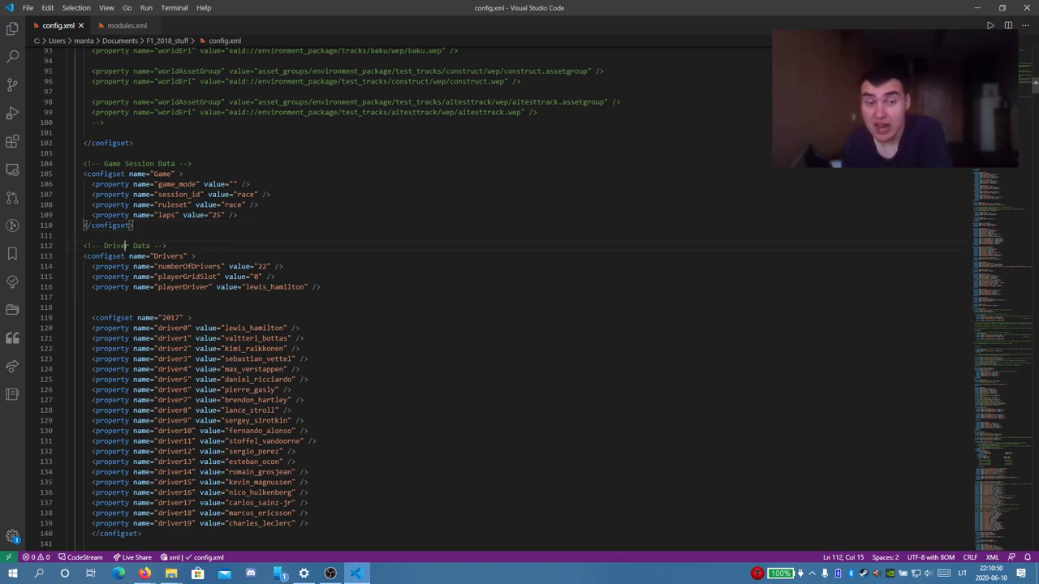
{"action": "left_click", "coordinate": [125, 246]}
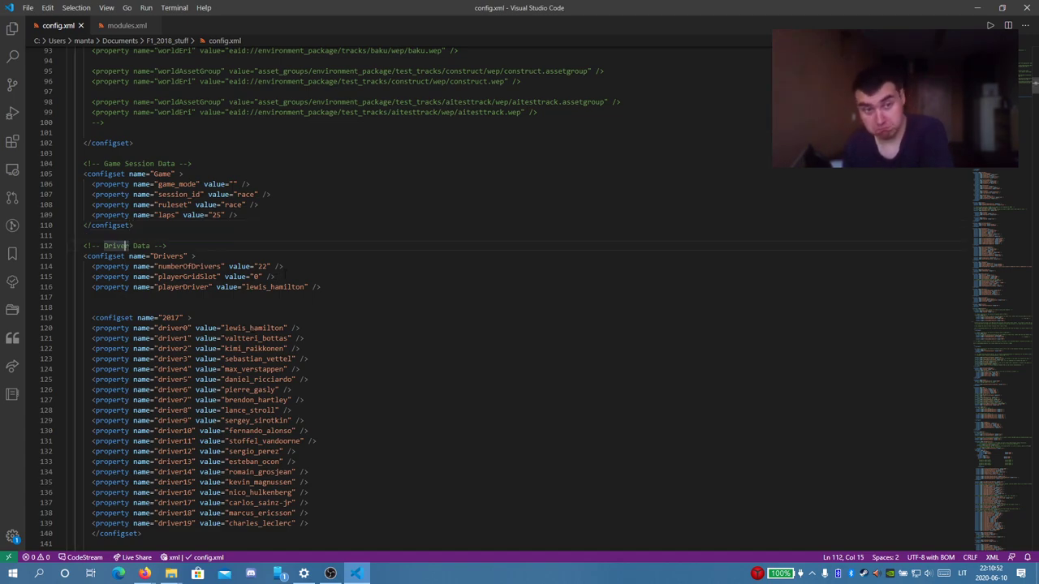
{"action": "scroll", "coordinate": [519, 292], "scroll_direction": "down", "scroll_amount": 4}
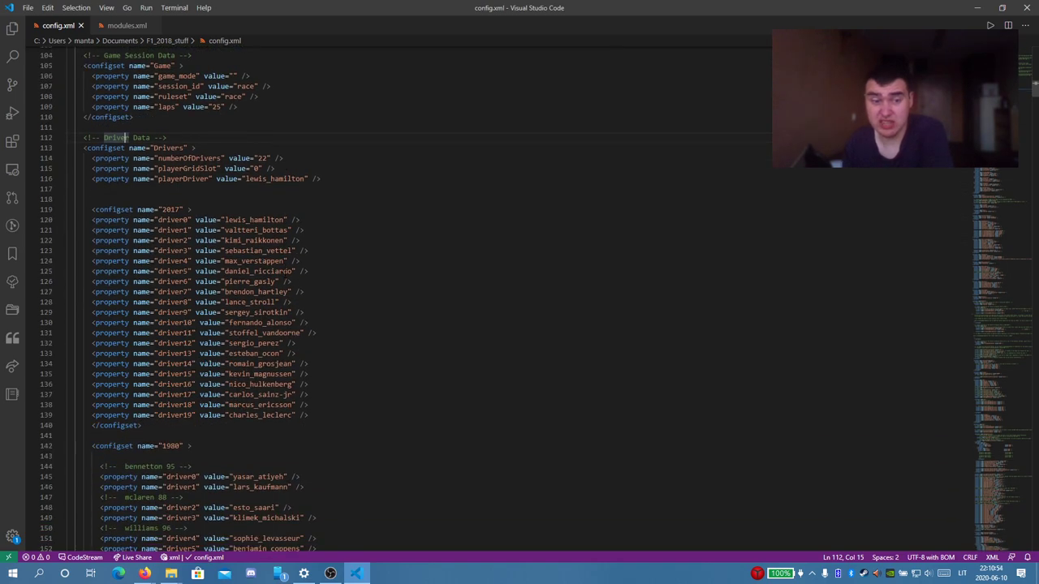
{"action": "scroll", "coordinate": [519, 292], "scroll_direction": "up", "scroll_amount": 3}
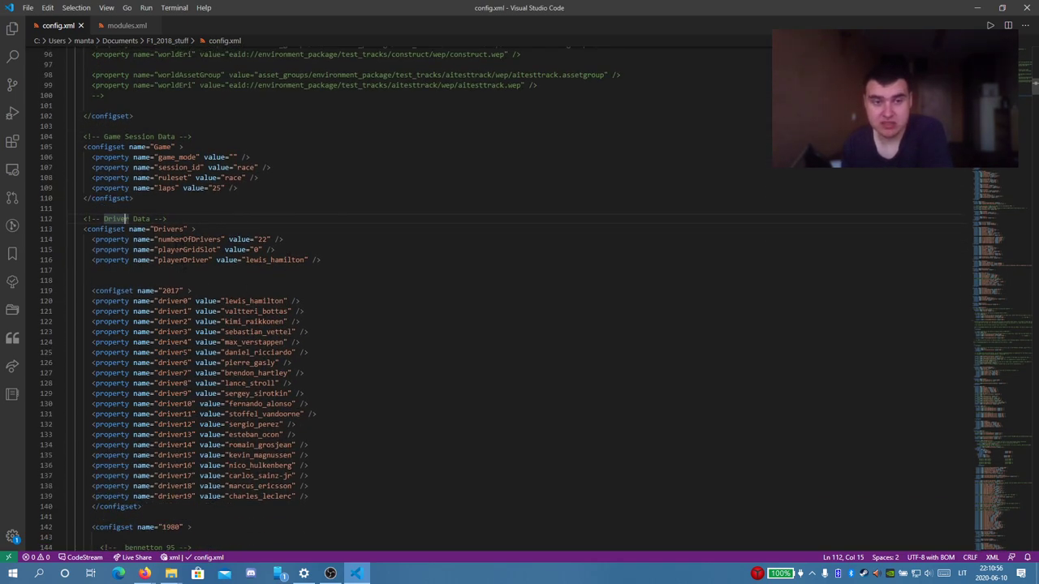
{"action": "left_click_drag", "start_coordinate": [159, 239], "coordinate": [213, 239]}
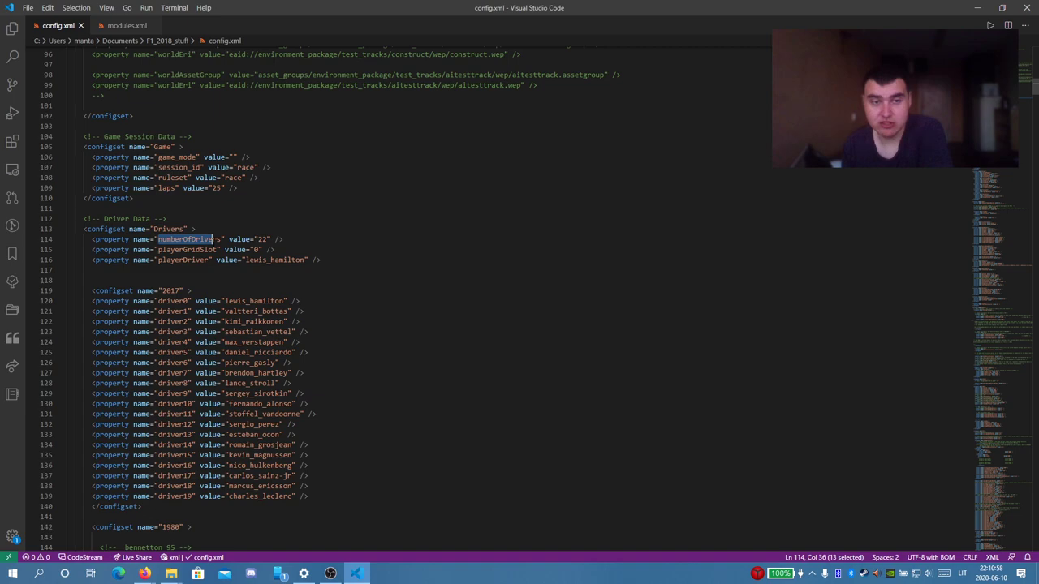
{"action": "double_click", "coordinate": [263, 239]}
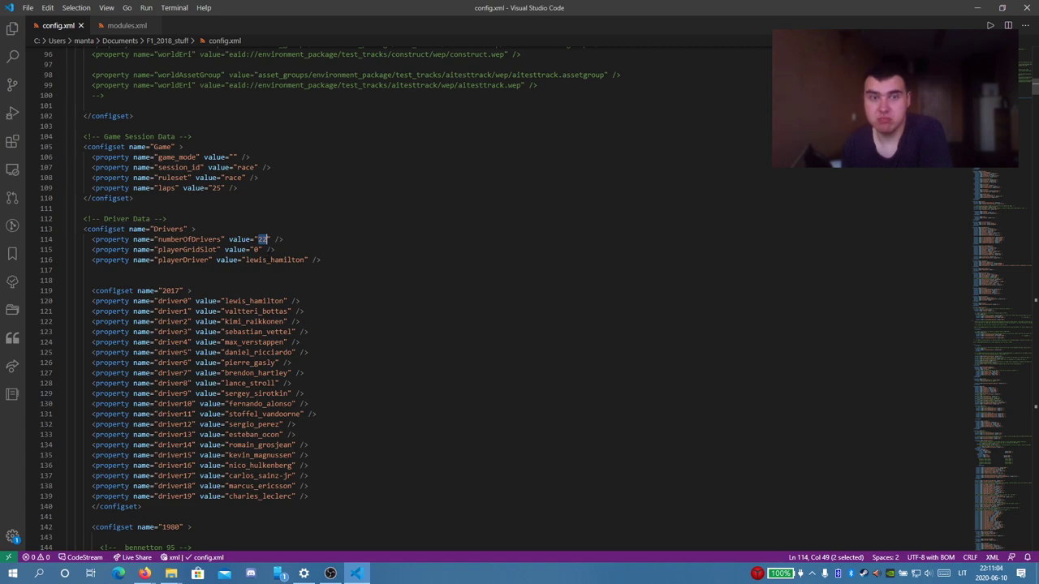
{"action": "left_click", "coordinate": [274, 260]}
{"action": "left_click", "coordinate": [275, 250]}
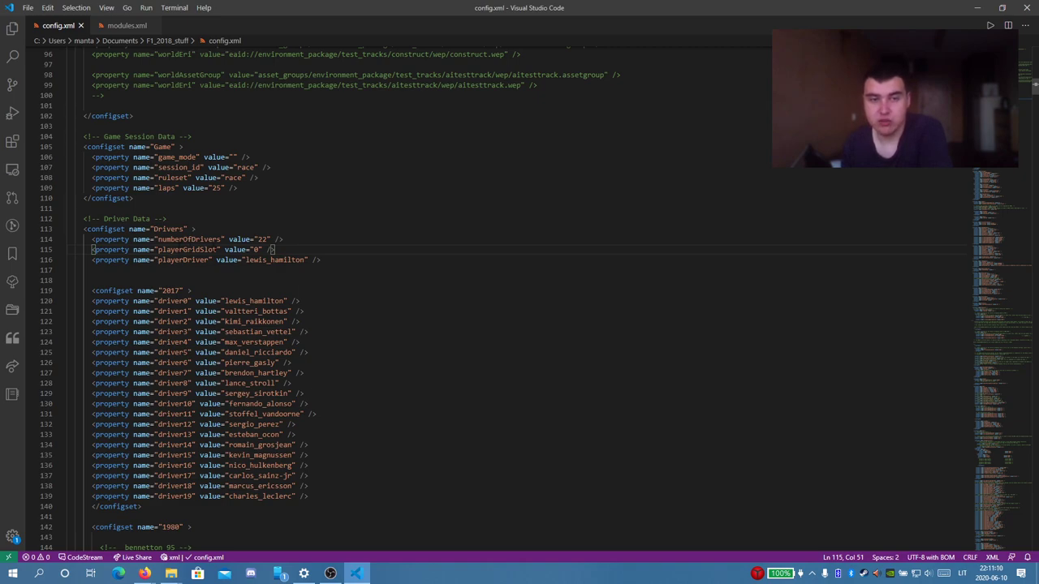
{"action": "double_click", "coordinate": [256, 250]}
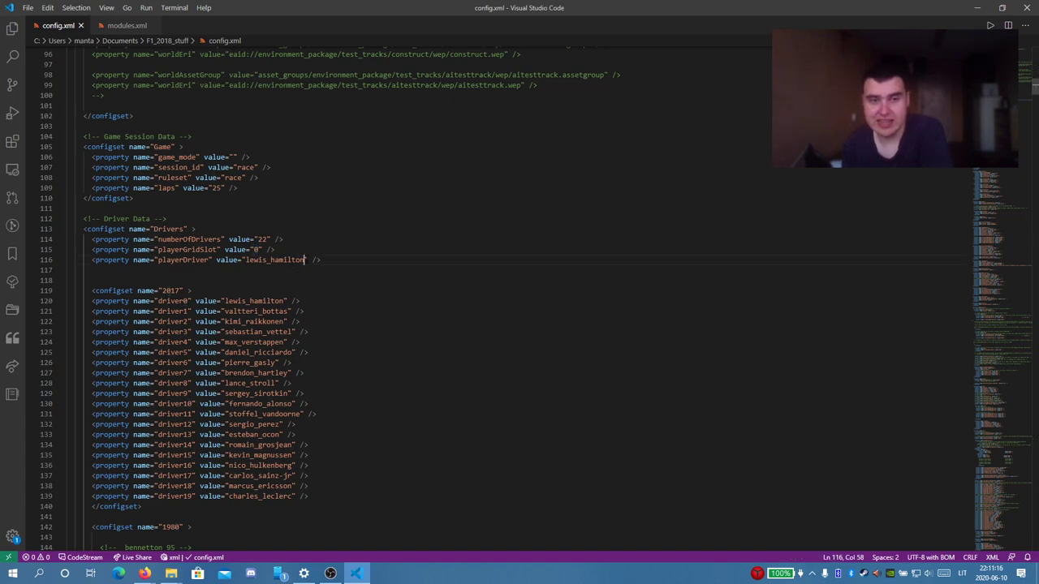
{"action": "double_click", "coordinate": [245, 260]}
{"action": "left_click", "coordinate": [481, 289]}
- Read through the 2017 driver configset to the 1980 one and highlight the team name in its "bennetton 95" comment
{"action": "scroll", "coordinate": [481, 289], "scroll_direction": "down", "scroll_amount": 2}
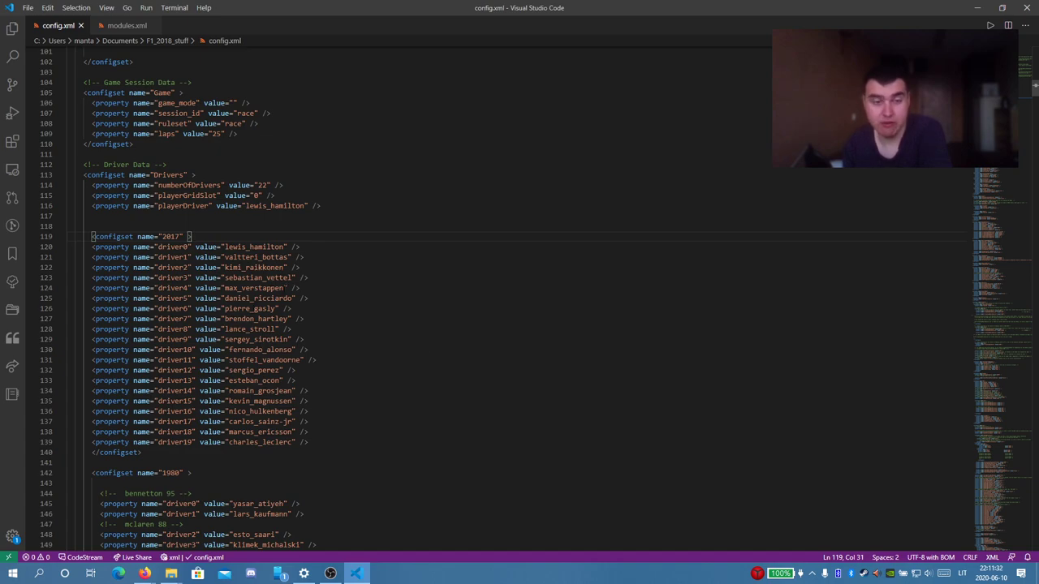
{"action": "scroll", "coordinate": [267, 295], "scroll_direction": "down", "scroll_amount": 6}
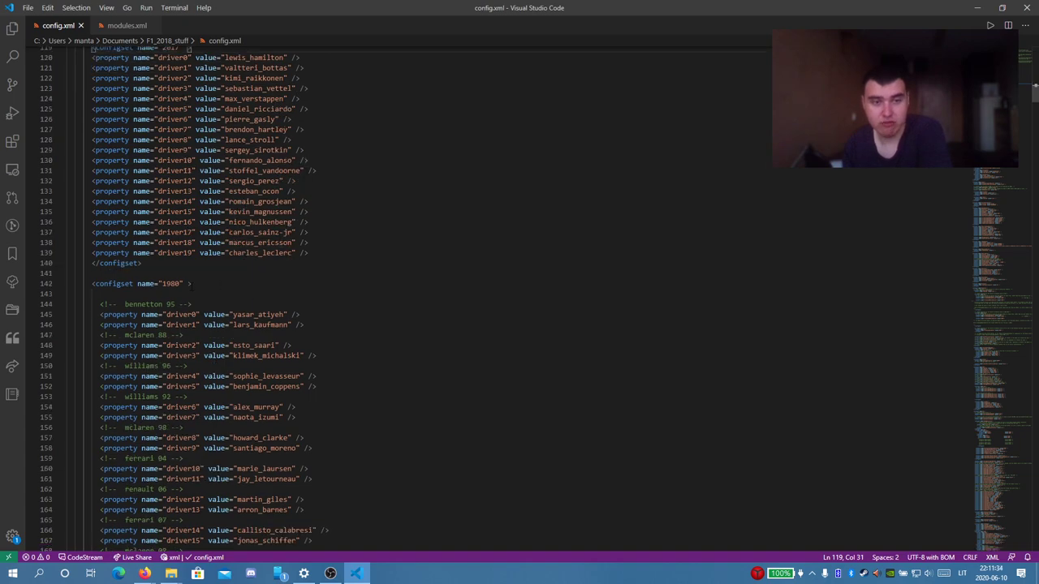
{"action": "scroll", "coordinate": [154, 250], "scroll_direction": "down", "scroll_amount": 1}
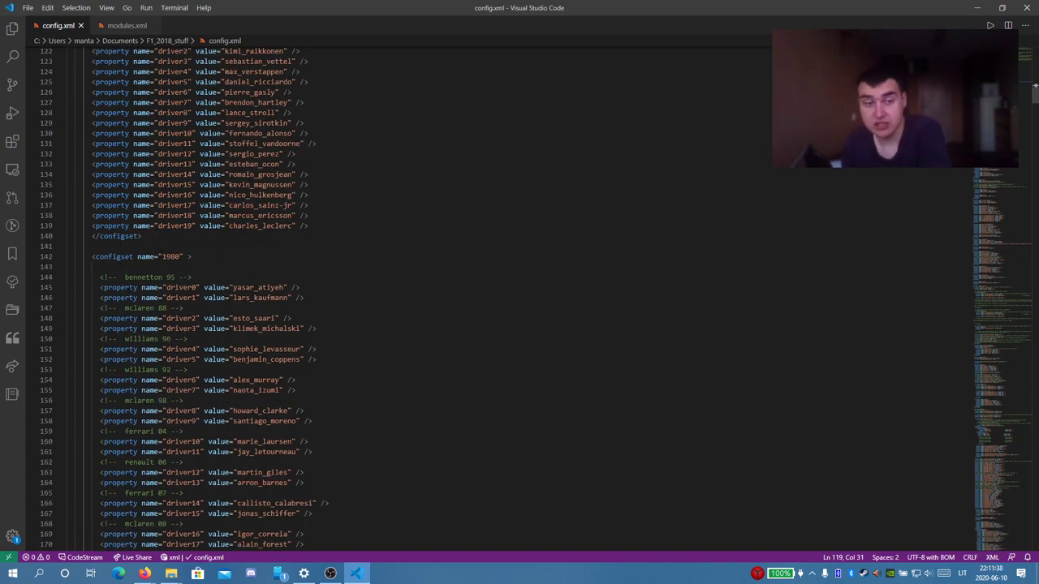
{"action": "scroll", "coordinate": [487, 296], "scroll_direction": "down", "scroll_amount": 3}
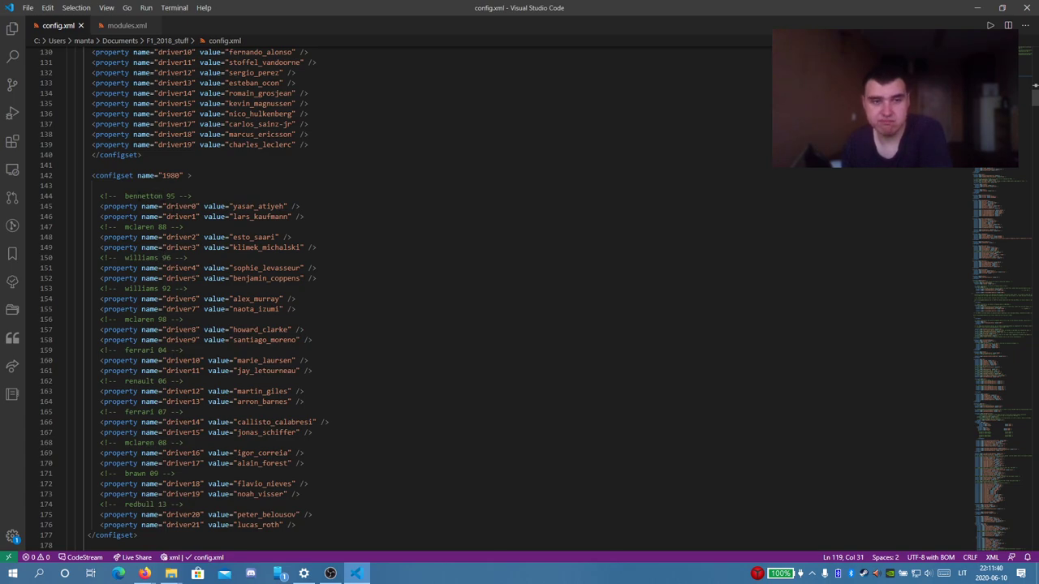
{"action": "double_click", "coordinate": [126, 195]}
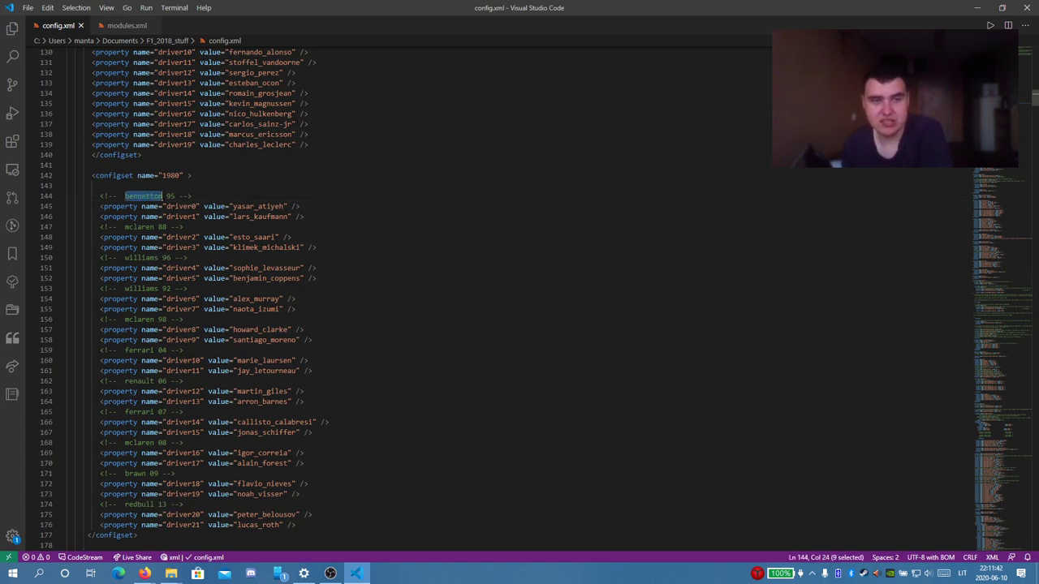
{"action": "left_click", "coordinate": [163, 196]}
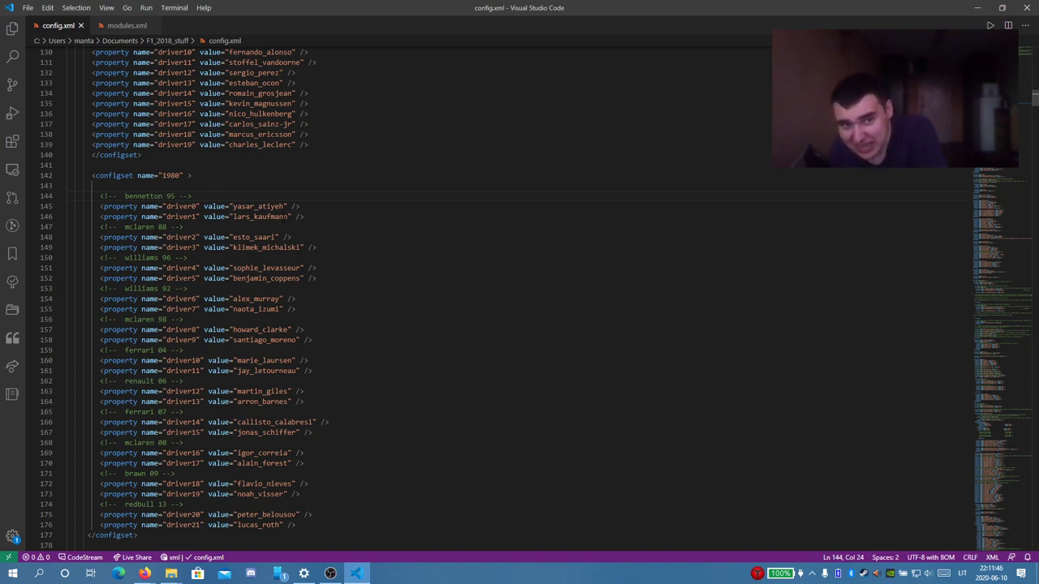
- Go through the team comments in the 1980 driver configset of config.xml, from "mclaren 88" to "brawn 09"
{"action": "left_click", "coordinate": [209, 195]}
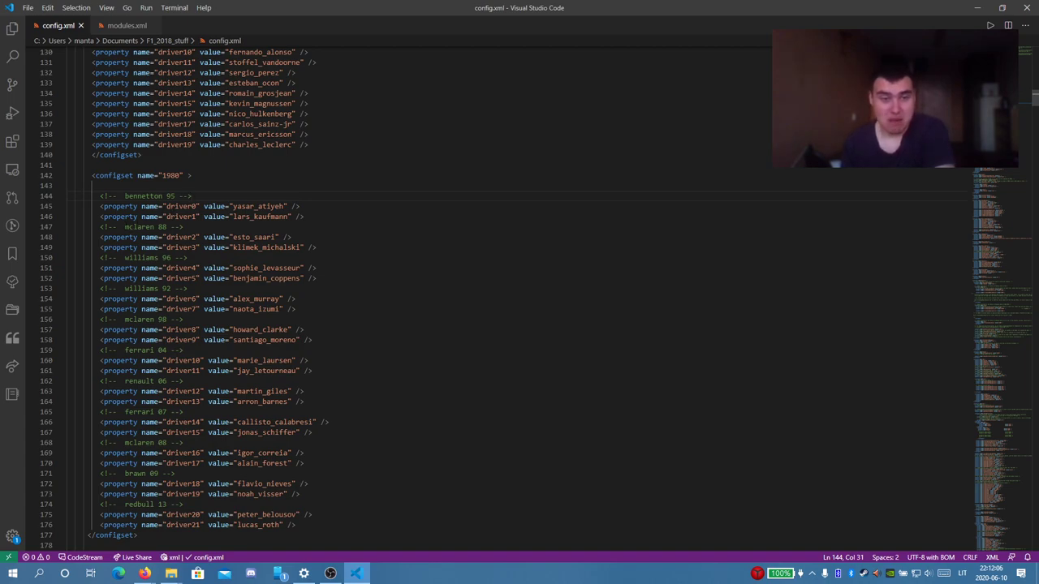
{"action": "left_click_drag", "start_coordinate": [129, 228], "coordinate": [146, 228]}
{"action": "left_click", "coordinate": [152, 257]}
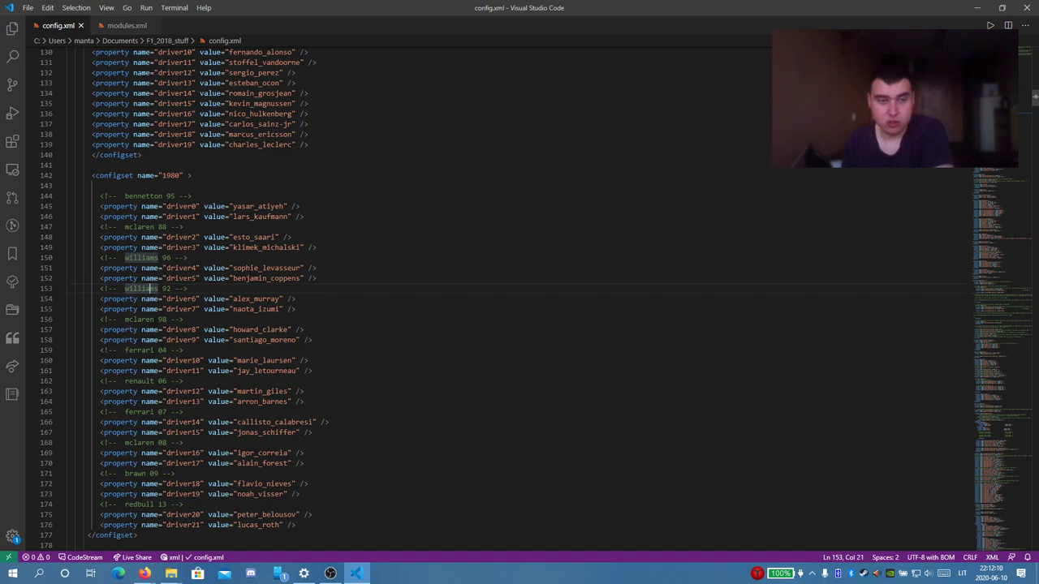
{"action": "left_click", "coordinate": [162, 319]}
{"action": "left_click", "coordinate": [151, 350]}
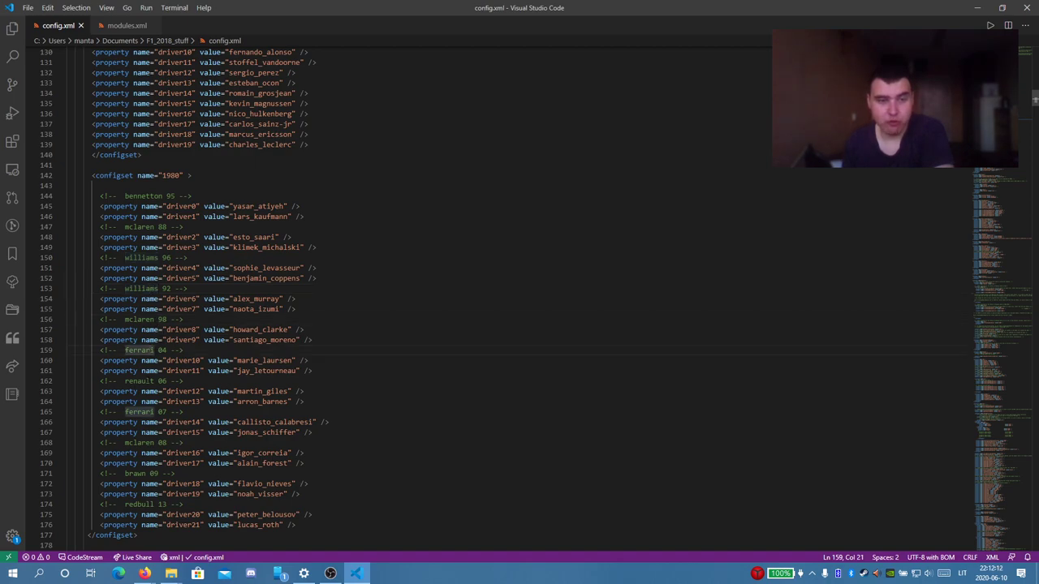
{"action": "left_click", "coordinate": [151, 381]}
{"action": "left_click", "coordinate": [151, 412]}
{"action": "left_click", "coordinate": [151, 442]}
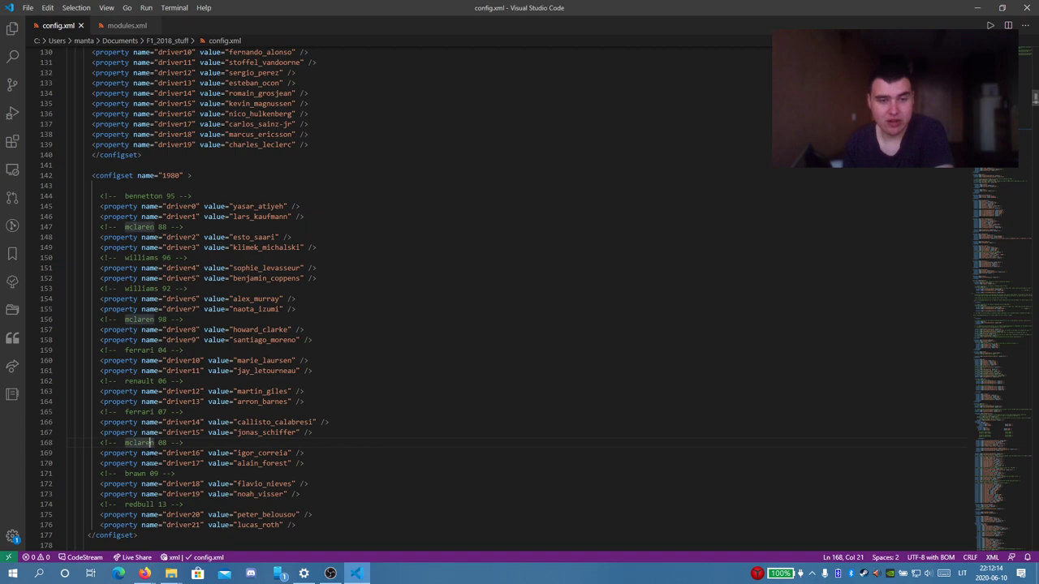
{"action": "left_click", "coordinate": [146, 474]}
- Read to the end of the 1980 configset and highlight the team and year in its "redbull 13" comment
{"action": "scroll", "coordinate": [146, 473], "scroll_direction": "down", "scroll_amount": 2}
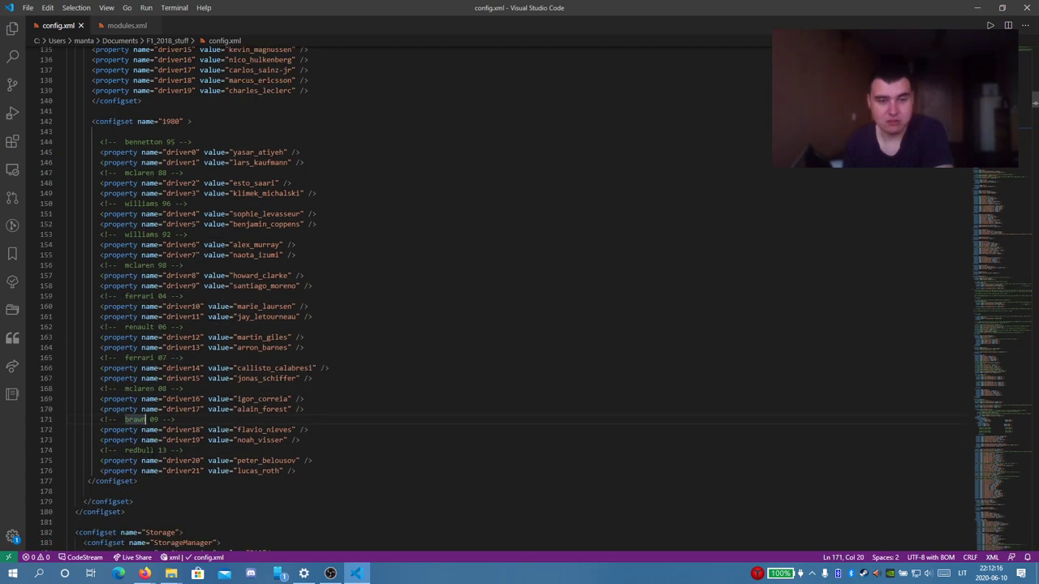
{"action": "left_click", "coordinate": [154, 450]}
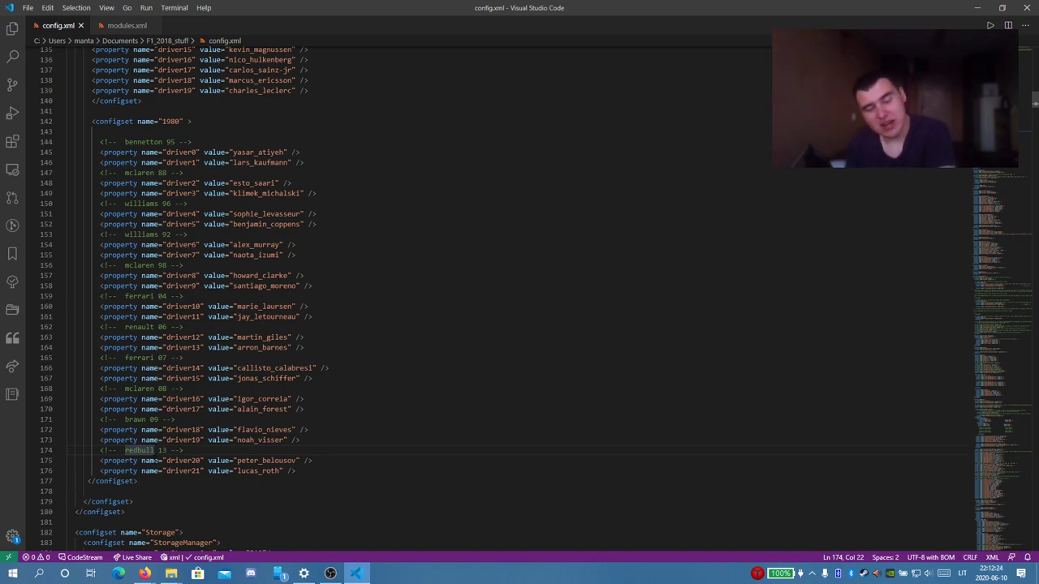
{"action": "left_click_drag", "start_coordinate": [166, 451], "coordinate": [133, 451]}
{"action": "left_click", "coordinate": [206, 448]}
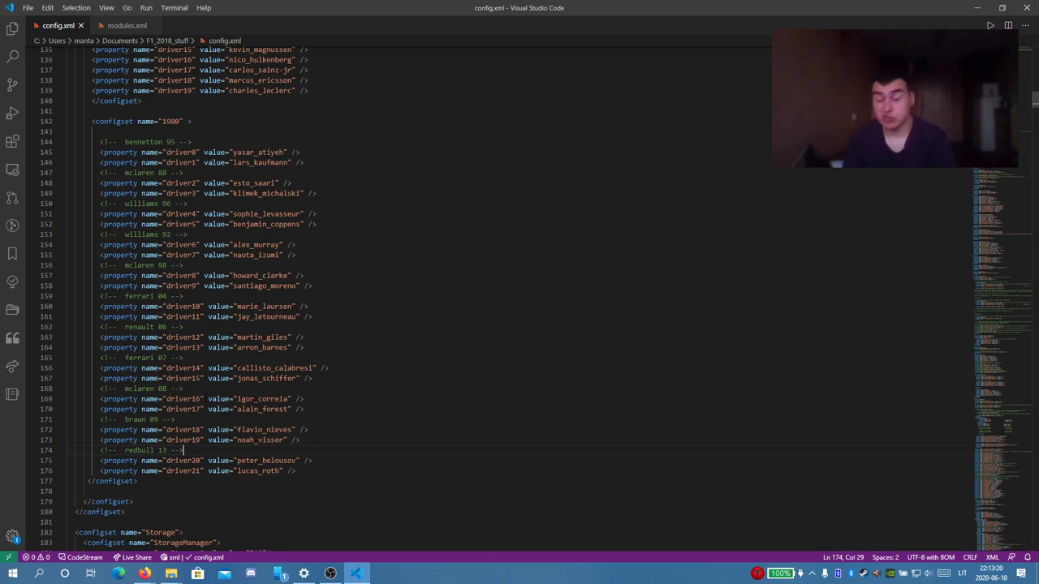
- Read on through the Storage and Input configsets, examining the DBOX properties and the TrackIR and Tobii entries
{"action": "scroll", "coordinate": [519, 292], "scroll_direction": "down", "scroll_amount": 9}
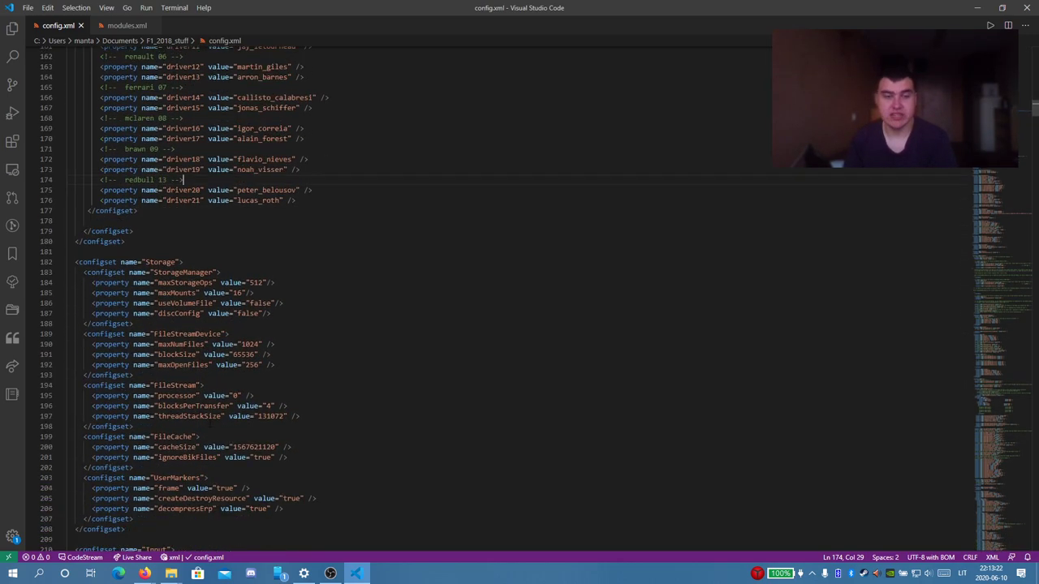
{"action": "scroll", "coordinate": [209, 424], "scroll_direction": "down", "scroll_amount": 10}
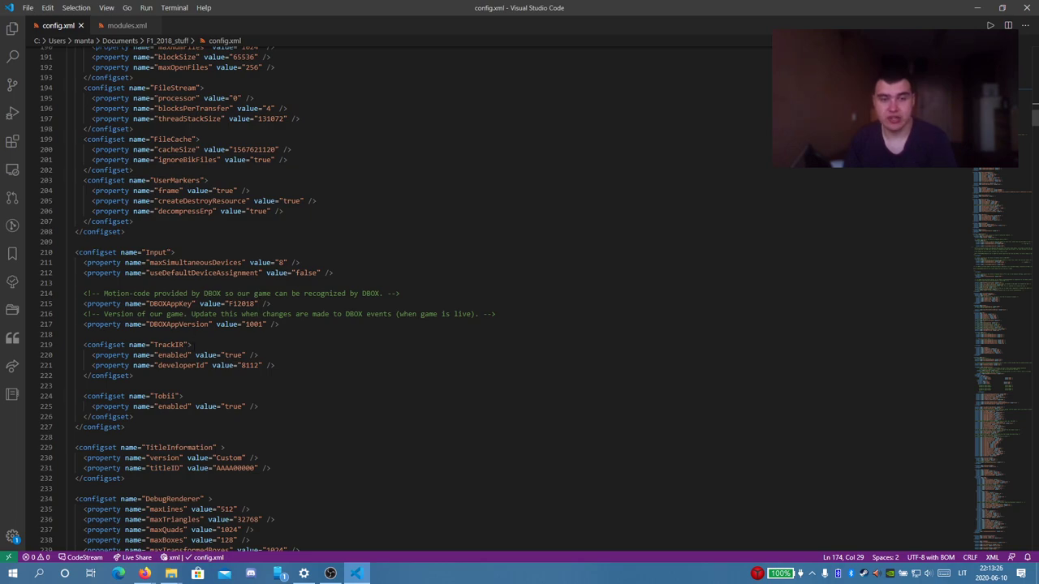
{"action": "left_click", "coordinate": [195, 344]}
{"action": "scroll", "coordinate": [307, 325], "scroll_direction": "down", "scroll_amount": 2}
{"action": "key", "text": "Down"}
{"action": "key", "text": "Down"}
{"action": "key", "text": "Down"}
{"action": "key", "text": "Down"}
{"action": "key", "text": "Down"}
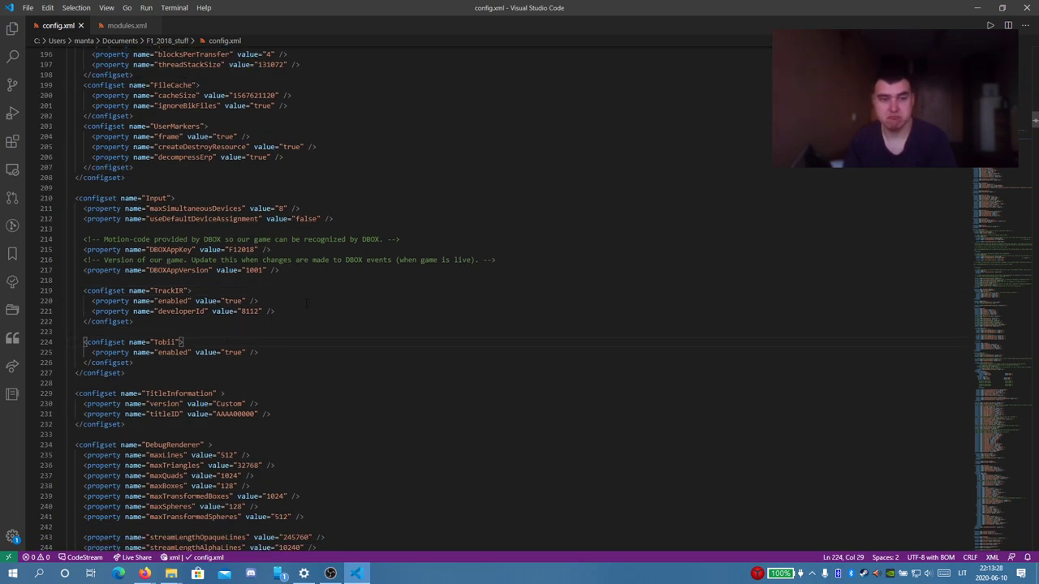
{"action": "left_click", "coordinate": [307, 301]}
{"action": "scroll", "coordinate": [370, 297], "scroll_direction": "down", "scroll_amount": 4}
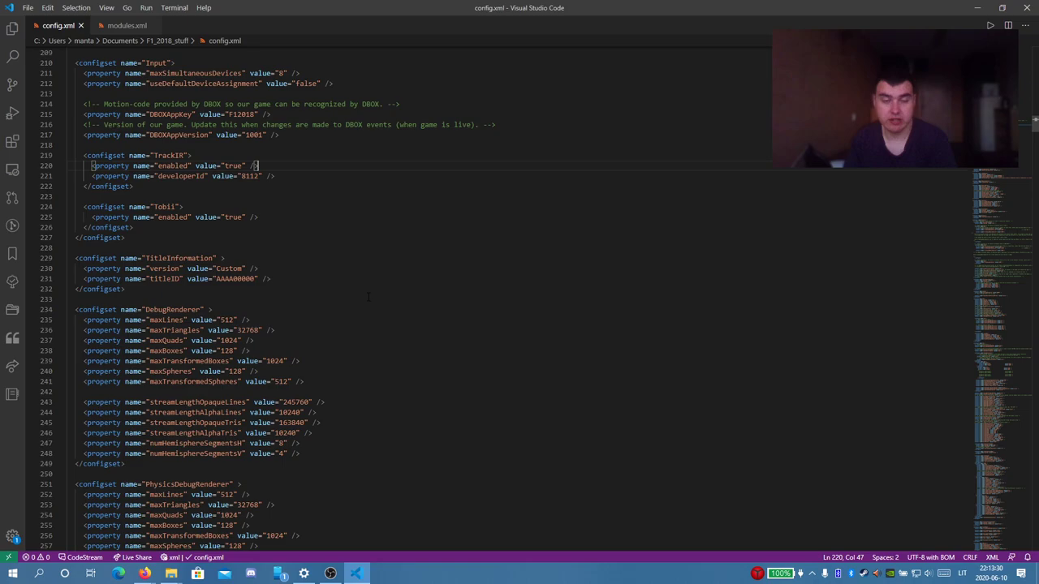
- Skim the debug renderer and physics configsets and locate the TextureStreaming section of the Renderer configset
{"action": "scroll", "coordinate": [368, 297], "scroll_direction": "down", "scroll_amount": 20}
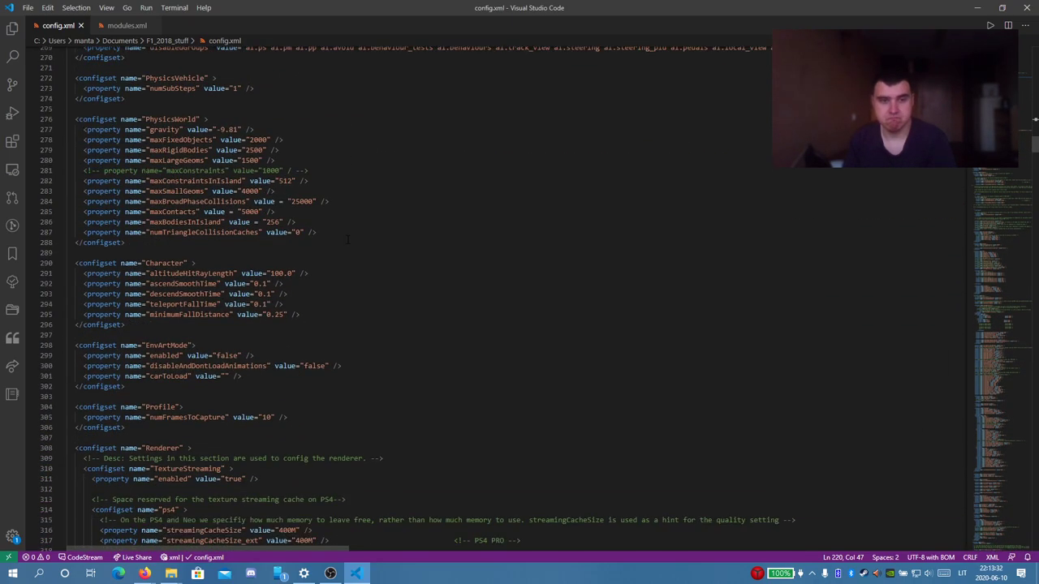
{"action": "scroll", "coordinate": [347, 239], "scroll_direction": "down", "scroll_amount": 18}
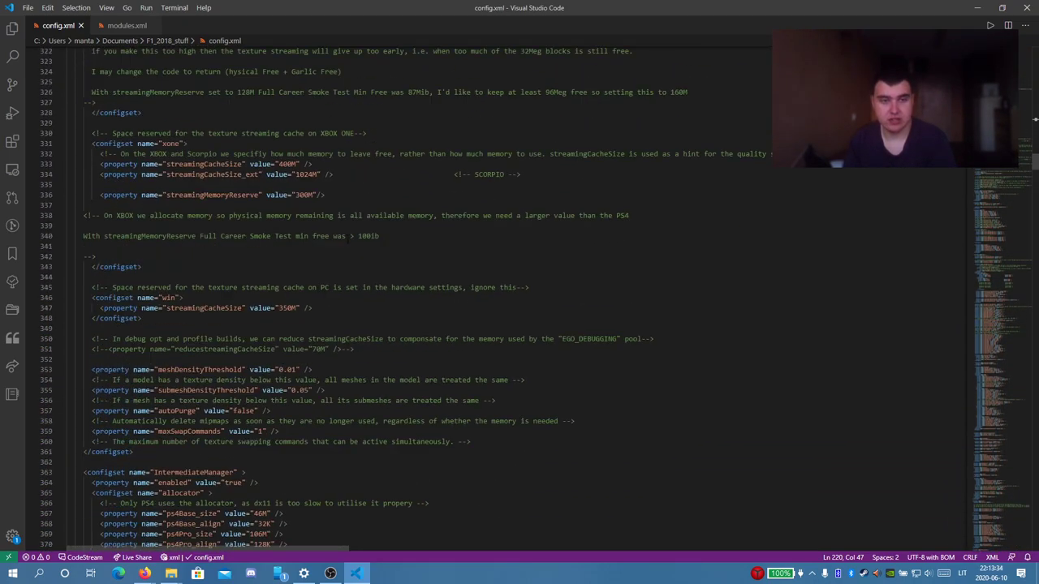
{"action": "scroll", "coordinate": [349, 237], "scroll_direction": "up", "scroll_amount": 9}
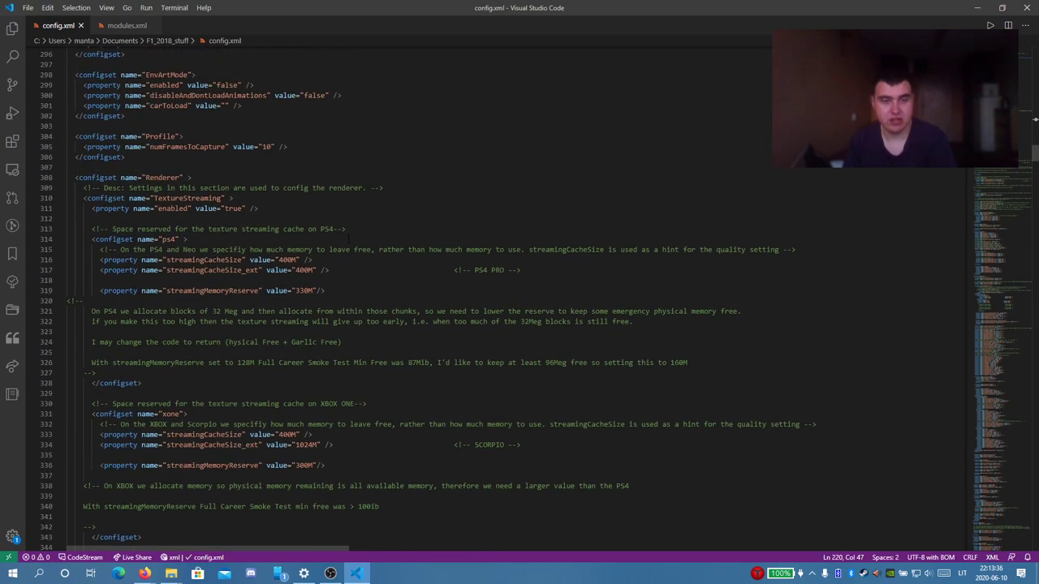
{"action": "scroll", "coordinate": [288, 229], "scroll_direction": "down", "scroll_amount": 3}
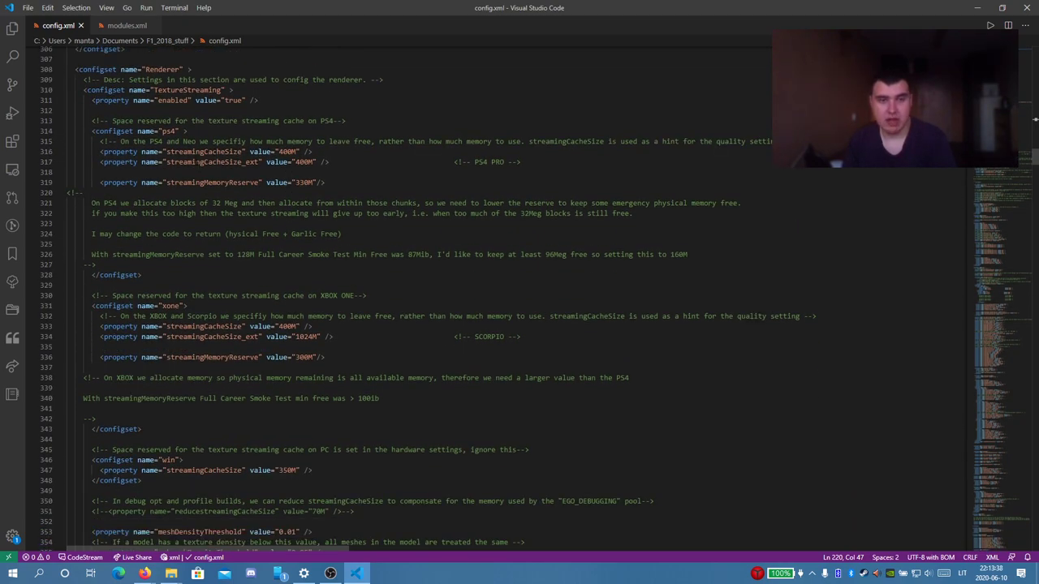
{"action": "scroll", "coordinate": [176, 181], "scroll_direction": "up", "scroll_amount": 3}
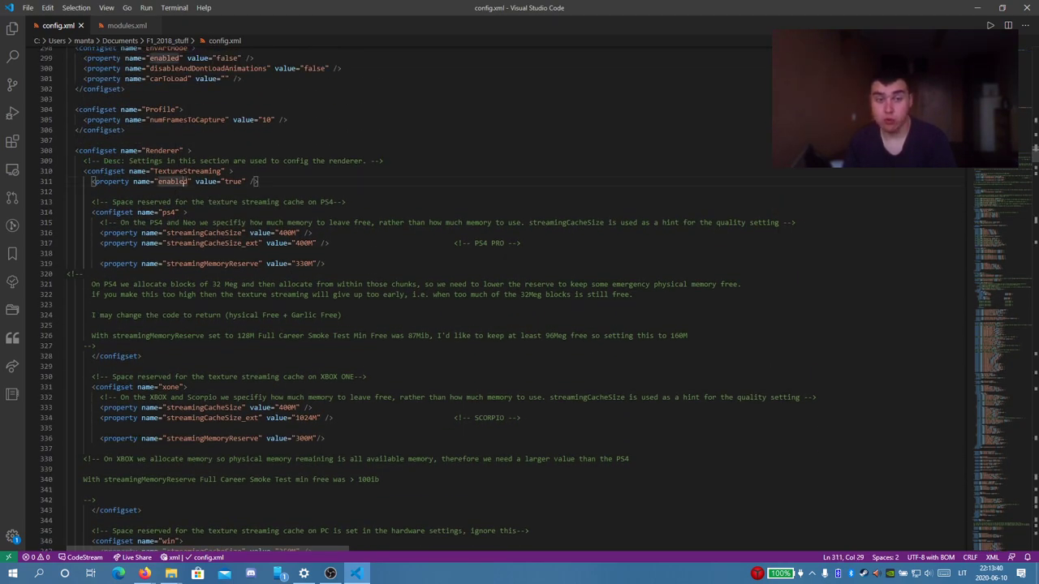
- Examine the TextureStreaming cache settings and developer comments for ps4, xone and win
{"action": "left_click", "coordinate": [183, 212]}
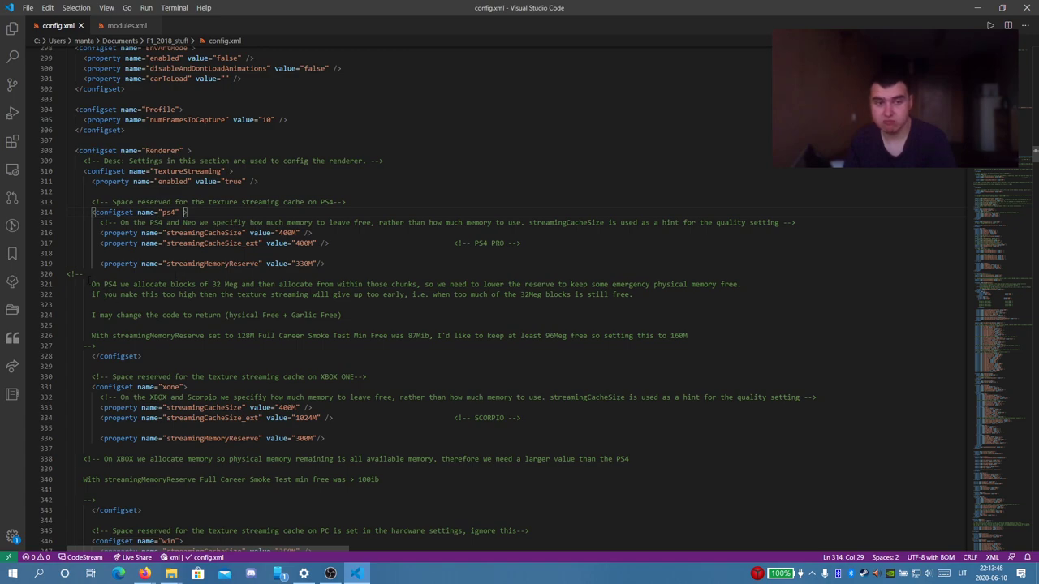
{"action": "scroll", "coordinate": [519, 292], "scroll_direction": "down", "scroll_amount": 2}
{"action": "scroll", "coordinate": [519, 292], "scroll_direction": "down", "scroll_amount": 2}
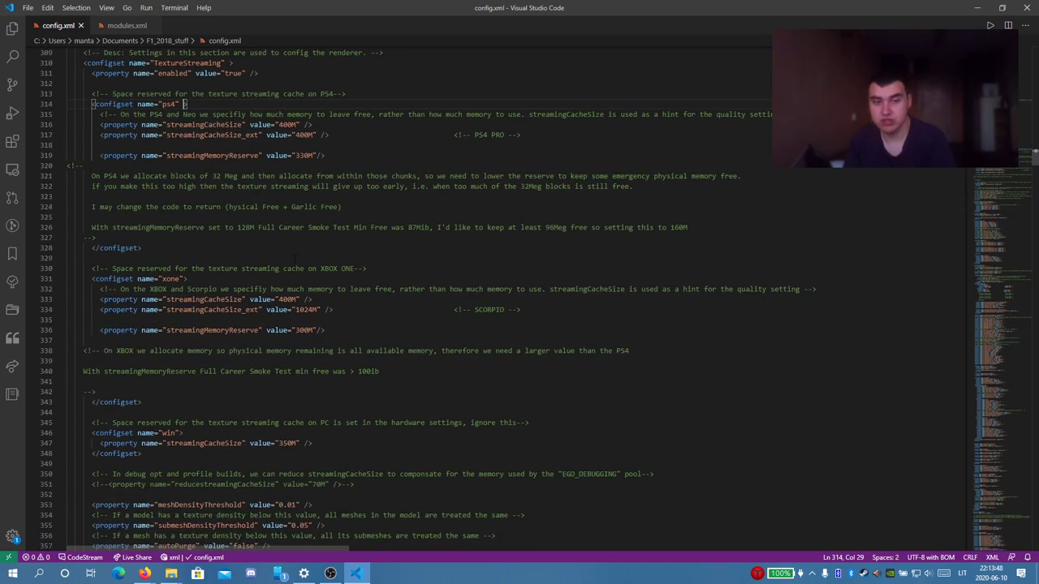
{"action": "scroll", "coordinate": [222, 333], "scroll_direction": "down", "scroll_amount": 2}
{"action": "scroll", "coordinate": [156, 338], "scroll_direction": "down", "scroll_amount": 1}
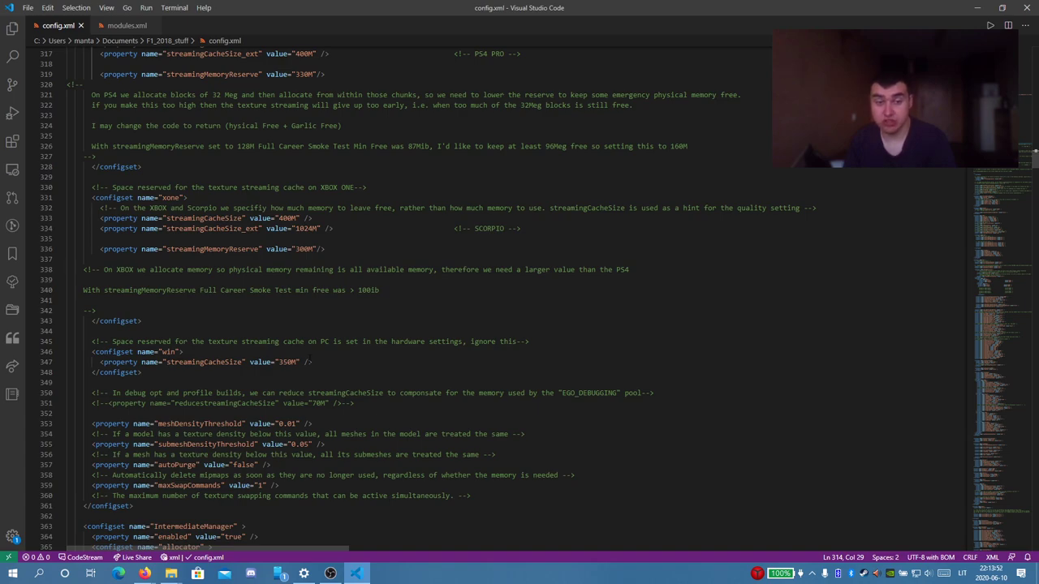
- Read on through the IntermediateManager and PFX configsets to Gfx, examining its actor, frame rate lock and DebugResolution properties
{"action": "scroll", "coordinate": [348, 384], "scroll_direction": "down", "scroll_amount": 15}
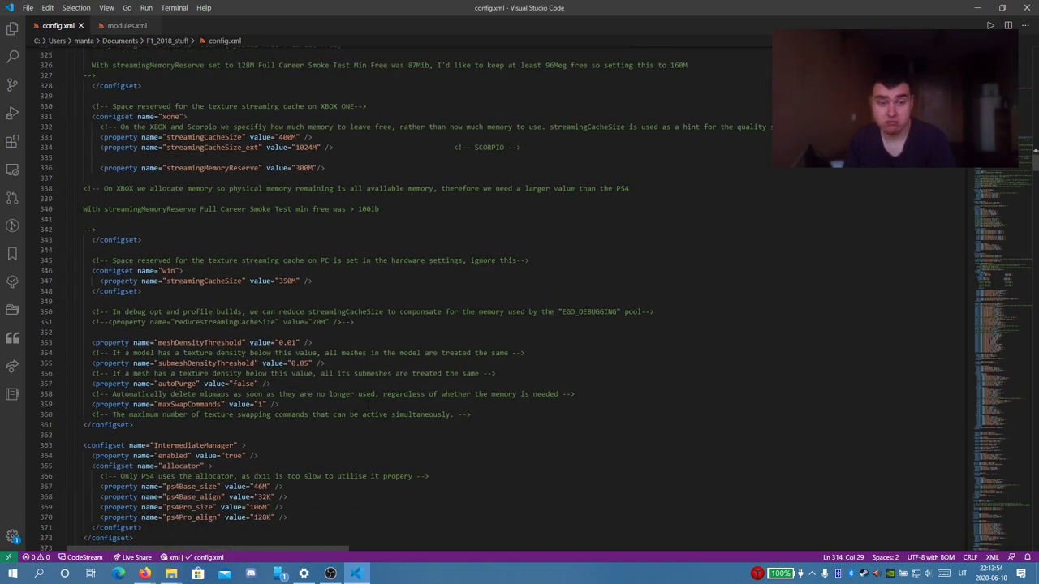
{"action": "scroll", "coordinate": [348, 385], "scroll_direction": "down", "scroll_amount": 5}
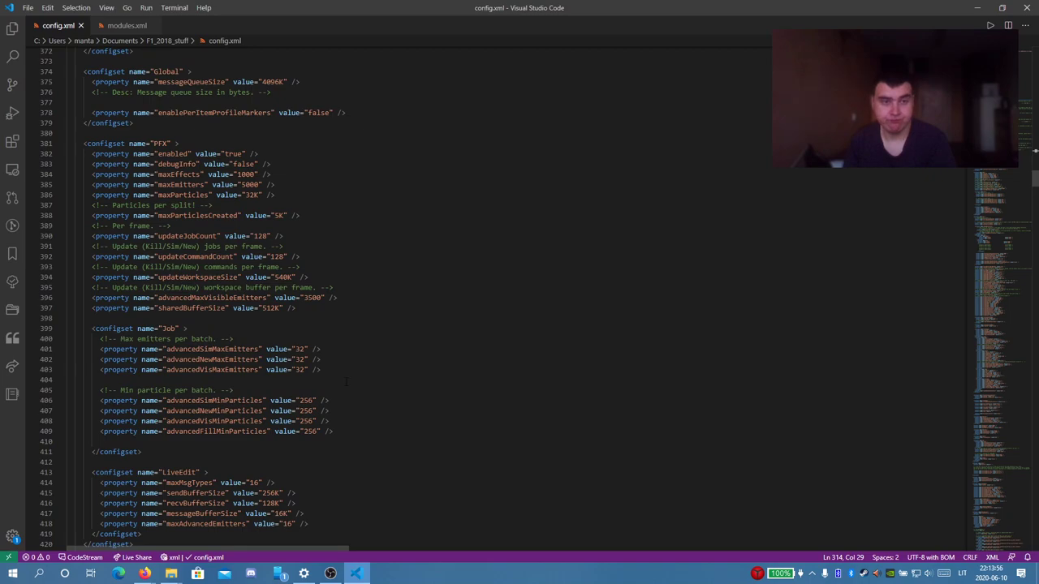
{"action": "scroll", "coordinate": [393, 323], "scroll_direction": "down", "scroll_amount": 11}
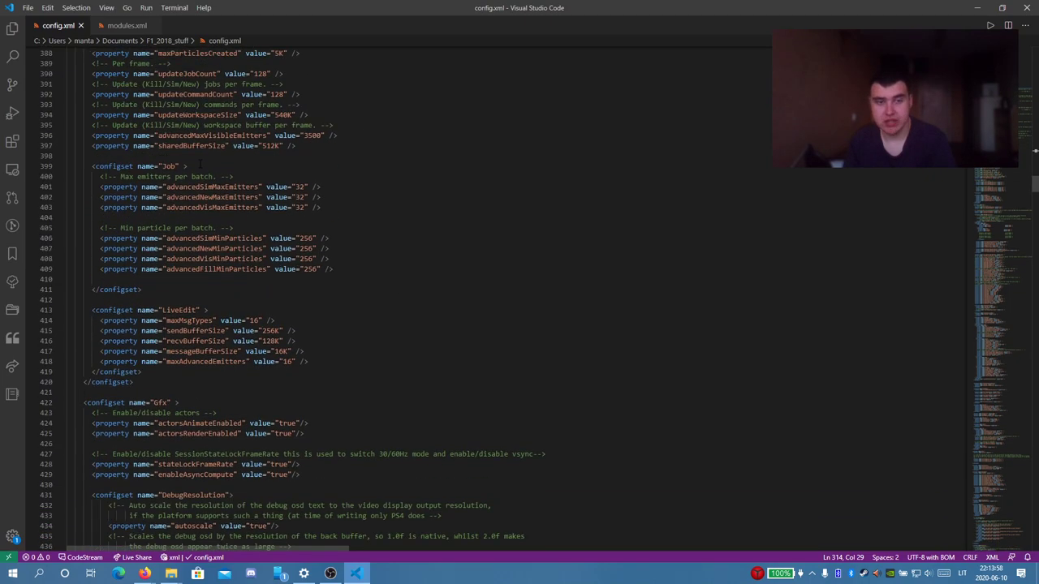
{"action": "scroll", "coordinate": [519, 299], "scroll_direction": "down", "scroll_amount": 5}
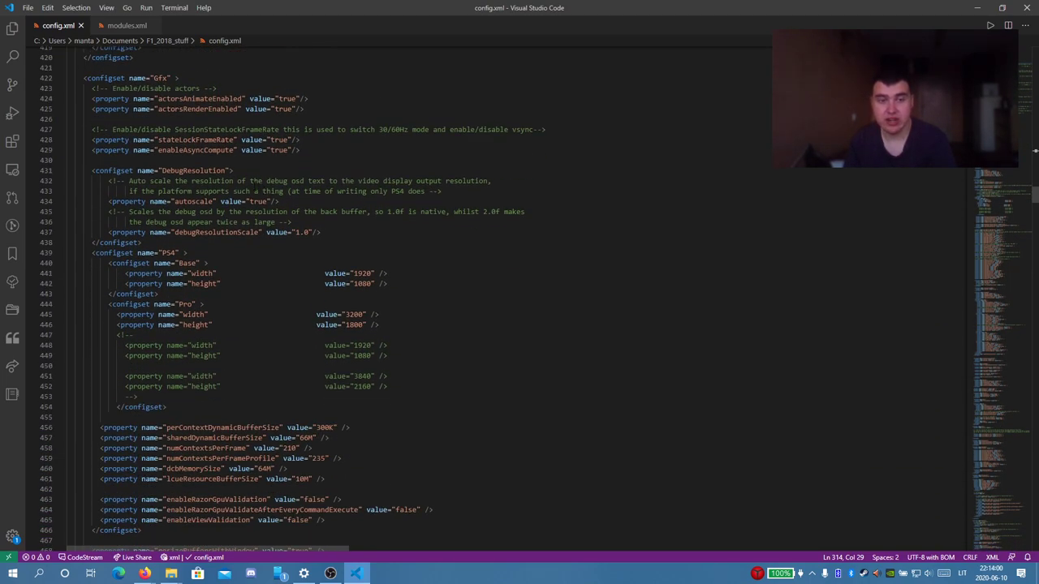
{"action": "scroll", "coordinate": [340, 231], "scroll_direction": "up", "scroll_amount": 8}
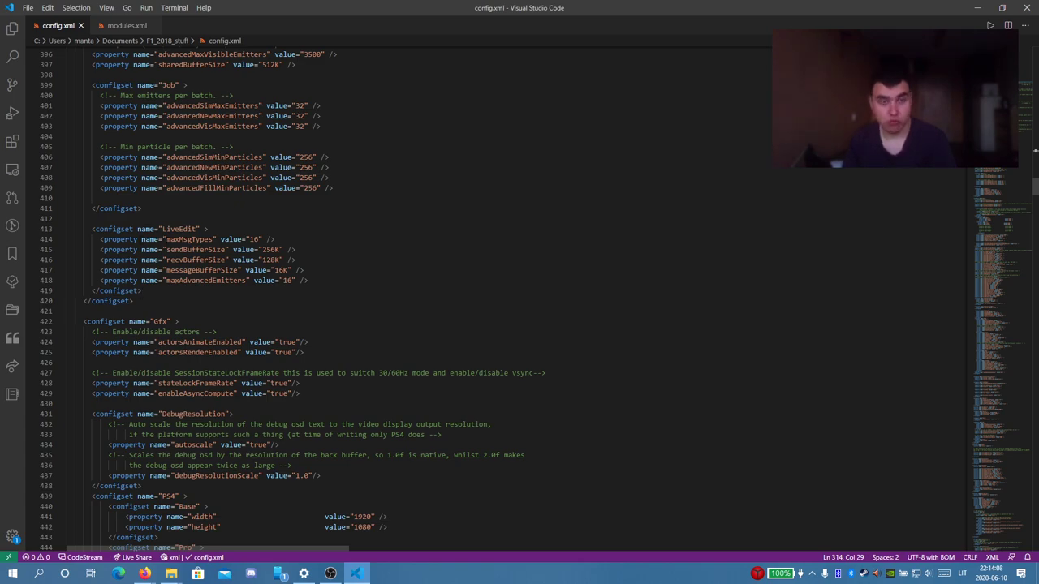
{"action": "scroll", "coordinate": [520, 300], "scroll_direction": "down", "scroll_amount": 5}
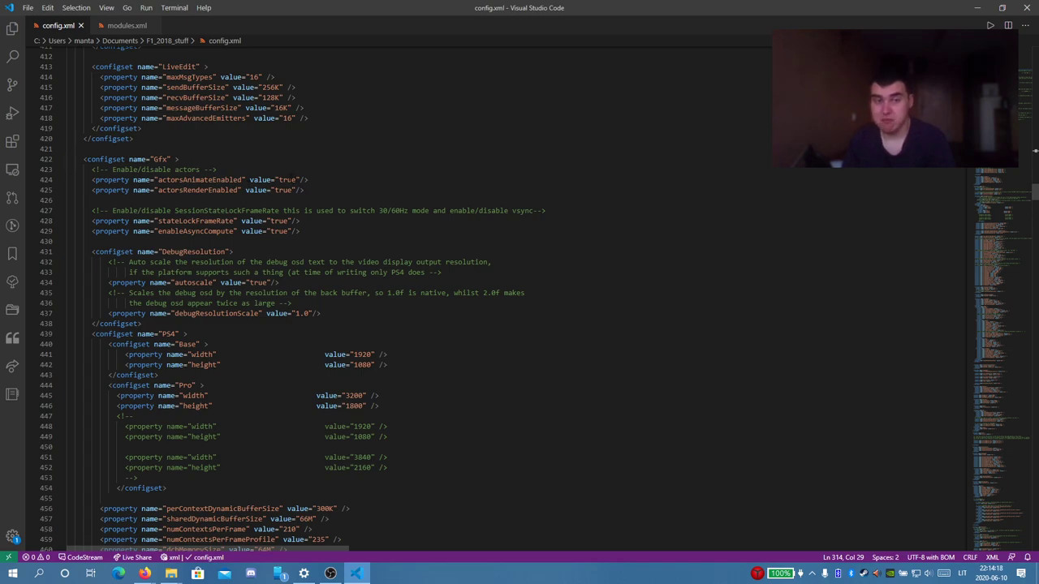
{"action": "scroll", "coordinate": [520, 301], "scroll_direction": "down", "scroll_amount": 2}
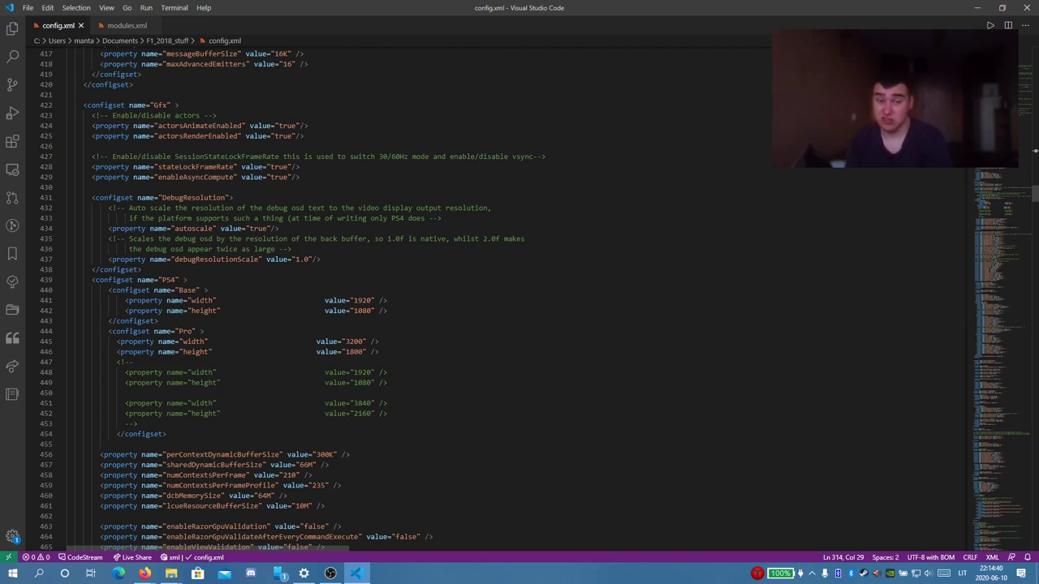
- Examine the width and height properties in the PS4 Base and Pro configsets, highlighting the commented-out 3840 by 2160 pair
{"action": "left_click", "coordinate": [362, 301]}
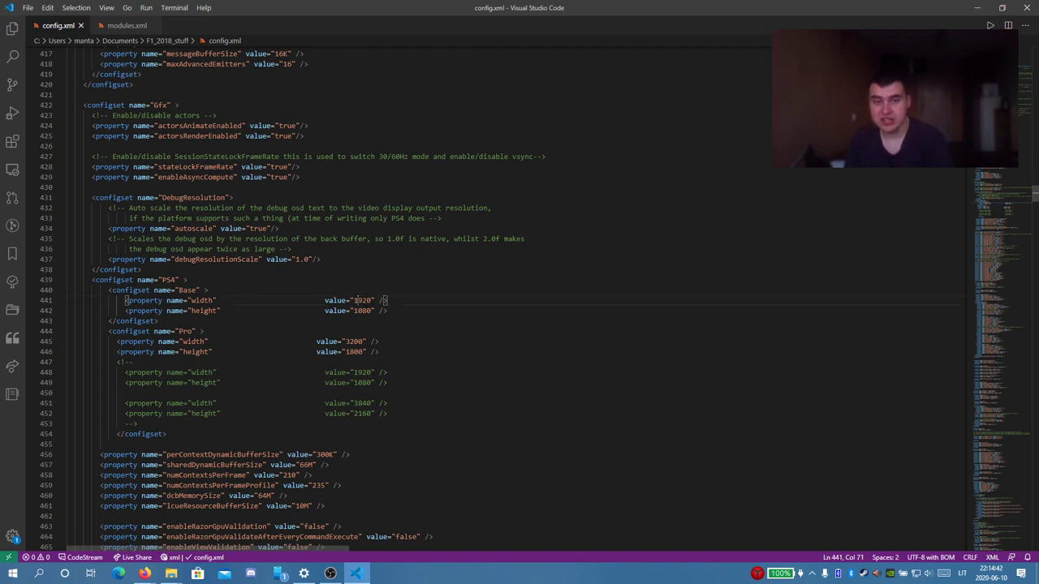
{"action": "key", "text": "Down"}
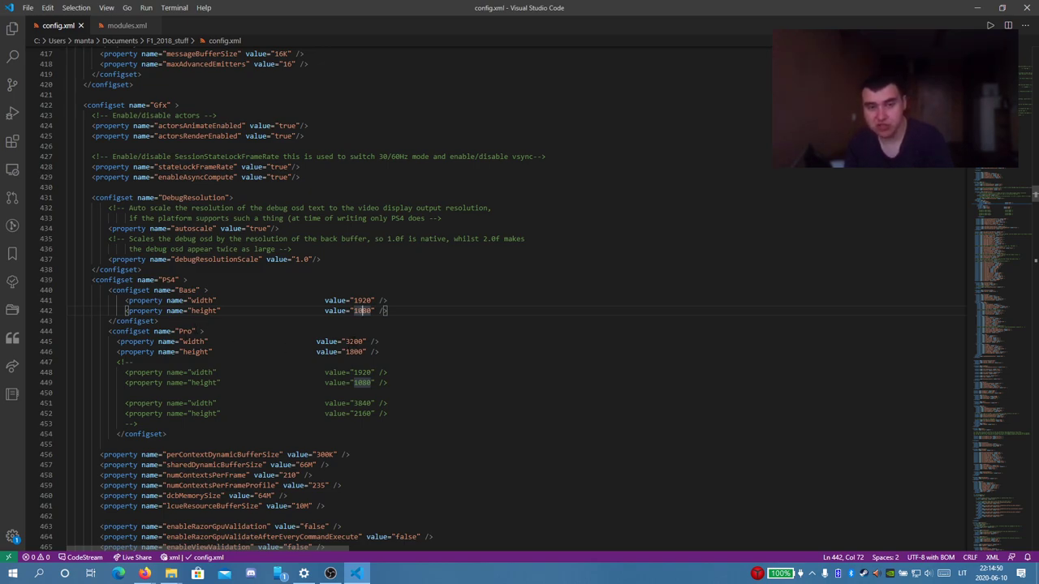
{"action": "left_click_drag", "start_coordinate": [343, 341], "coordinate": [349, 341]}
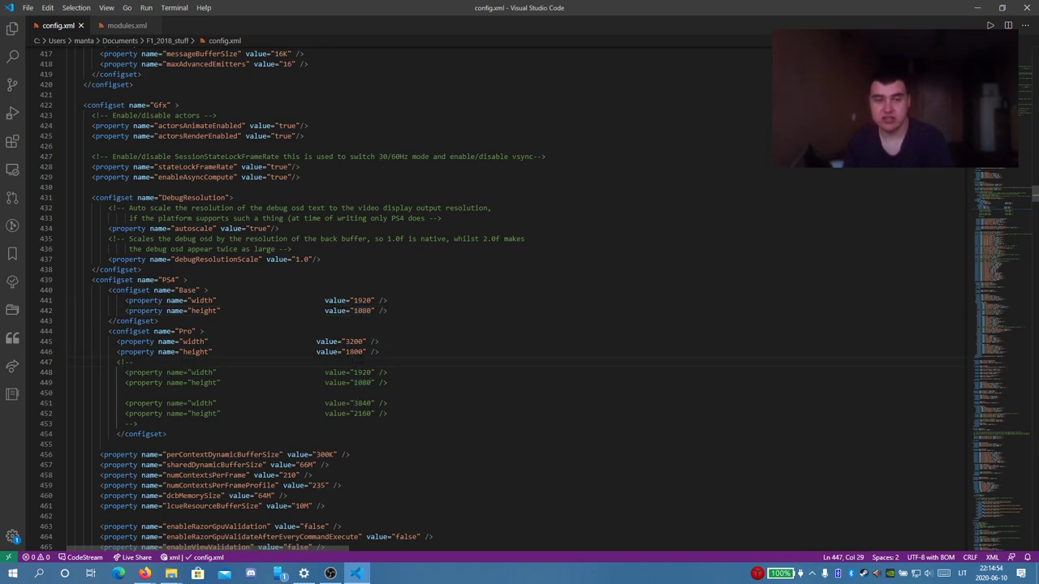
{"action": "left_click", "coordinate": [355, 352]}
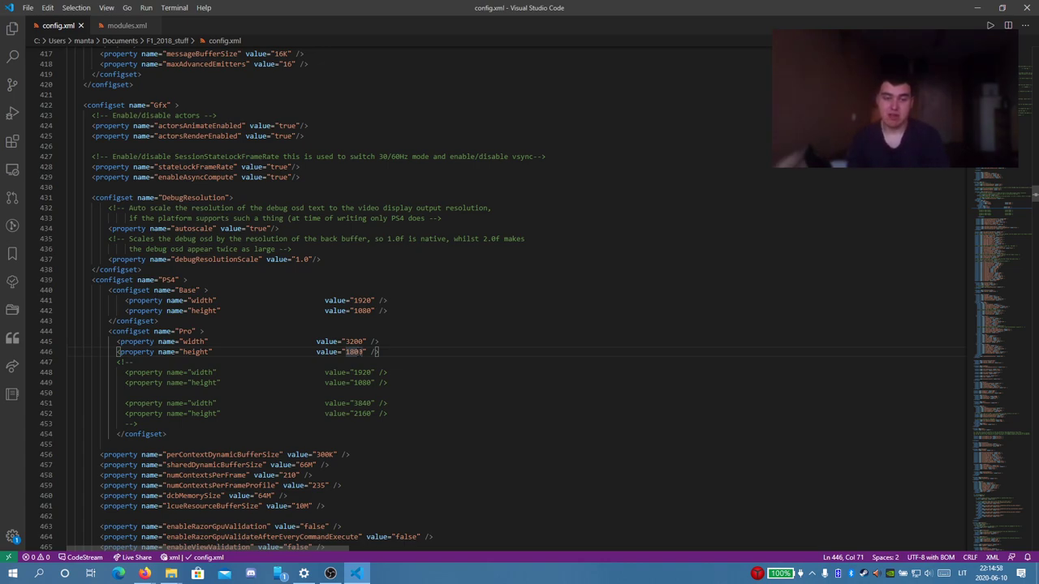
{"action": "left_click_drag", "start_coordinate": [349, 413], "coordinate": [342, 402]}
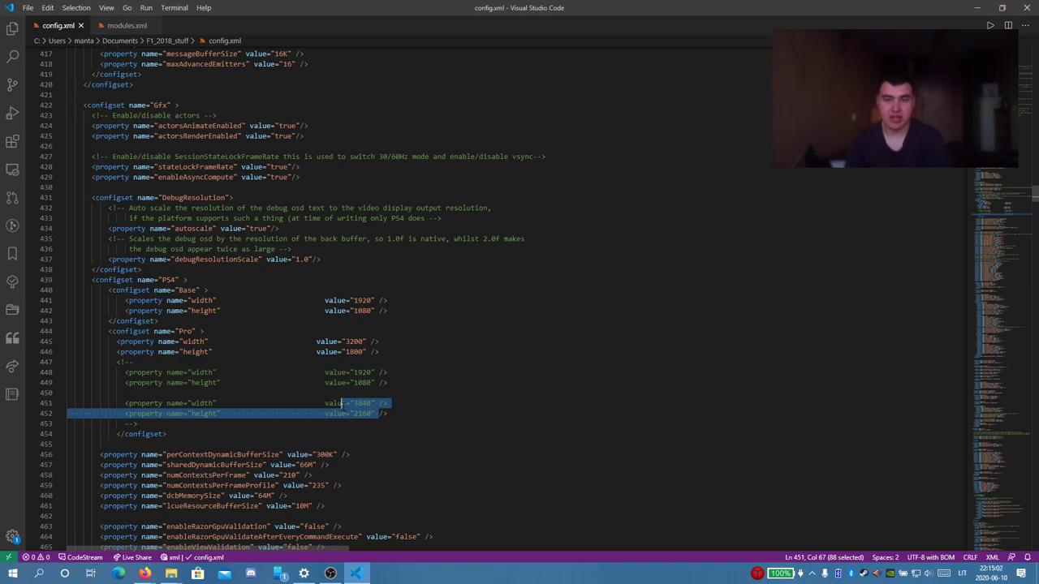
{"action": "left_click", "coordinate": [342, 403]}
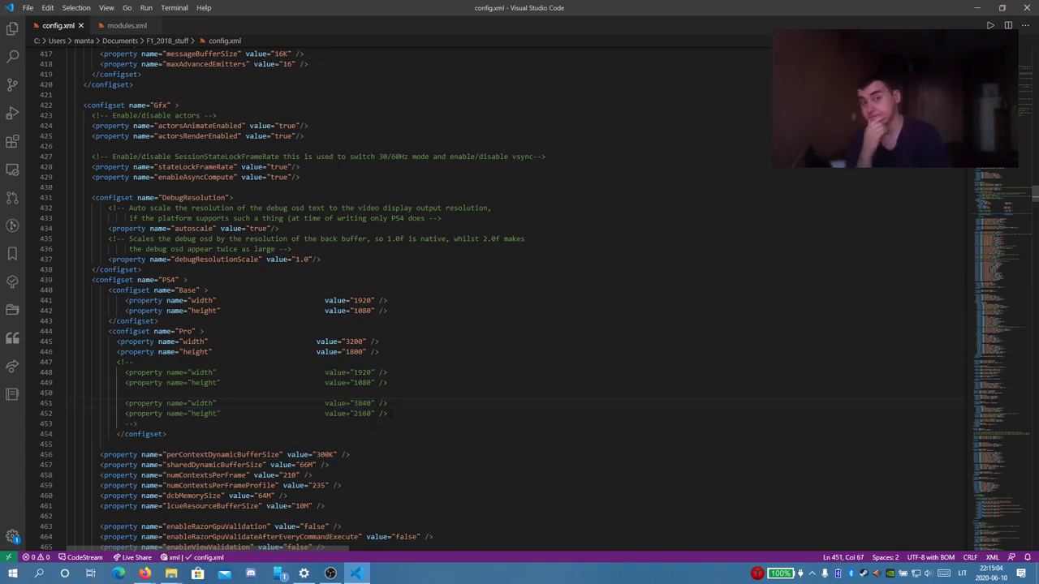
- Skim the rest of the Gfx configset, through its debug, shadow and SSAO properties, and locate the TimeOfDay configset
{"action": "scroll", "coordinate": [401, 397], "scroll_direction": "down", "scroll_amount": 9}
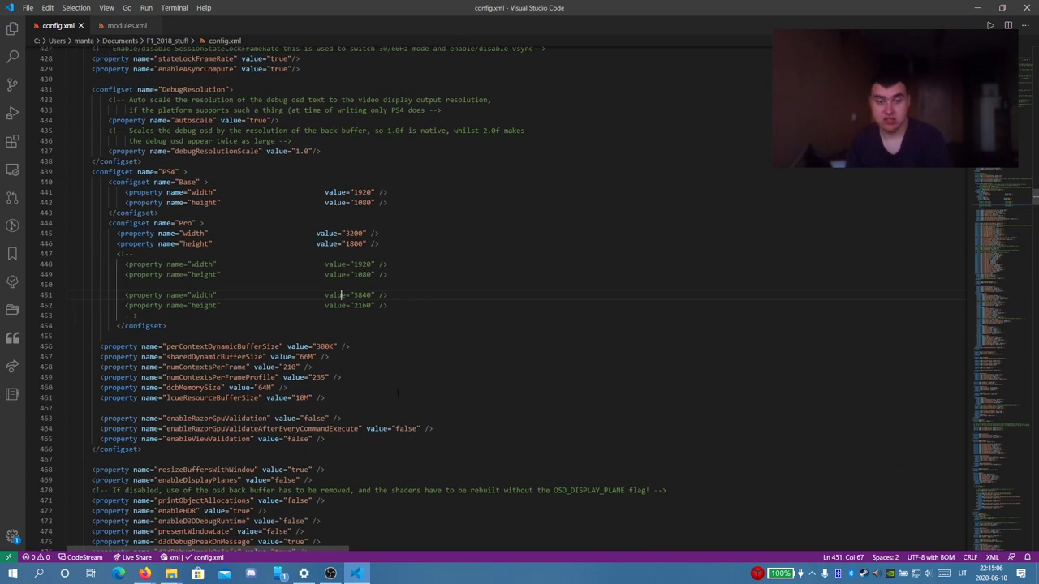
{"action": "scroll", "coordinate": [422, 366], "scroll_direction": "up", "scroll_amount": 5}
{"action": "scroll", "coordinate": [371, 262], "scroll_direction": "down", "scroll_amount": 4}
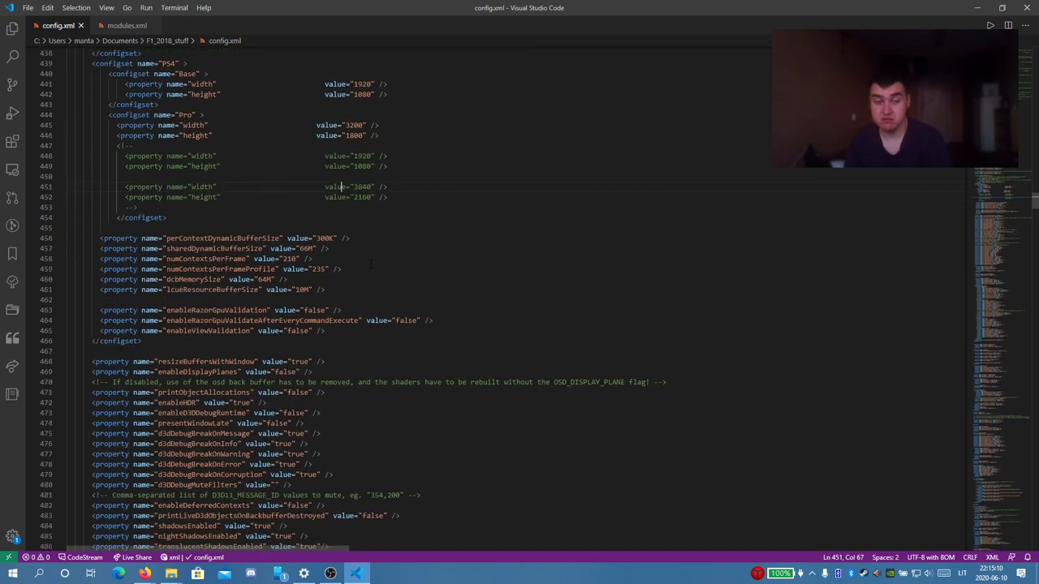
{"action": "scroll", "coordinate": [341, 209], "scroll_direction": "down", "scroll_amount": 4}
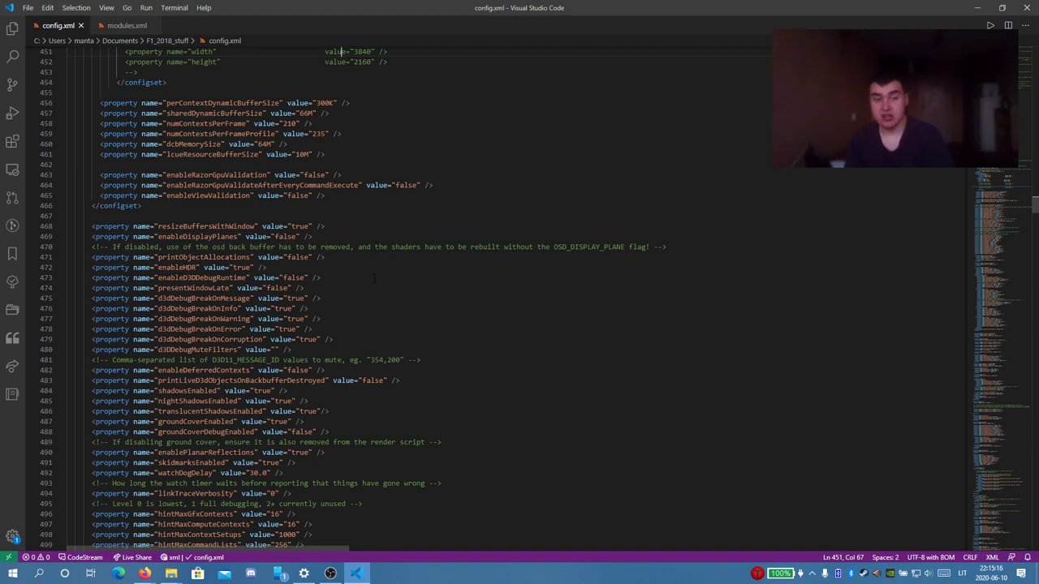
{"action": "scroll", "coordinate": [374, 278], "scroll_direction": "down", "scroll_amount": 11}
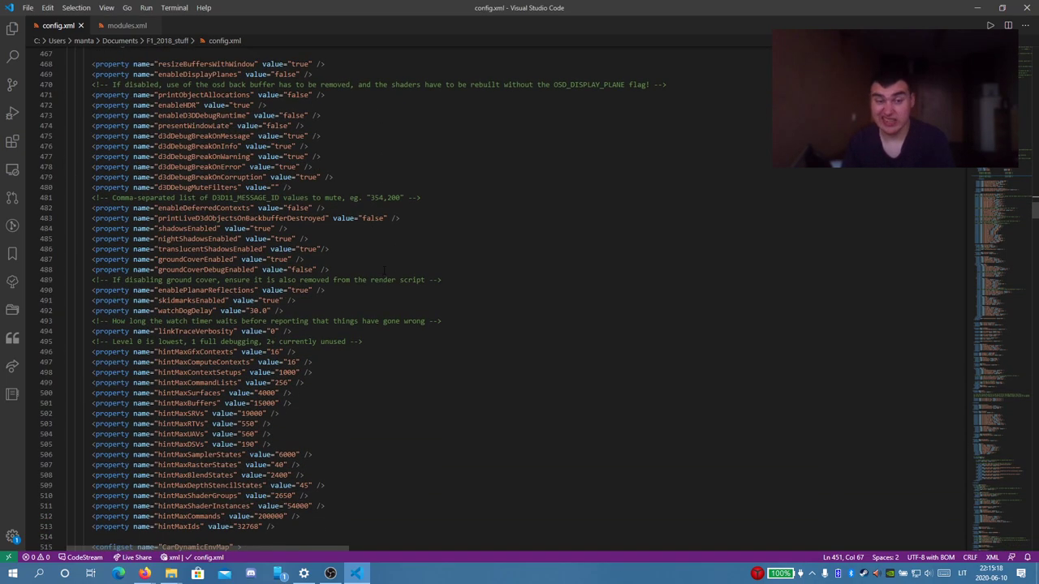
{"action": "scroll", "coordinate": [385, 271], "scroll_direction": "down", "scroll_amount": 17}
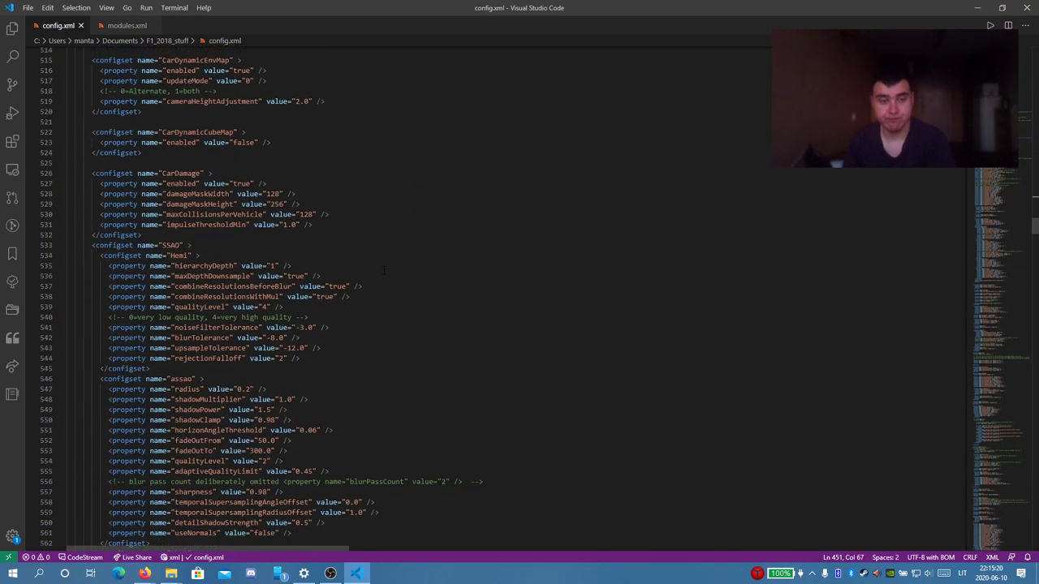
{"action": "scroll", "coordinate": [385, 270], "scroll_direction": "down", "scroll_amount": 5}
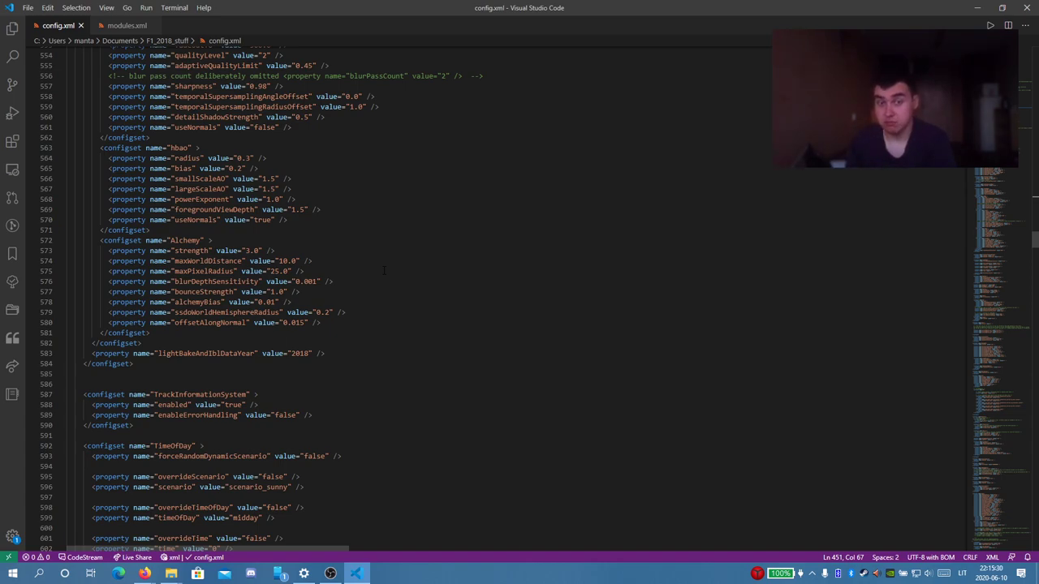
{"action": "scroll", "coordinate": [385, 270], "scroll_direction": "down", "scroll_amount": 3}
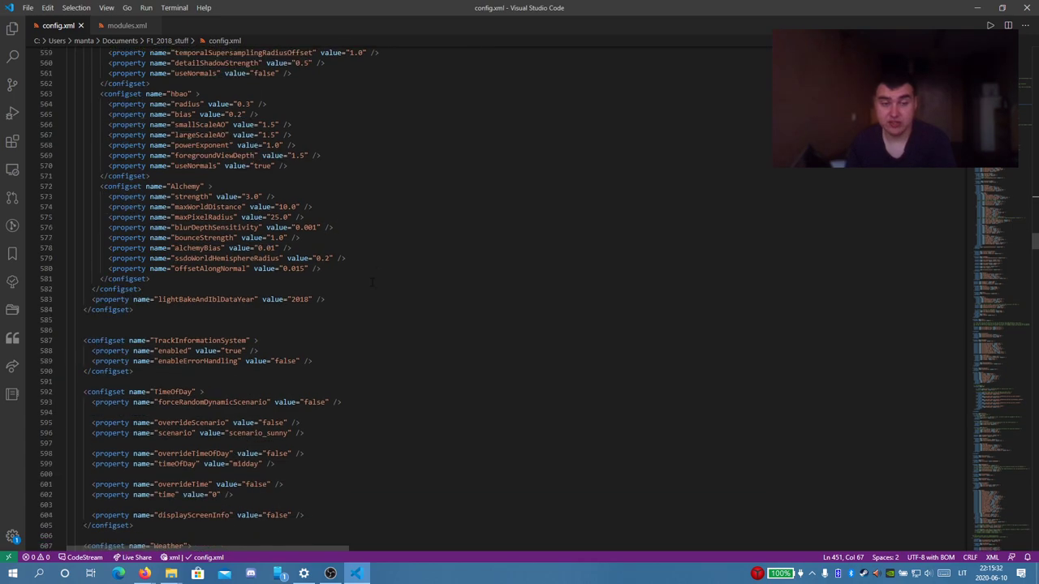
{"action": "scroll", "coordinate": [535, 299], "scroll_direction": "down", "scroll_amount": 1}
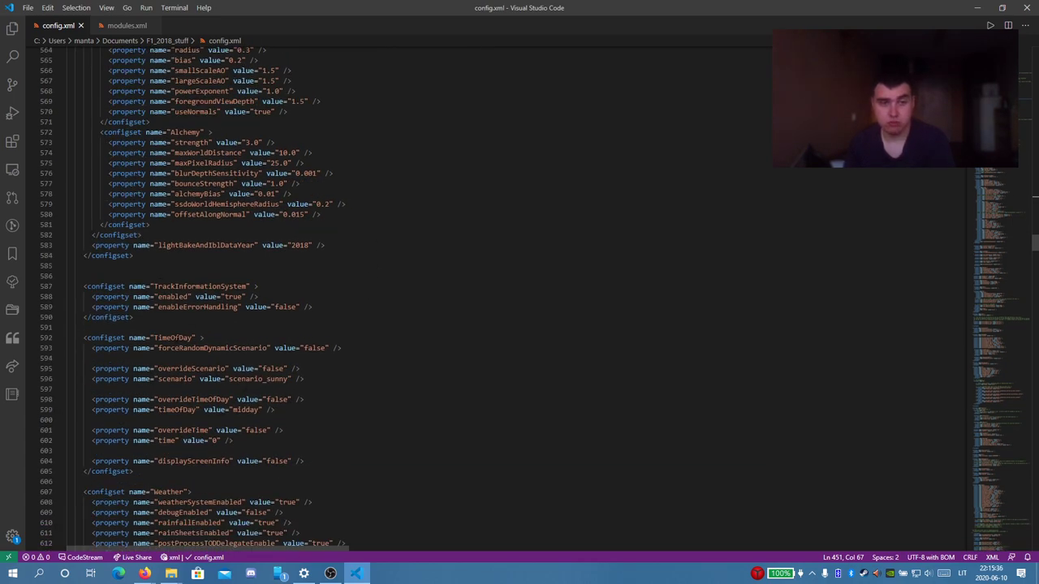
- Examine the TimeOfDay configset, from forceRandomDynamicScenario and the scenario, timeOfDay and time overrides to displayScreenInfo
{"action": "left_click", "coordinate": [170, 338]}
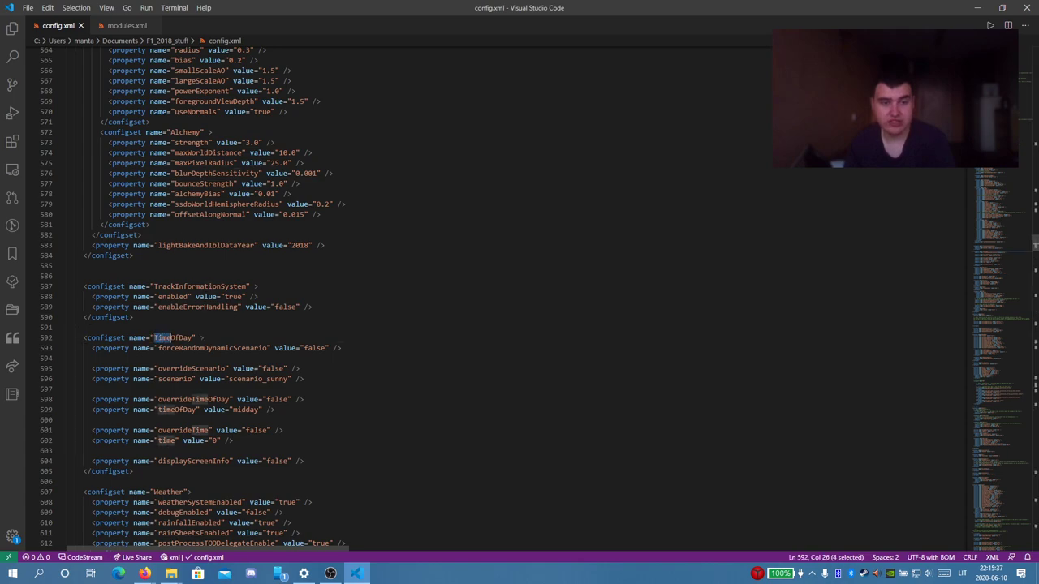
{"action": "left_click_drag", "start_coordinate": [159, 347], "coordinate": [265, 348]}
{"action": "left_click", "coordinate": [195, 368]}
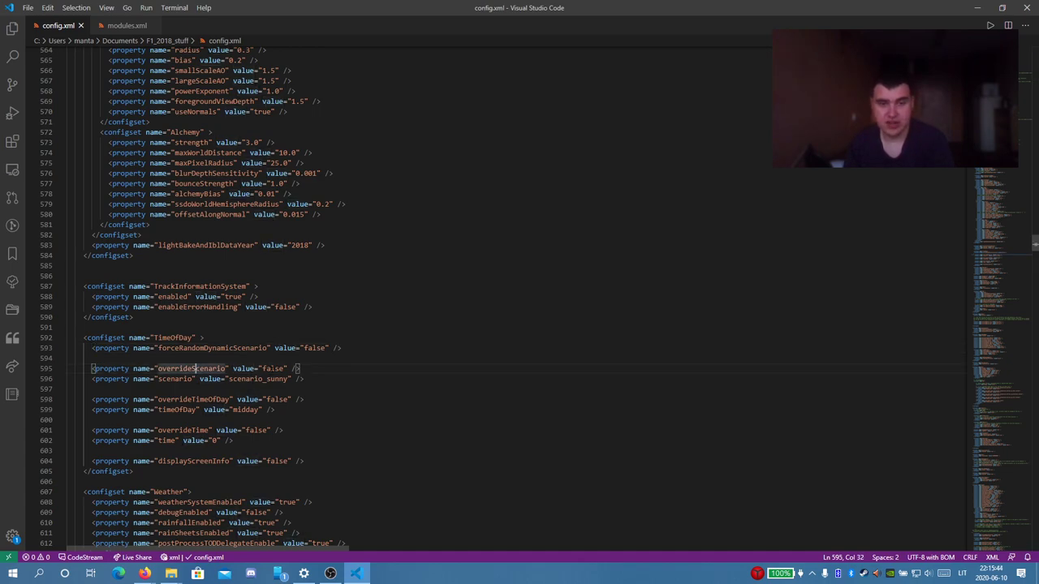
{"action": "left_click", "coordinate": [271, 369]}
{"action": "scroll", "coordinate": [272, 369], "scroll_direction": "down", "scroll_amount": 1}
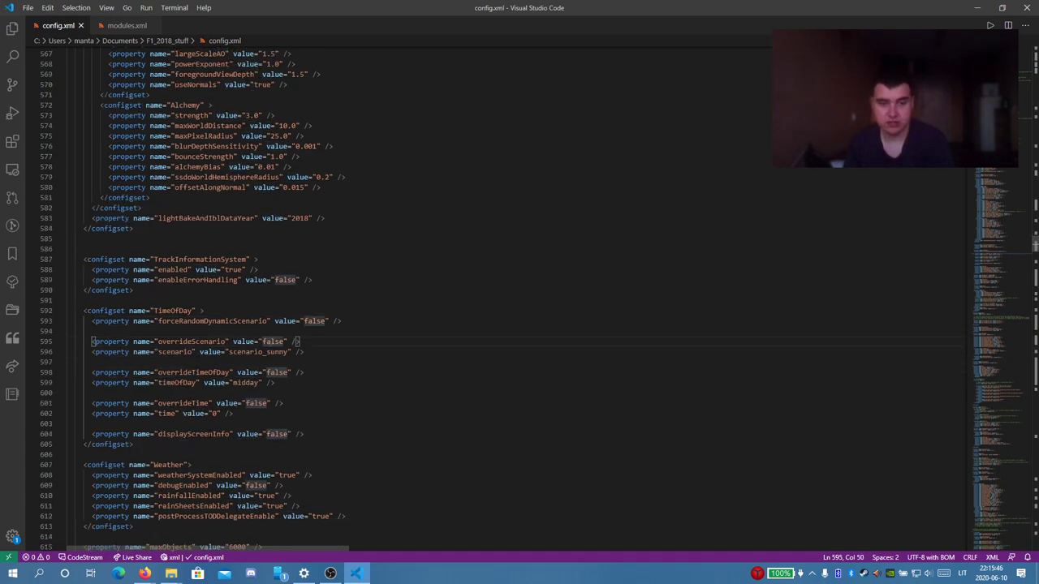
{"action": "left_click", "coordinate": [192, 342]}
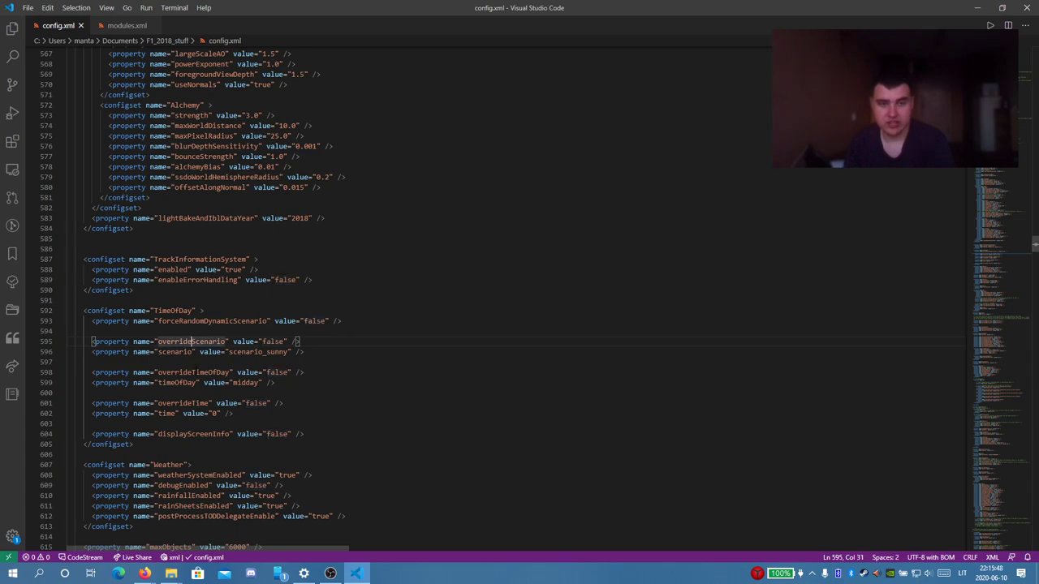
{"action": "left_click", "coordinate": [193, 373]}
{"action": "left_click", "coordinate": [208, 403]}
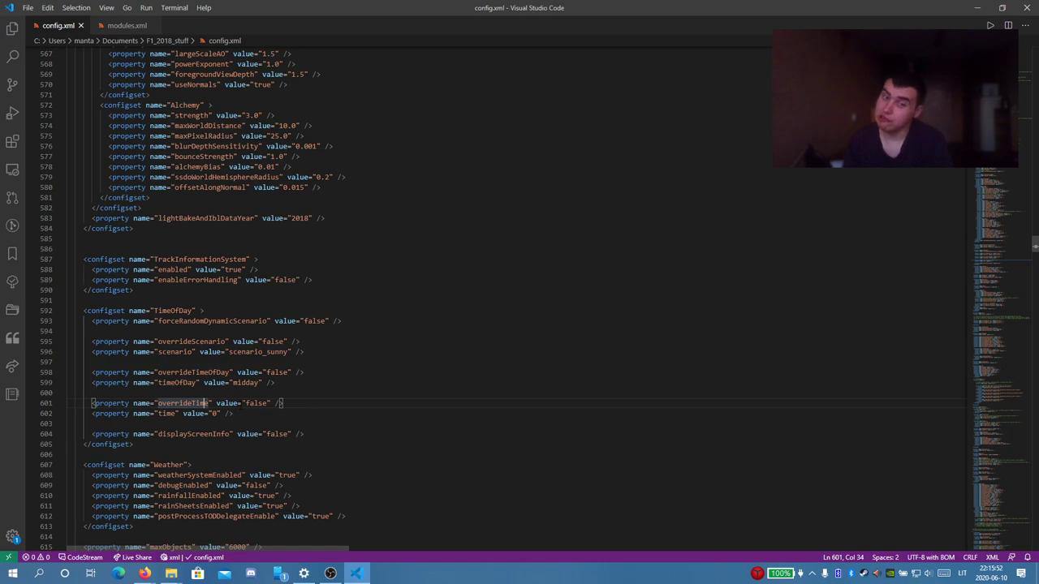
{"action": "scroll", "coordinate": [231, 397], "scroll_direction": "down", "scroll_amount": 1}
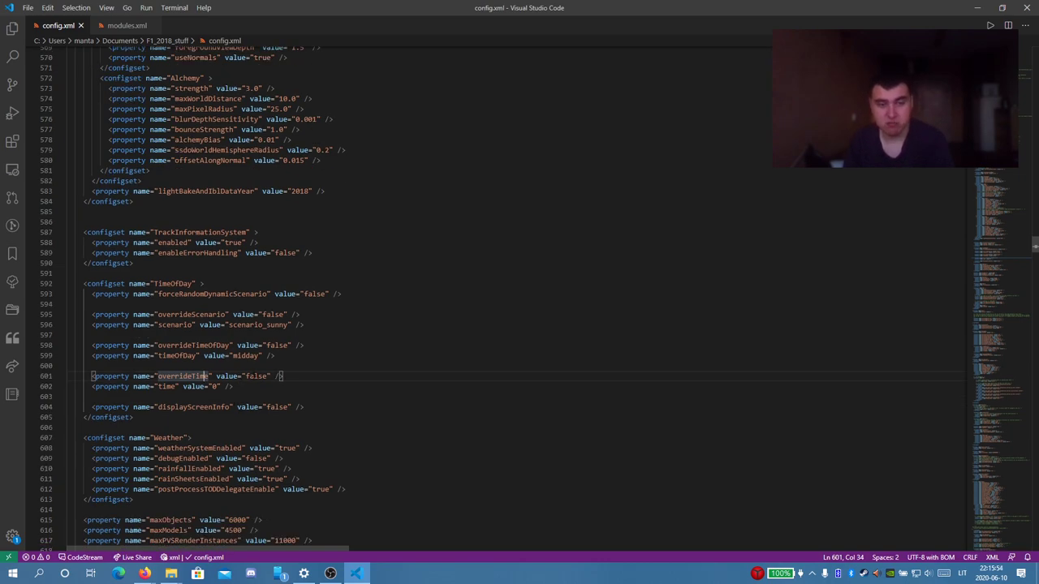
{"action": "scroll", "coordinate": [223, 426], "scroll_direction": "down", "scroll_amount": 1}
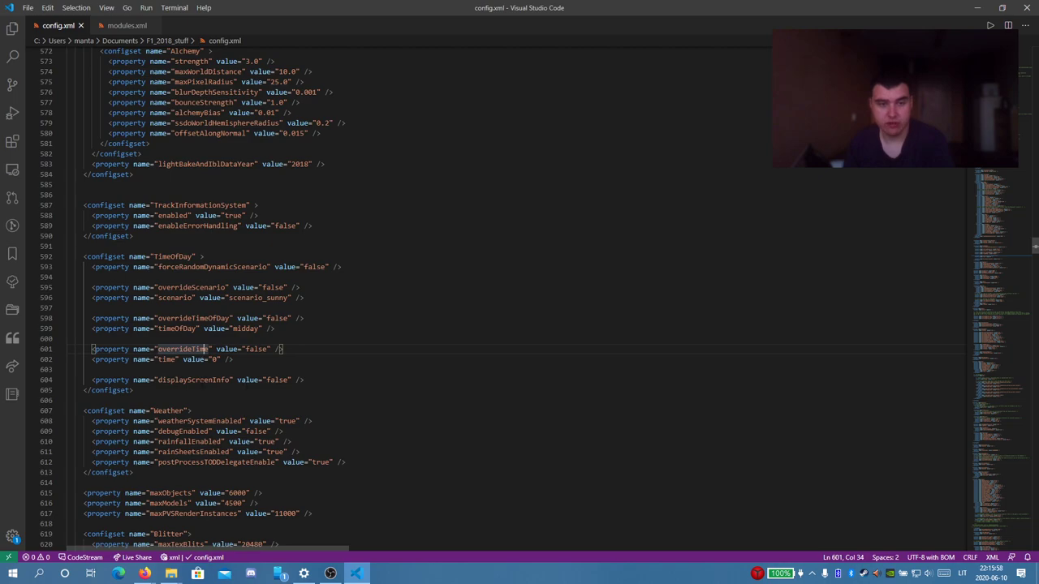
{"action": "left_click", "coordinate": [204, 380]}
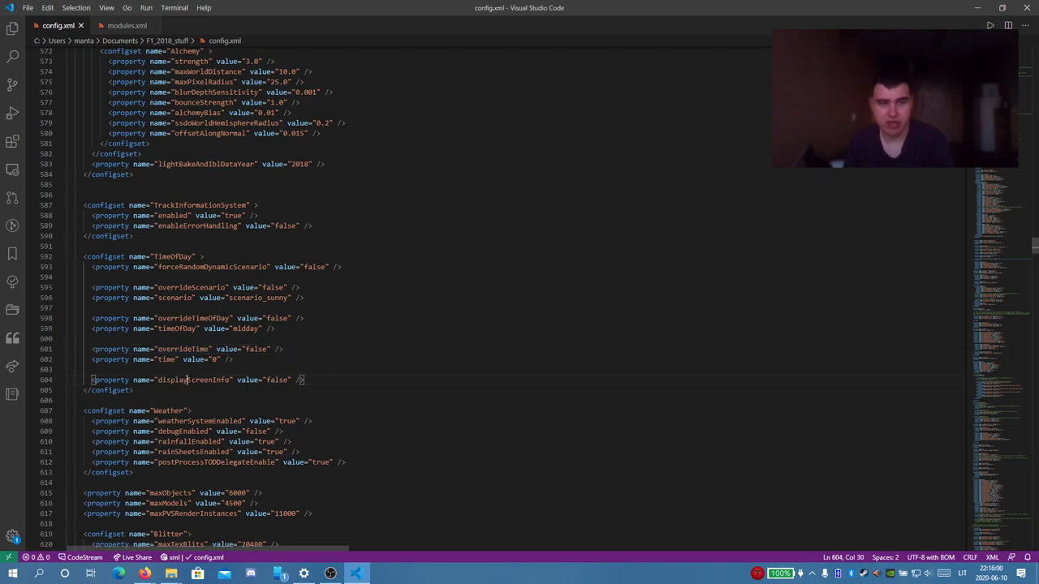
- Examine the Weather configset, checking the weatherSystemEnabled and debugEnabled properties
{"action": "scroll", "coordinate": [204, 380], "scroll_direction": "down", "scroll_amount": 1}
{"action": "left_click", "coordinate": [184, 383]}
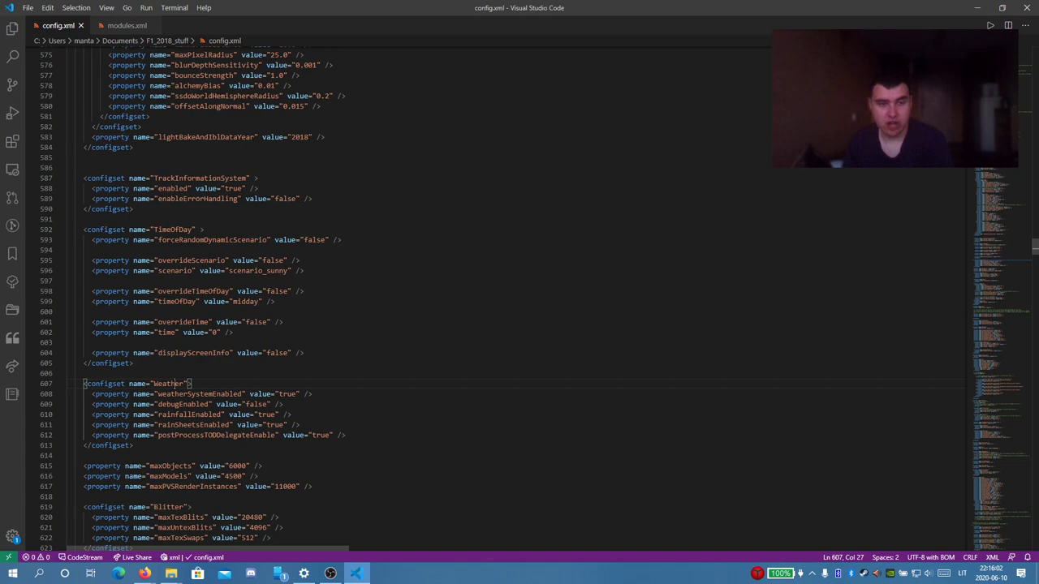
{"action": "left_click", "coordinate": [170, 394]}
{"action": "left_click", "coordinate": [280, 394]}
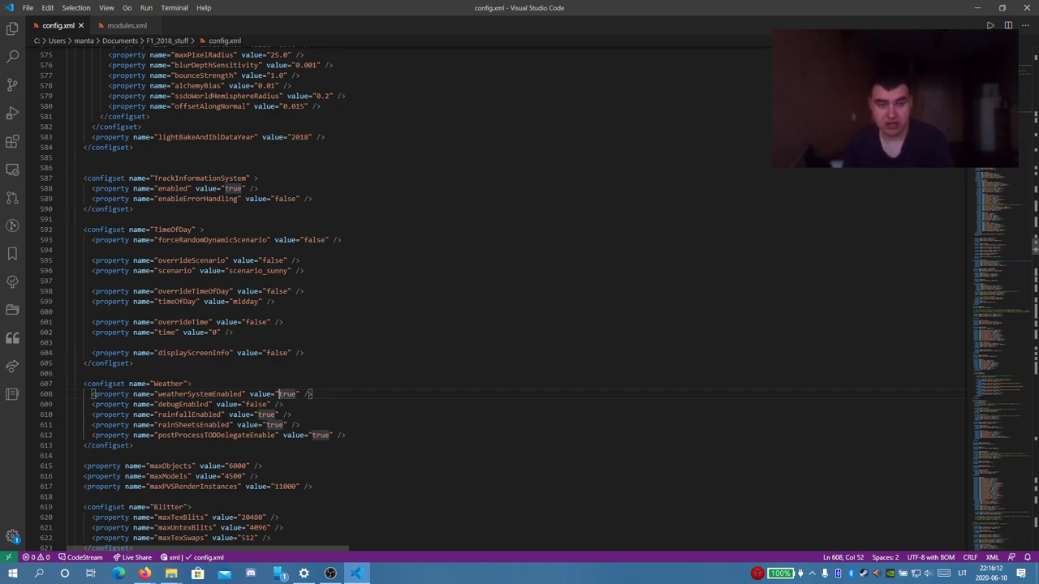
{"action": "left_click", "coordinate": [199, 404]}
{"action": "scroll", "coordinate": [535, 299], "scroll_direction": "down", "scroll_amount": 2}
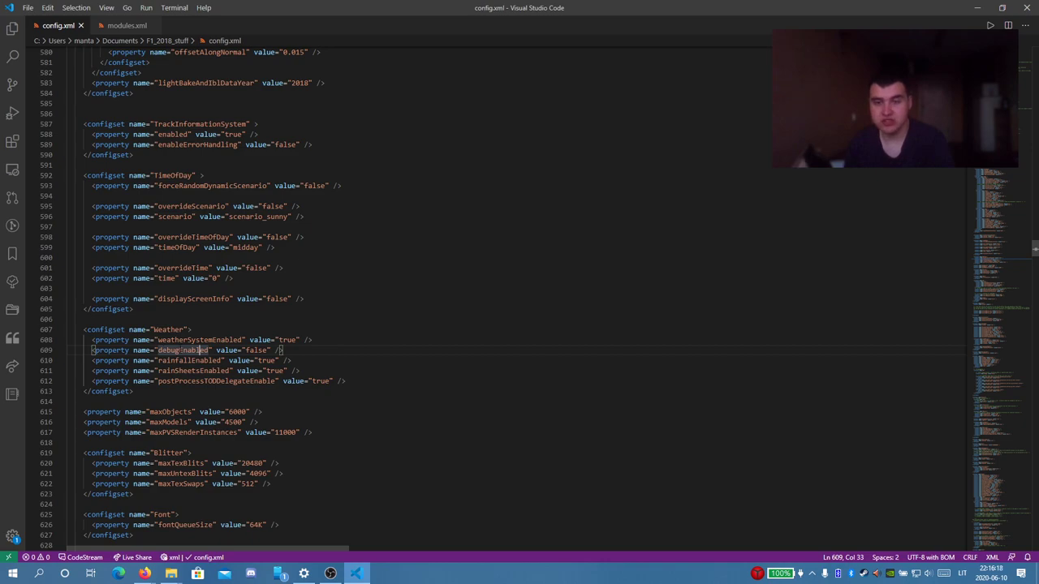
- Skim the Blitter, Font, Dnet, EventSystem and DebugOSD configsets and locate the UI configset following RacingLines
{"action": "scroll", "coordinate": [199, 369], "scroll_direction": "down", "scroll_amount": 5}
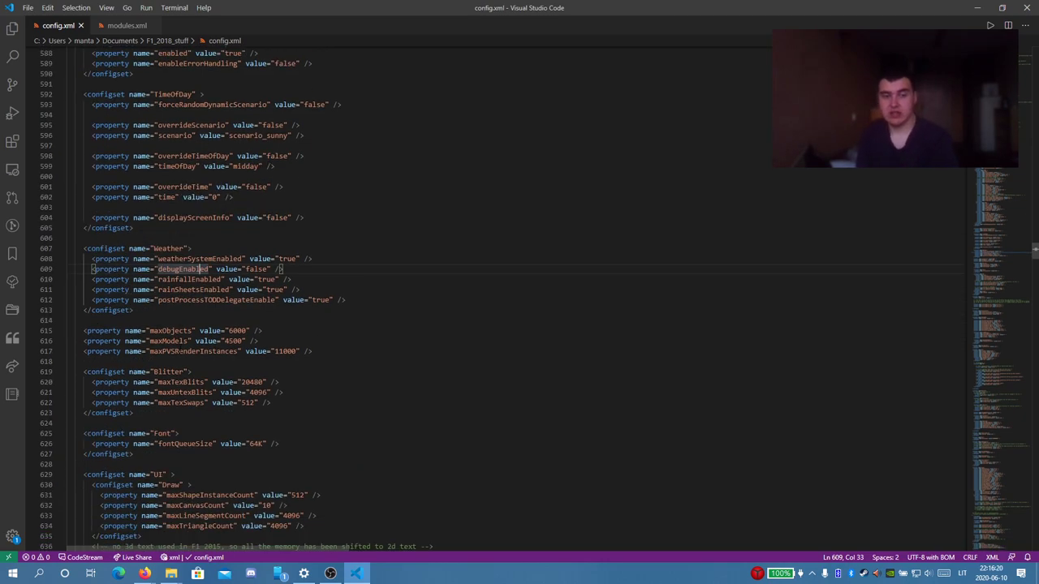
{"action": "scroll", "coordinate": [198, 370], "scroll_direction": "down", "scroll_amount": 3}
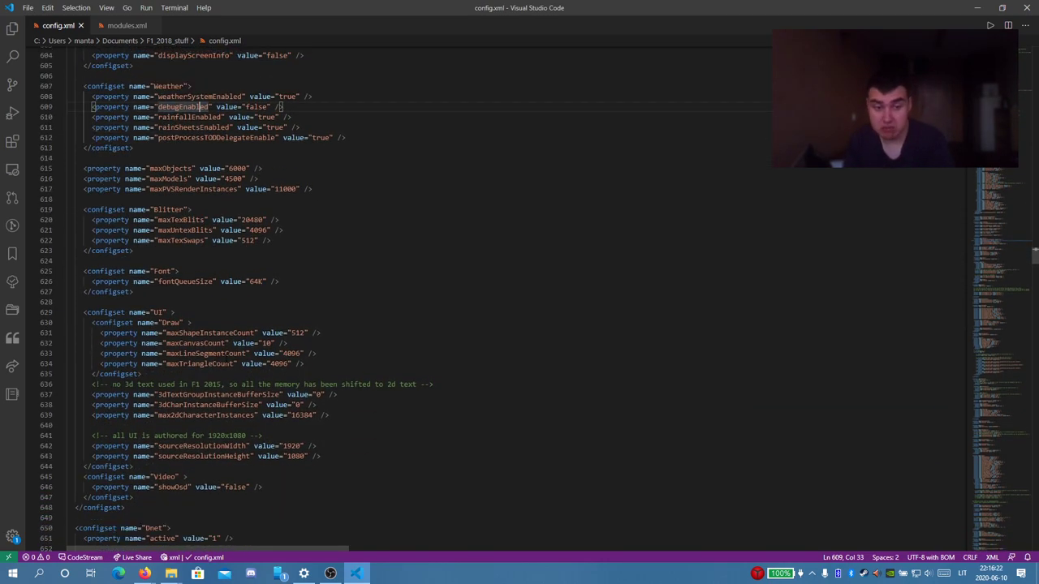
{"action": "scroll", "coordinate": [199, 369], "scroll_direction": "down", "scroll_amount": 15}
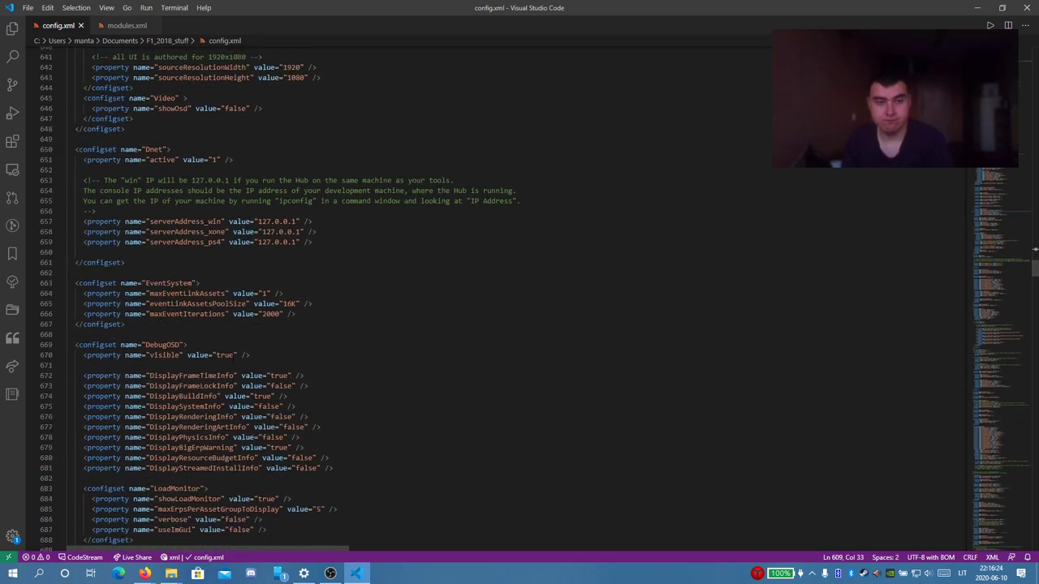
{"action": "scroll", "coordinate": [233, 358], "scroll_direction": "down", "scroll_amount": 6}
{"action": "scroll", "coordinate": [233, 358], "scroll_direction": "up", "scroll_amount": 2}
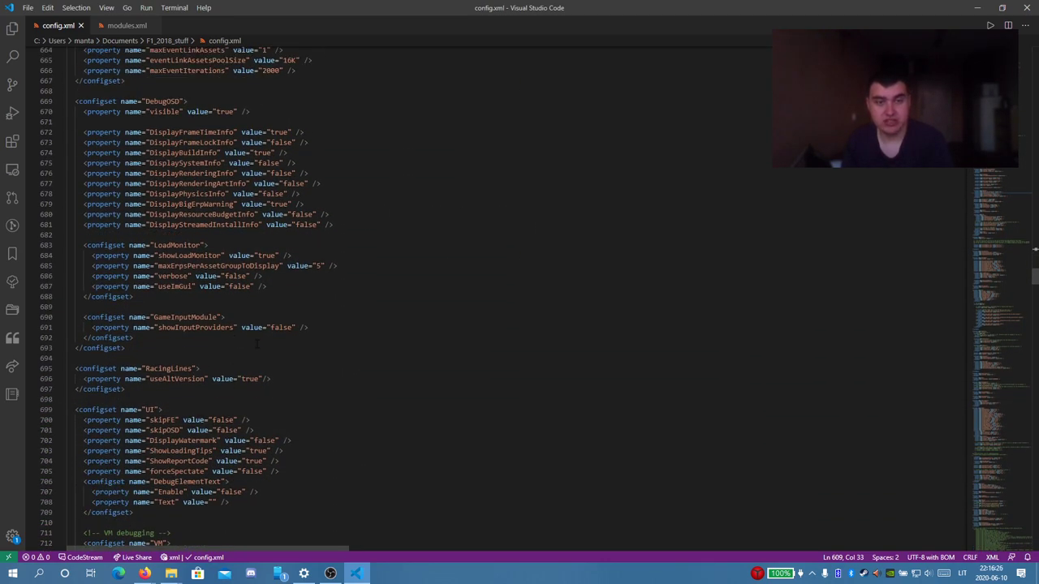
{"action": "scroll", "coordinate": [290, 235], "scroll_direction": "down", "scroll_amount": 4}
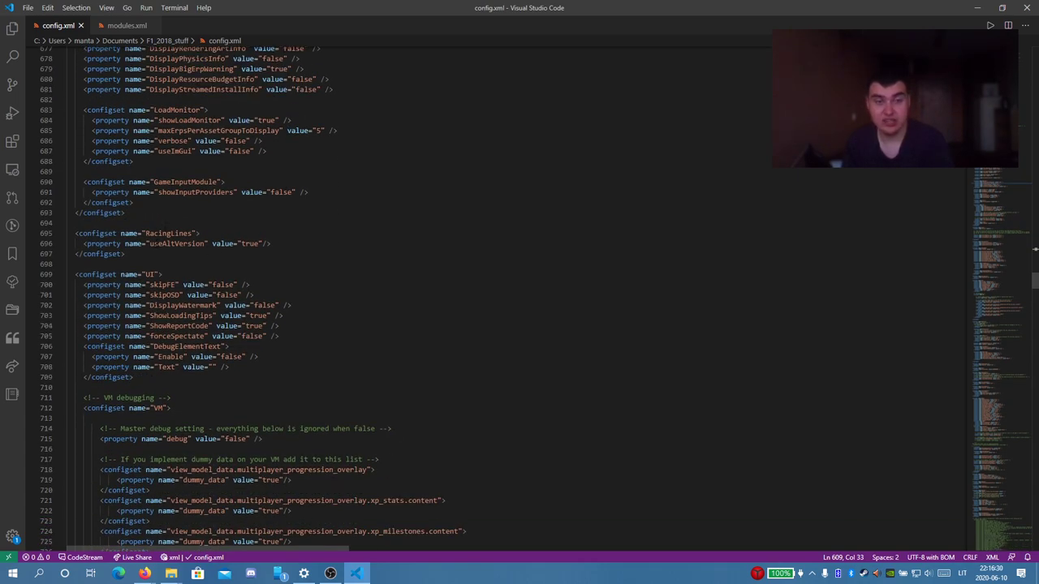
{"action": "scroll", "coordinate": [406, 300], "scroll_direction": "down", "scroll_amount": 4}
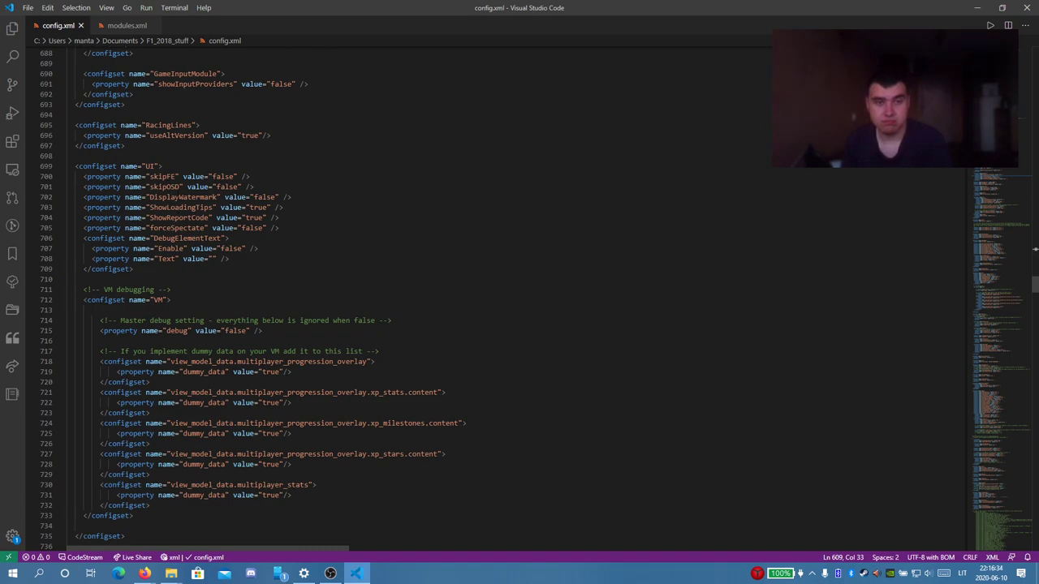
- Examine the UI configset that follows RacingLines, highlighting the DisplayWatermark property and its value
{"action": "double_click", "coordinate": [148, 165]}
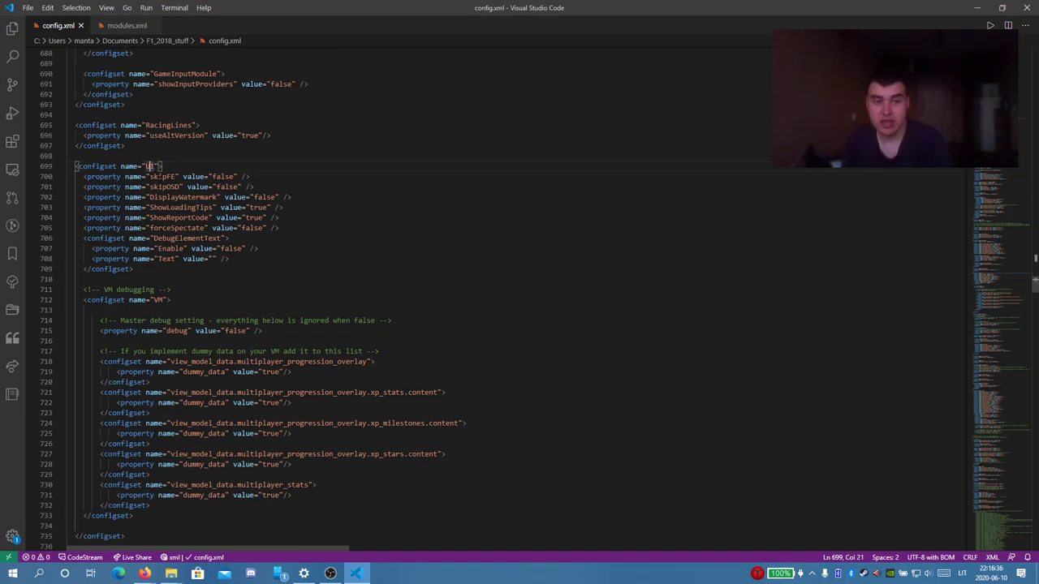
{"action": "type", "text": "UI"}
{"action": "left_click", "coordinate": [192, 198]}
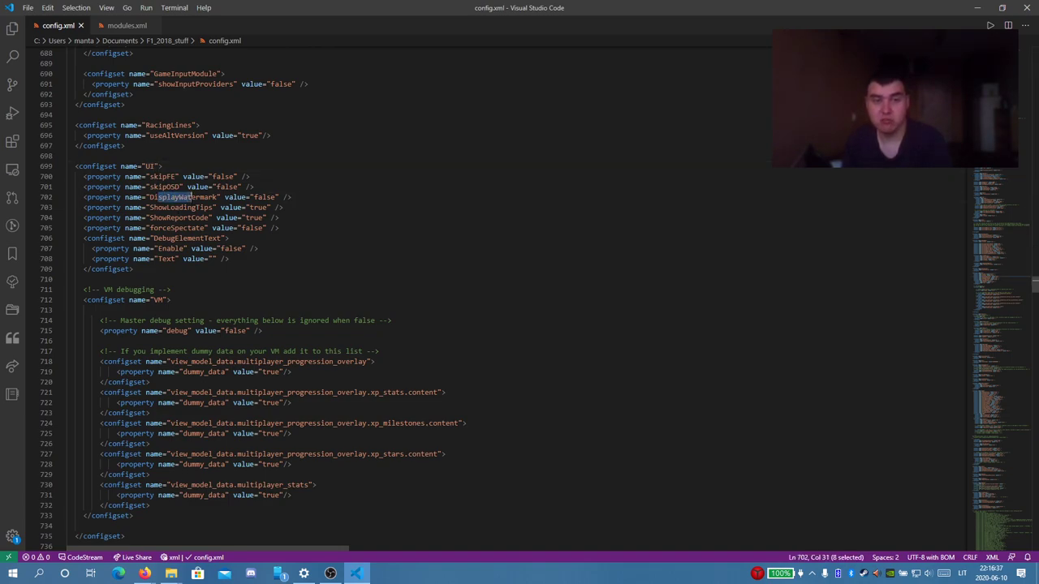
{"action": "double_click", "coordinate": [265, 197]}
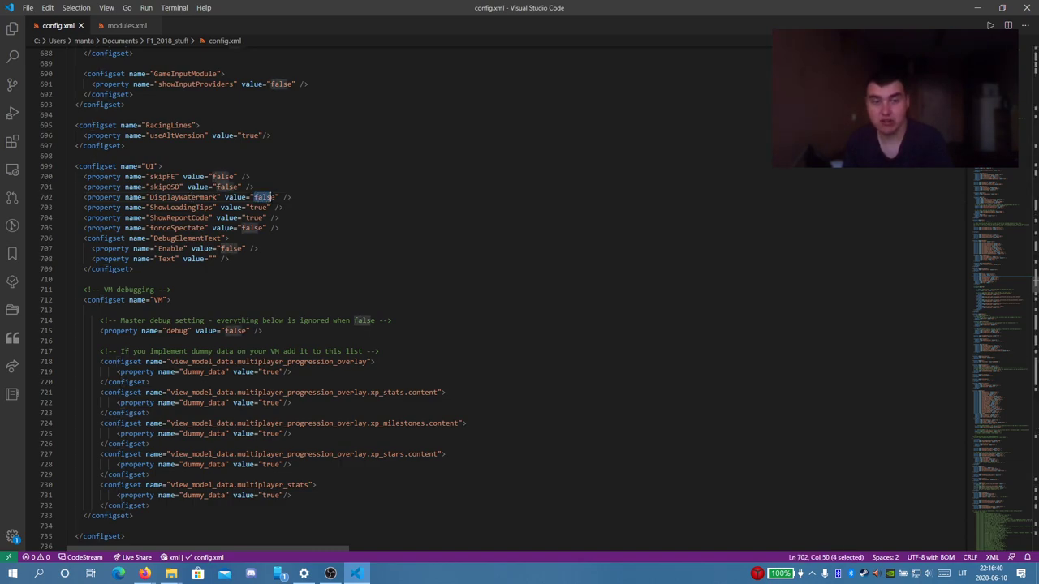
{"action": "left_click", "coordinate": [265, 197]}
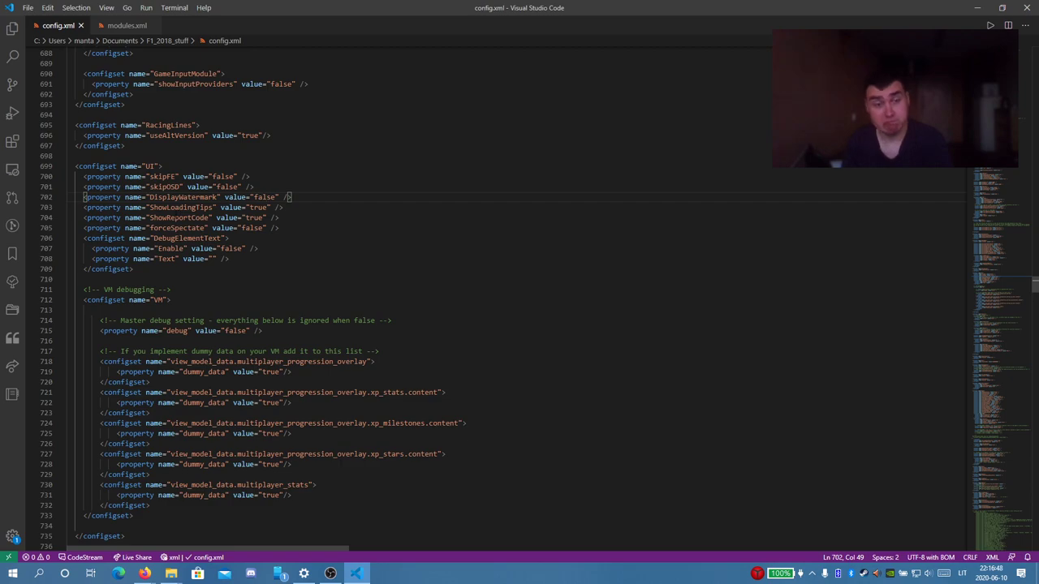
- Examine the Network configset, covering its LAN, Prediction, Physics, Transport and Matching sections
{"action": "scroll", "coordinate": [519, 299], "scroll_direction": "down", "scroll_amount": 4}
{"action": "scroll", "coordinate": [174, 216], "scroll_direction": "down", "scroll_amount": 8}
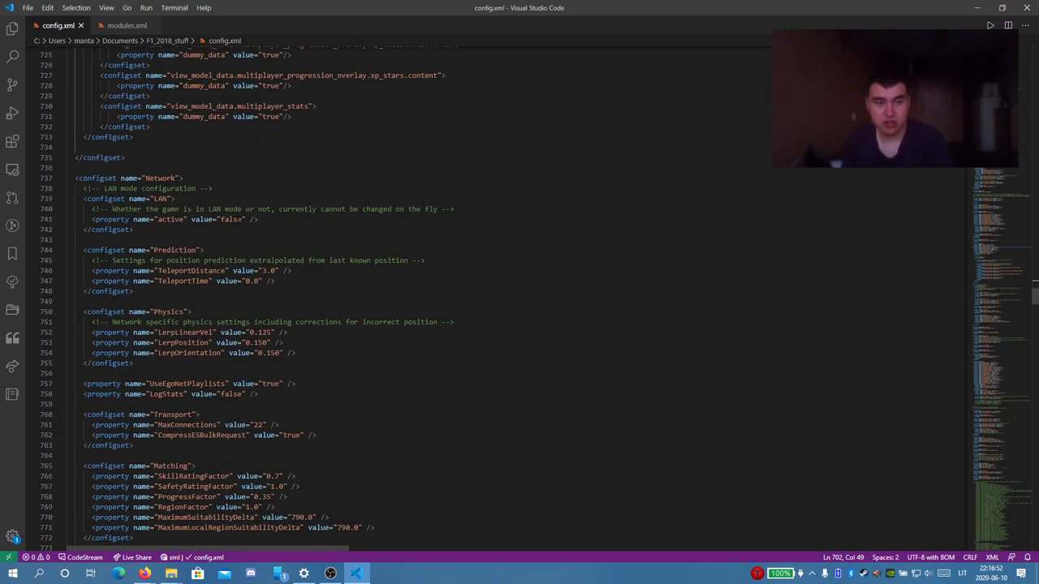
{"action": "left_click", "coordinate": [171, 250]}
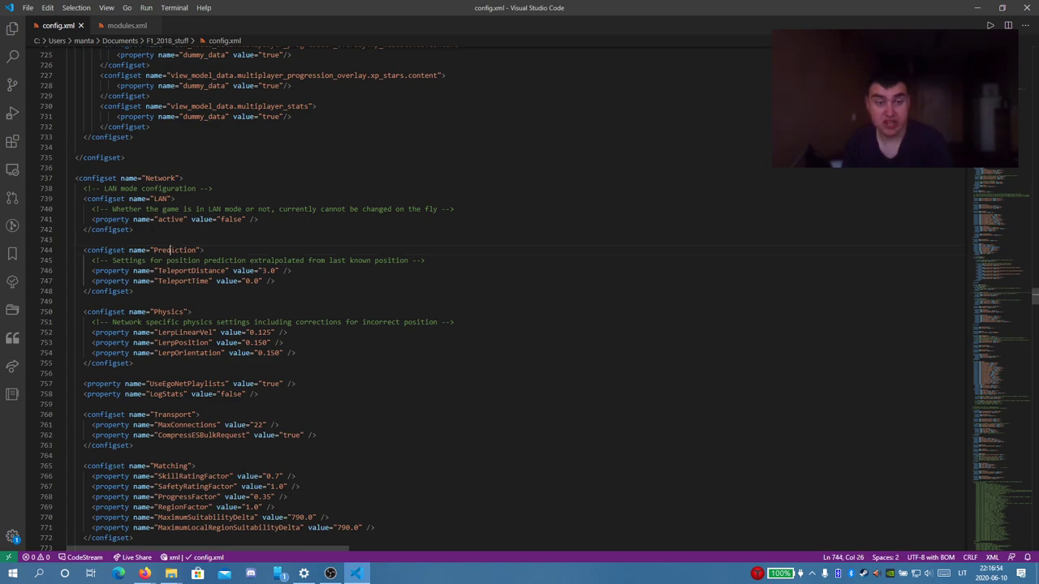
{"action": "left_click", "coordinate": [171, 312]}
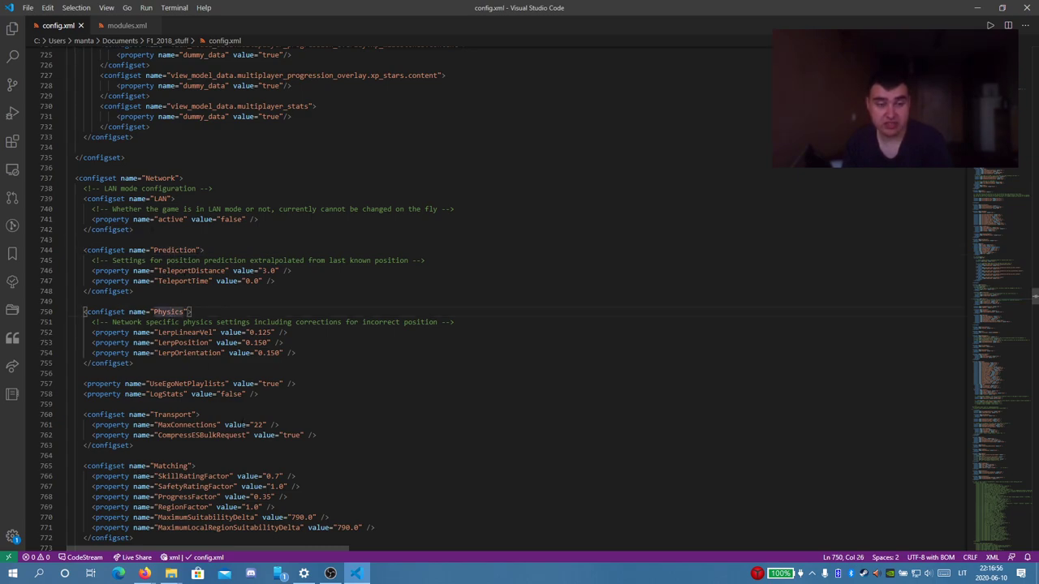
{"action": "scroll", "coordinate": [170, 312], "scroll_direction": "down", "scroll_amount": 2}
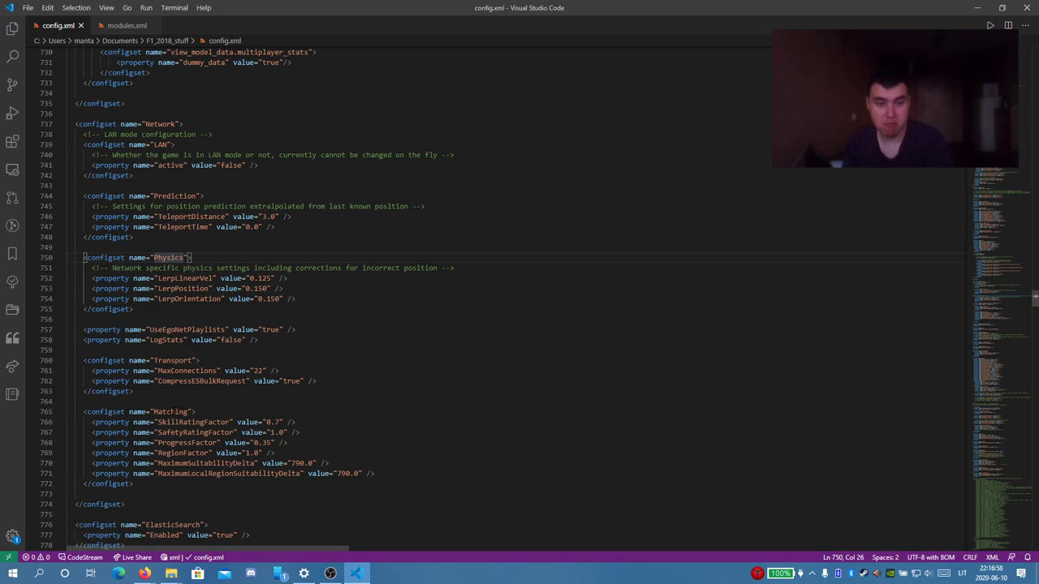
{"action": "left_click", "coordinate": [171, 412]}
{"action": "scroll", "coordinate": [170, 412], "scroll_direction": "up", "scroll_amount": 2}
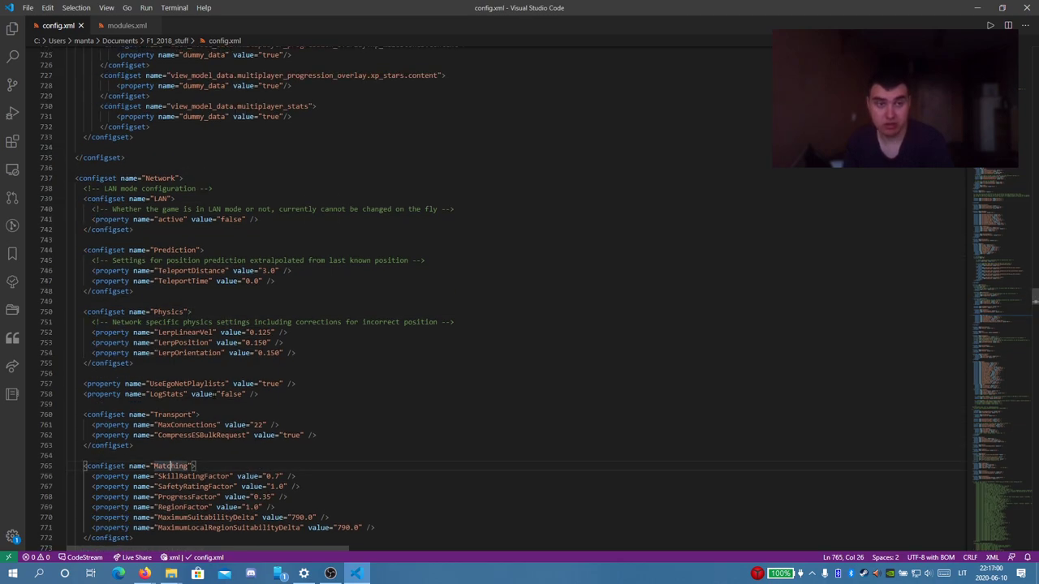
{"action": "scroll", "coordinate": [520, 299], "scroll_direction": "down", "scroll_amount": 3}
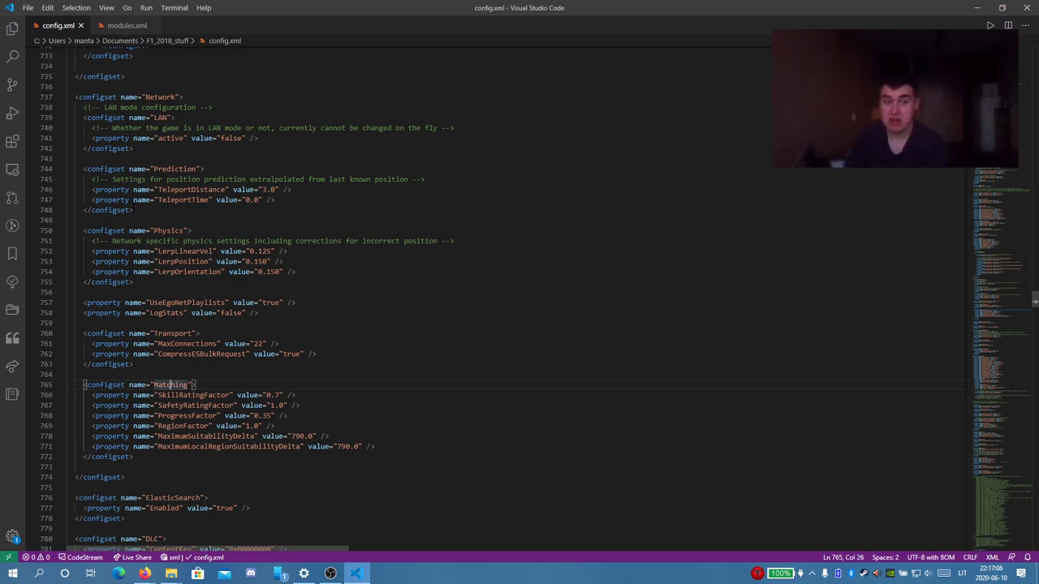
- Examine the LAN configset and the TeleportDistance property of the Prediction configset in the Network settings
{"action": "left_click", "coordinate": [170, 118]}
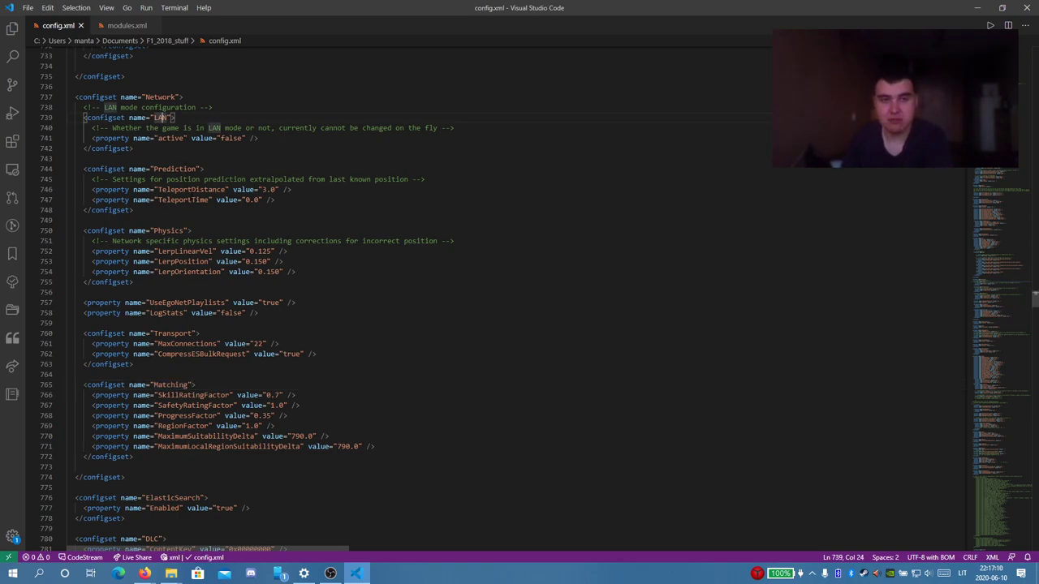
{"action": "left_click_drag", "start_coordinate": [181, 189], "coordinate": [199, 189]}
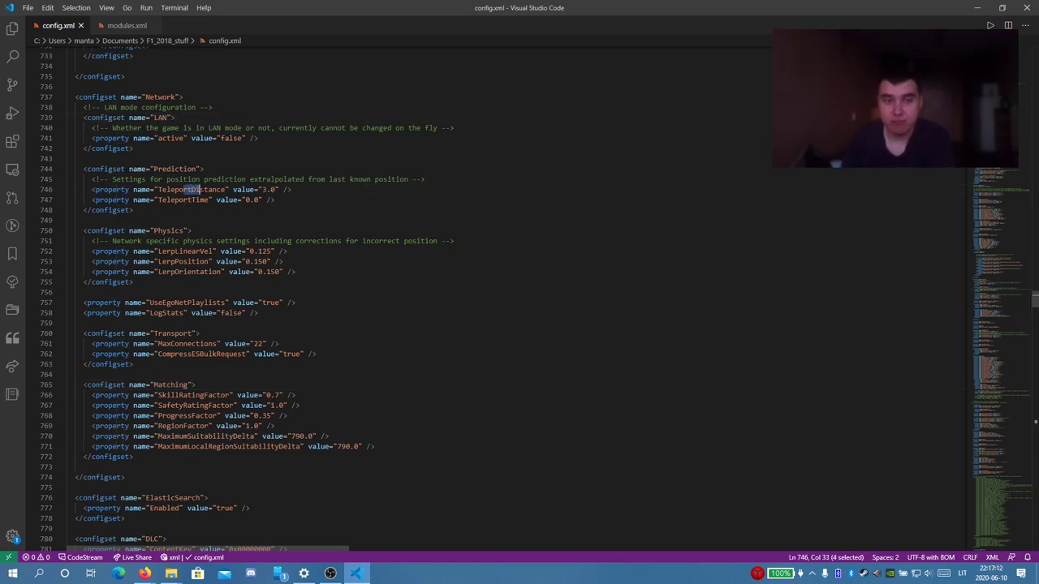
{"action": "left_click", "coordinate": [199, 189]}
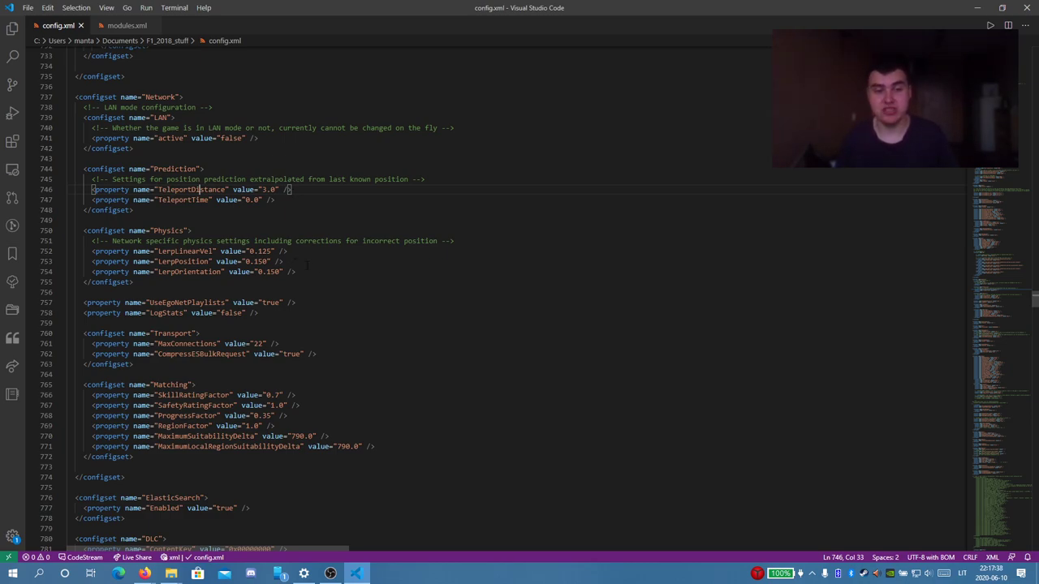
- Examine the Matching configset's SkillRatingFactor, SafetyRatingFactor, ProgressFactor and RegionFactor properties
{"action": "scroll", "coordinate": [306, 264], "scroll_direction": "down", "scroll_amount": 3}
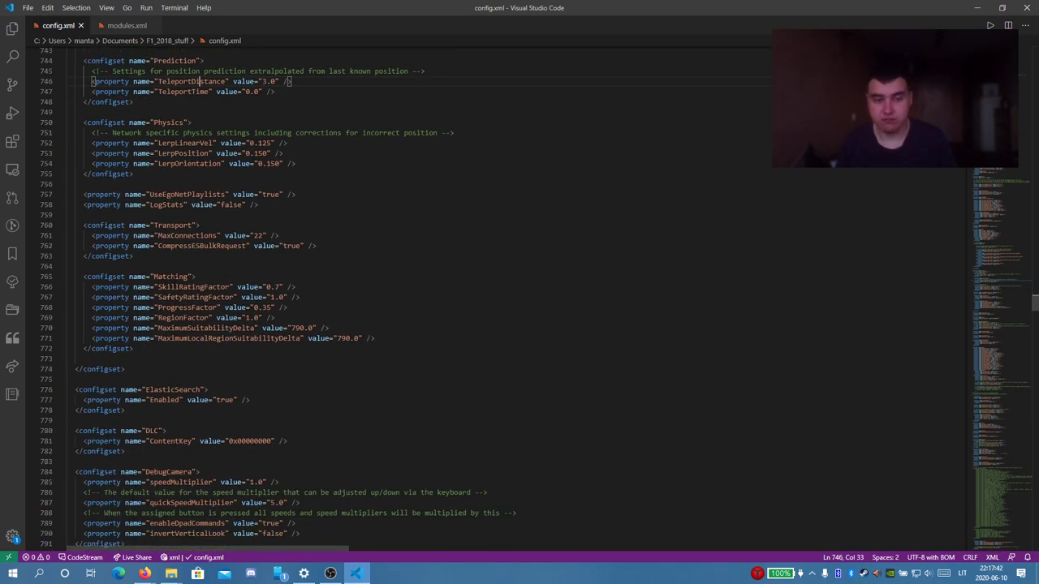
{"action": "left_click_drag", "start_coordinate": [156, 277], "coordinate": [203, 287]}
{"action": "left_click", "coordinate": [165, 277]}
{"action": "left_click", "coordinate": [206, 287]}
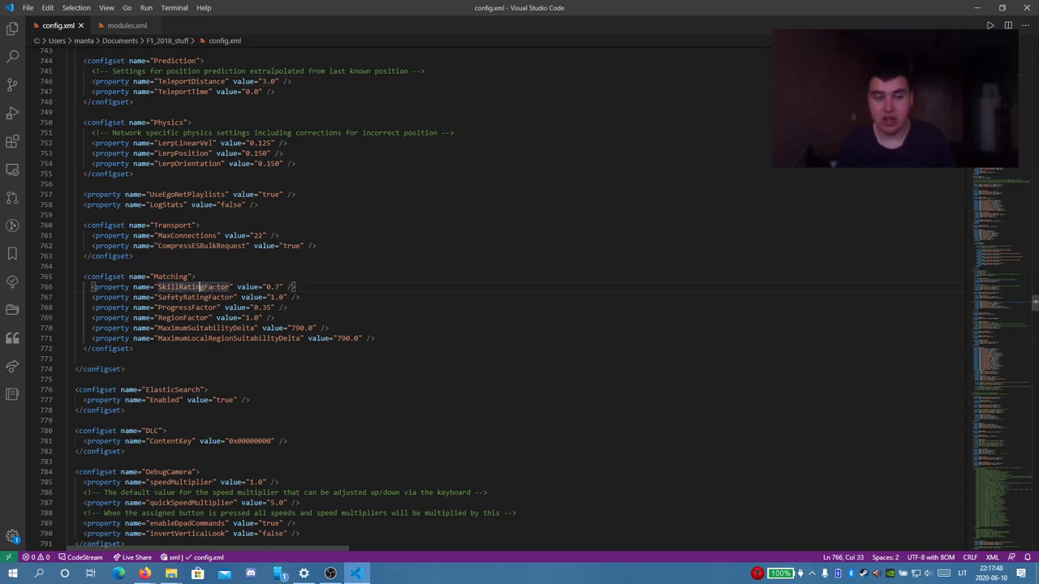
{"action": "left_click", "coordinate": [213, 287]}
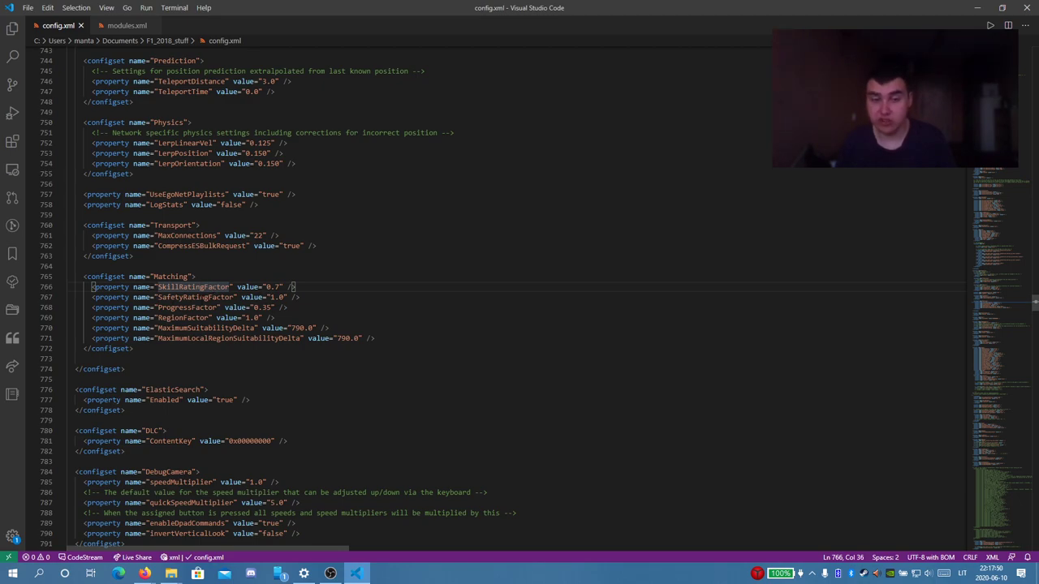
{"action": "left_click_drag", "start_coordinate": [165, 297], "coordinate": [176, 297]}
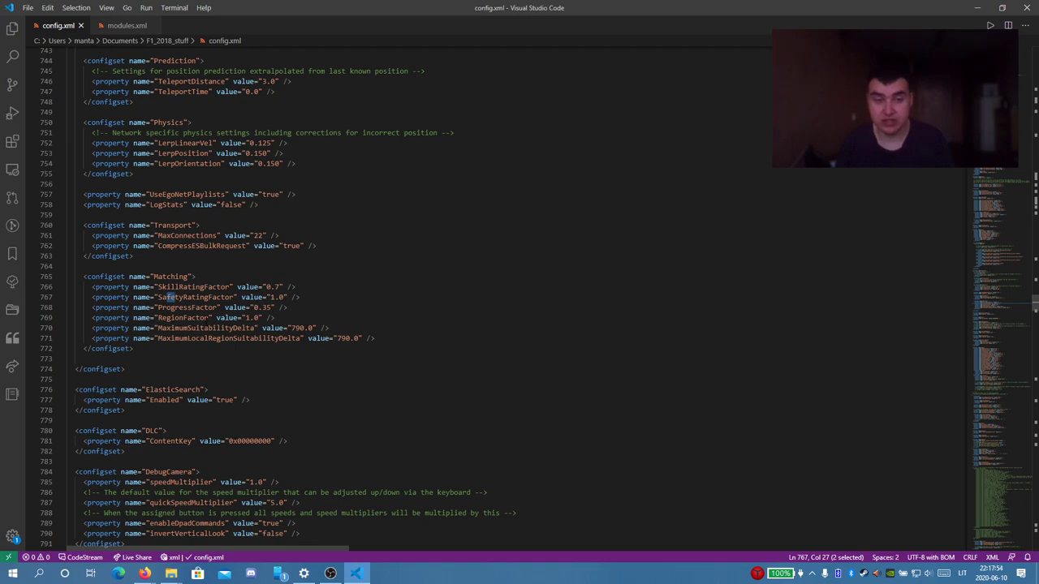
{"action": "left_click", "coordinate": [191, 307]}
{"action": "left_click", "coordinate": [187, 317]}
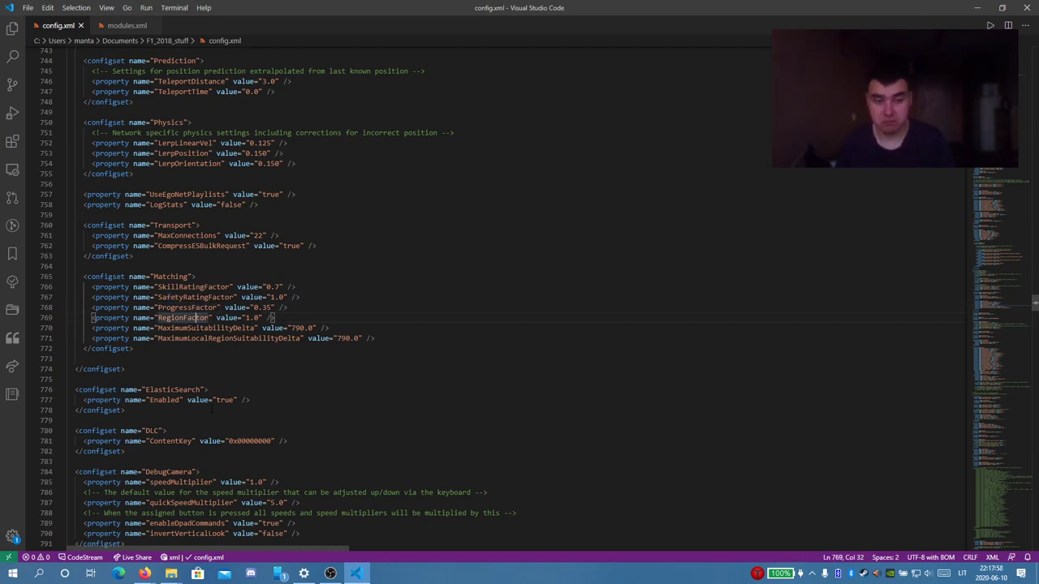
- Skim the ElasticSearch, DLC and DebugCamera configsets and check the enable property under ForceFeedback
{"action": "scroll", "coordinate": [213, 410], "scroll_direction": "down", "scroll_amount": 5}
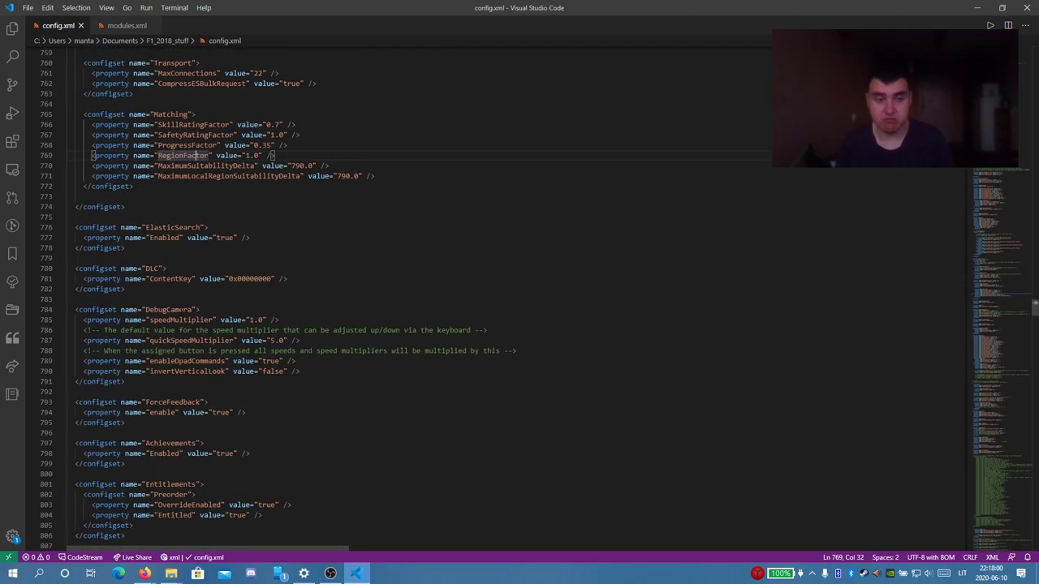
{"action": "scroll", "coordinate": [520, 301], "scroll_direction": "down", "scroll_amount": 3}
{"action": "left_click", "coordinate": [170, 331]}
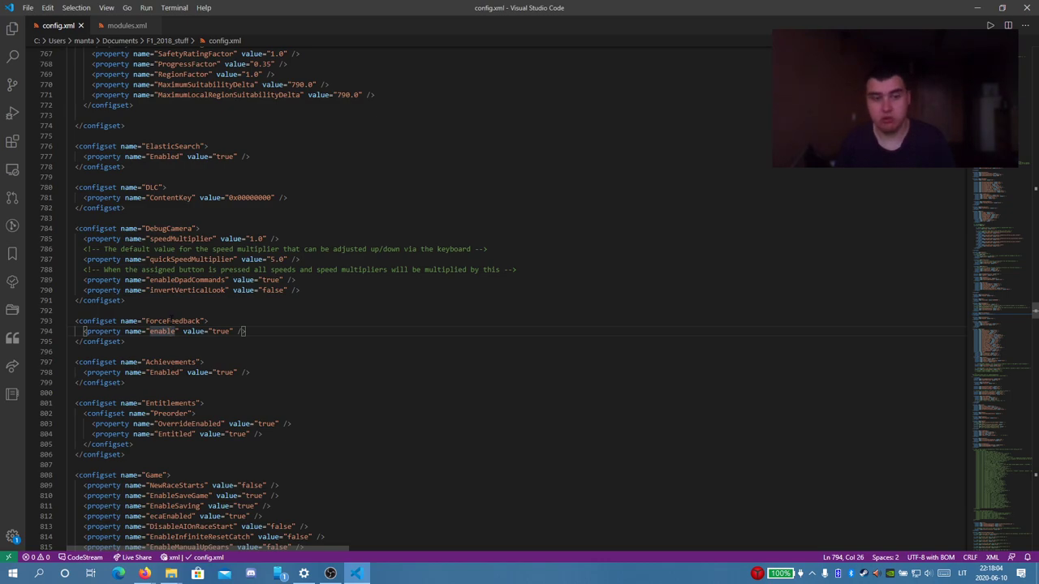
- Examine the Game configset, highlighting the NewRaceStarts and DisableAIOnRaceStart properties and checking the latter's value
{"action": "scroll", "coordinate": [173, 322], "scroll_direction": "down", "scroll_amount": 10}
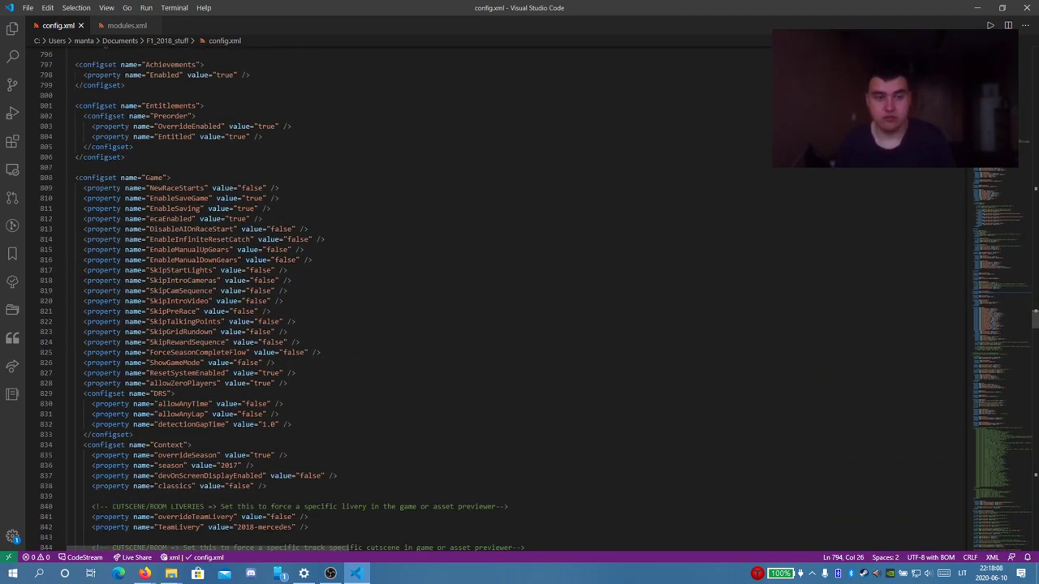
{"action": "left_click_drag", "start_coordinate": [150, 188], "coordinate": [205, 188]}
{"action": "left_click", "coordinate": [205, 188]}
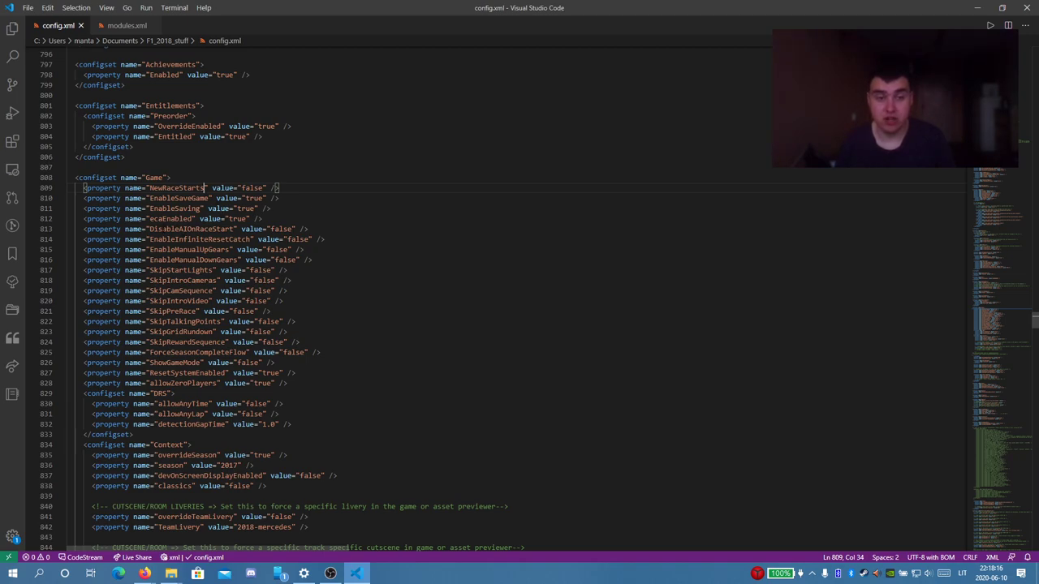
{"action": "left_click_drag", "start_coordinate": [149, 229], "coordinate": [235, 229]}
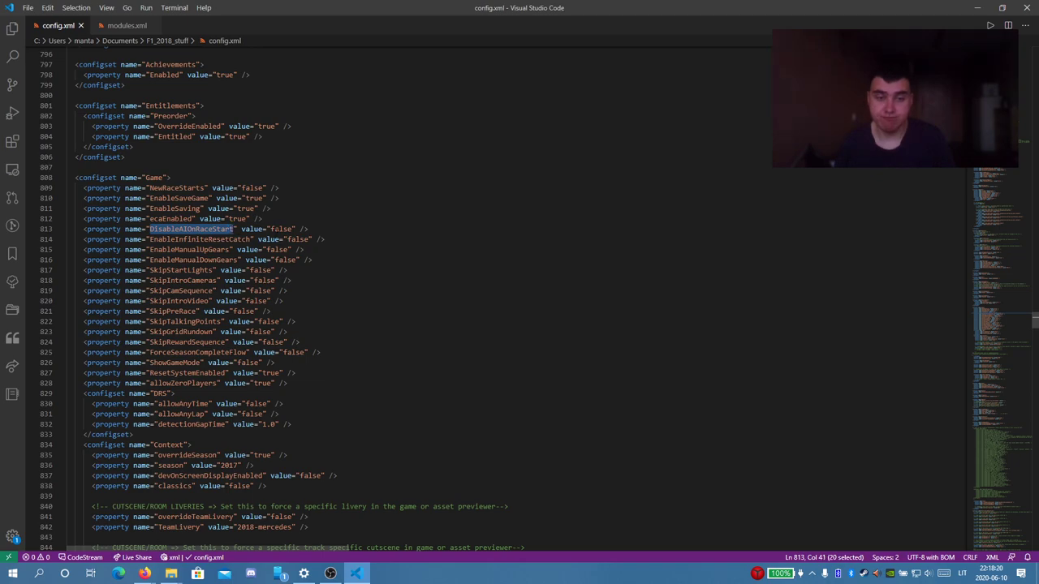
{"action": "left_click", "coordinate": [273, 230]}
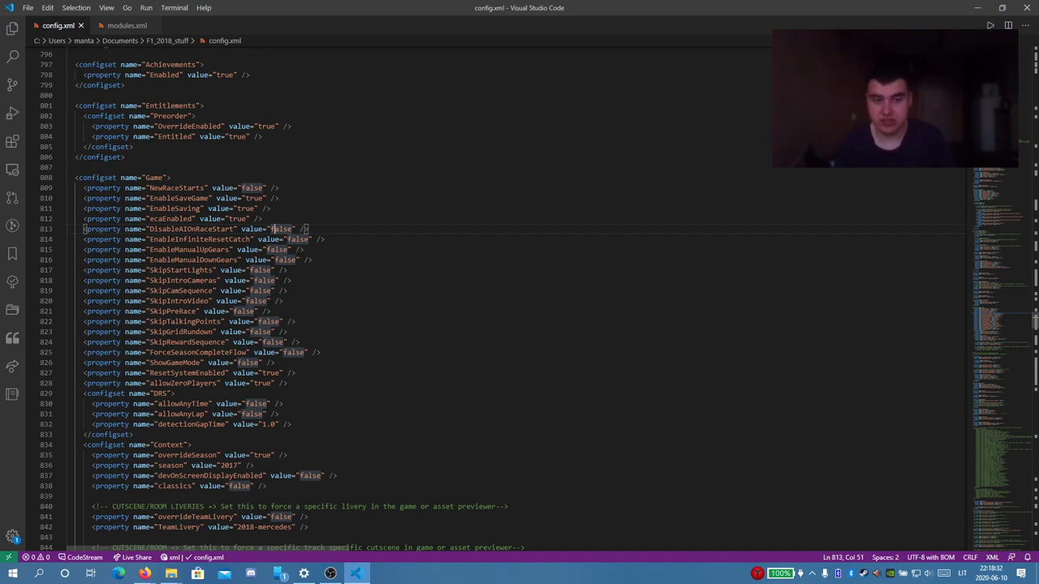
- Examine the DRS configset inside Game, checking the allowAnyTime and allowAnyLap properties and their values
{"action": "scroll", "coordinate": [519, 292], "scroll_direction": "down", "scroll_amount": 1}
{"action": "scroll", "coordinate": [520, 293], "scroll_direction": "down", "scroll_amount": 1}
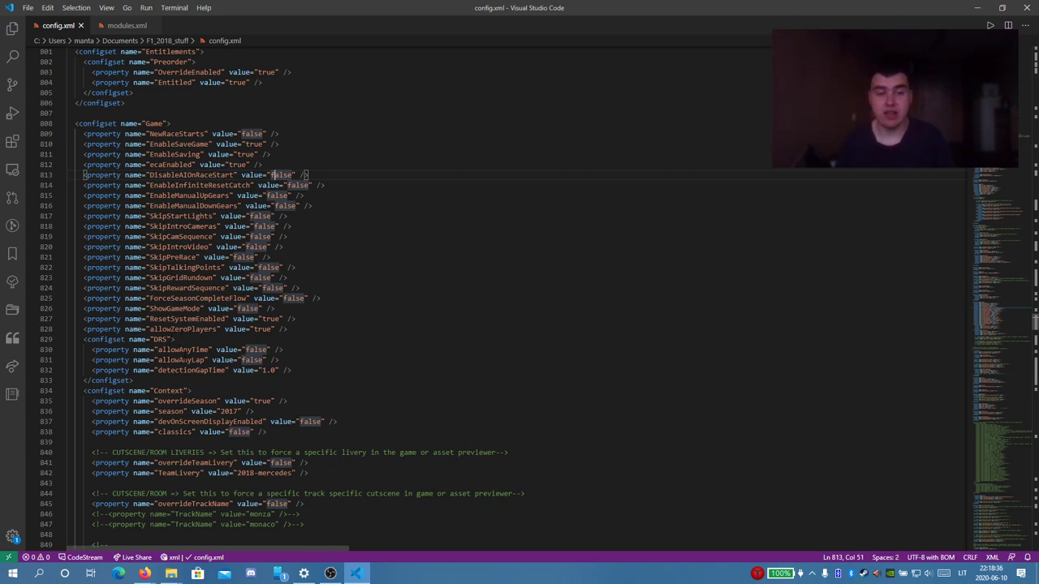
{"action": "left_click", "coordinate": [179, 349]}
{"action": "left_click", "coordinate": [179, 360]}
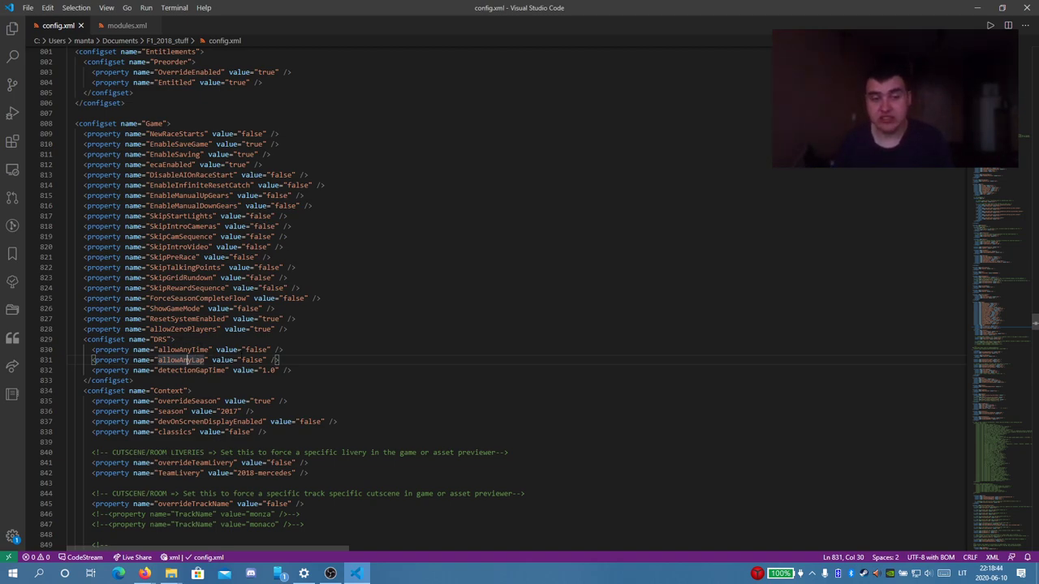
{"action": "left_click", "coordinate": [181, 350]}
{"action": "left_click", "coordinate": [258, 349]}
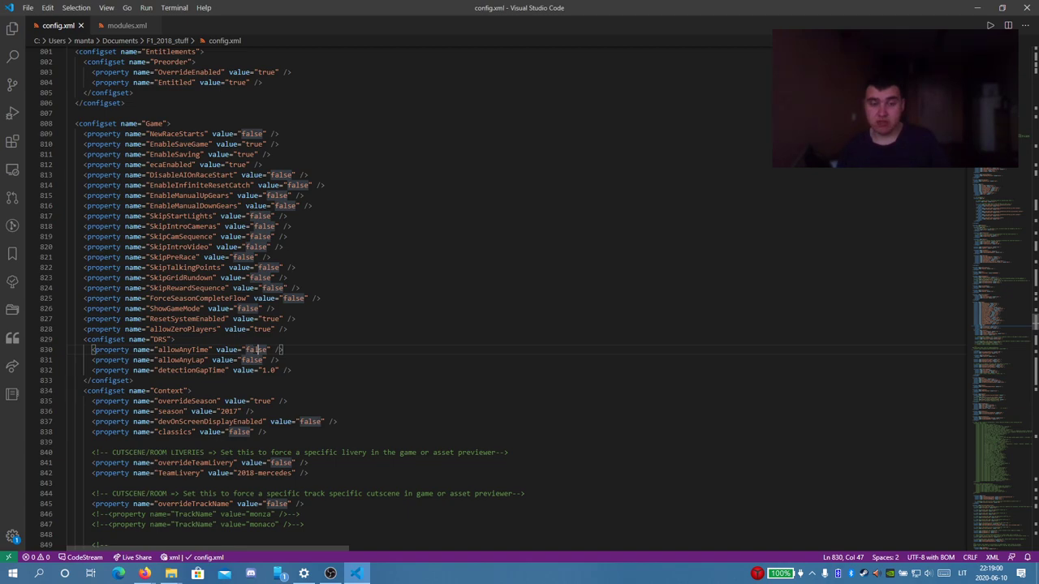
{"action": "left_click", "coordinate": [252, 360]}
- Review the Context configset's season, livery and track overrides and the light and VehicleDamage settings below it
{"action": "scroll", "coordinate": [252, 333], "scroll_direction": "down", "scroll_amount": 1}
{"action": "scroll", "coordinate": [243, 354], "scroll_direction": "down", "scroll_amount": 6}
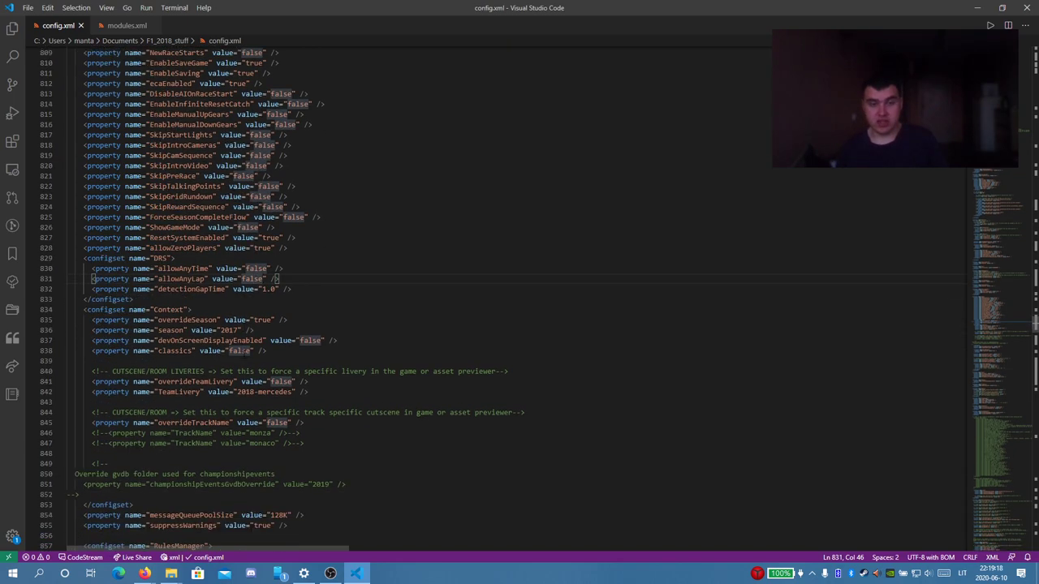
{"action": "scroll", "coordinate": [226, 363], "scroll_direction": "down", "scroll_amount": 9}
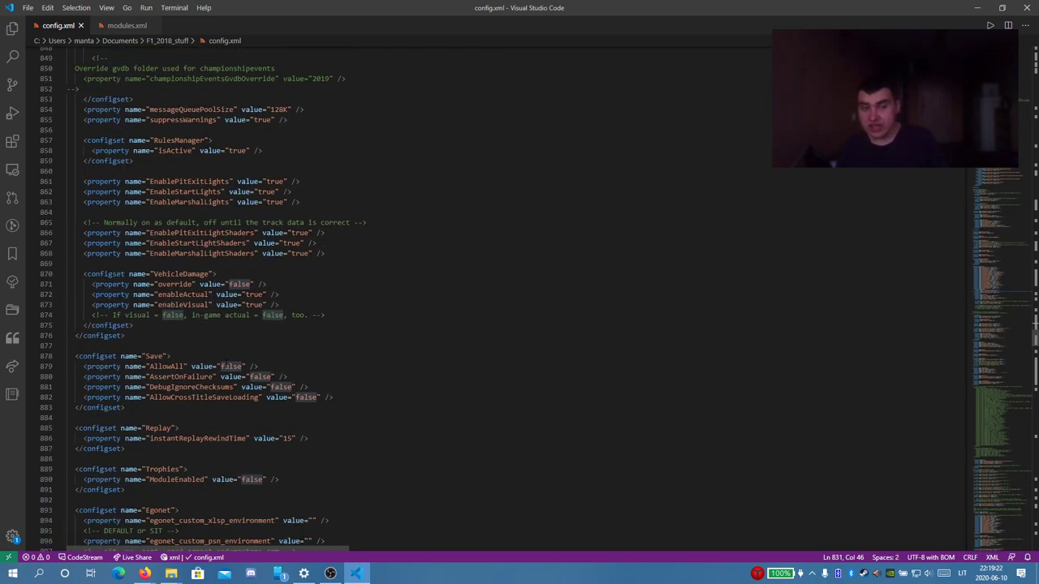
{"action": "scroll", "coordinate": [219, 351], "scroll_direction": "up", "scroll_amount": 11}
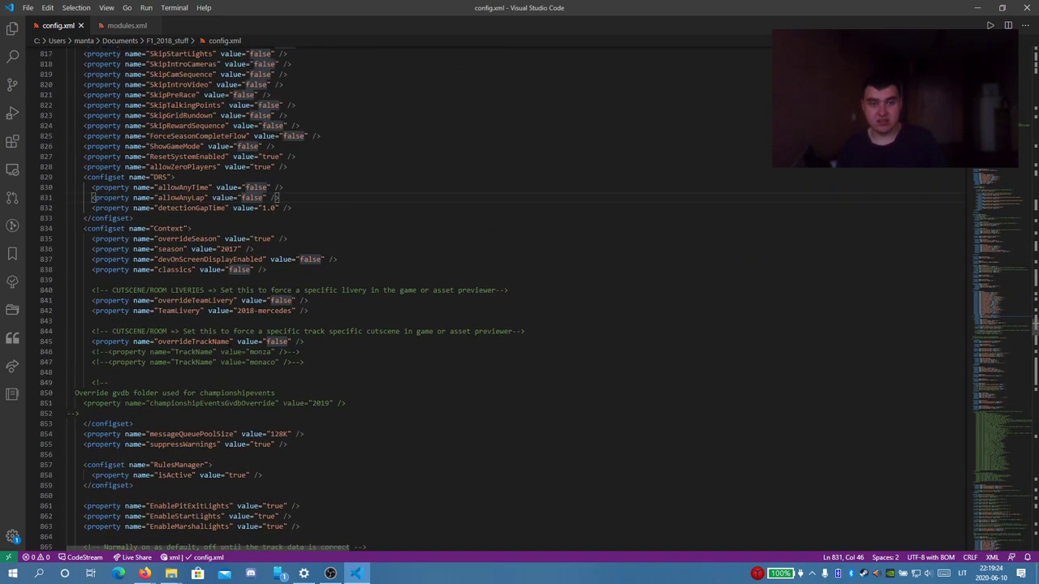
- Skim the remaining configsets from TimeManager and Audio through PerformanceMonitoring and its job colours to ErpLoader, CannedEvents and ConsoleParameters
{"action": "scroll", "coordinate": [228, 349], "scroll_direction": "down", "scroll_amount": 19}
{"action": "scroll", "coordinate": [231, 345], "scroll_direction": "down", "scroll_amount": 9}
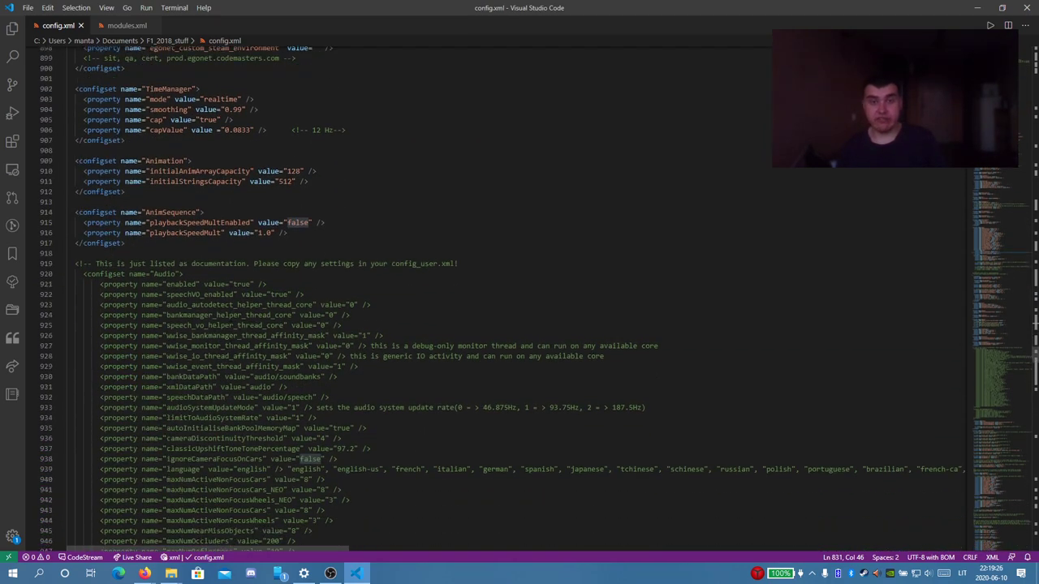
{"action": "scroll", "coordinate": [230, 348], "scroll_direction": "down", "scroll_amount": 5}
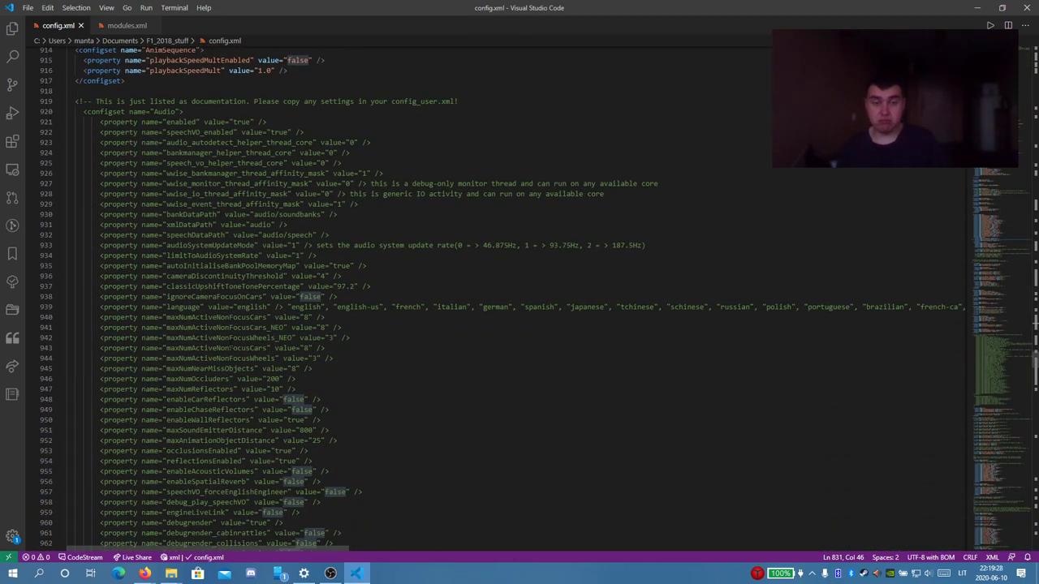
{"action": "scroll", "coordinate": [231, 347], "scroll_direction": "down", "scroll_amount": 20}
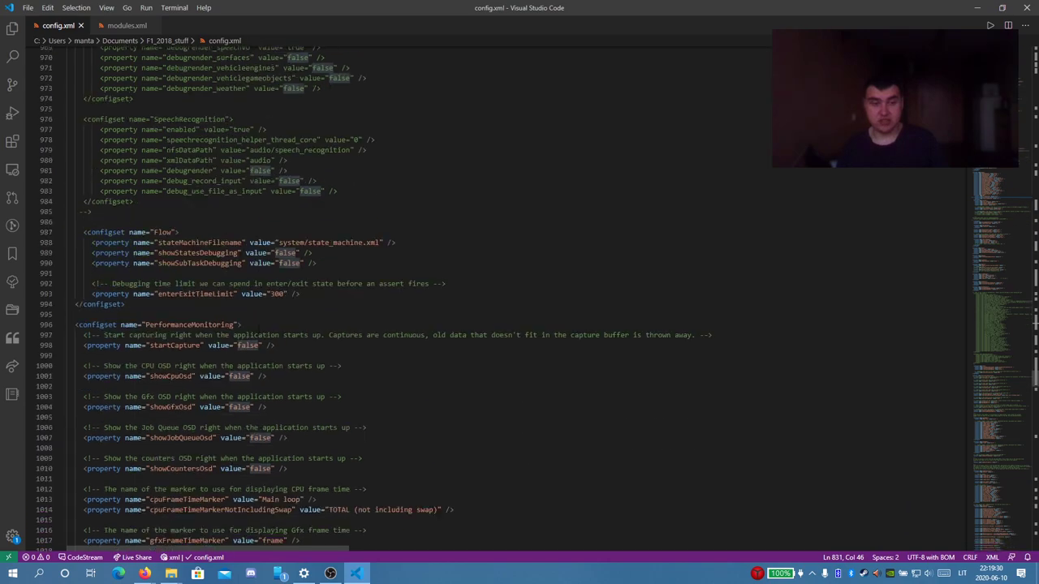
{"action": "scroll", "coordinate": [260, 329], "scroll_direction": "down", "scroll_amount": 8}
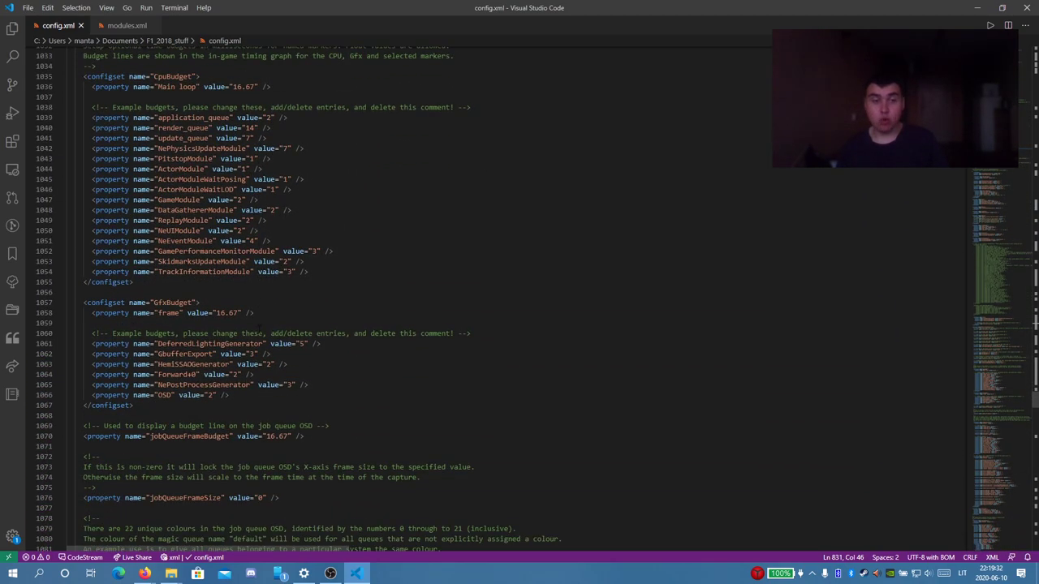
{"action": "scroll", "coordinate": [260, 329], "scroll_direction": "down", "scroll_amount": 16}
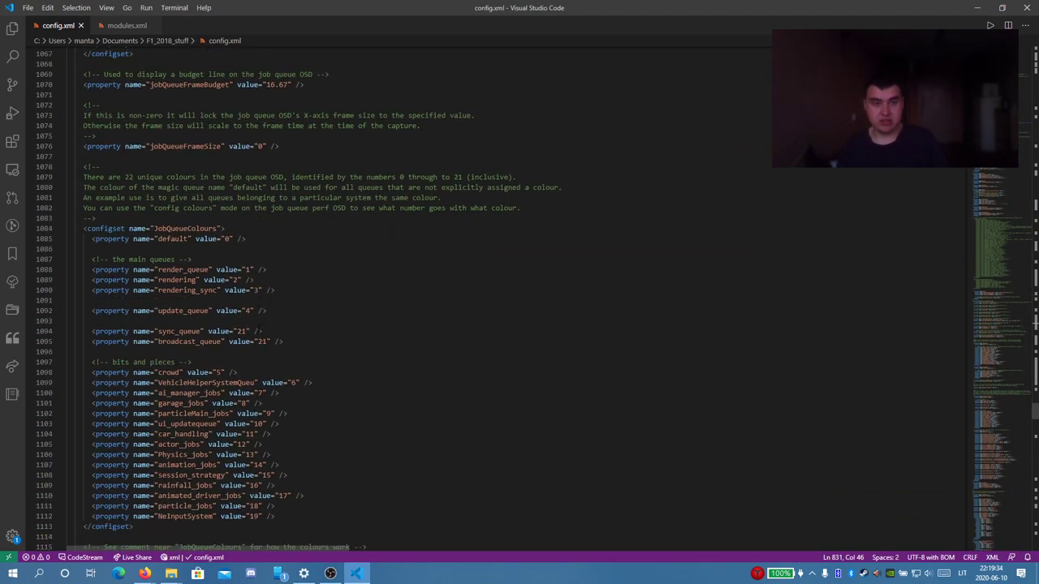
{"action": "scroll", "coordinate": [263, 329], "scroll_direction": "down", "scroll_amount": 18}
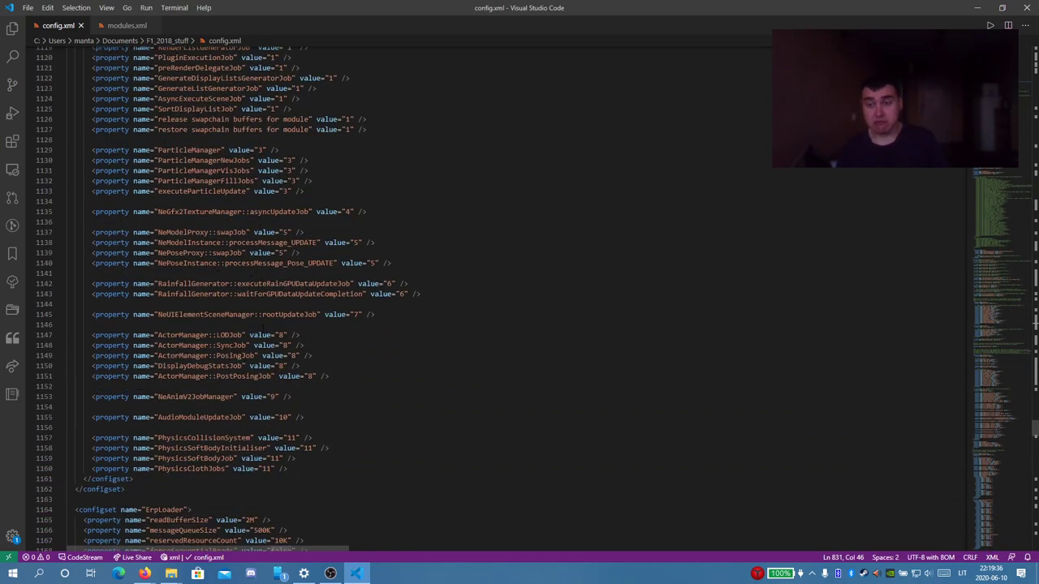
{"action": "scroll", "coordinate": [264, 328], "scroll_direction": "down", "scroll_amount": 5}
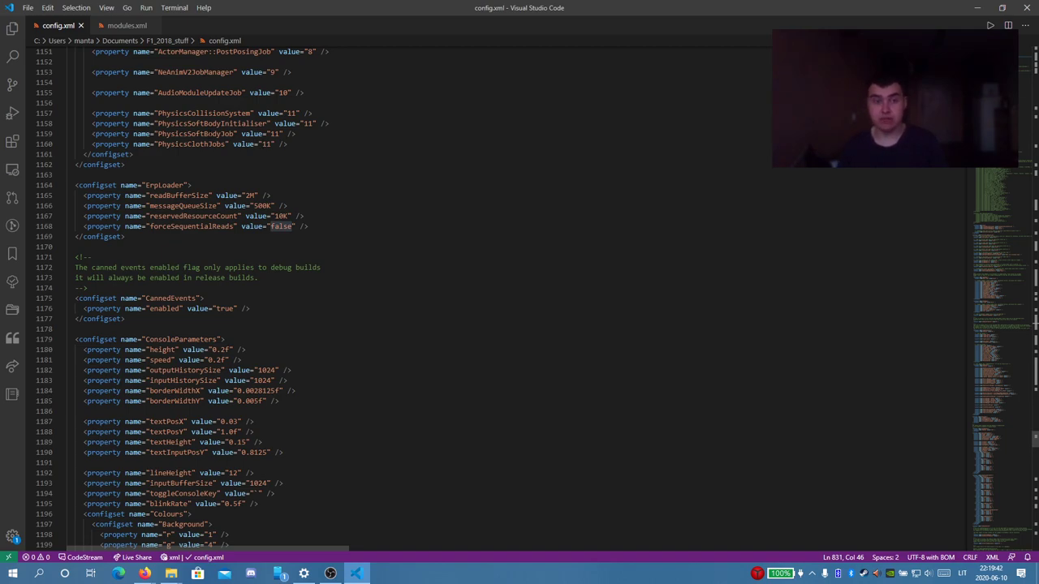
{"action": "scroll", "coordinate": [262, 228], "scroll_direction": "down", "scroll_amount": 3}
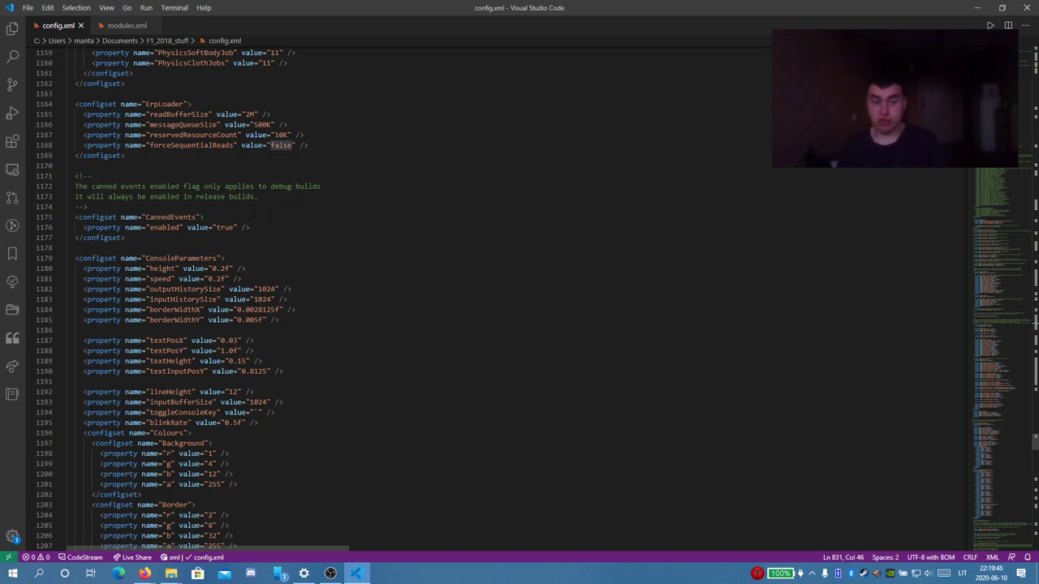
- Switch to modules.xml and examine the module definition comments and the SmoketestModule entry with its contextMask attribute
{"action": "left_click", "coordinate": [127, 25]}
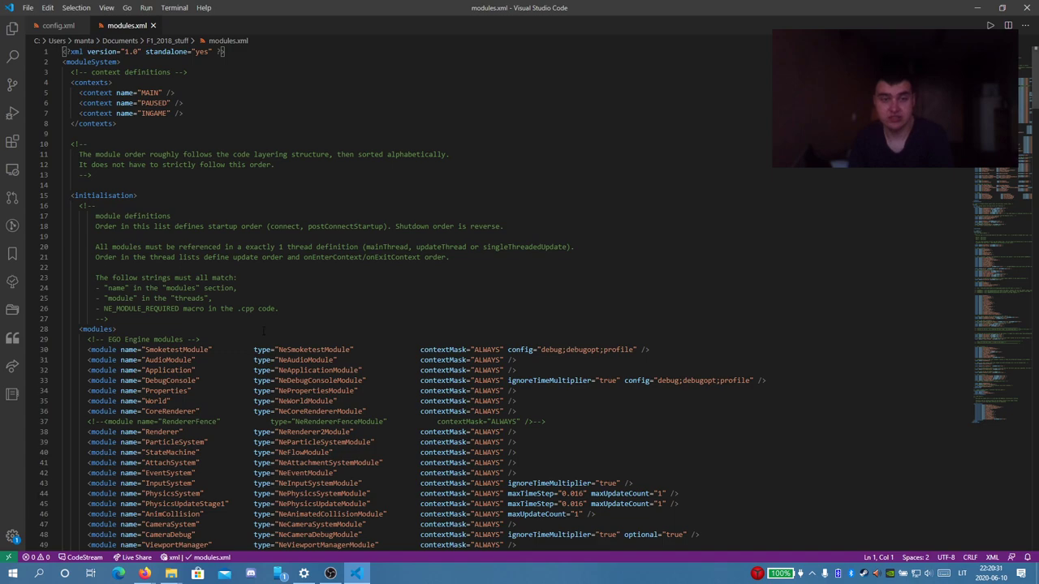
{"action": "scroll", "coordinate": [263, 331], "scroll_direction": "down", "scroll_amount": 2}
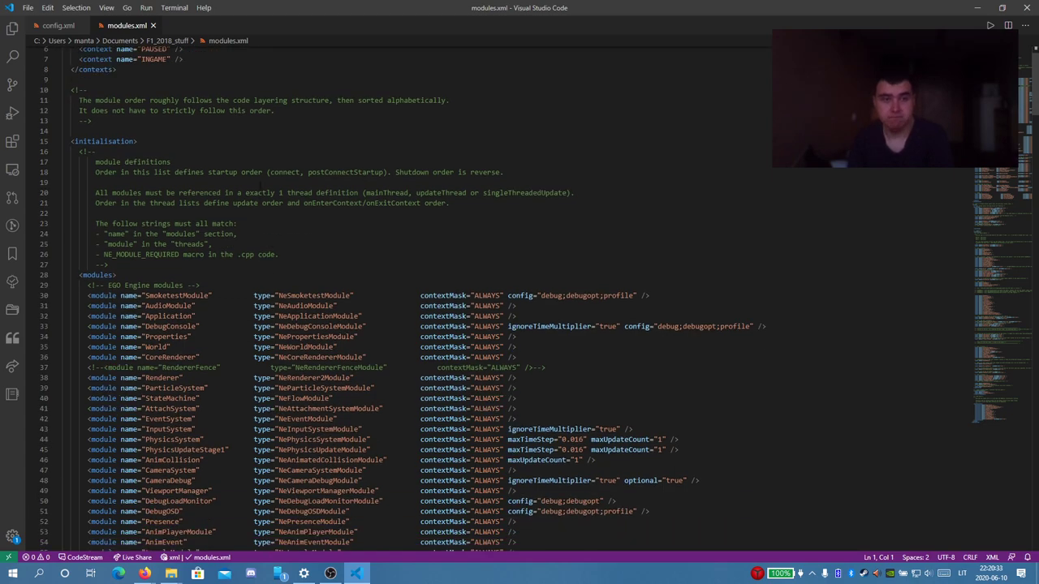
{"action": "scroll", "coordinate": [263, 166], "scroll_direction": "down", "scroll_amount": 3}
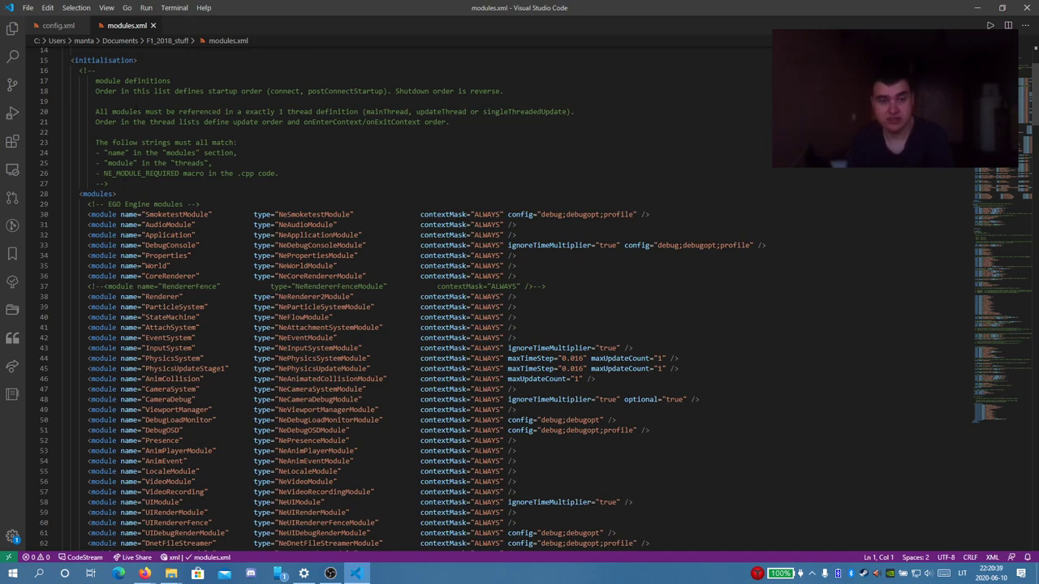
{"action": "left_click", "coordinate": [175, 214]}
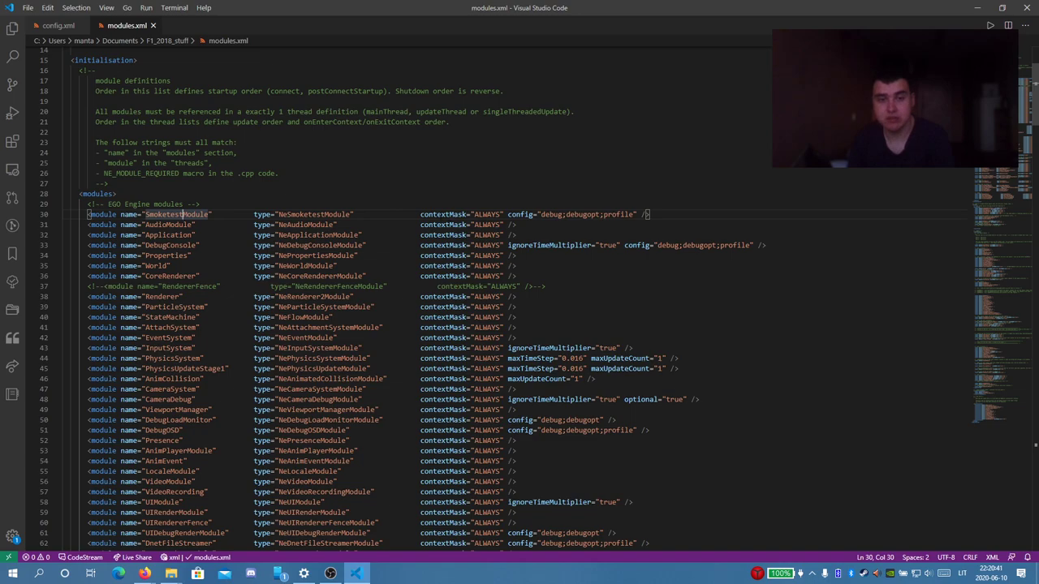
{"action": "left_click", "coordinate": [442, 214]}
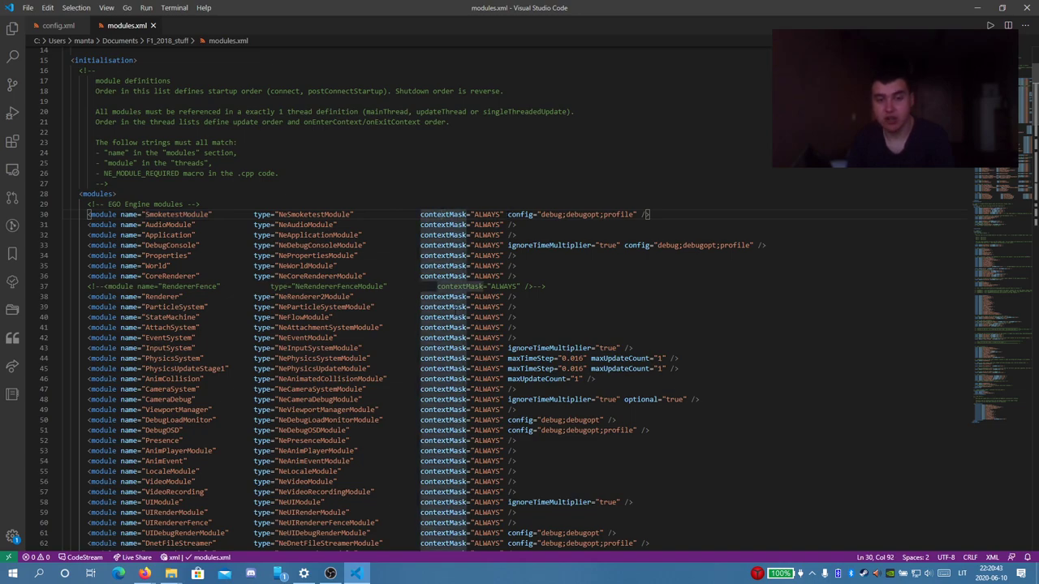
- Skim the EGO Engine module list and context definitions, then examine the contextMask and config attributes of SmoketestModule
{"action": "scroll", "coordinate": [455, 309], "scroll_direction": "down", "scroll_amount": 10}
{"action": "scroll", "coordinate": [454, 309], "scroll_direction": "up", "scroll_amount": 16}
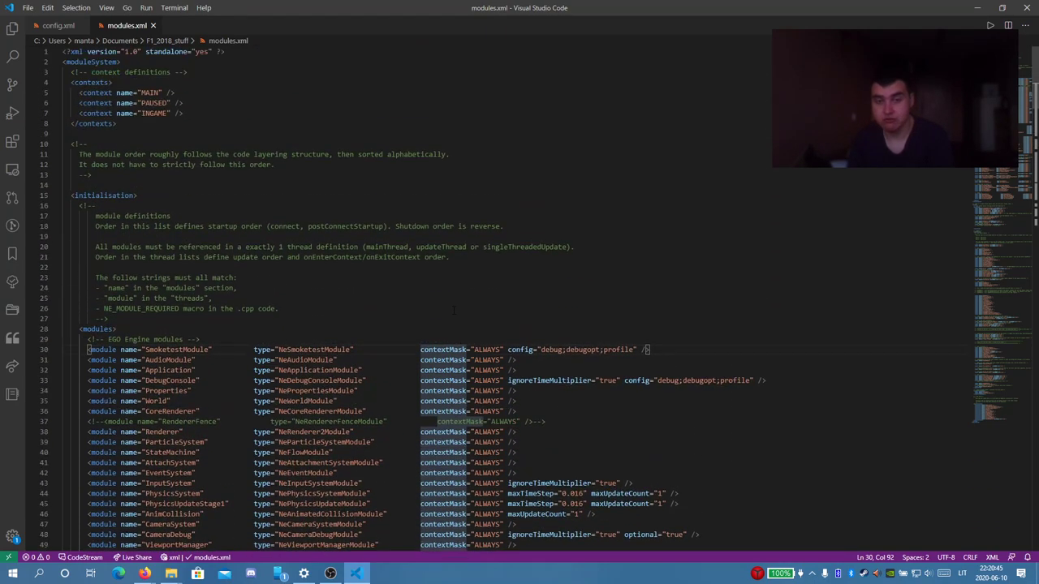
{"action": "scroll", "coordinate": [455, 309], "scroll_direction": "down", "scroll_amount": 2}
{"action": "left_click_drag", "start_coordinate": [475, 269], "coordinate": [636, 269]}
{"action": "left_click", "coordinate": [636, 269]}
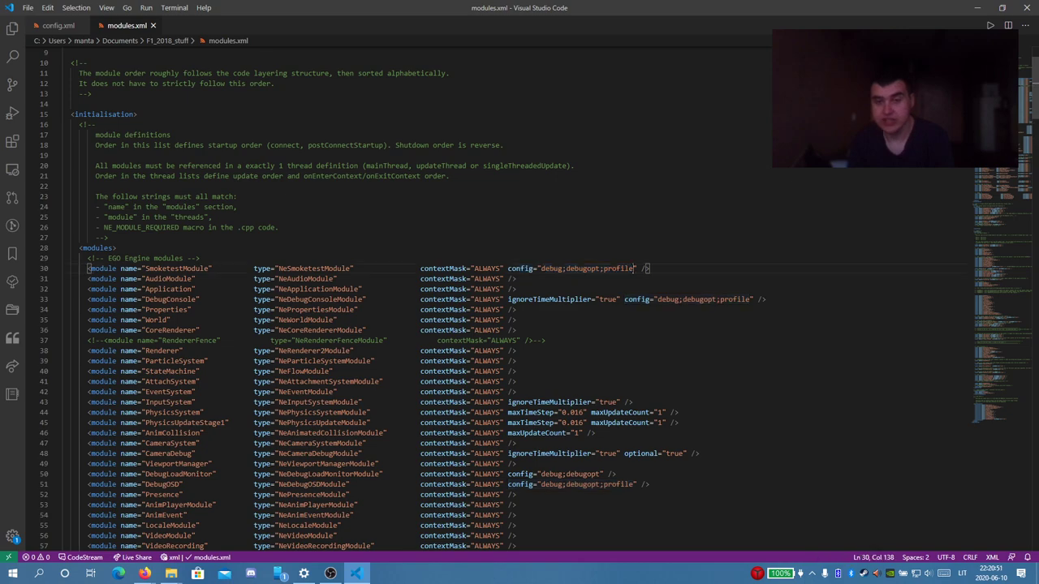
- Examine the DebugConsole module entry, focusing on its type and its config attribute "debug;debugopt;profile"
{"action": "key", "text": "Right"}
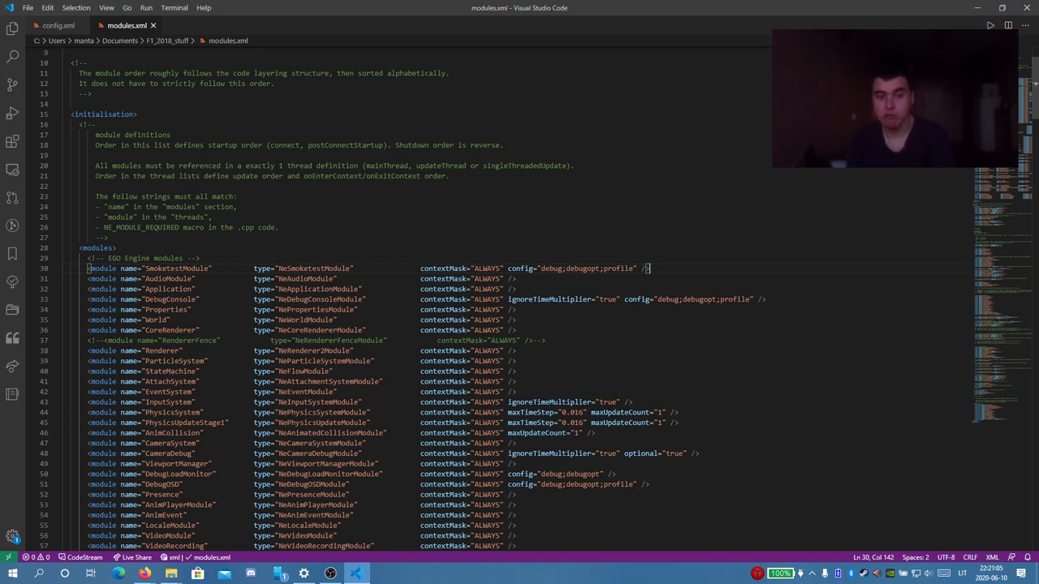
{"action": "left_click_drag", "start_coordinate": [145, 299], "coordinate": [308, 300]}
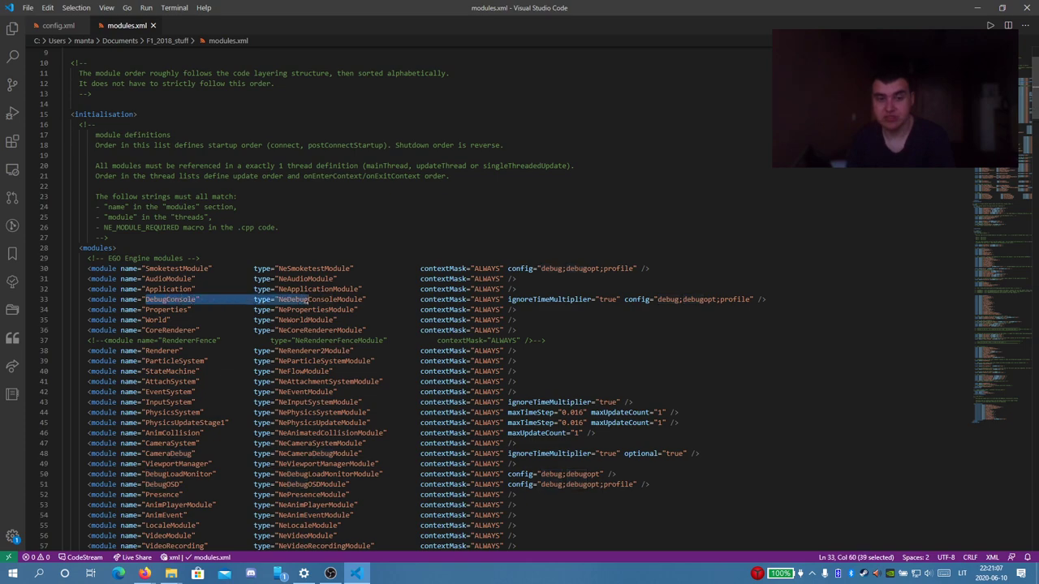
{"action": "left_click", "coordinate": [309, 300]}
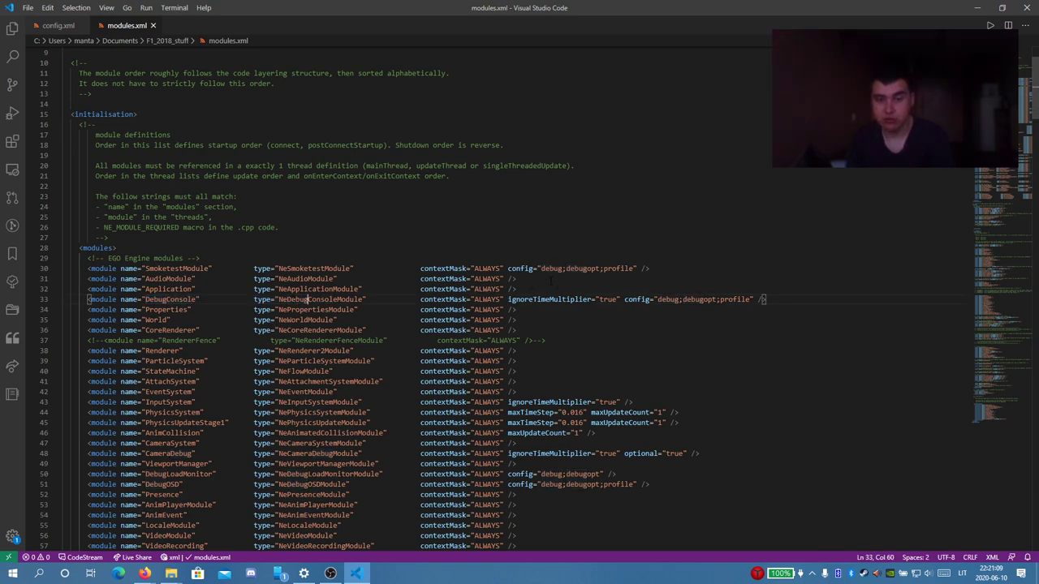
{"action": "left_click_drag", "start_coordinate": [624, 300], "coordinate": [722, 299]}
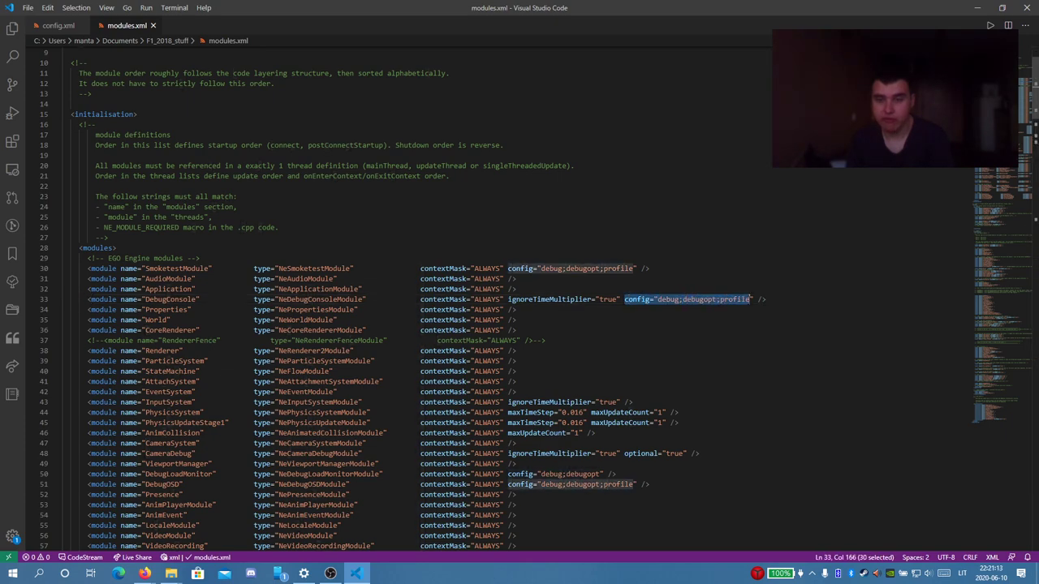
{"action": "left_click", "coordinate": [760, 299]}
{"action": "left_click", "coordinate": [766, 299]}
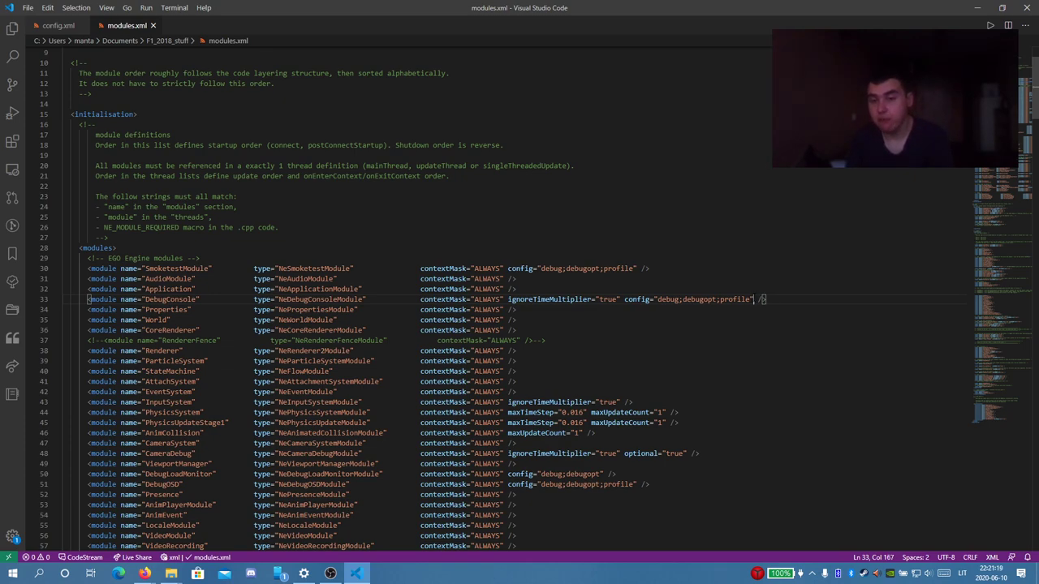
{"action": "left_click_drag", "start_coordinate": [753, 300], "coordinate": [623, 299]}
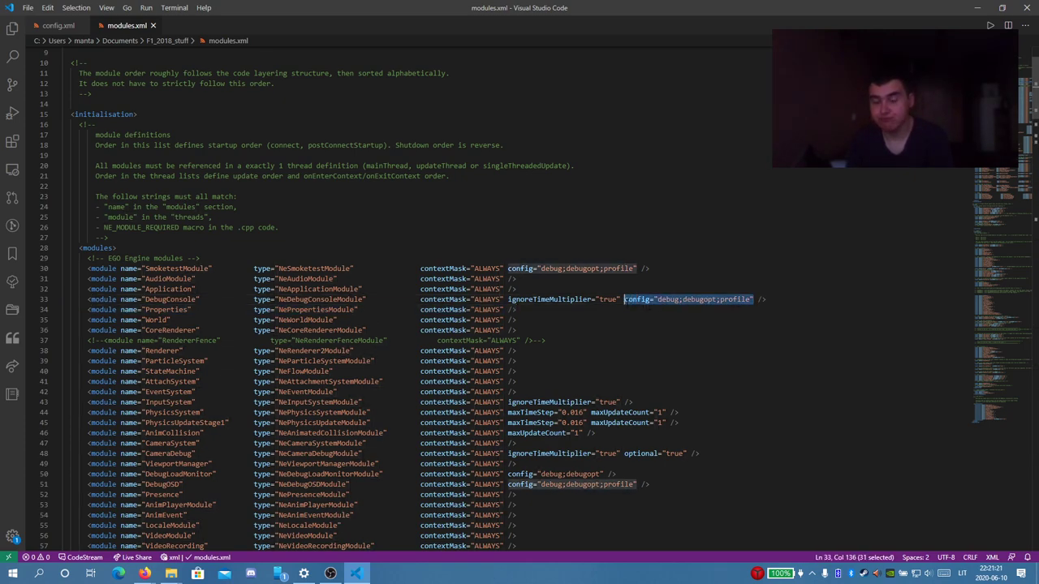
{"action": "left_click", "coordinate": [624, 300]}
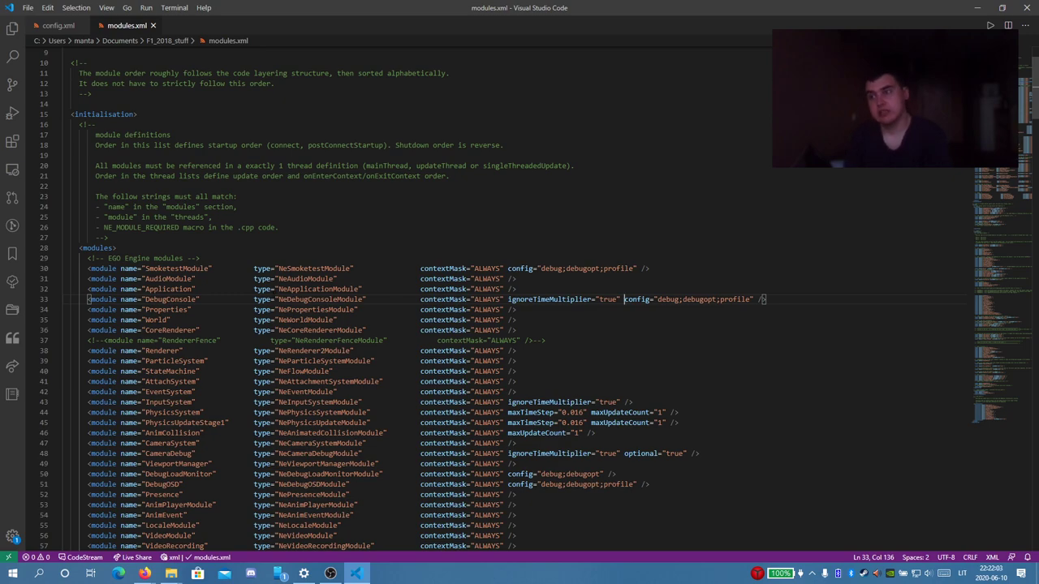
- Review the remaining EGO Engine modules, checking the debug entries such as DebugOSD and UIDebugRenderModule
{"action": "scroll", "coordinate": [403, 299], "scroll_direction": "down", "scroll_amount": 2}
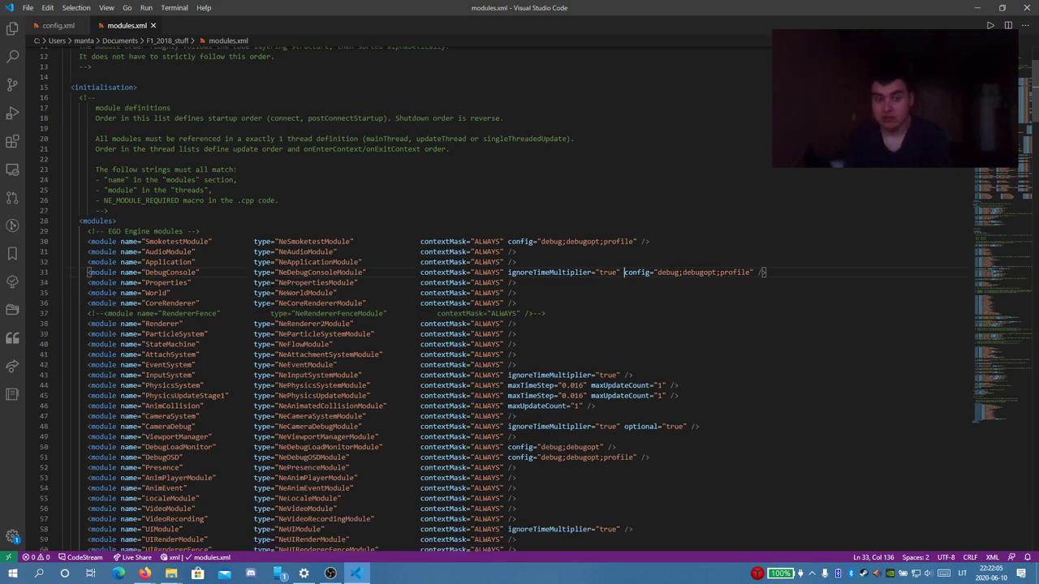
{"action": "scroll", "coordinate": [403, 299], "scroll_direction": "down", "scroll_amount": 2}
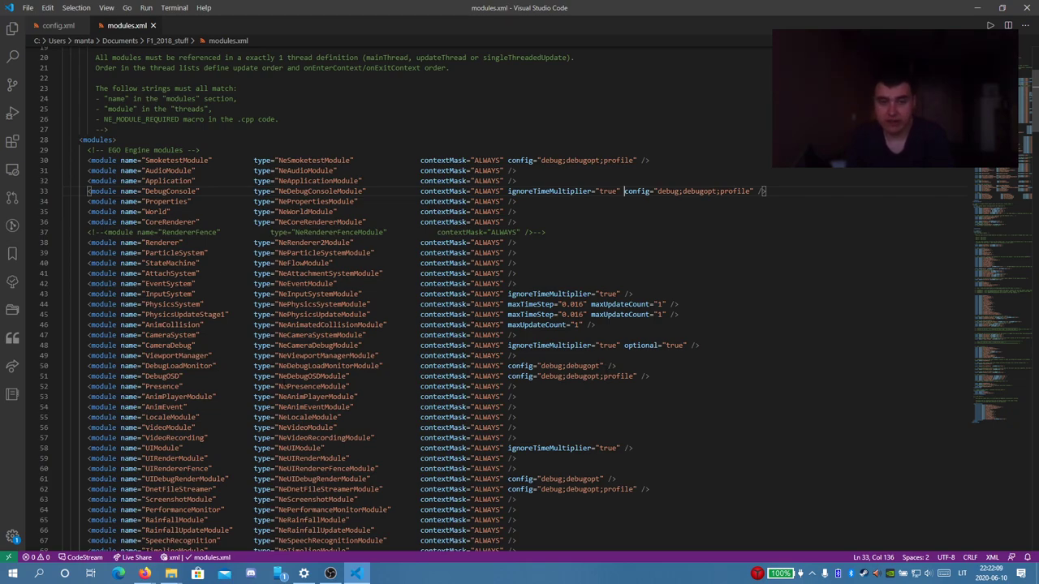
{"action": "left_click", "coordinate": [559, 376]}
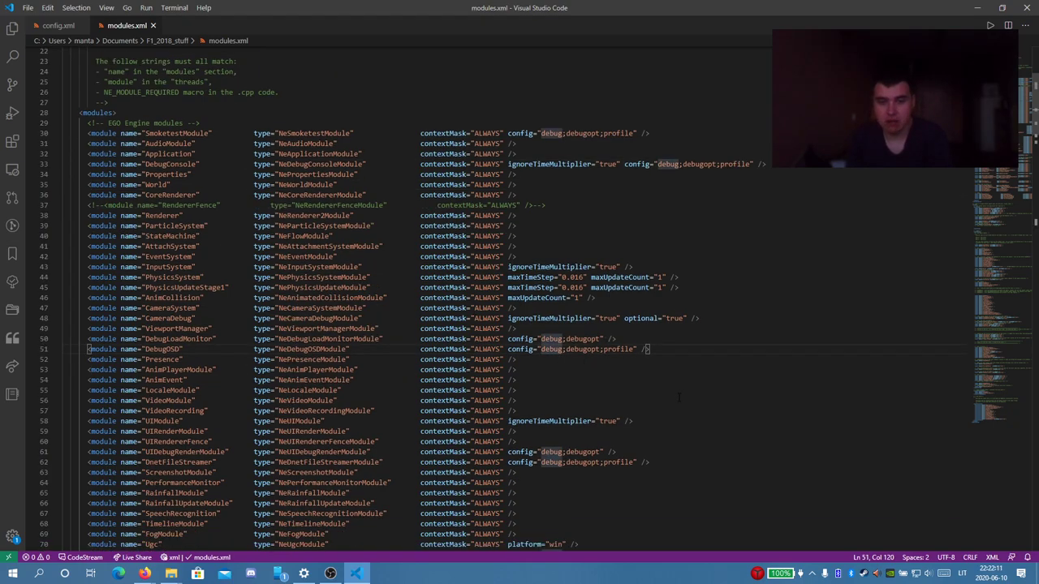
{"action": "scroll", "coordinate": [618, 419], "scroll_direction": "down", "scroll_amount": 2}
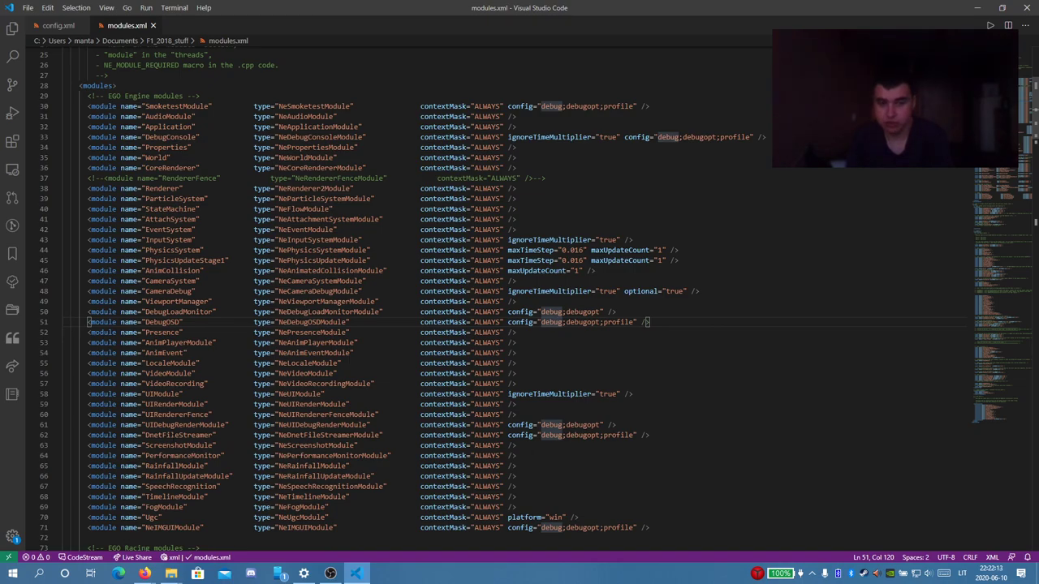
{"action": "left_click", "coordinate": [182, 424]}
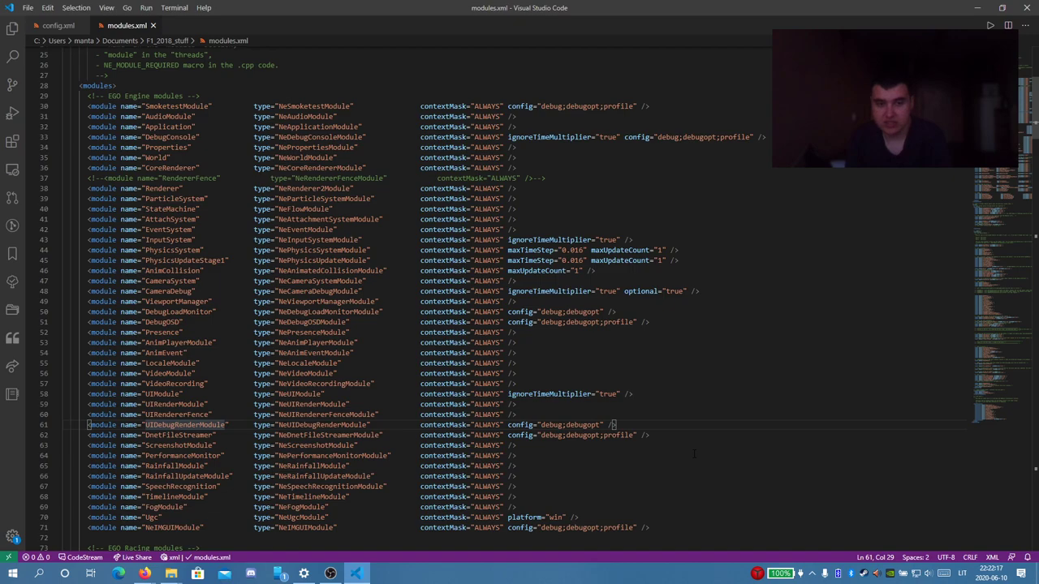
{"action": "scroll", "coordinate": [695, 455], "scroll_direction": "down", "scroll_amount": 3}
{"action": "scroll", "coordinate": [694, 455], "scroll_direction": "down", "scroll_amount": 2}
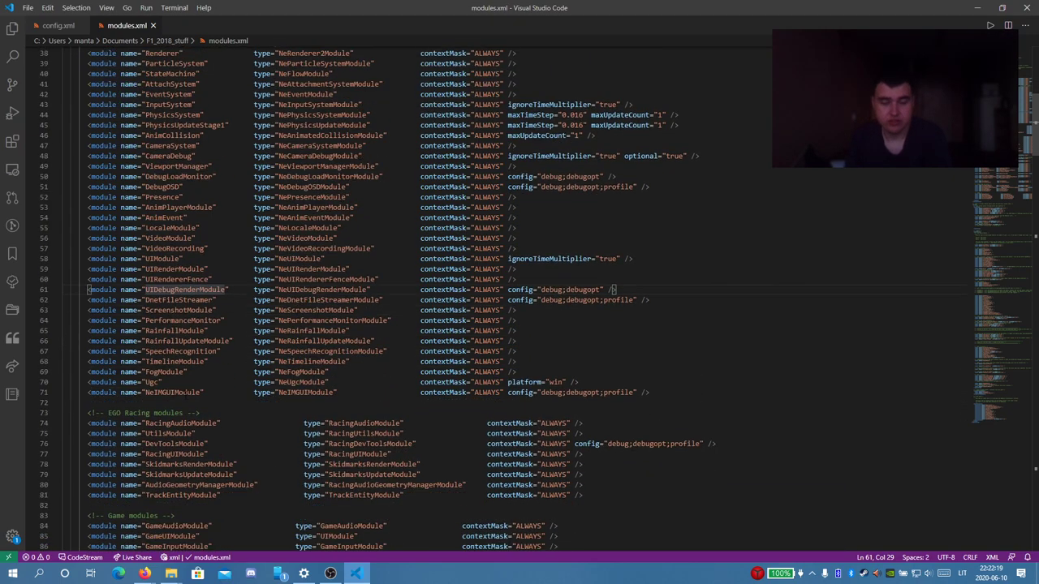
- Look through the Game, Actors and Debug module groups, checking VehicleHelperDebug, PitwallPeopleModule and PitstopModule
{"action": "scroll", "coordinate": [694, 455], "scroll_direction": "down", "scroll_amount": 20}
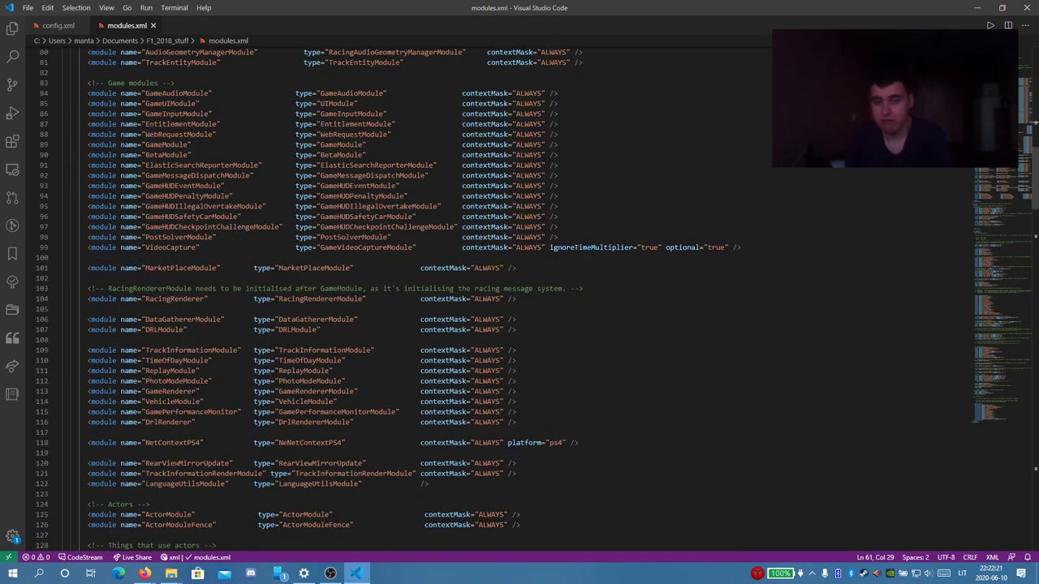
{"action": "scroll", "coordinate": [193, 396], "scroll_direction": "down", "scroll_amount": 5}
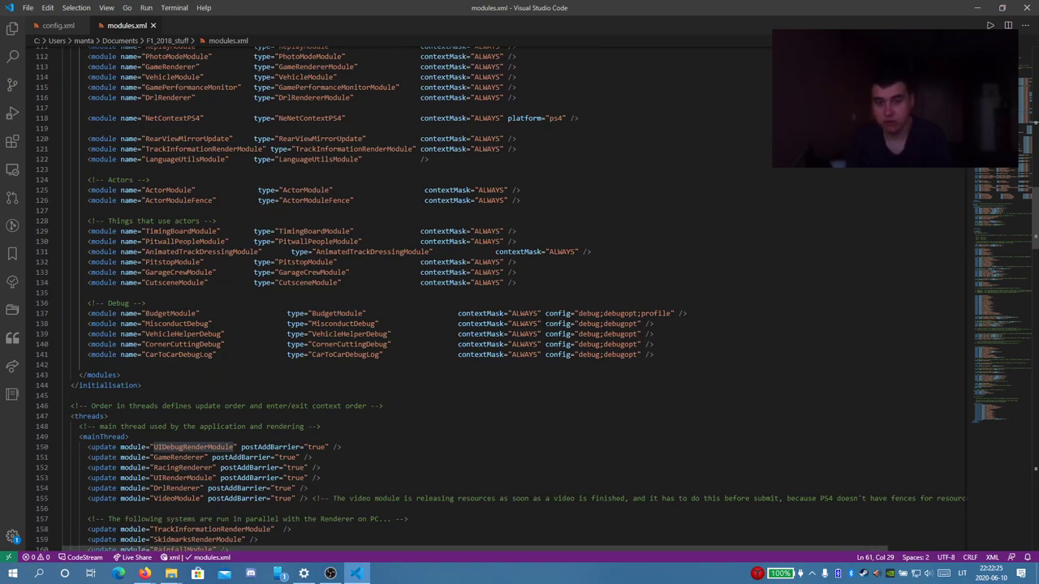
{"action": "left_click", "coordinate": [154, 334]}
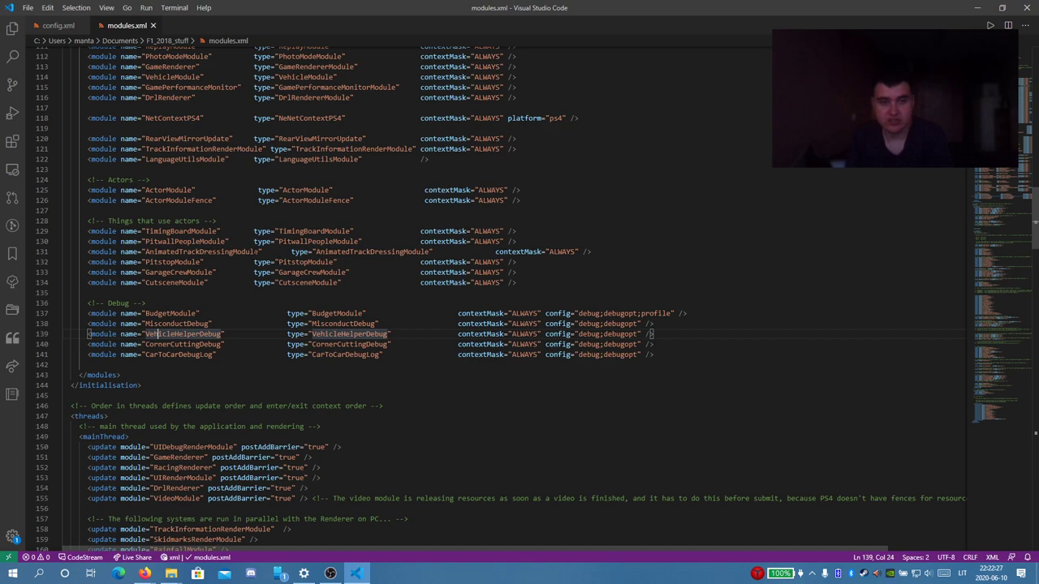
{"action": "left_click", "coordinate": [163, 242]}
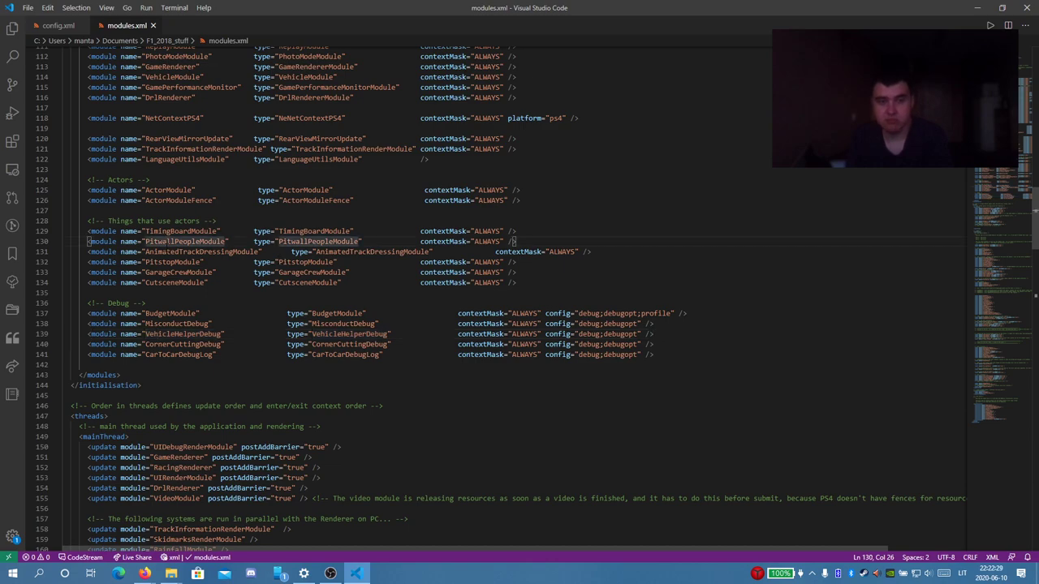
{"action": "key", "text": "Down"}
{"action": "key", "text": "Down"}
{"action": "key", "text": "ctrl+Right"}
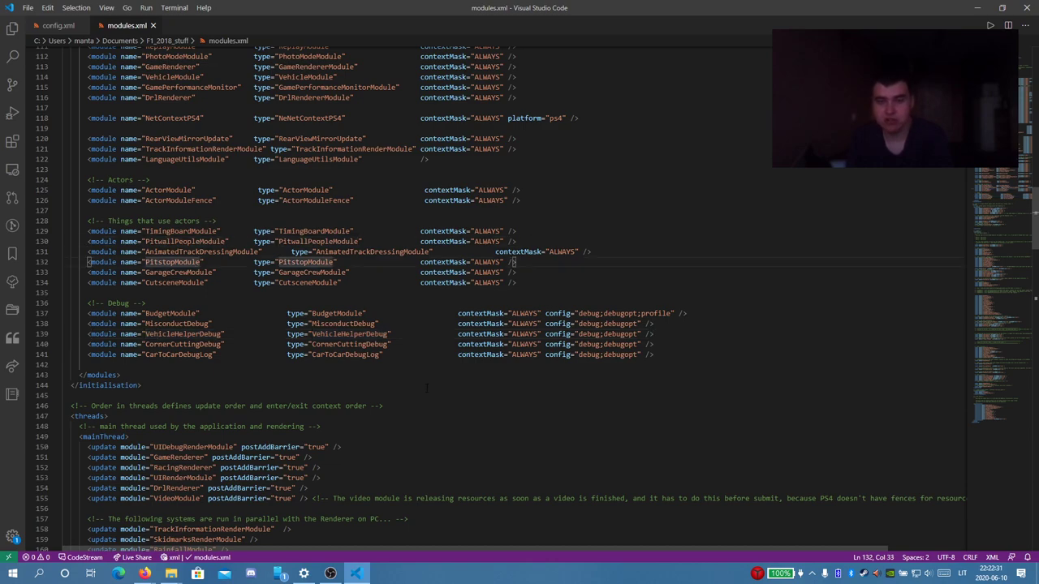
{"action": "scroll", "coordinate": [427, 388], "scroll_direction": "up", "scroll_amount": 10}
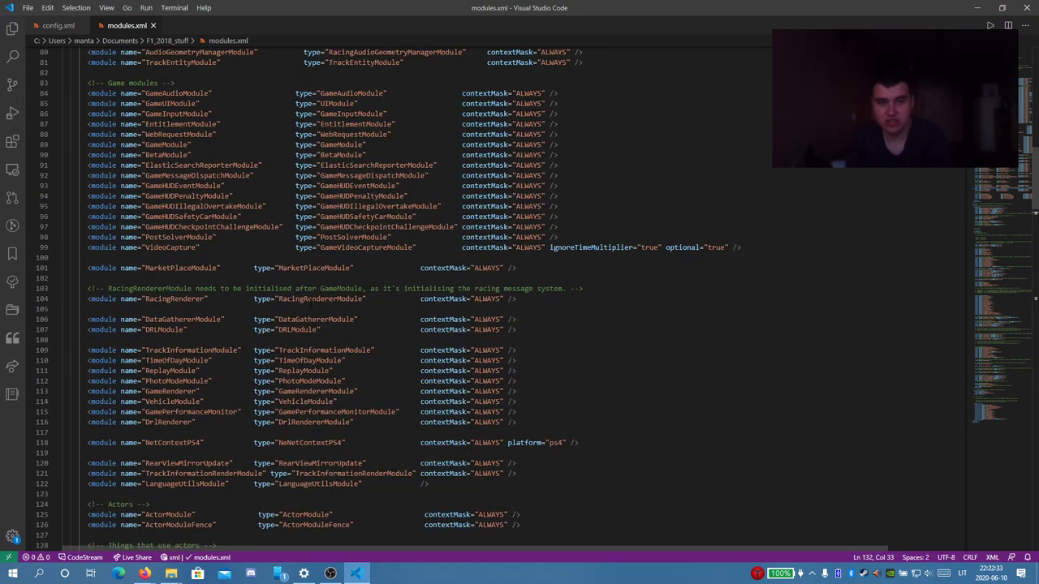
- Skim the threads section from mainThread and updateThread through singleThreadedUpdate to the synchronisation list at the file's end
{"action": "scroll", "coordinate": [426, 388], "scroll_direction": "down", "scroll_amount": 18}
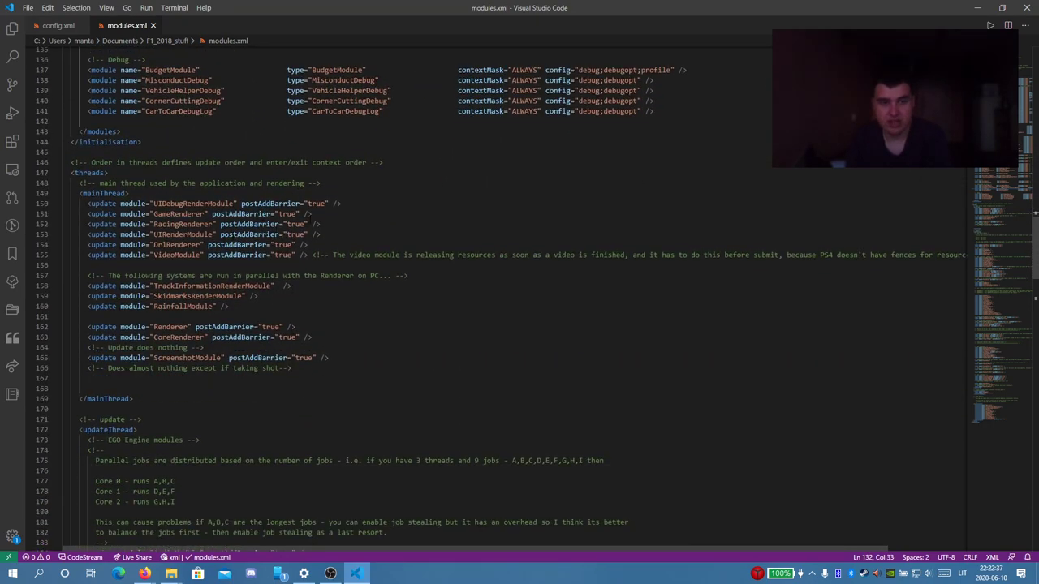
{"action": "scroll", "coordinate": [262, 187], "scroll_direction": "down", "scroll_amount": 20}
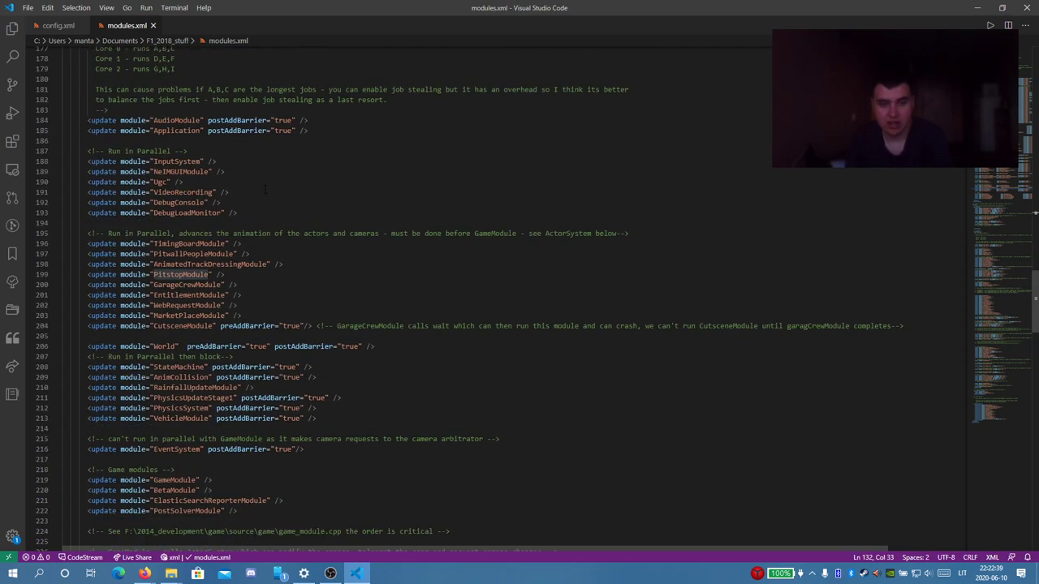
{"action": "scroll", "coordinate": [262, 188], "scroll_direction": "down", "scroll_amount": 5}
{"action": "scroll", "coordinate": [241, 187], "scroll_direction": "down", "scroll_amount": 15}
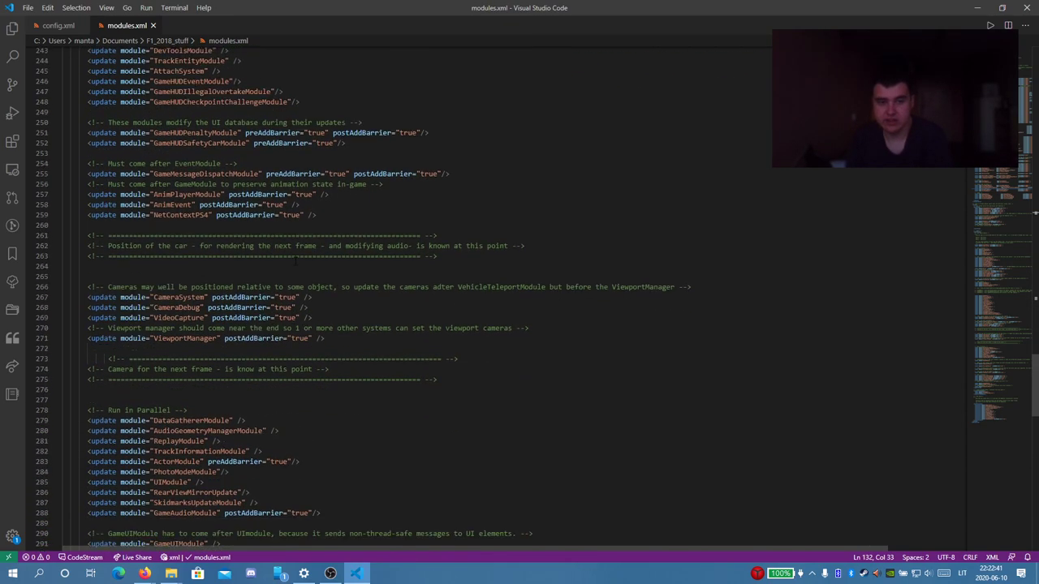
{"action": "scroll", "coordinate": [295, 258], "scroll_direction": "down", "scroll_amount": 14}
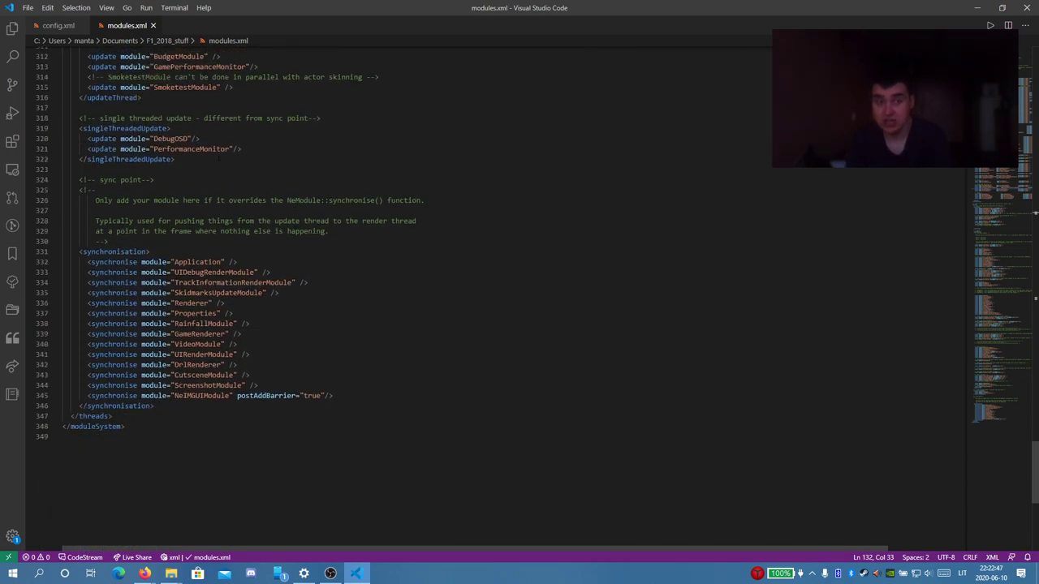
- Close modules.xml and config.xml along with the code editor, and minimize the F1_2018_stuff and Ego ERP Archiver folder windows
{"action": "left_click", "coordinate": [154, 27]}
{"action": "left_click", "coordinate": [82, 26]}
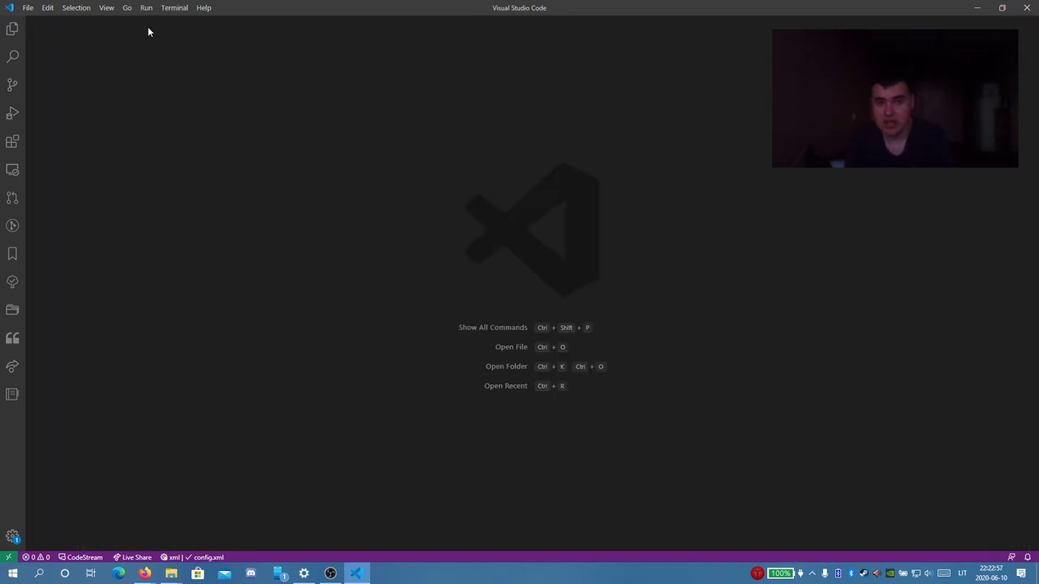
{"action": "left_click", "coordinate": [1026, 7]}
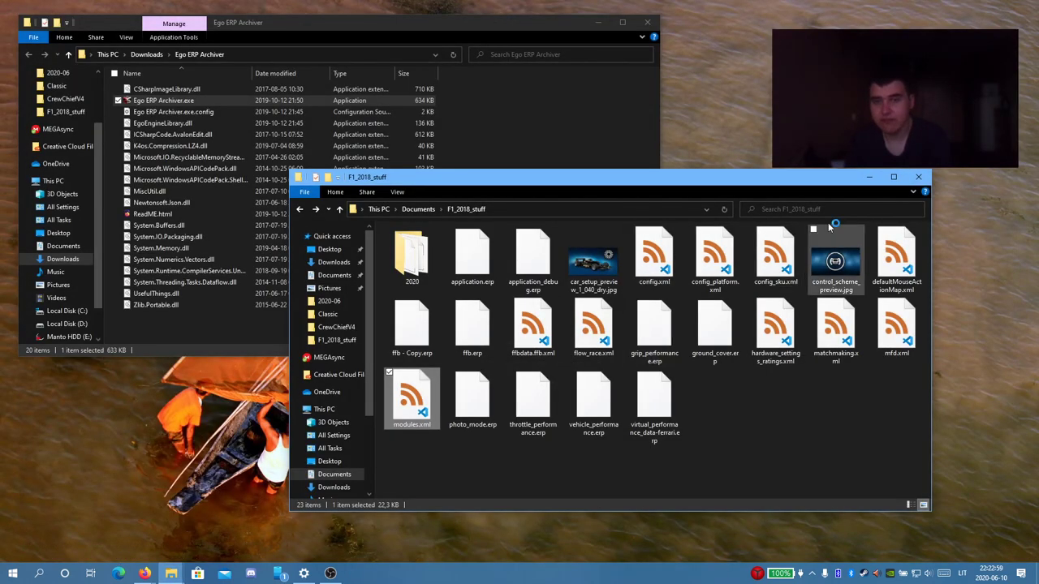
{"action": "left_click", "coordinate": [869, 177]}
{"action": "left_click", "coordinate": [599, 22]}
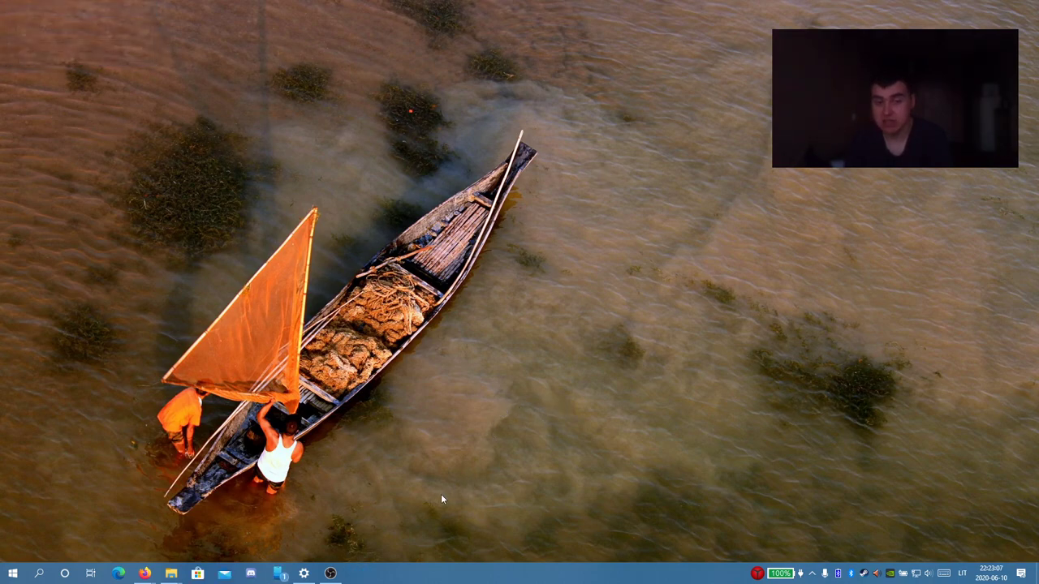
- Launch Ego Language Editor.exe from the ELE 4.0.2015.0918 folder and minimize that folder window
{"action": "mouse_move", "coordinate": [336, 573]}
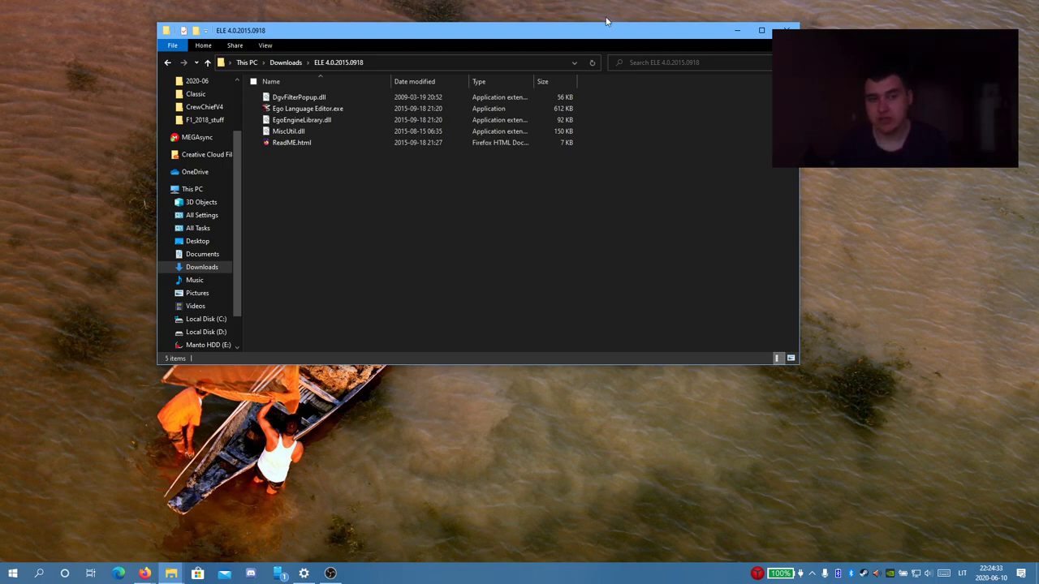
{"action": "left_click", "coordinate": [369, 108]}
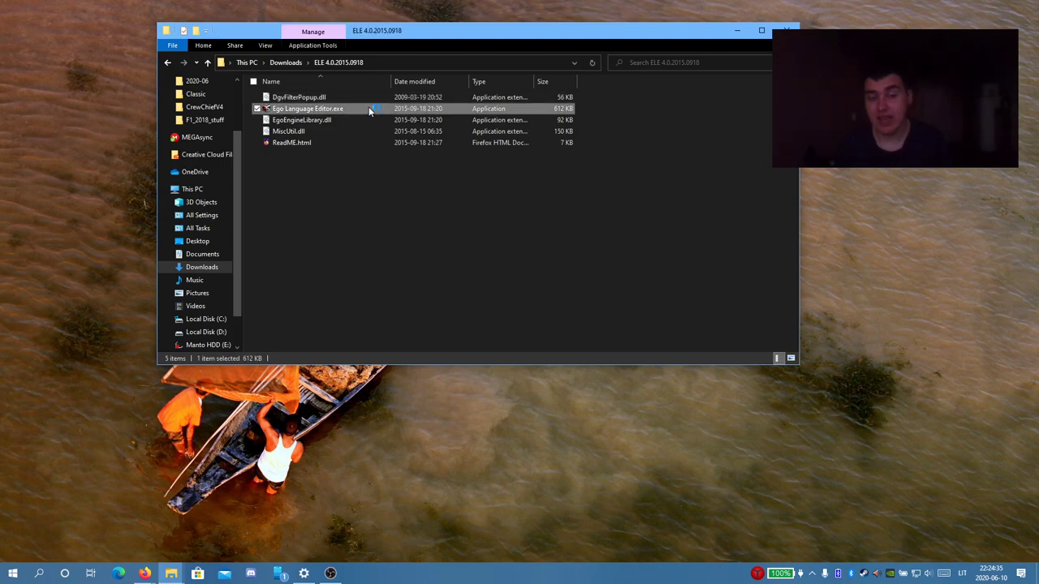
{"action": "double_click", "coordinate": [367, 112]}
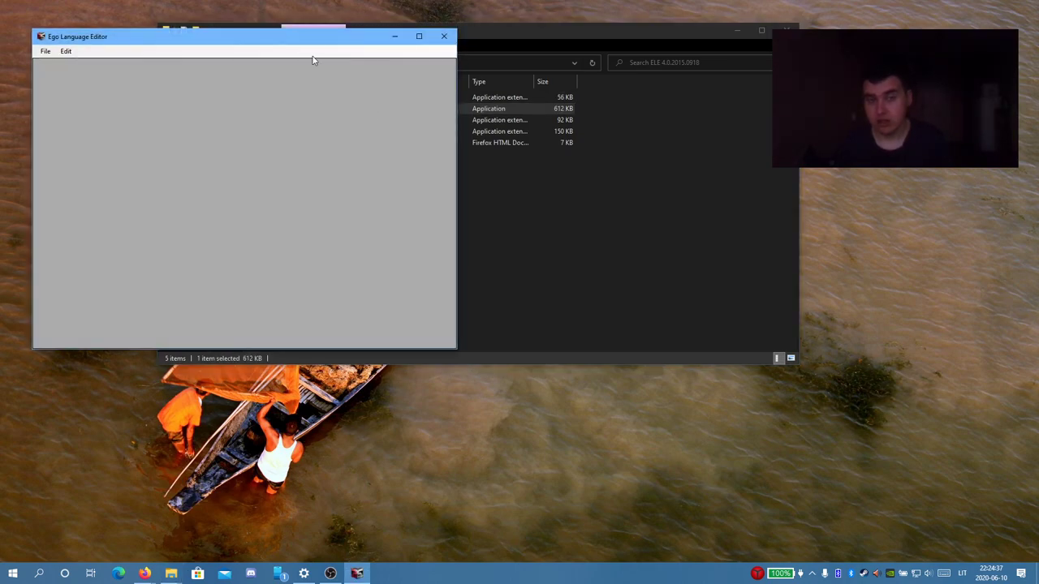
{"action": "left_click", "coordinate": [737, 35]}
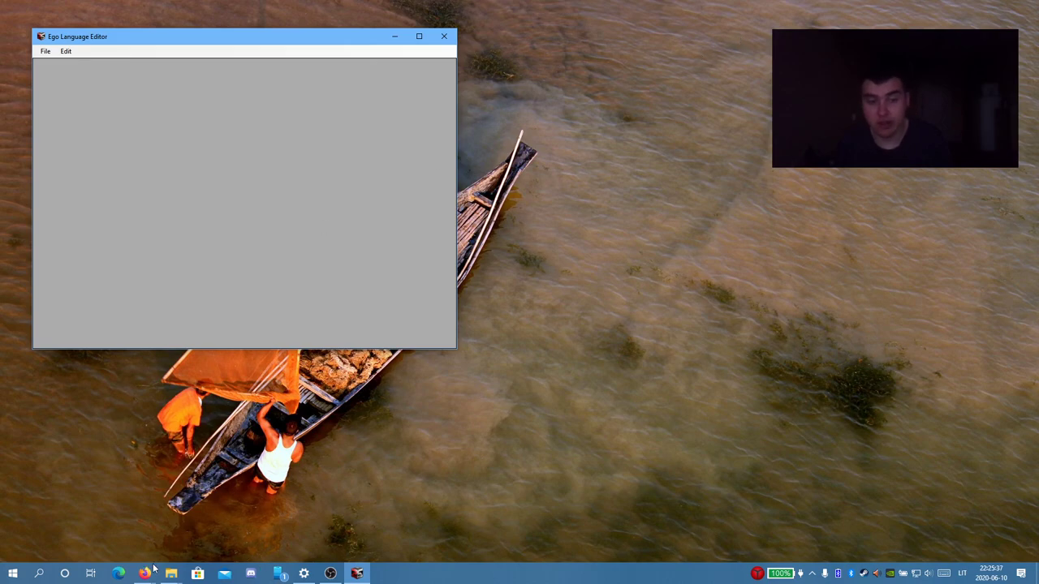
- Bring up the 2020 folder window, place it beside the Ego Language Editor and point out language_eng.lng
{"action": "mouse_move", "coordinate": [171, 573]}
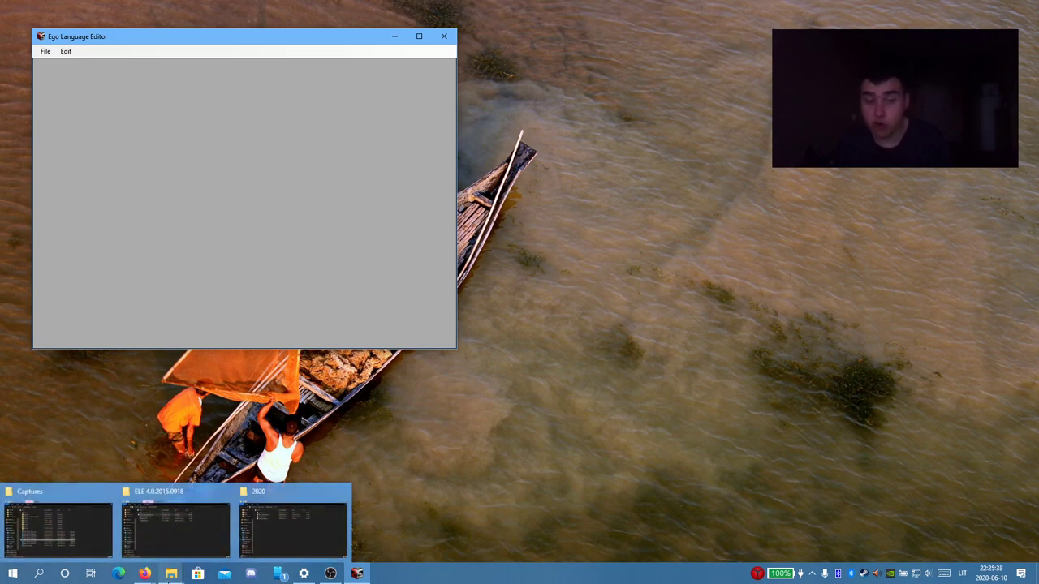
{"action": "left_click", "coordinate": [259, 540]}
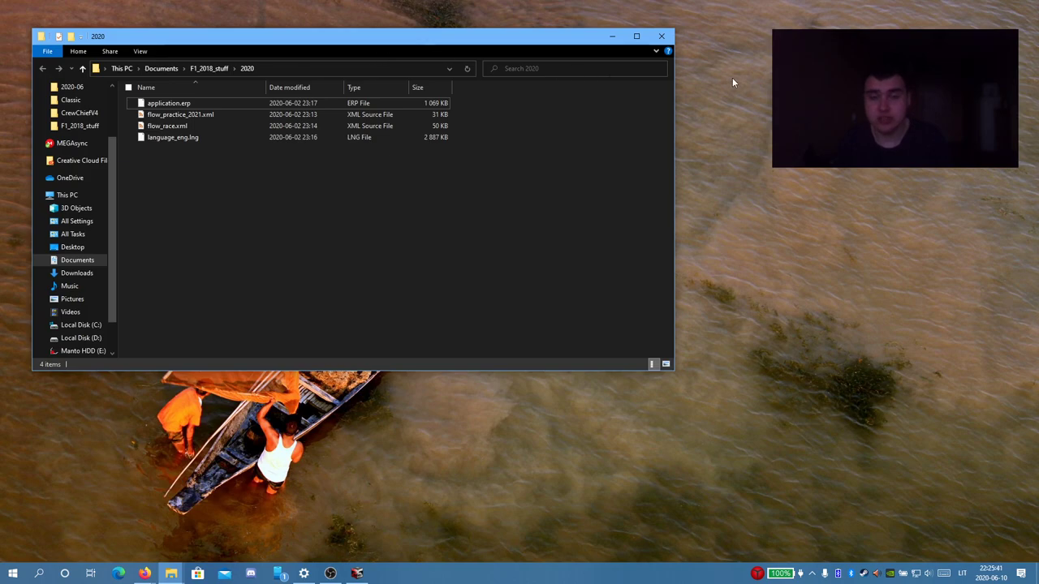
{"action": "left_click_drag", "start_coordinate": [417, 42], "coordinate": [738, 46]}
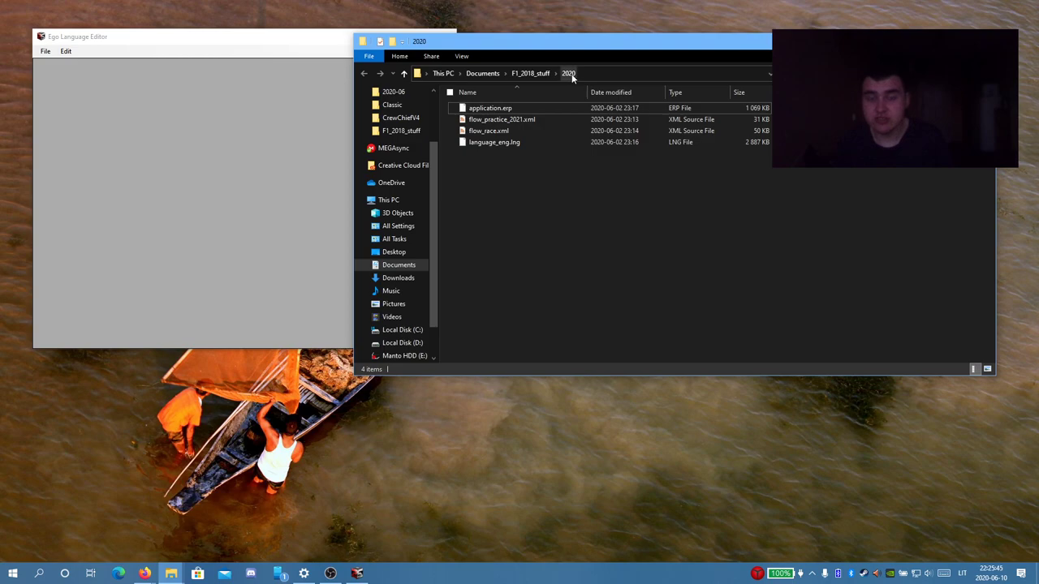
{"action": "left_click_drag", "start_coordinate": [585, 47], "coordinate": [630, 49]}
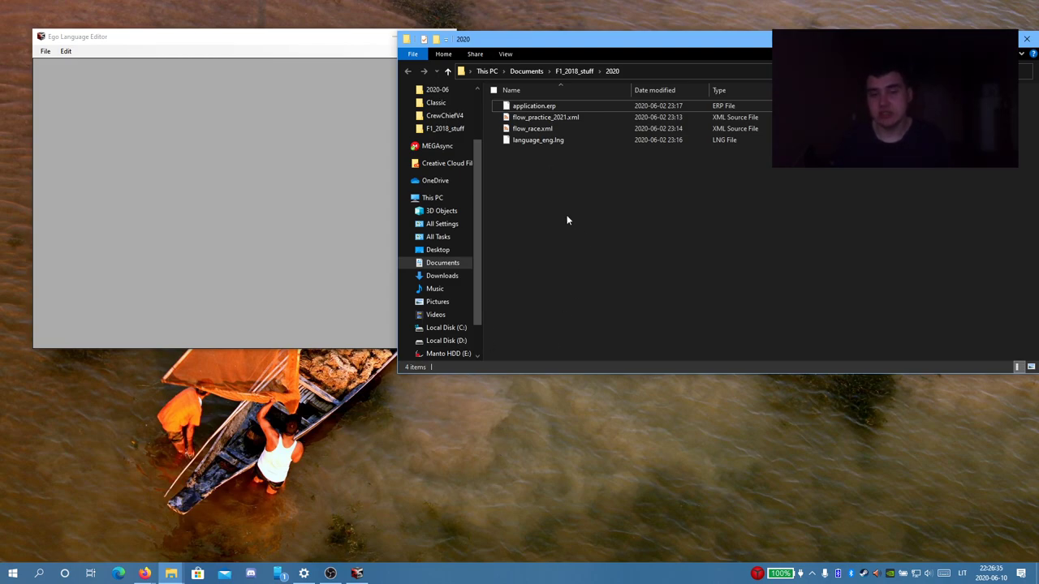
{"action": "left_click", "coordinate": [561, 141]}
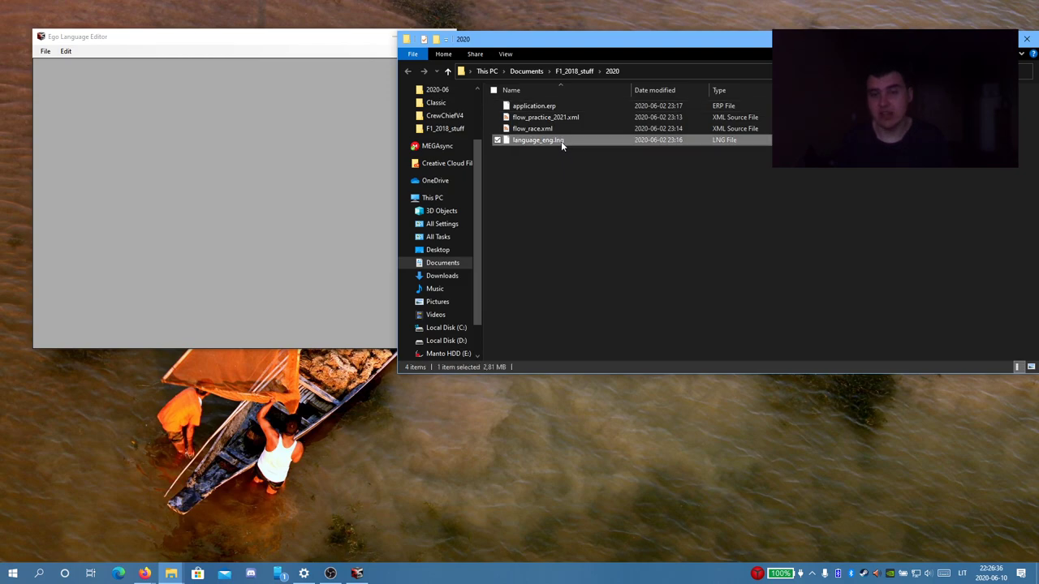
{"action": "left_click", "coordinate": [611, 191]}
- Shrink the Ego Language Editor window's height and move it below the 2020 folder window
{"action": "left_click", "coordinate": [308, 41]}
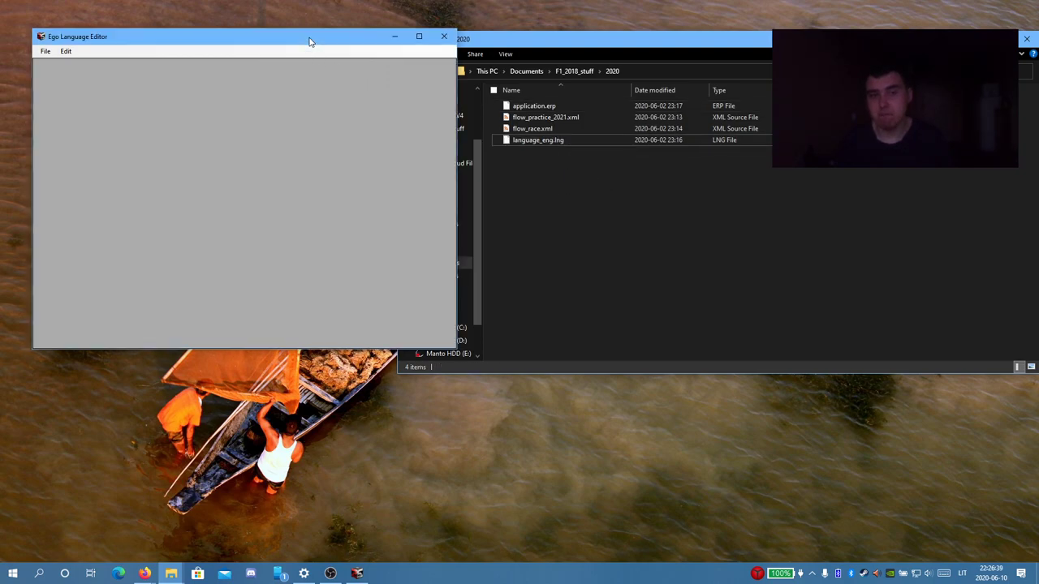
{"action": "left_click_drag", "start_coordinate": [273, 349], "coordinate": [250, 103]}
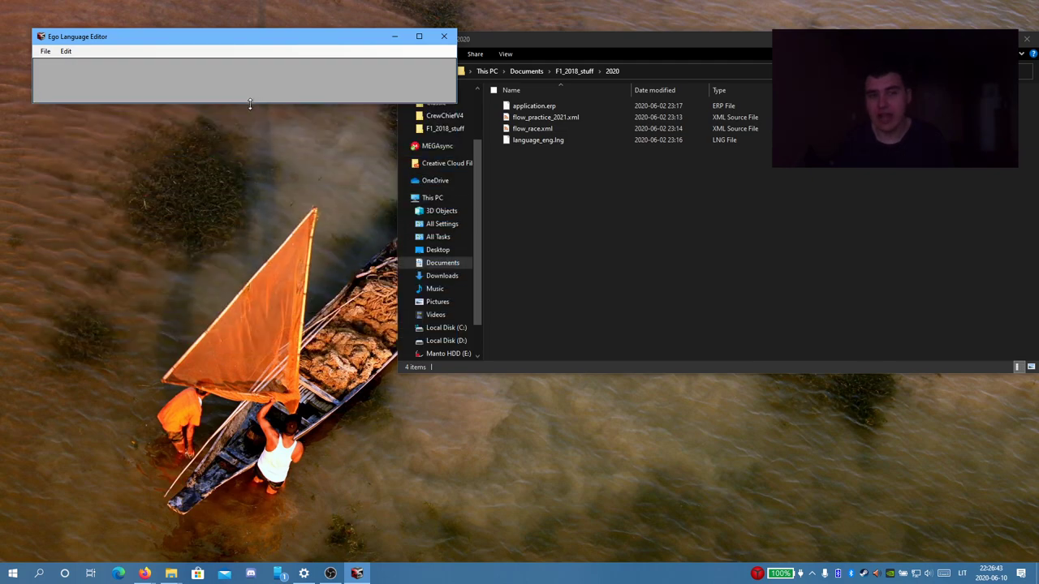
{"action": "left_click_drag", "start_coordinate": [241, 46], "coordinate": [456, 414]}
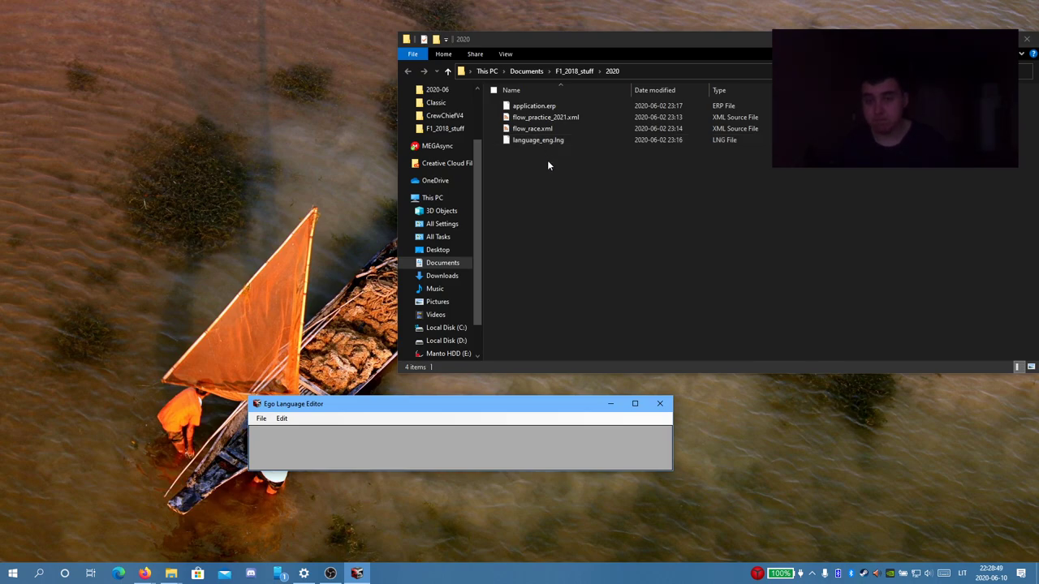
{"action": "left_click", "coordinate": [547, 160]}
{"action": "scroll", "coordinate": [444, 216], "scroll_direction": "up", "scroll_amount": 2}
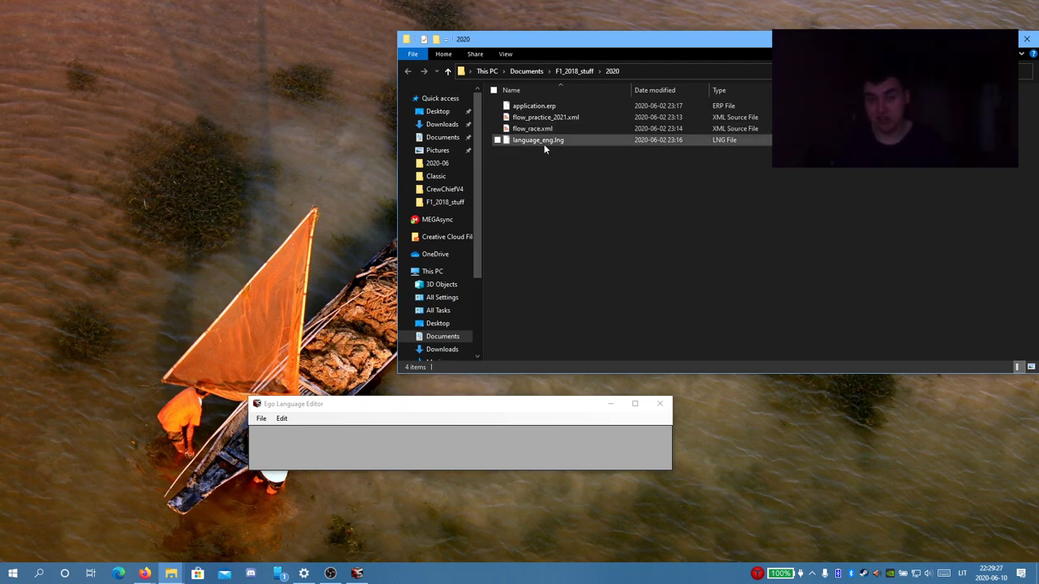
- Load language_eng.lng from Documents\F1_2018_stuff\2020 into the Ego Language Editor
{"action": "left_click_drag", "start_coordinate": [542, 141], "coordinate": [267, 447]}
{"action": "left_click", "coordinate": [267, 446]}
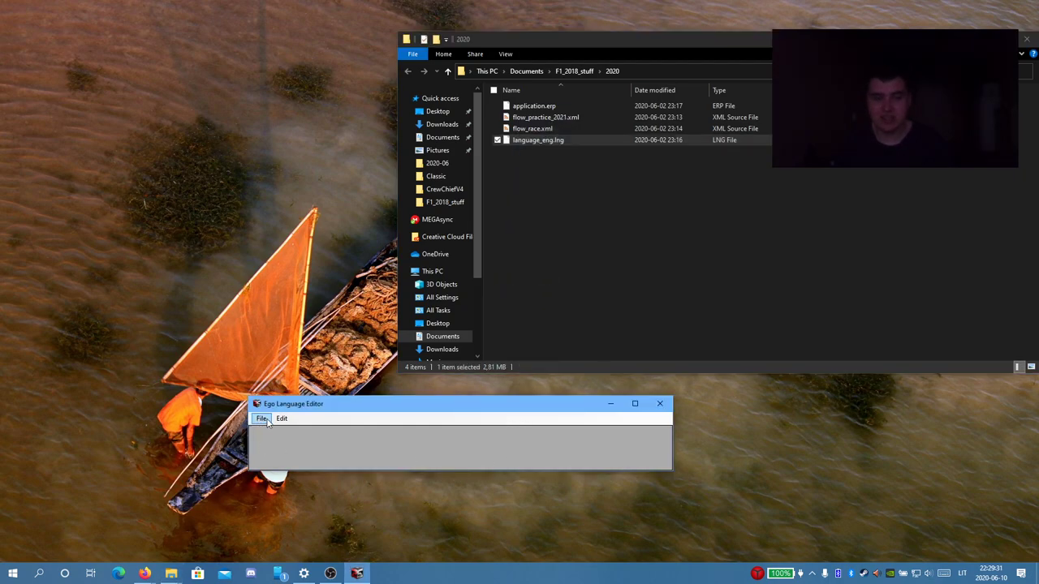
{"action": "left_click", "coordinate": [261, 418]}
{"action": "left_click", "coordinate": [269, 431]}
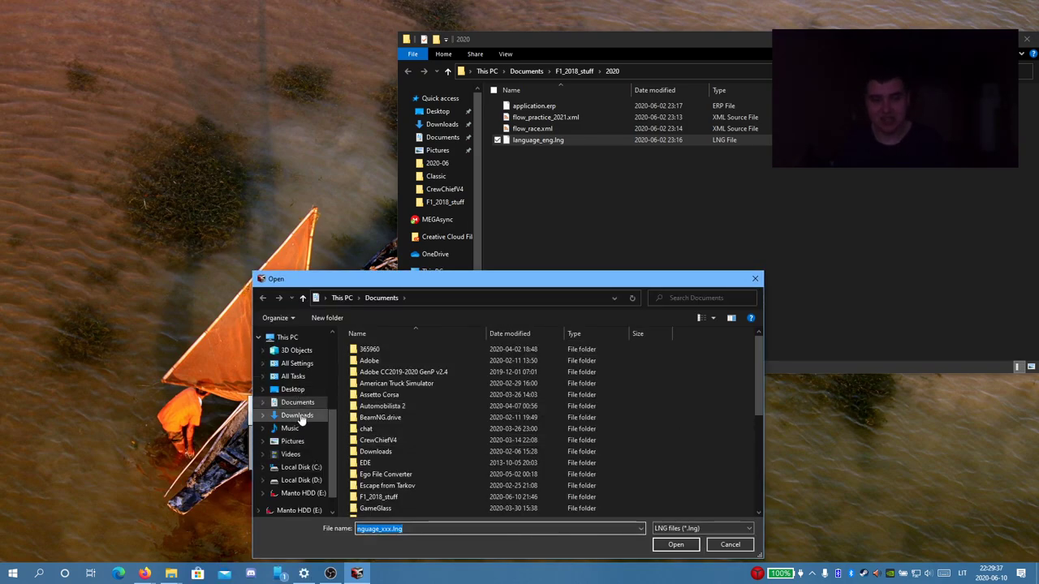
{"action": "scroll", "coordinate": [426, 433], "scroll_direction": "down", "scroll_amount": 6}
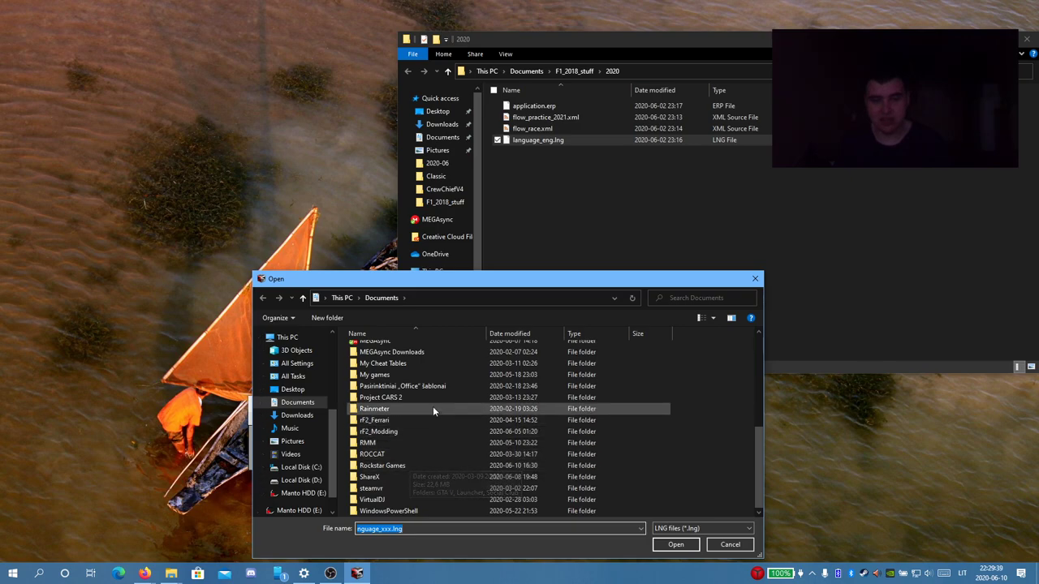
{"action": "scroll", "coordinate": [408, 406], "scroll_direction": "up", "scroll_amount": 5}
{"action": "scroll", "coordinate": [396, 415], "scroll_direction": "down", "scroll_amount": 1}
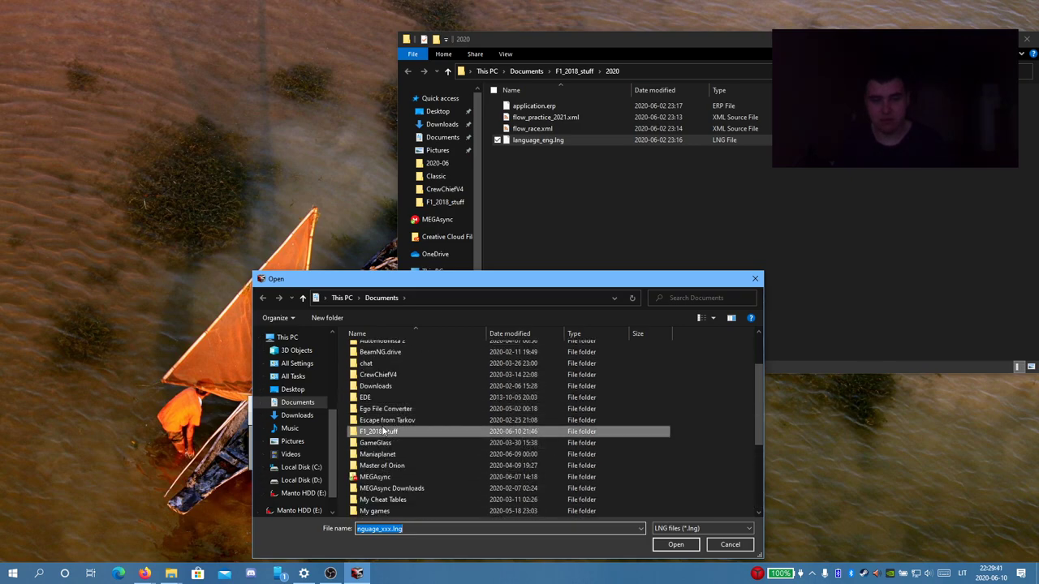
{"action": "double_click", "coordinate": [382, 429]}
{"action": "double_click", "coordinate": [378, 367]}
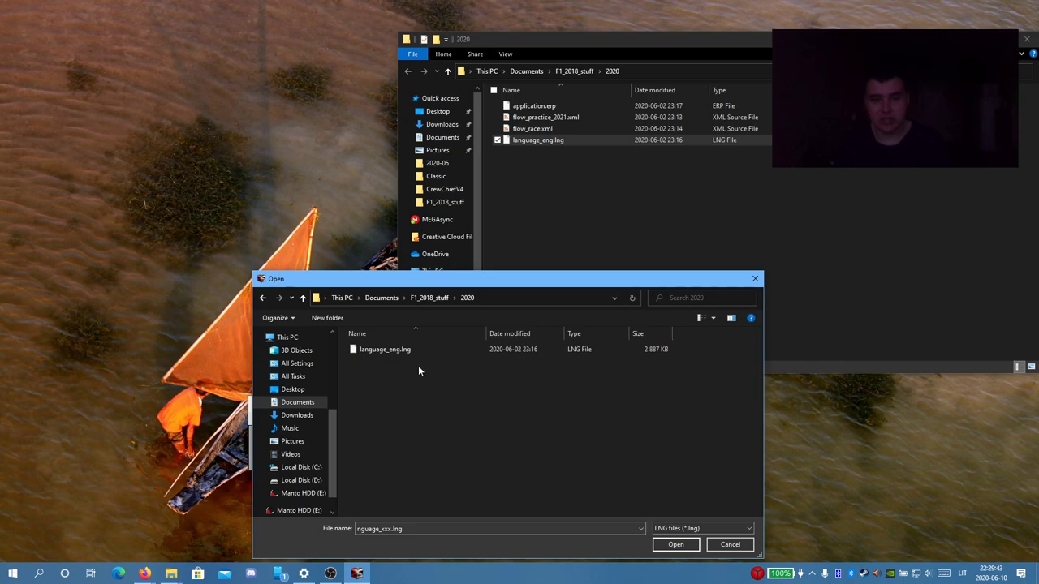
{"action": "left_click", "coordinate": [417, 353]}
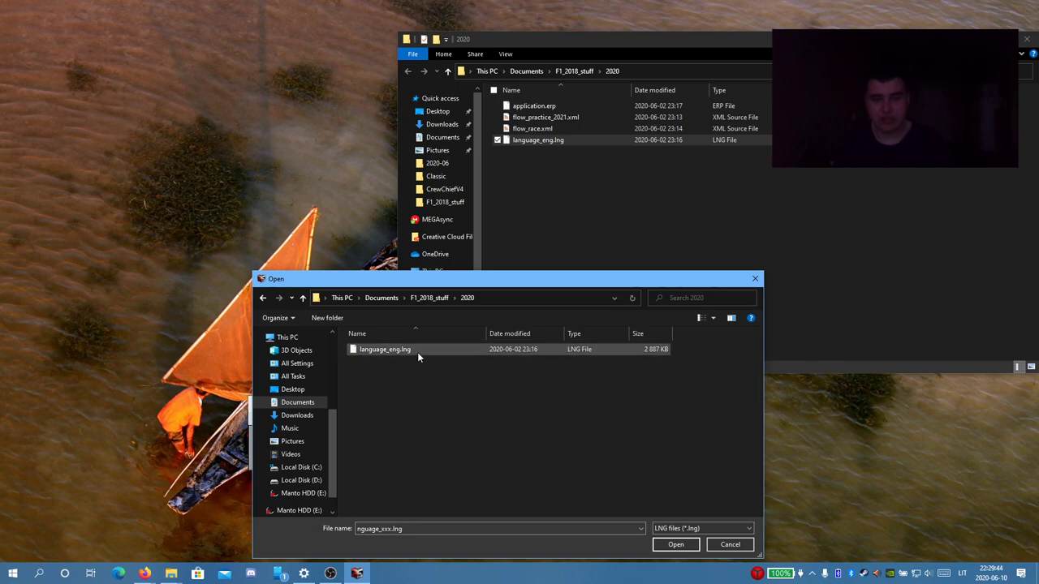
{"action": "left_click", "coordinate": [677, 546]}
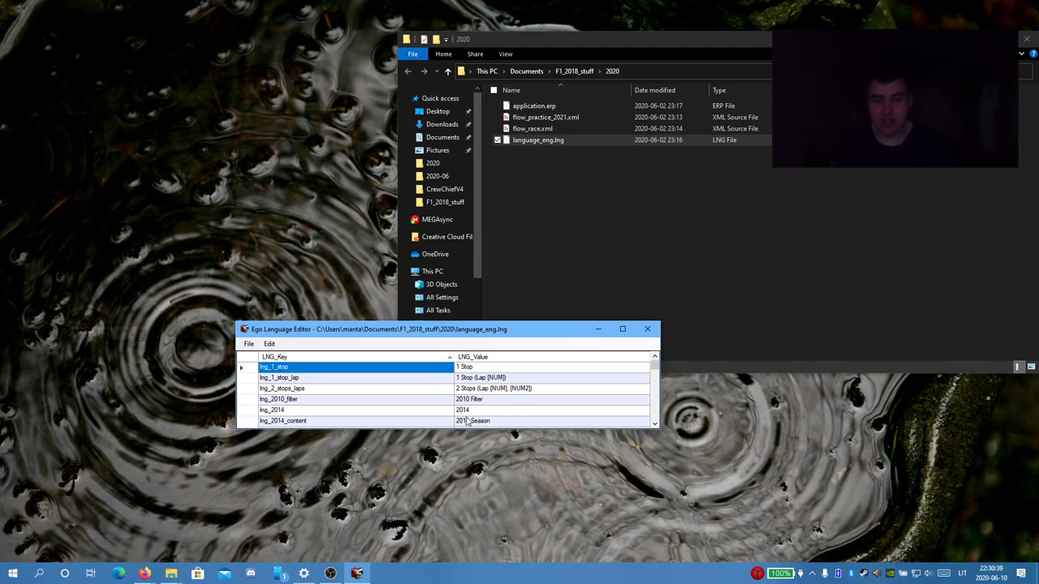
- Look through the first LNG_Key and LNG_Value entries of the language file, from lng_1_stop to lng_2017_cars
{"action": "left_click", "coordinate": [656, 423]}
{"action": "left_click", "coordinate": [655, 423]}
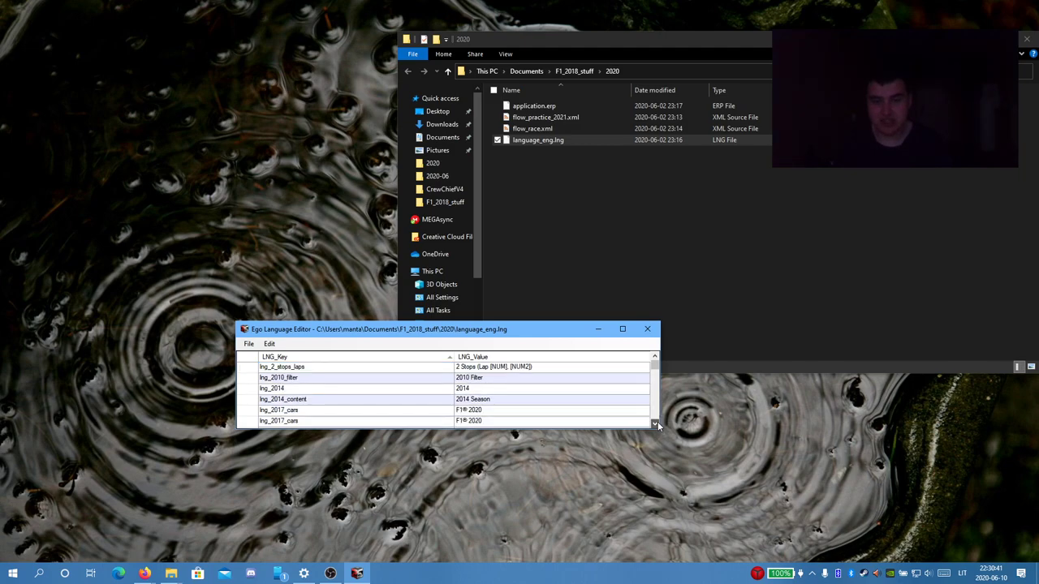
{"action": "left_click", "coordinate": [655, 359]}
{"action": "left_click", "coordinate": [655, 359]}
{"action": "left_click", "coordinate": [655, 423]}
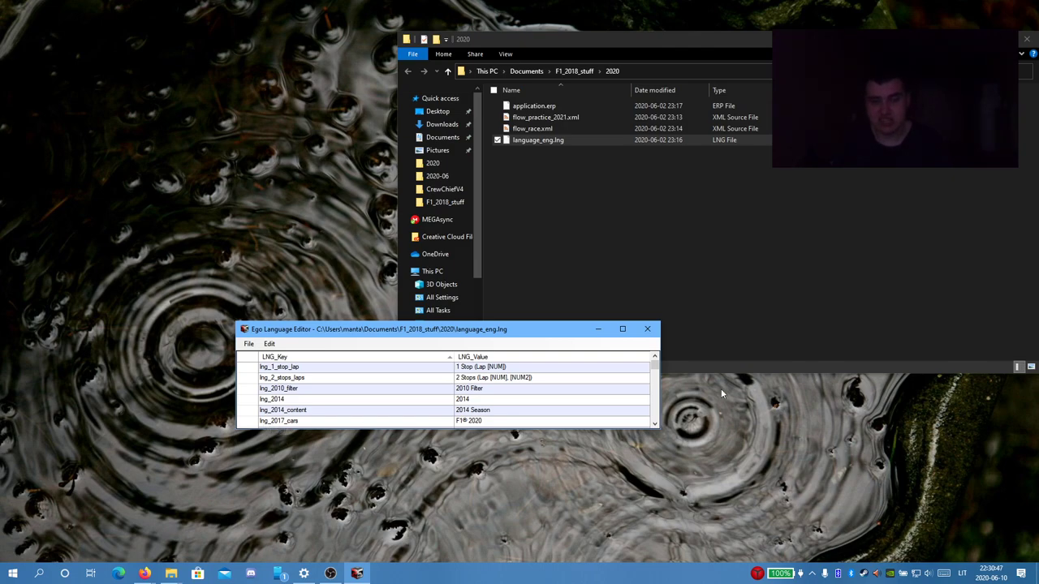
{"action": "left_click", "coordinate": [655, 359]}
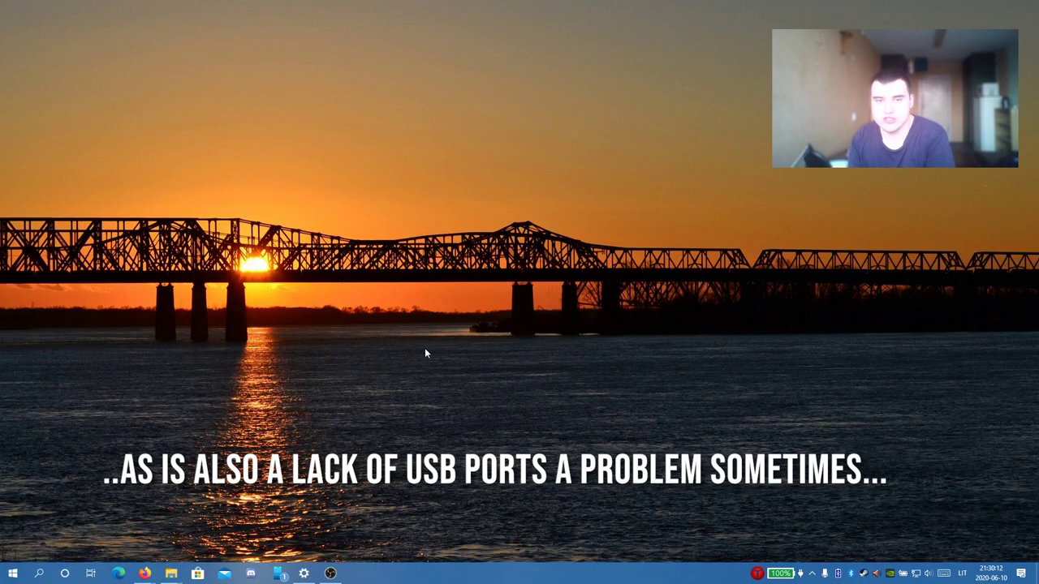
- In NeFS Edit, select virtual_performance_data-c_fom_car_95.erp in game.dat's abu_dhabi 2015 folder and examine the neighbouring car performance files
{"action": "mouse_move", "coordinate": [302, 576]}
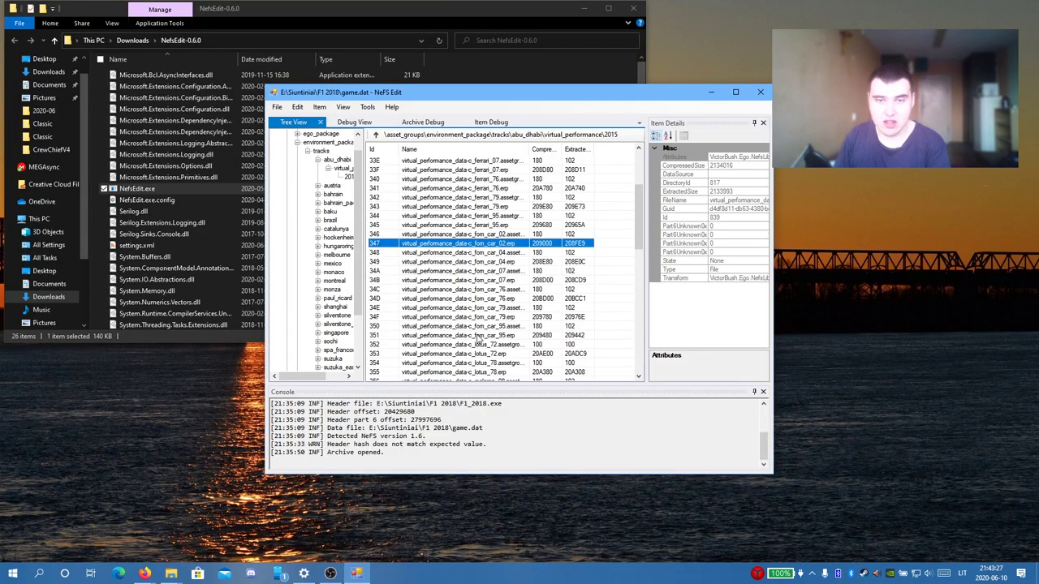
{"action": "left_click", "coordinate": [479, 336]}
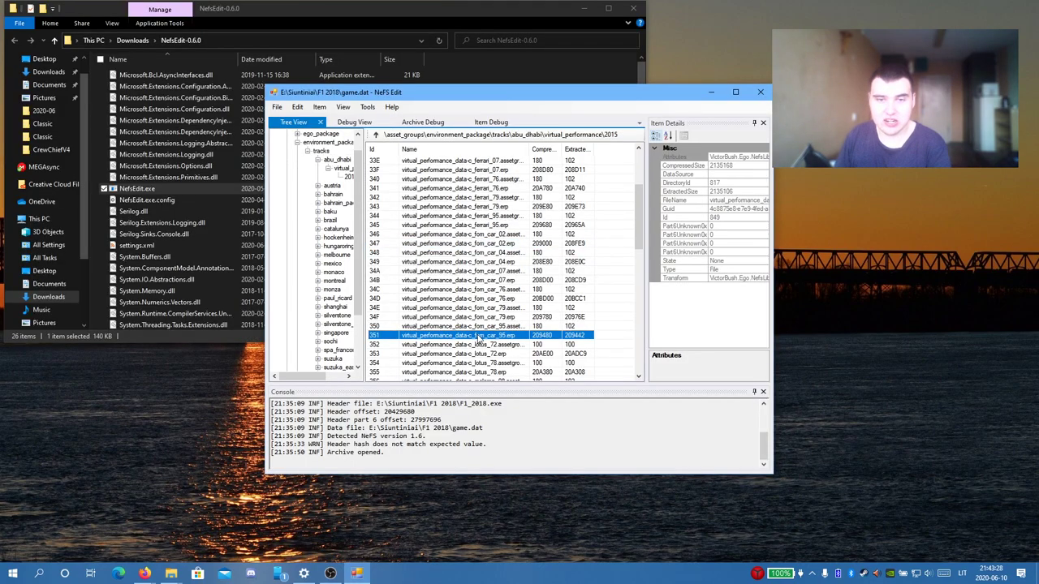
{"action": "scroll", "coordinate": [479, 341], "scroll_direction": "down", "scroll_amount": 11}
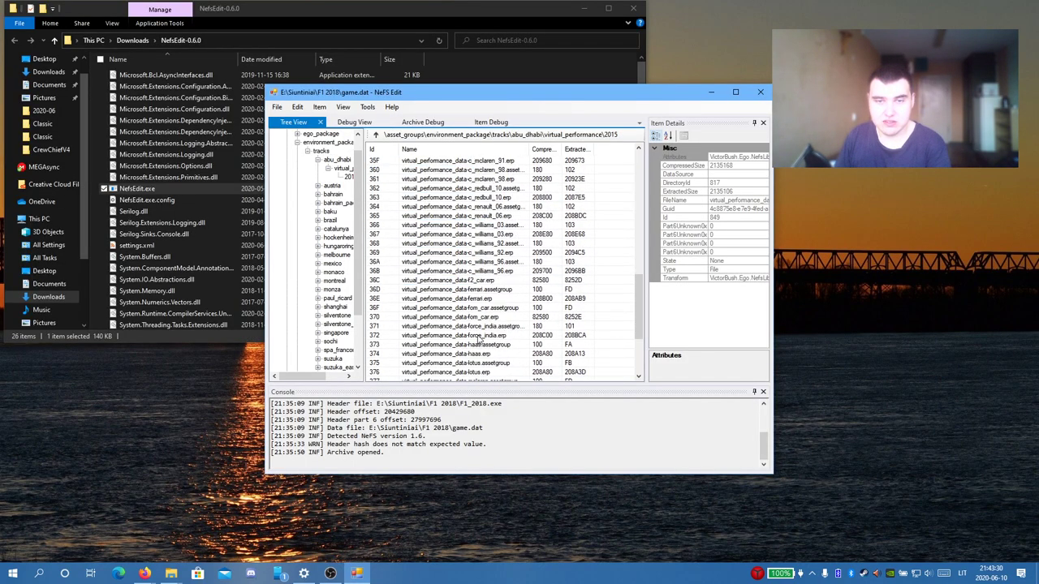
{"action": "scroll", "coordinate": [479, 341], "scroll_direction": "up", "scroll_amount": 13}
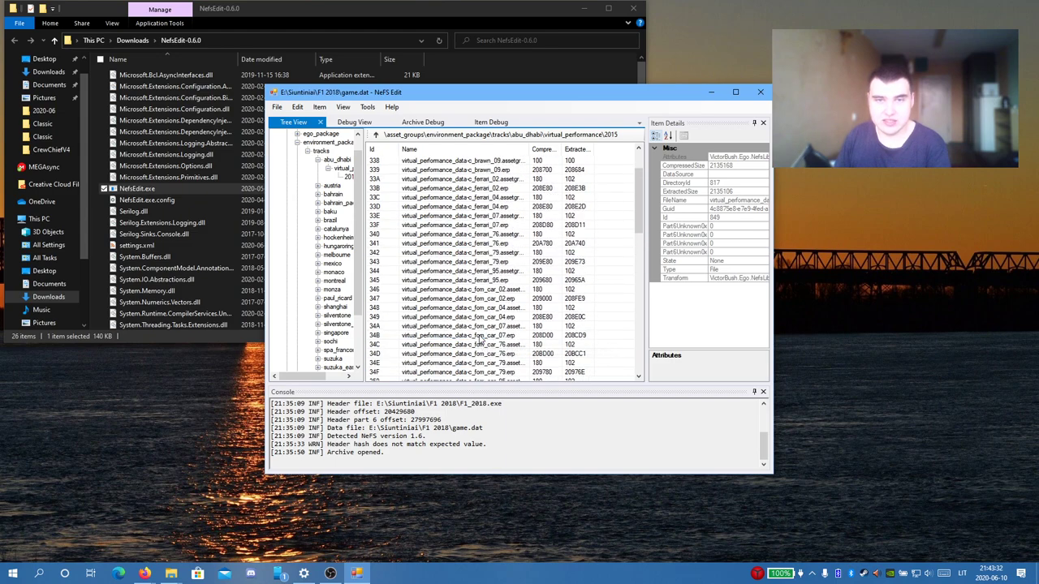
{"action": "scroll", "coordinate": [480, 341], "scroll_direction": "down", "scroll_amount": 2}
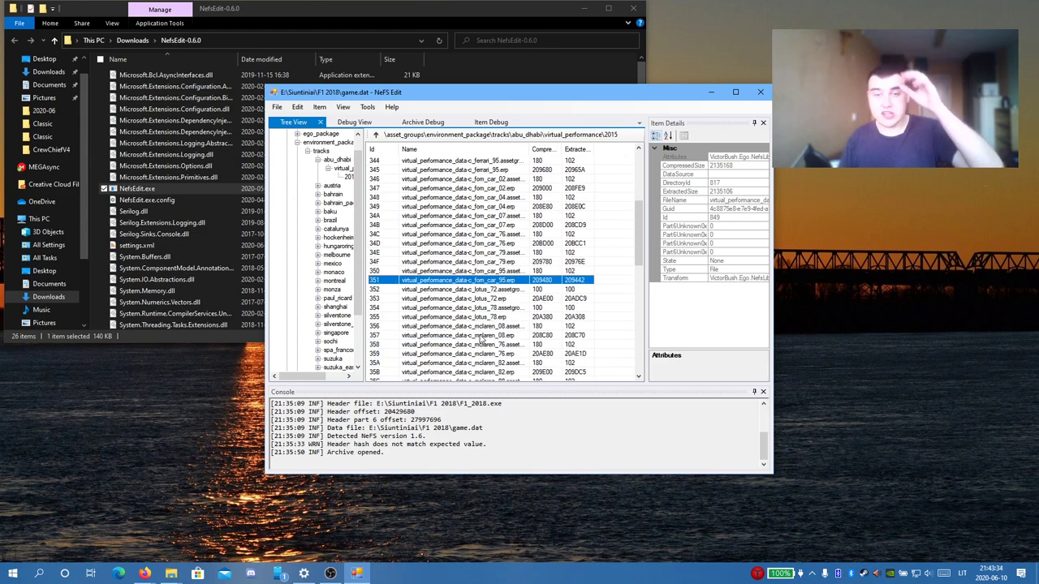